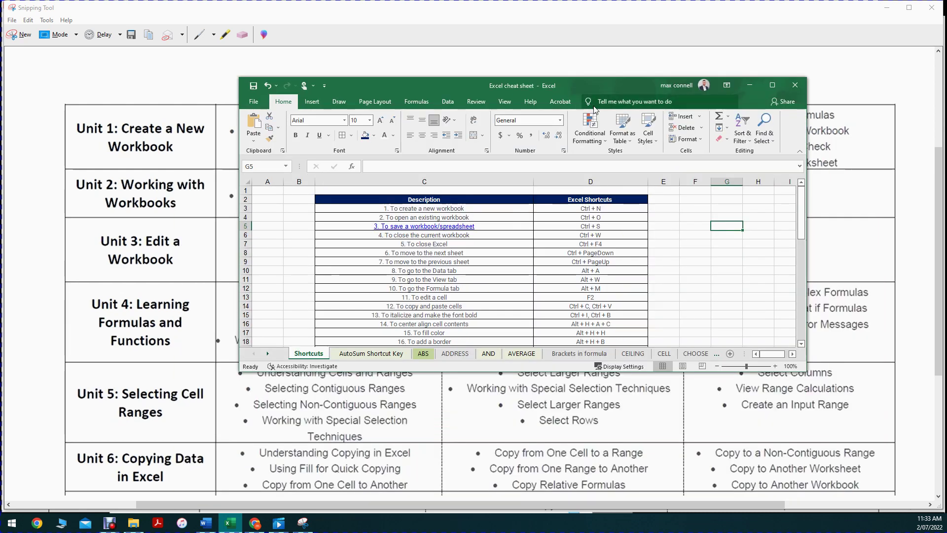
Maximize the Excel cheat sheet window and create a new blank workbook
double_click(555, 88)
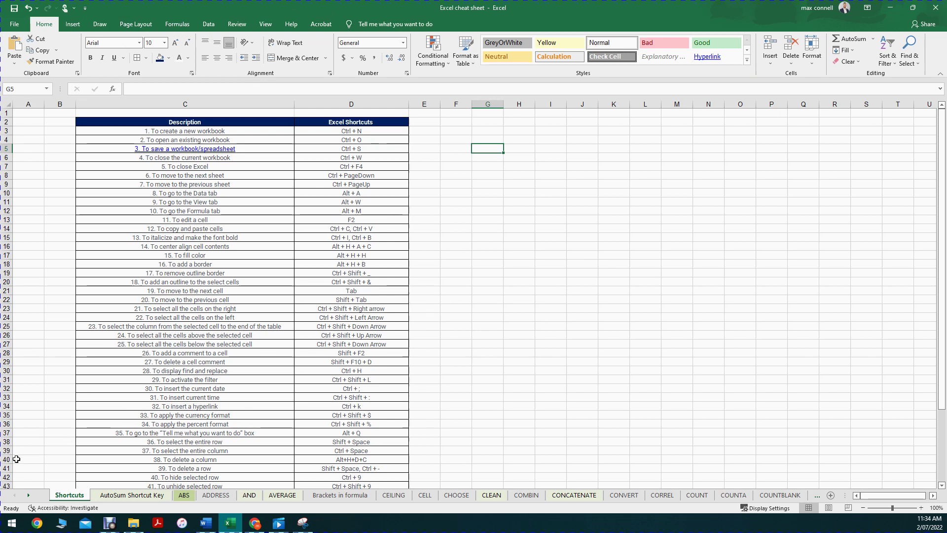
click(12, 26)
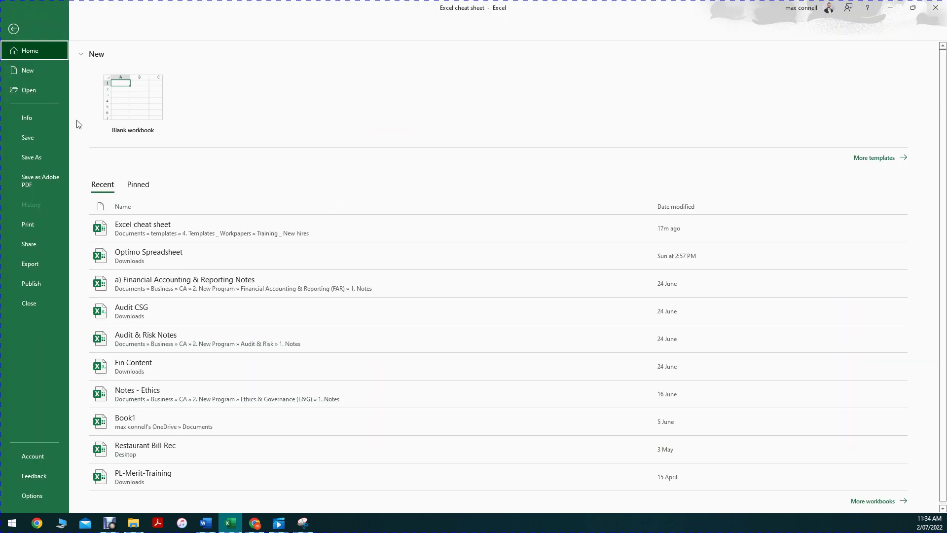
click(129, 103)
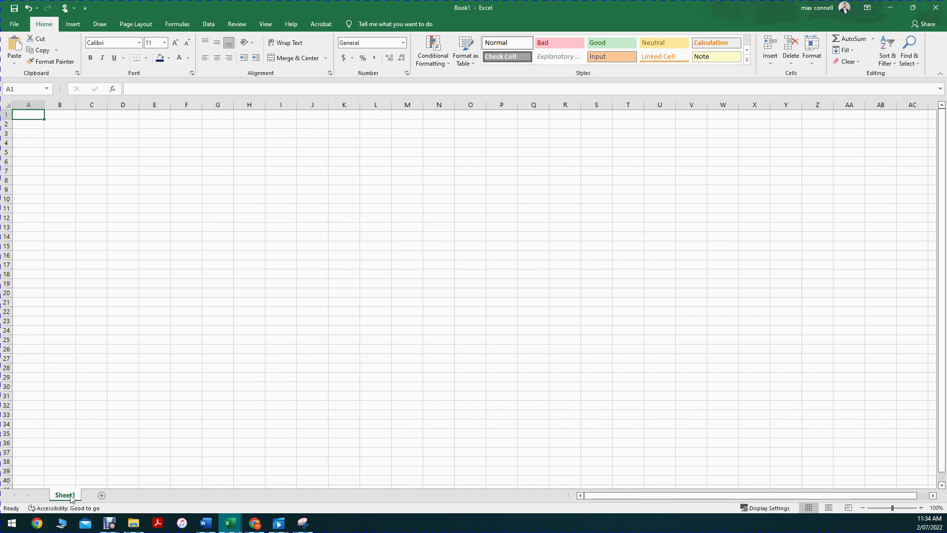
Add a second worksheet to the new workbook and switch between the two sheets, ending on Sheet1
click(102, 496)
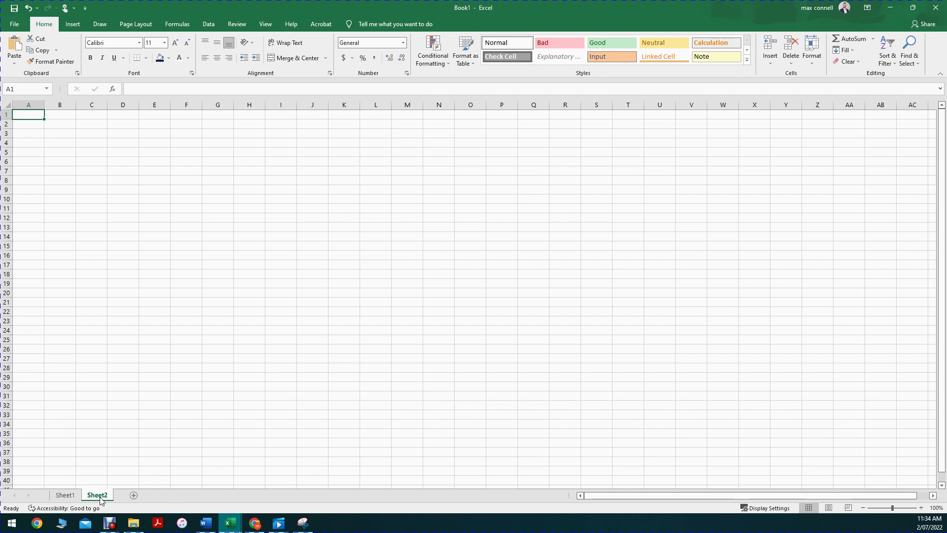
click(64, 496)
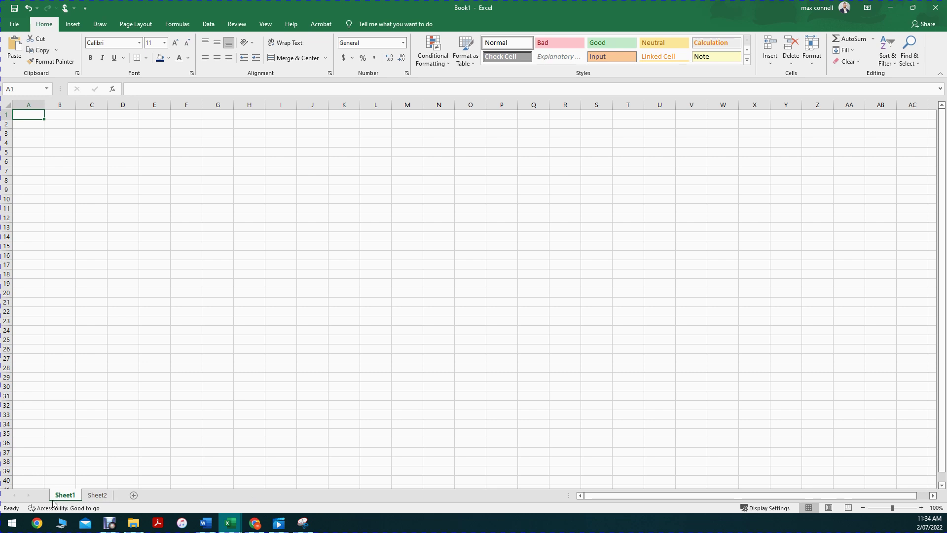
click(96, 496)
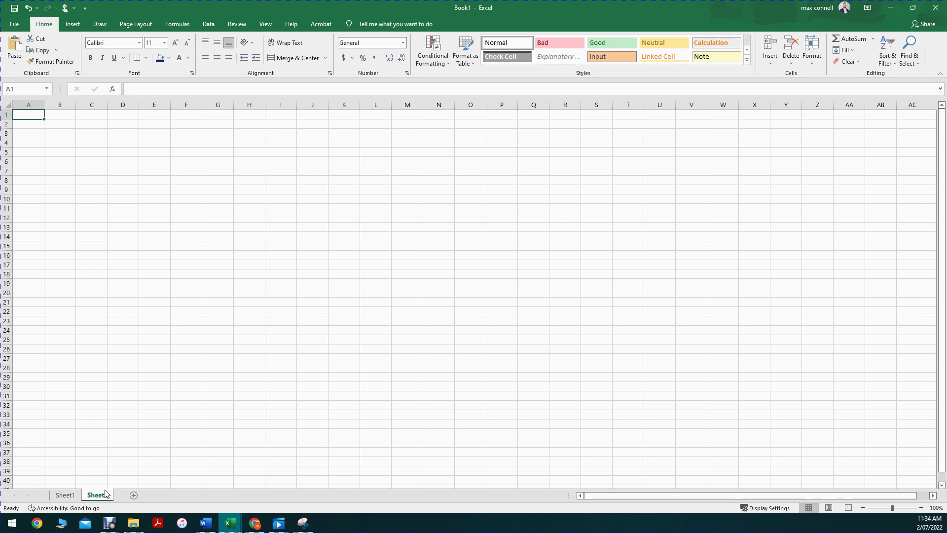
click(69, 498)
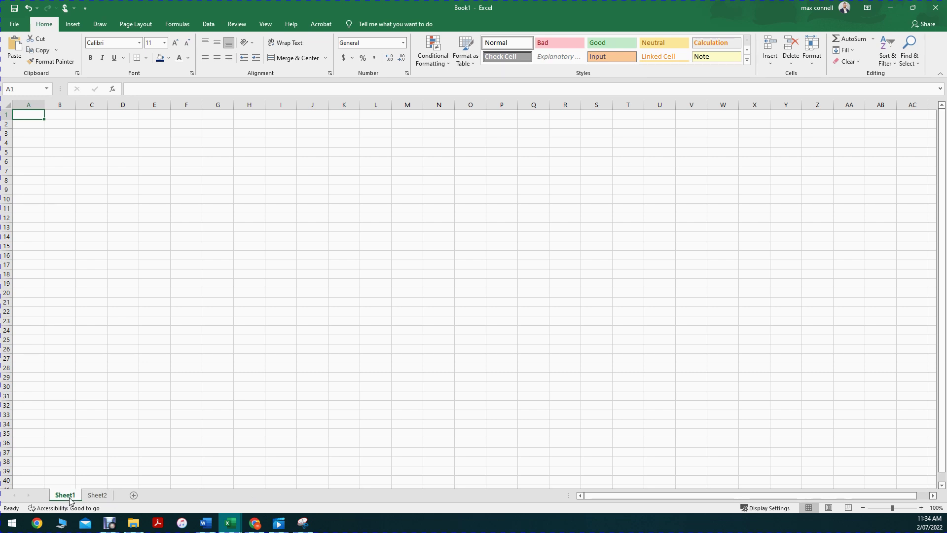
Rename Sheet1 to output and select the range C4:H12 on it
double_click(69, 498)
text(output)
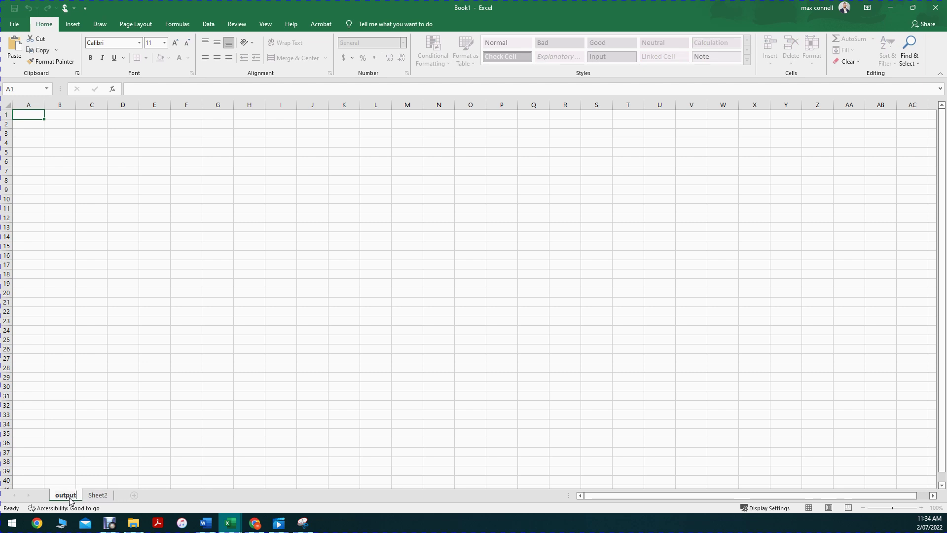
key(Return)
drag(90, 146, 247, 217)
Add a worksheet after Sheet2, rename it working, and select the range B2:N38 on it
click(95, 497)
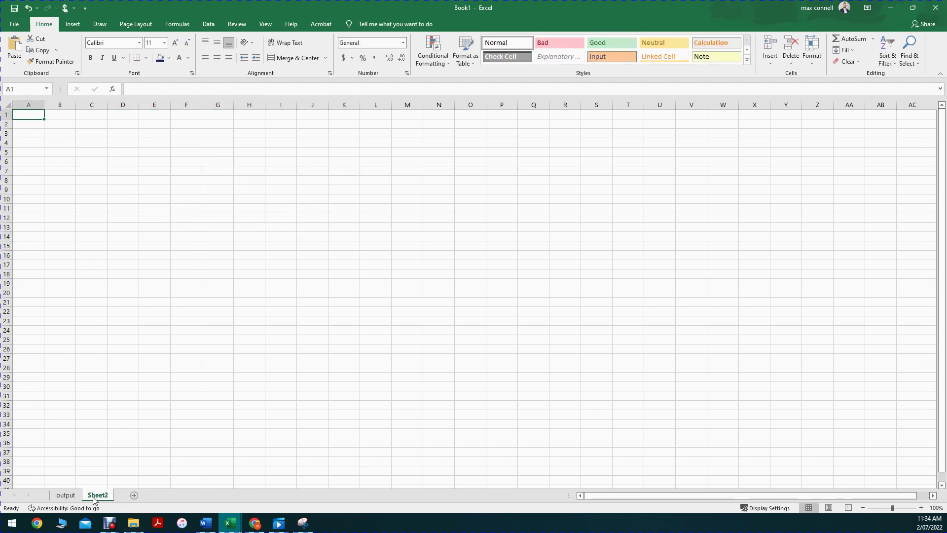
click(134, 496)
double_click(129, 499)
text(working)
key(Return)
drag(64, 132, 447, 464)
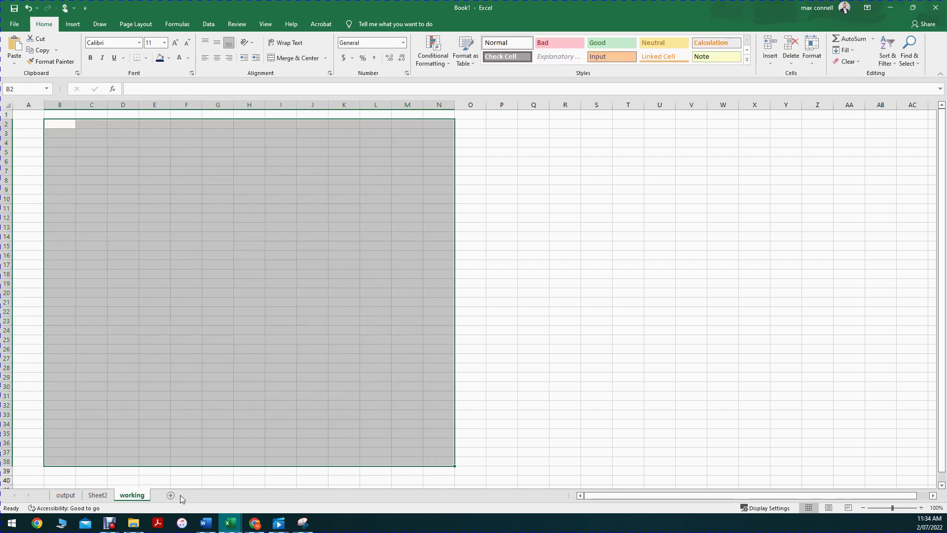
Rename Sheet2 to Workings> and set its tab color to dark blue
click(94, 496)
double_click(91, 500)
text(Workings>)
key(Return)
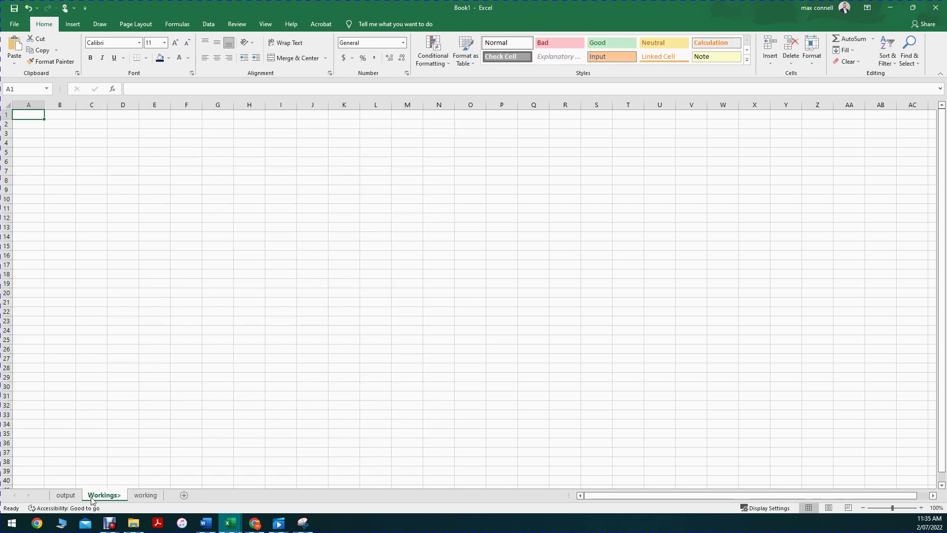
right_click(91, 500)
mouse_move(120, 454)
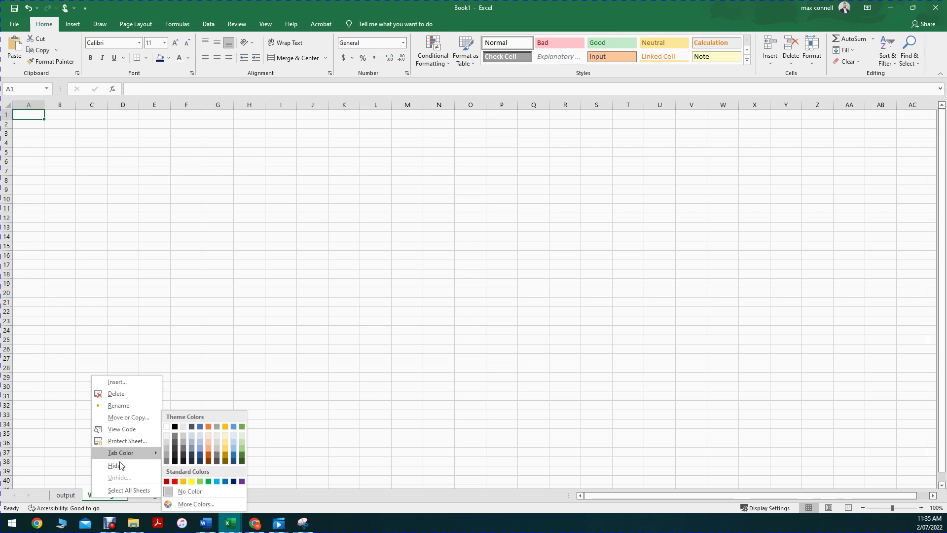
click(21, 473)
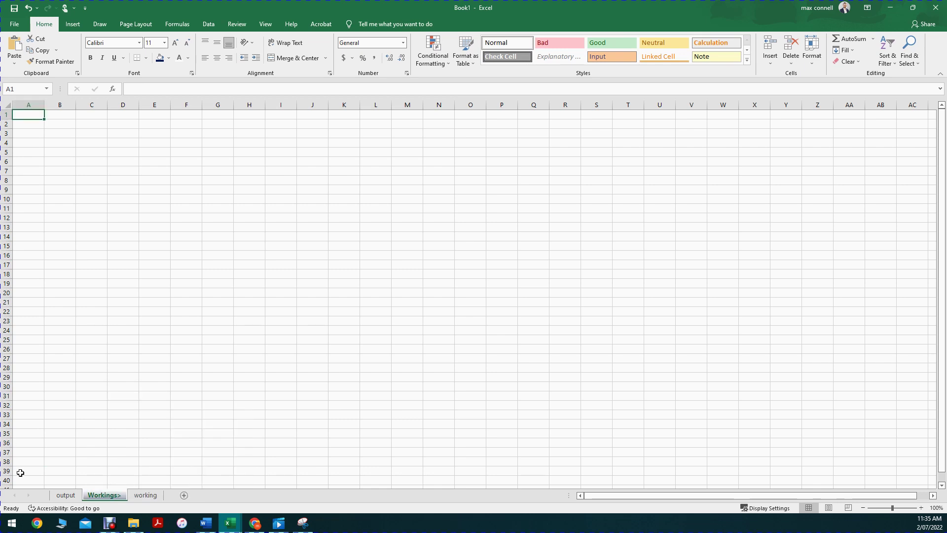
Review the three sheets, selecting the range C6:H17 on output and D7:M24 on working
click(66, 495)
click(104, 495)
click(145, 495)
click(66, 495)
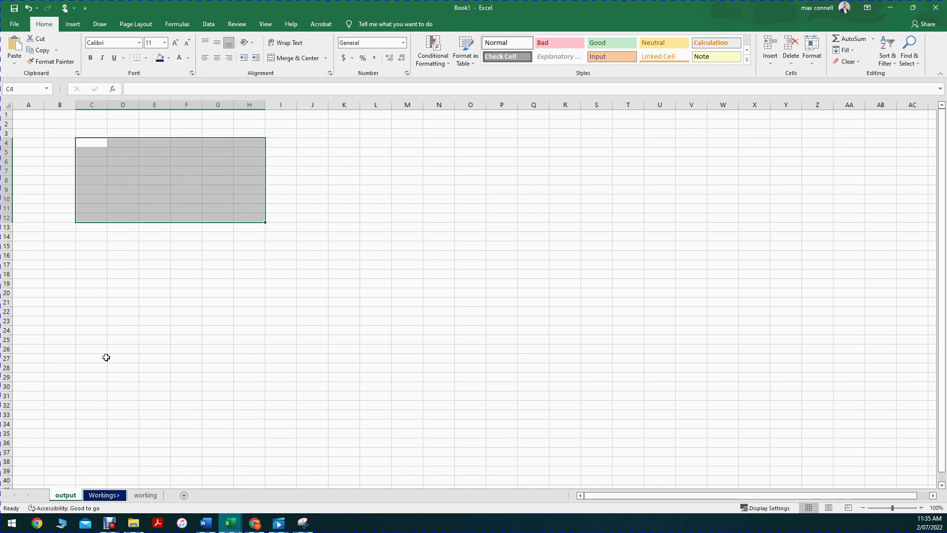
click(115, 330)
drag(86, 165, 265, 271)
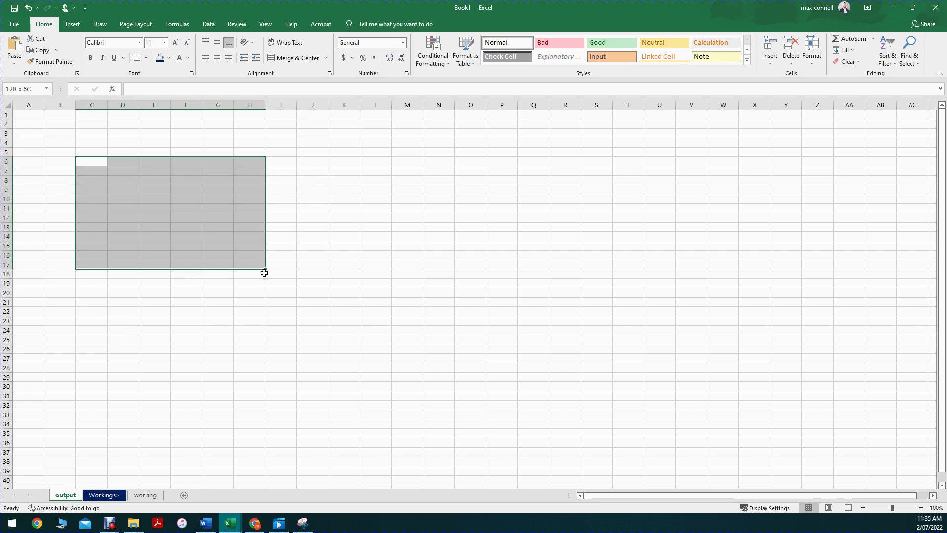
click(145, 495)
drag(111, 167, 404, 326)
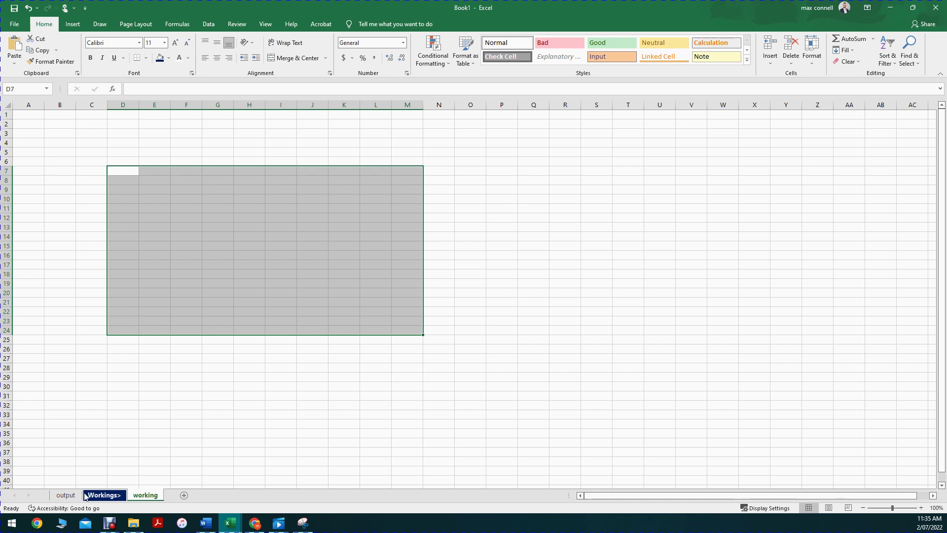
Add a new worksheet and move it between the Workings> and working sheets
click(183, 495)
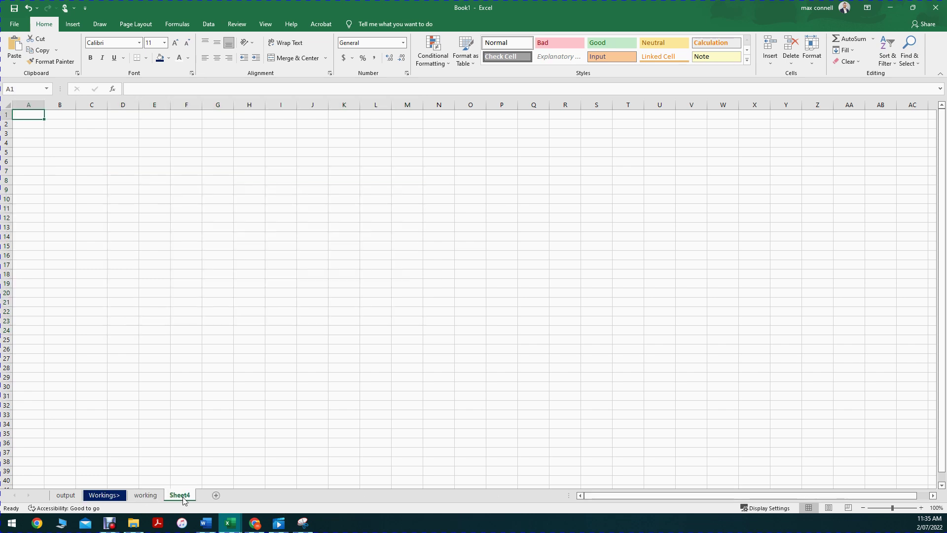
drag(137, 499, 129, 497)
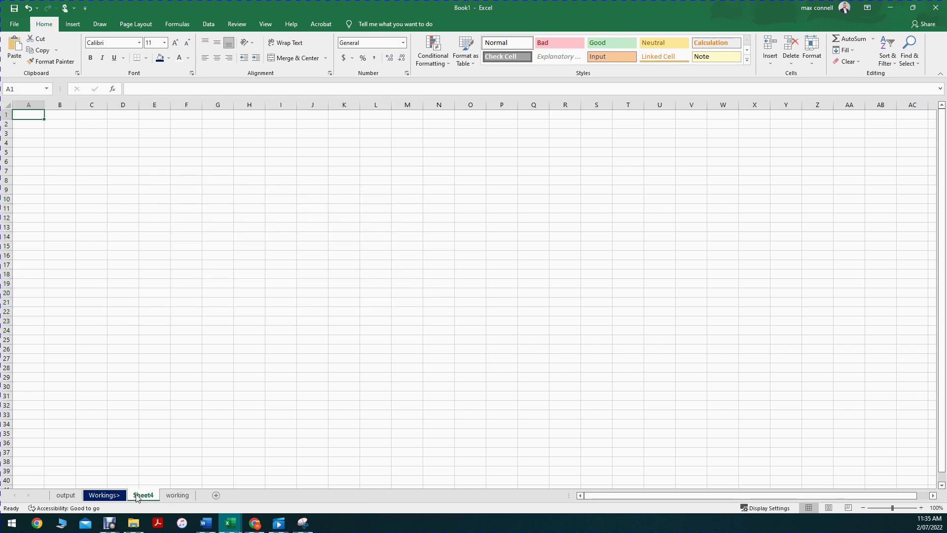
double_click(97, 496)
click(100, 495)
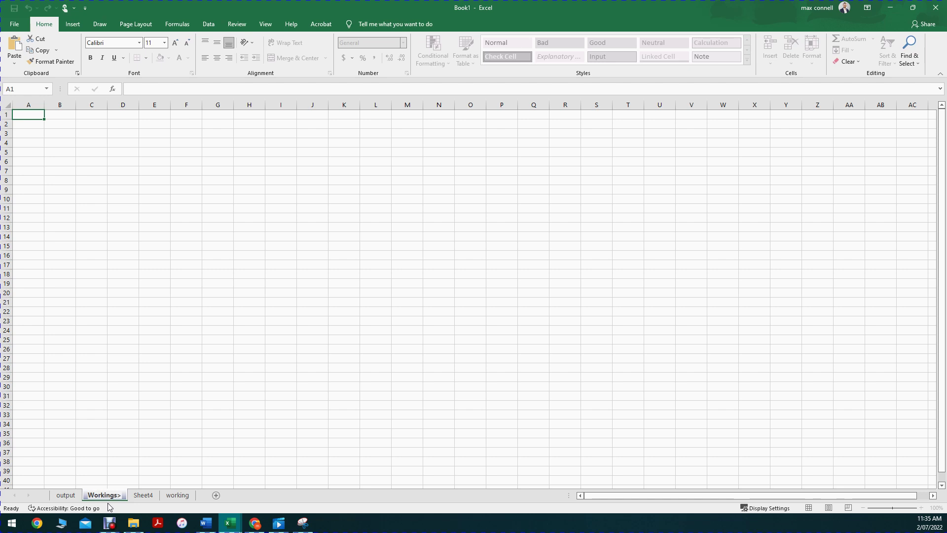
key(Return)
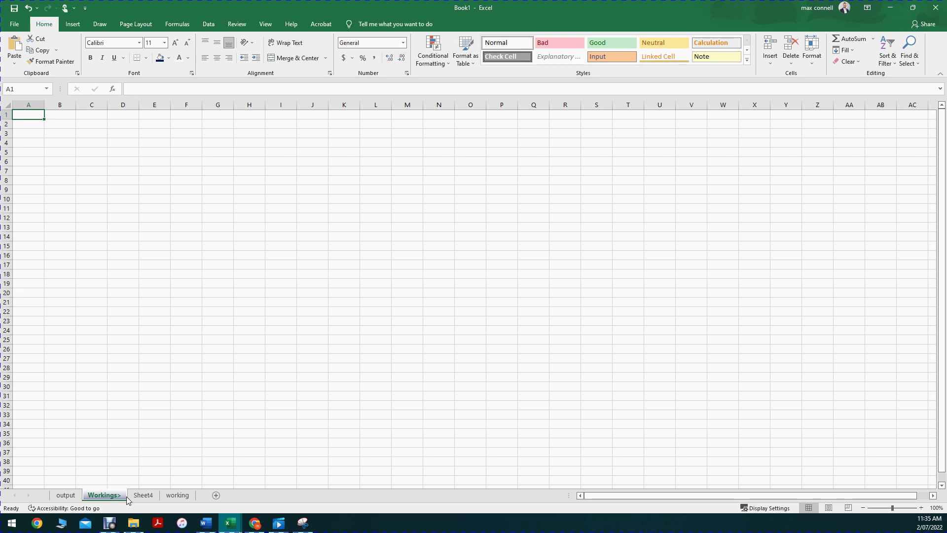
Add another worksheet, move it to the end after working, and rename it Source>
click(215, 495)
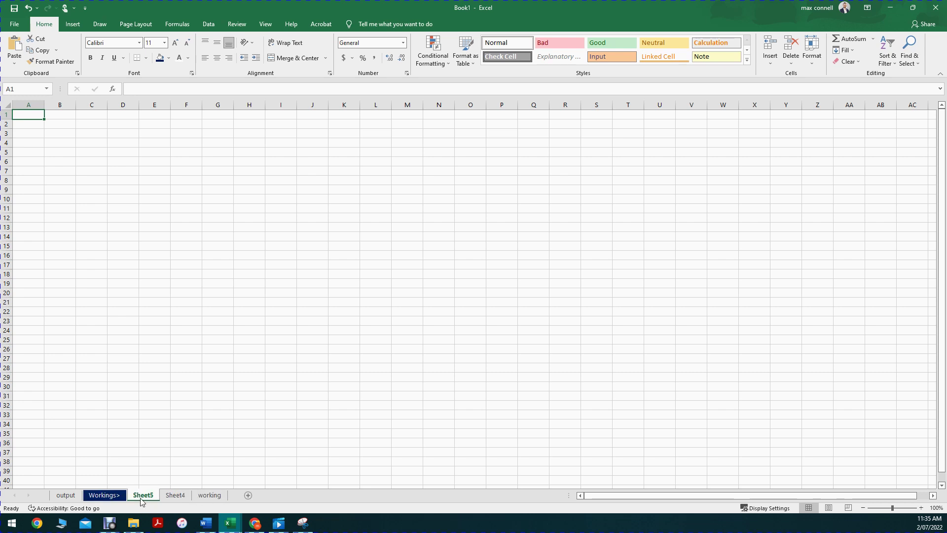
drag(235, 499, 217, 496)
right_click(215, 496)
click(210, 496)
double_click(209, 495)
text(Source>)
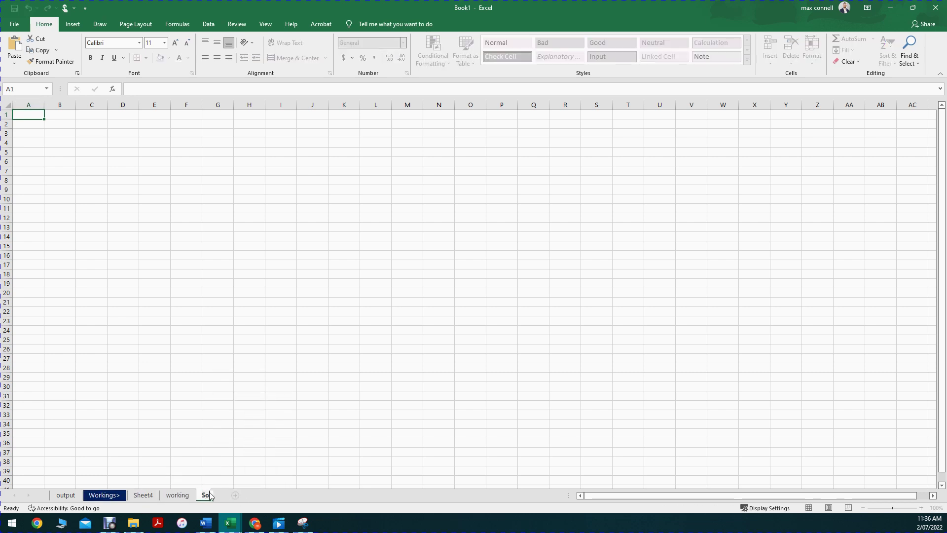
key(Return)
Set the tab color of the Source> sheet to dark blue
right_click(213, 495)
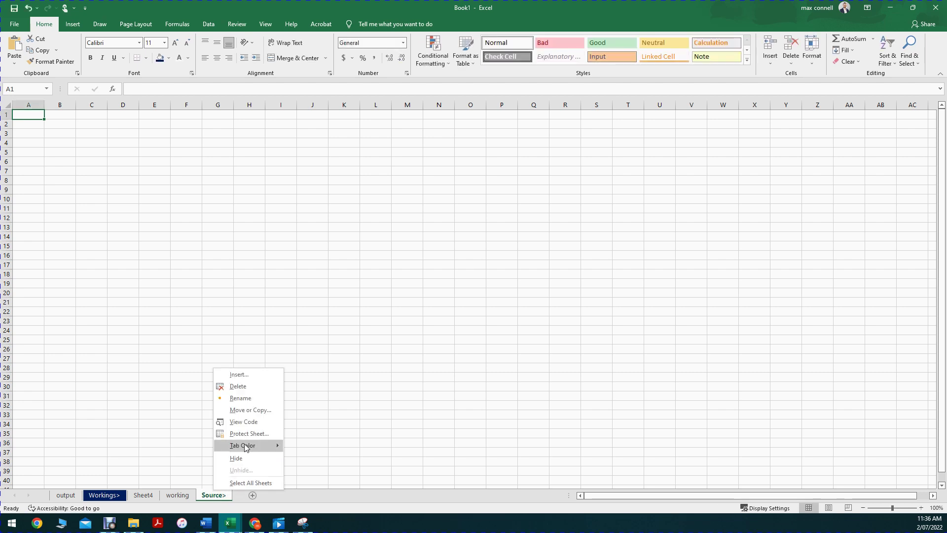
mouse_move(243, 446)
click(355, 481)
click(299, 427)
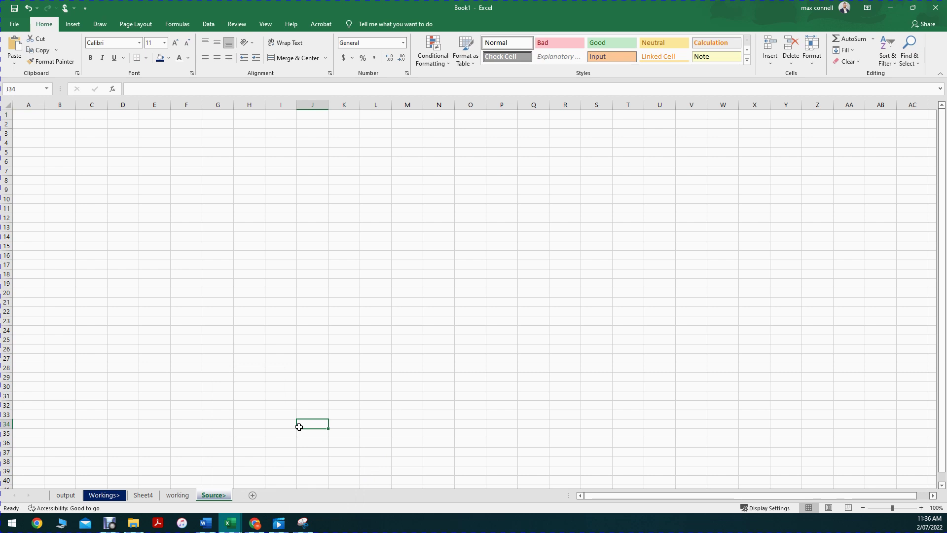
Add a worksheet after Source>, select columns E to W as a sample data area, and return to a single cell
click(253, 496)
drag(149, 105, 723, 326)
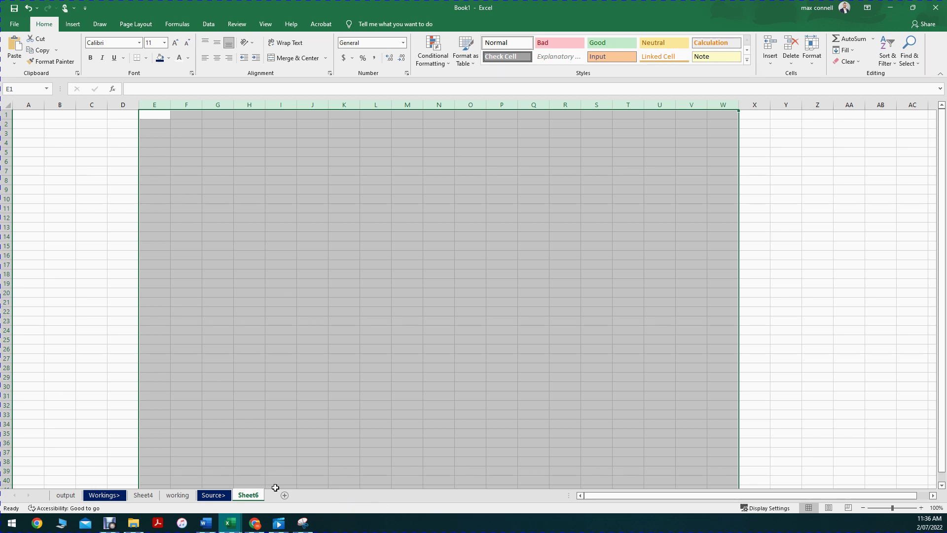
click(108, 350)
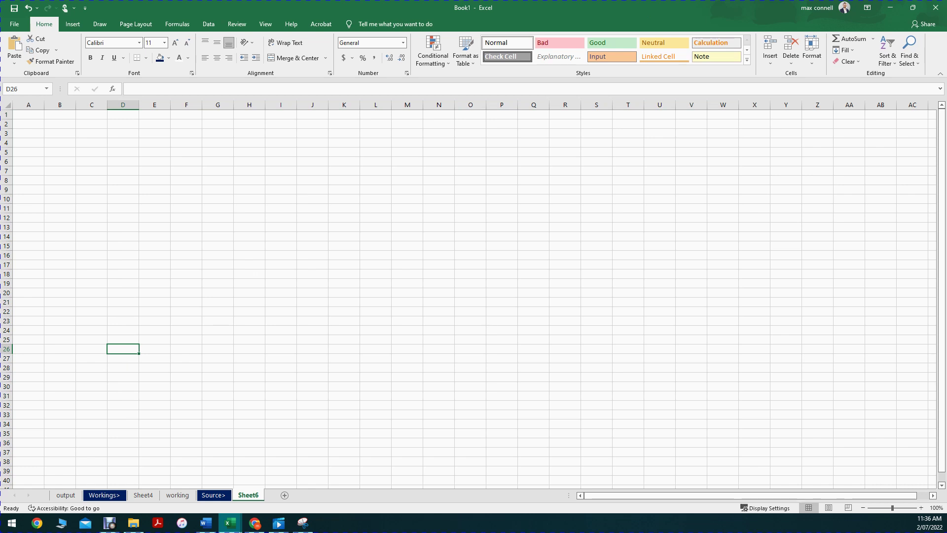
Switch to the Excel cheat sheet workbook and move forward and back through its first worksheets
click(893, 11)
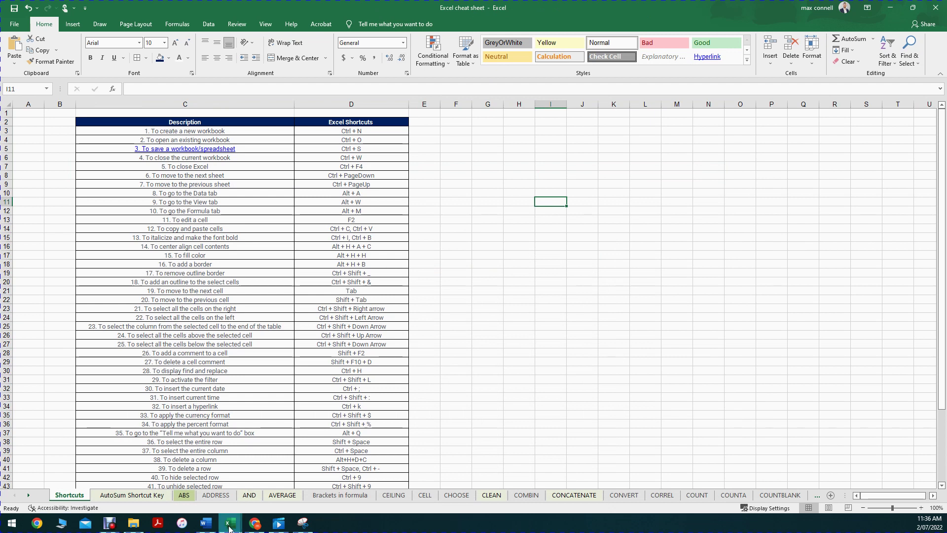
mouse_move(230, 527)
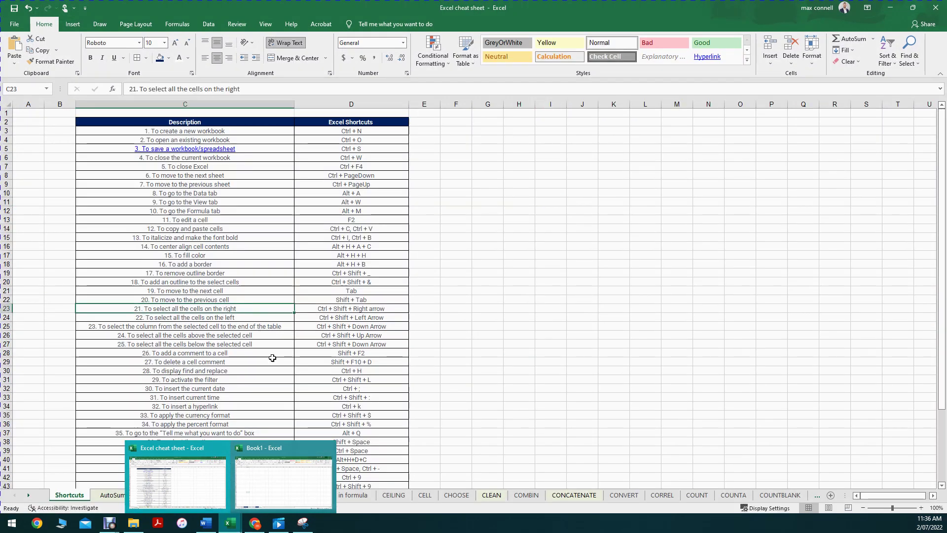
click(139, 484)
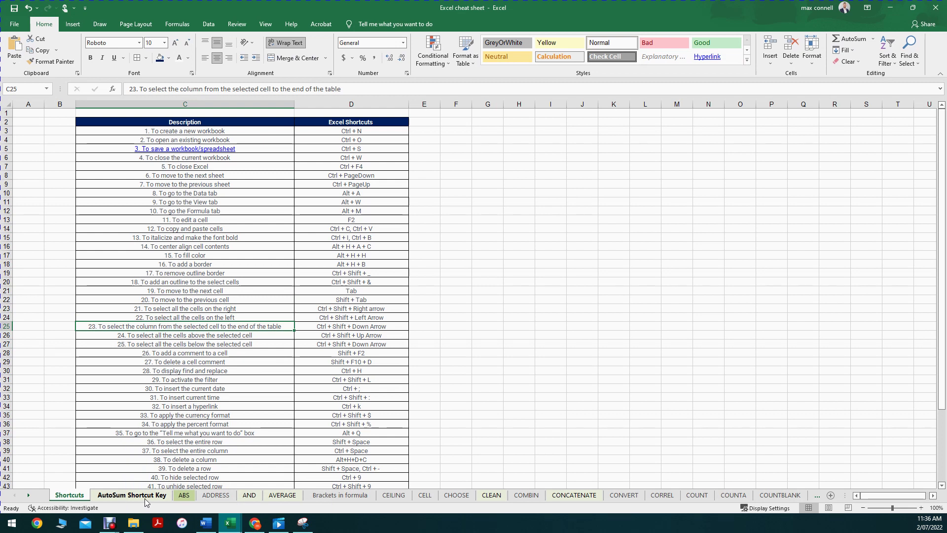
key(ctrl+Page_Down)
key(ctrl+Page_Down)
key(ctrl+Page_Up)
key(ctrl+Page_Up)
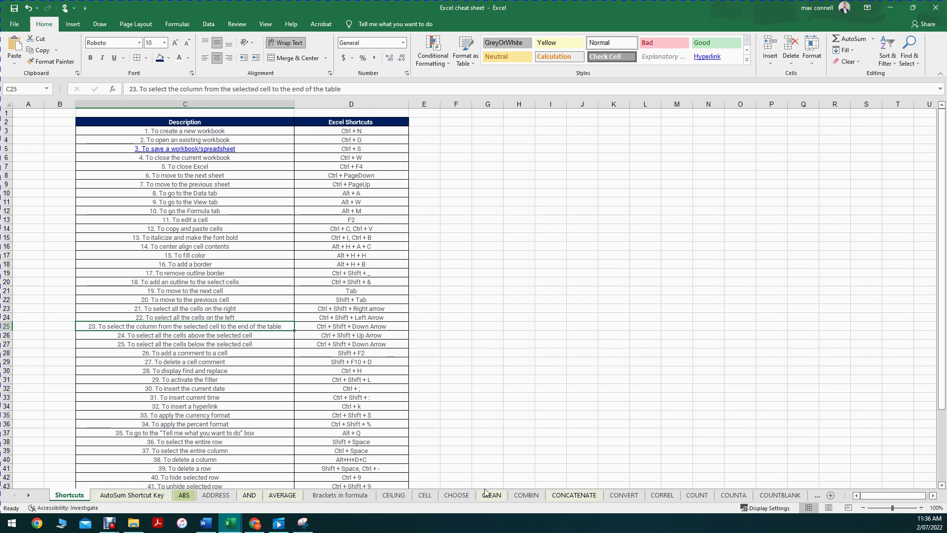
click(184, 495)
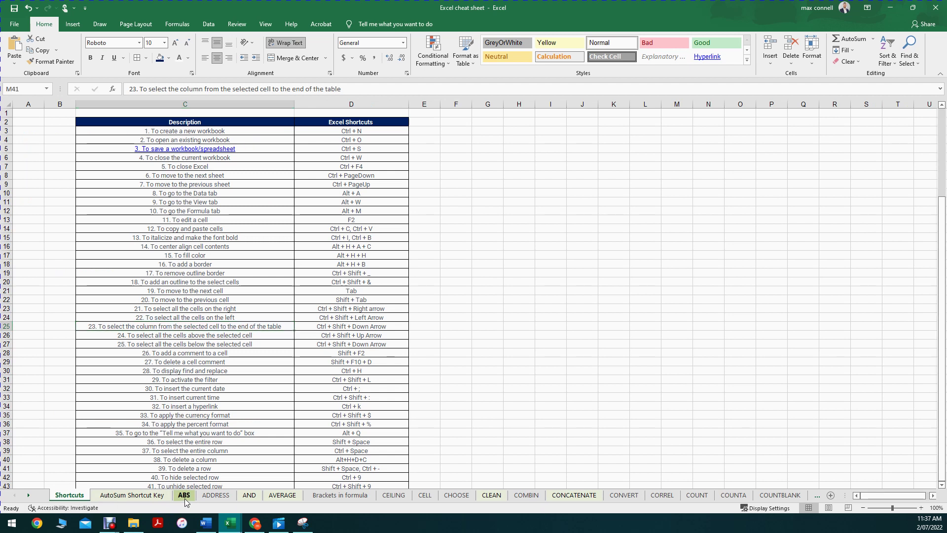
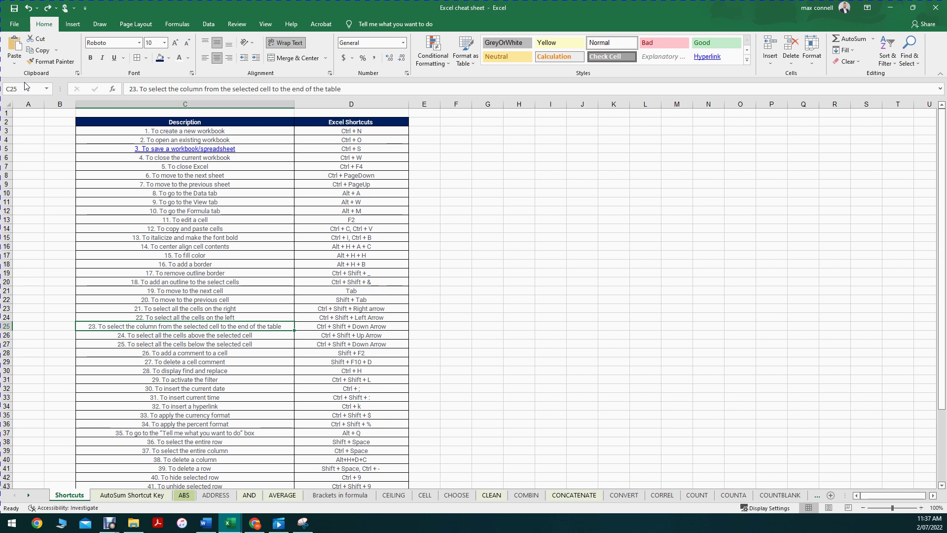
Paste the copied shortcut rows at C25 with Keep Source Formatting, and undo the paste
click(14, 61)
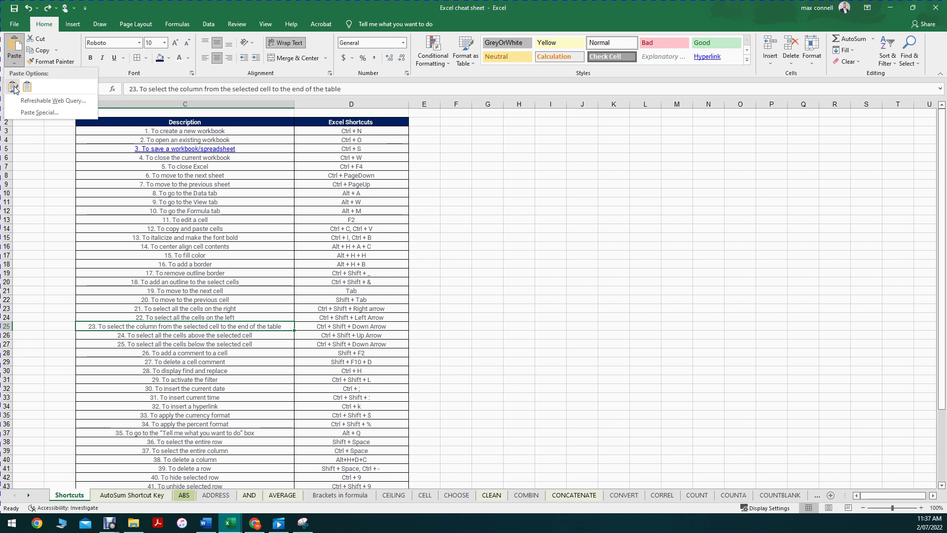
click(13, 87)
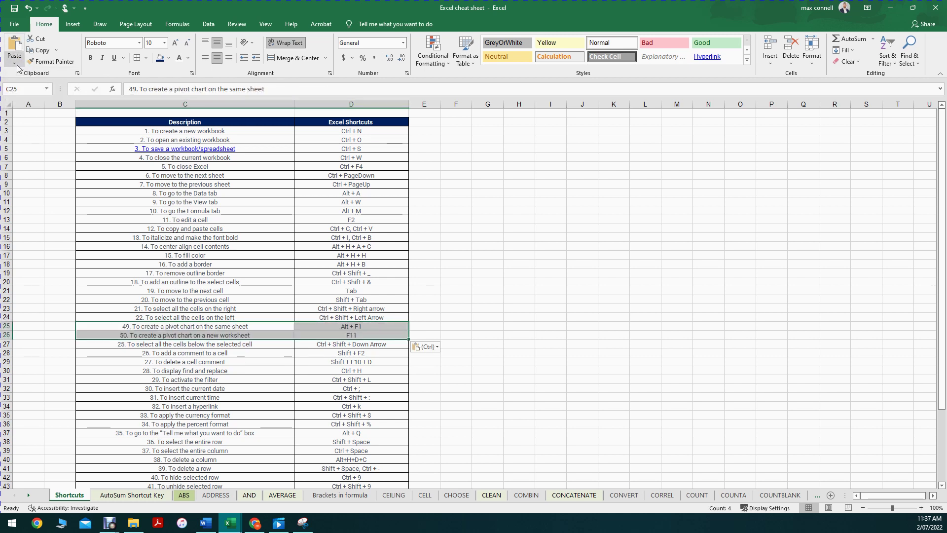
click(19, 57)
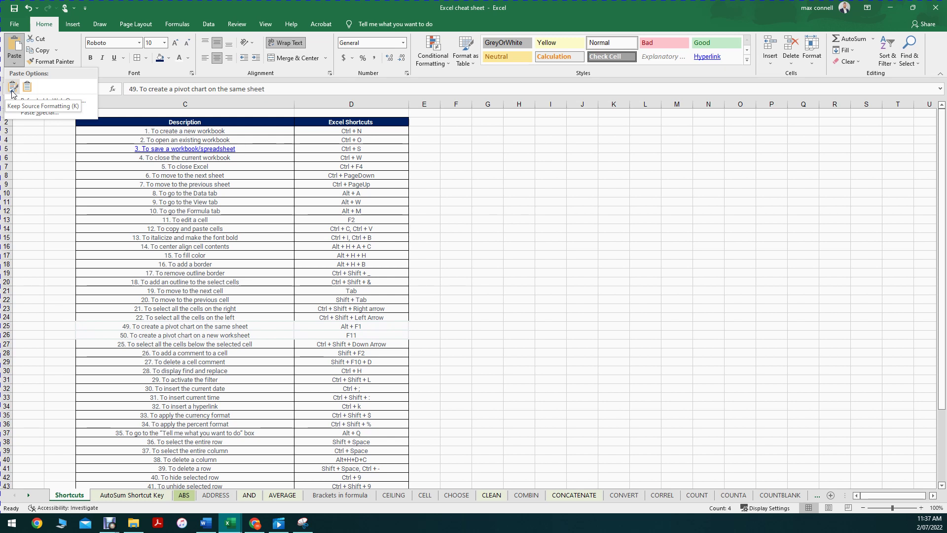
click(495, 288)
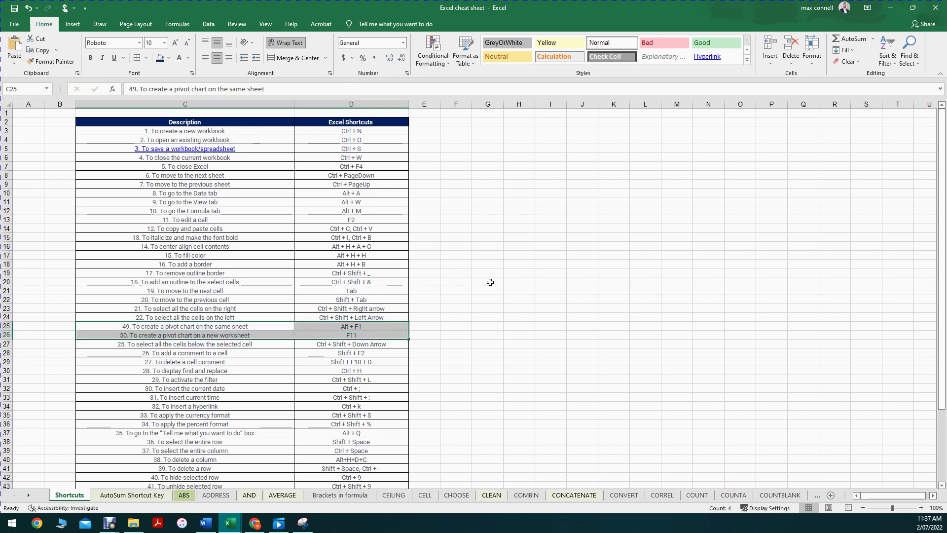
click(515, 274)
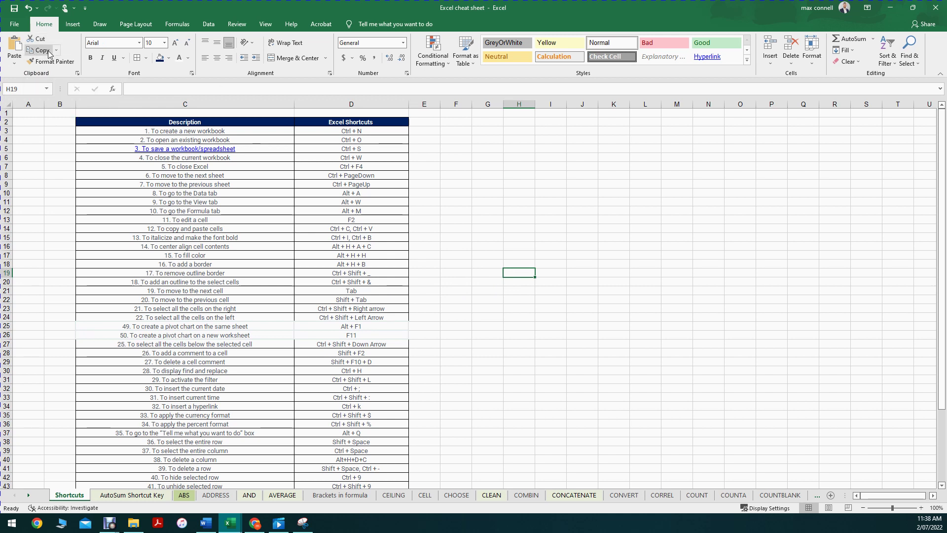
key(ctrl+z)
Copy the Shift + Tab cell D22 into H22, and undo the paste
click(520, 341)
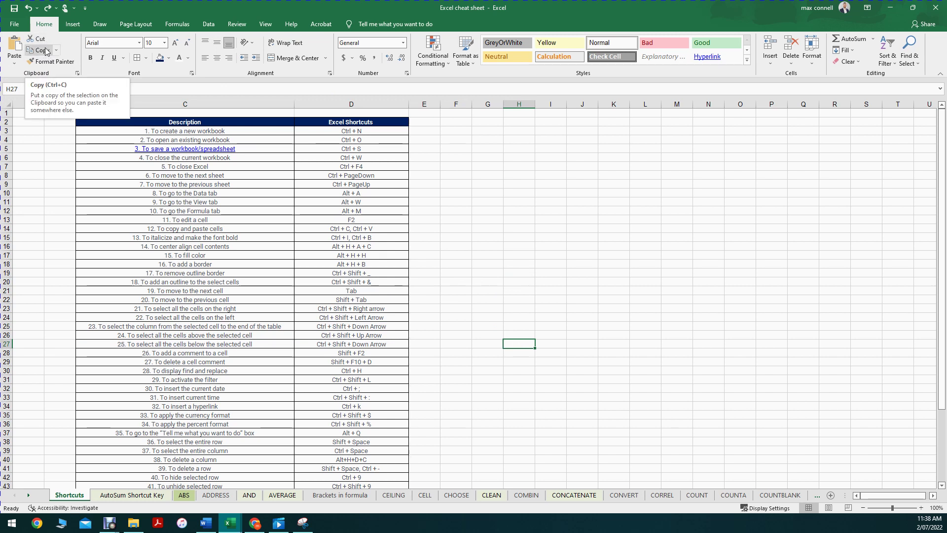
key(Left)
key(Left)
key(Left)
key(Left)
key(Up)
key(Up)
key(Up)
key(Up)
key(Up)
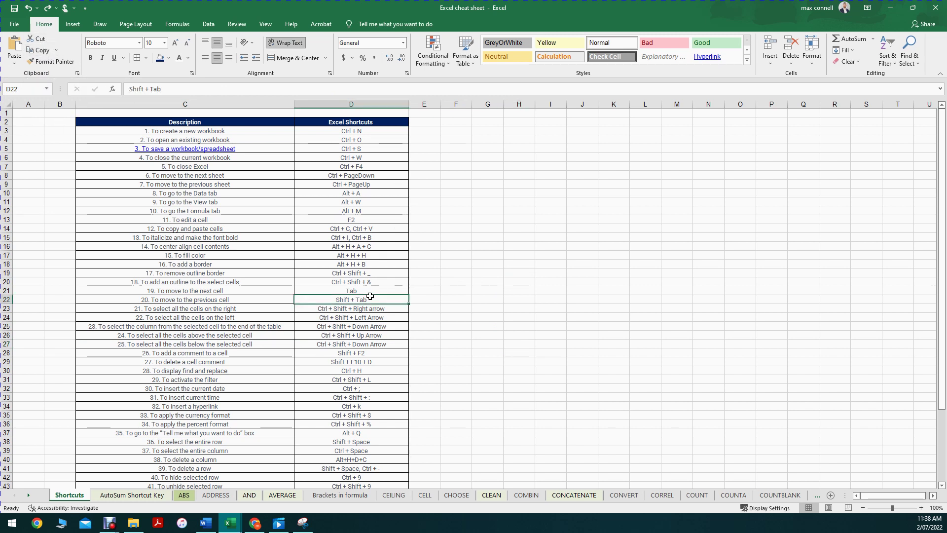
click(47, 50)
click(509, 299)
key(ctrl+v)
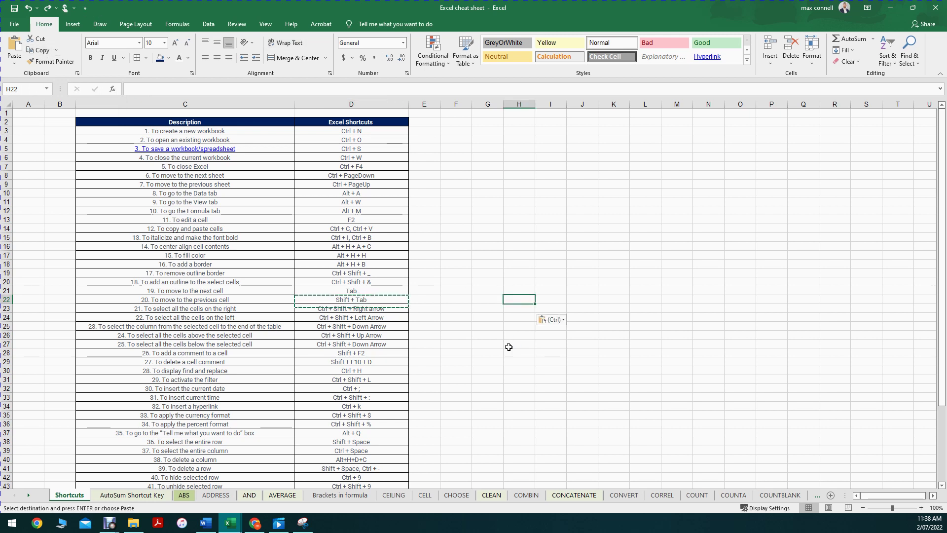
key(Escape)
click(381, 301)
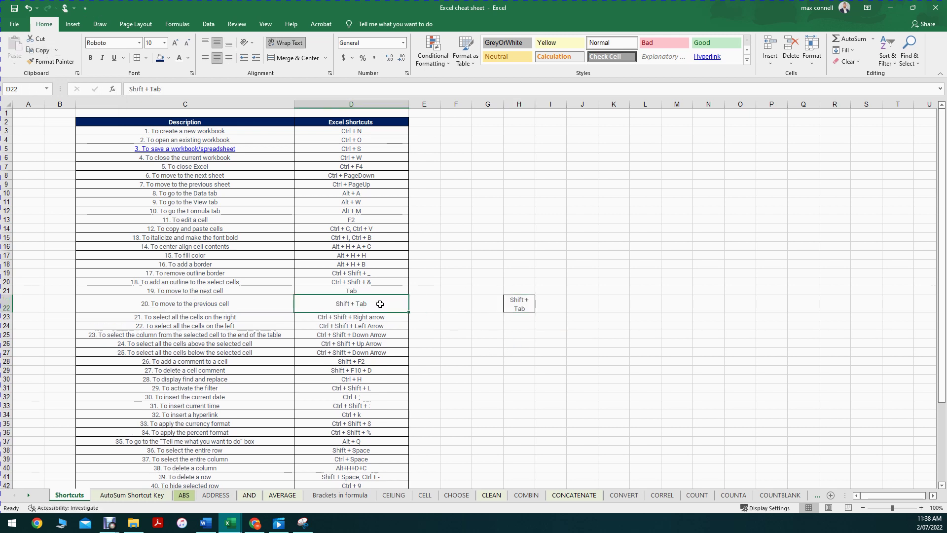
key(ctrl+z)
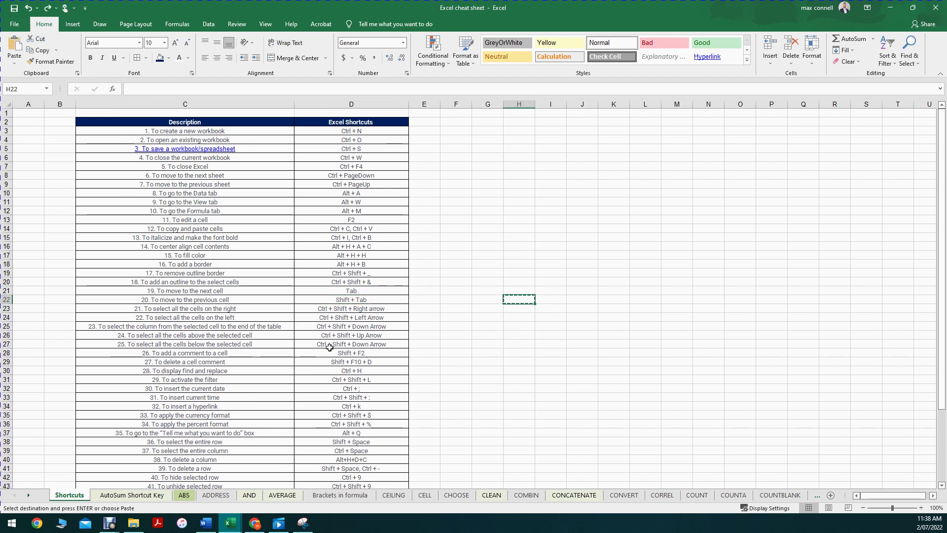
Cut cell D22 and paste it into H19, and undo the move
click(360, 301)
key(ctrl+c)
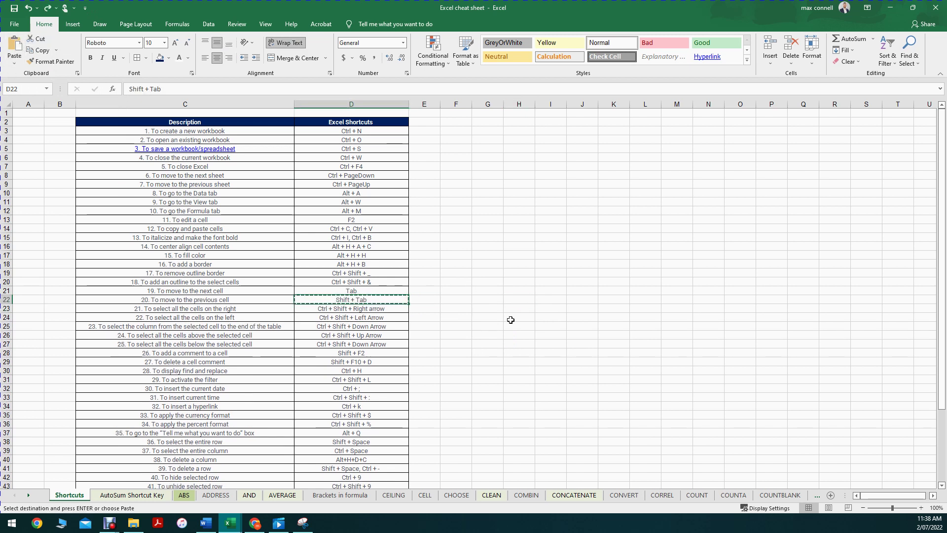
click(517, 273)
key(ctrl+v)
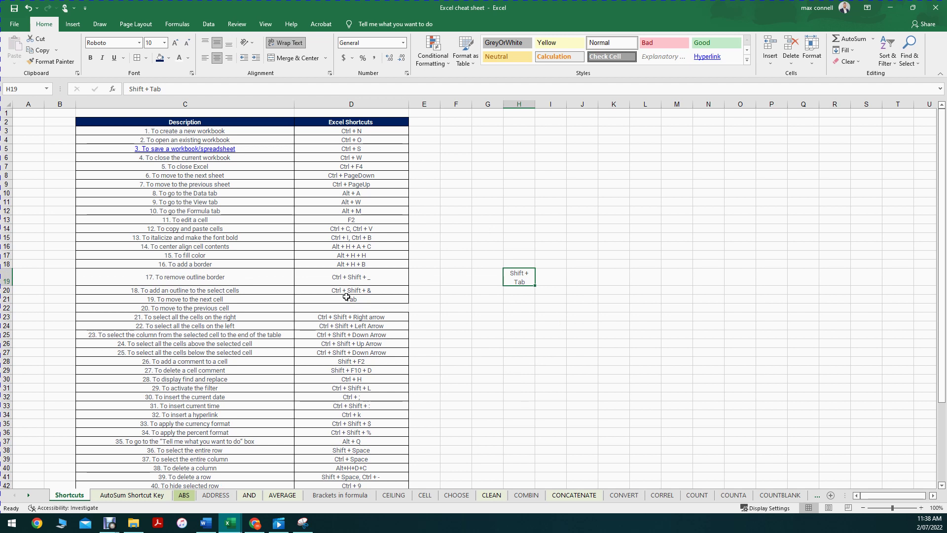
key(ctrl+z)
key(Escape)
click(373, 299)
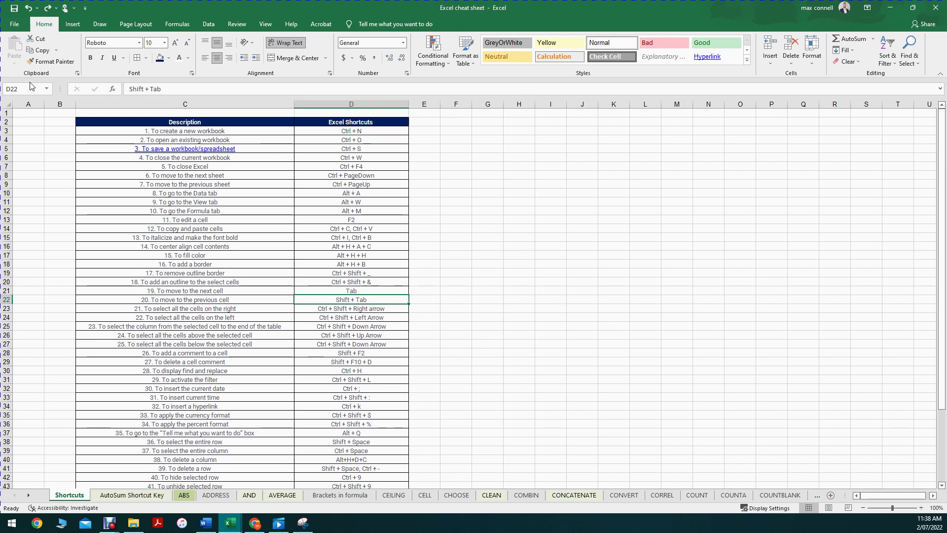
Copy cell D24 with its formatting into I21, and undo the paste
click(395, 317)
click(40, 50)
click(555, 294)
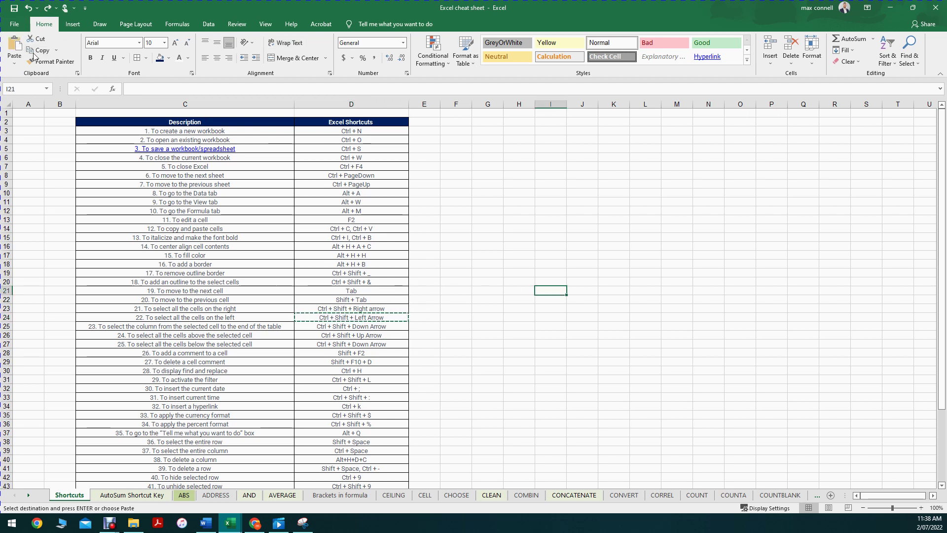
key(ctrl+v)
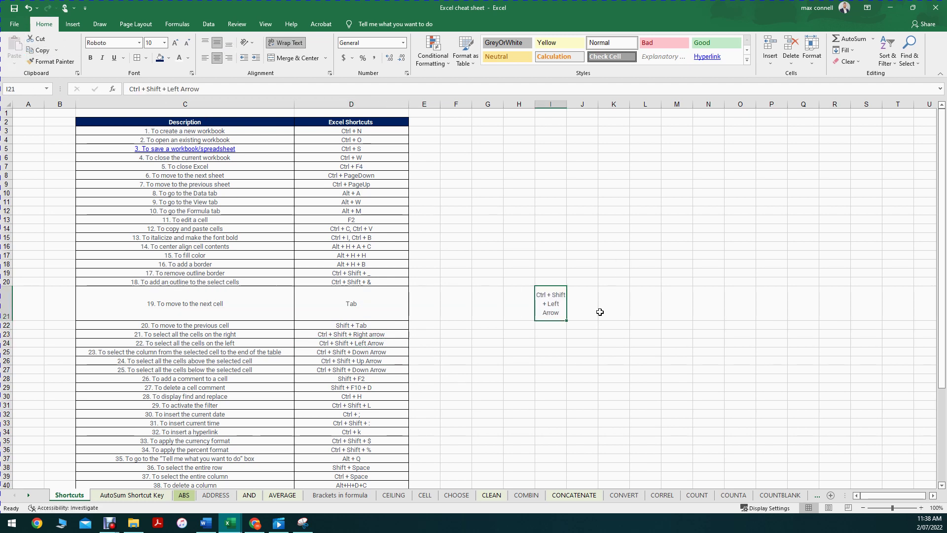
key(ctrl+z)
key(Escape)
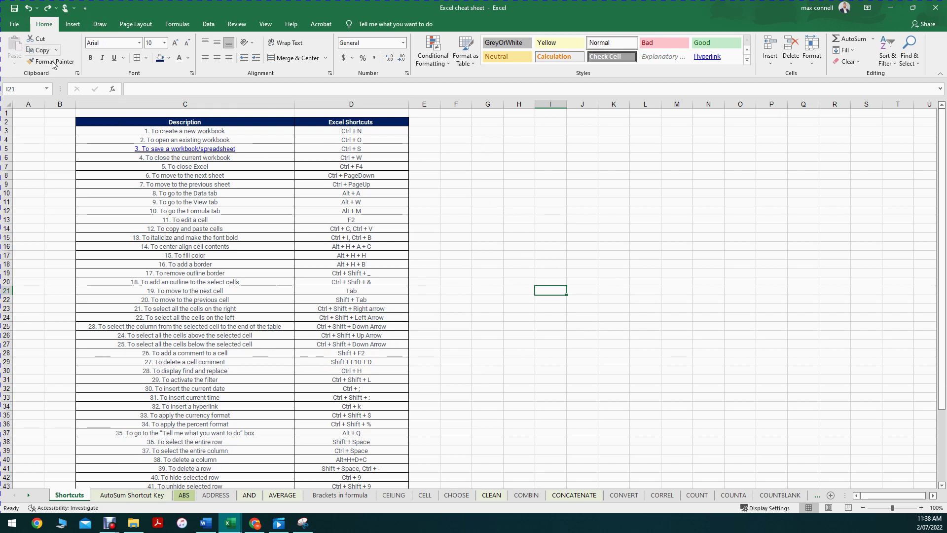
Copy cell D14 and paste only its values into G15
click(502, 230)
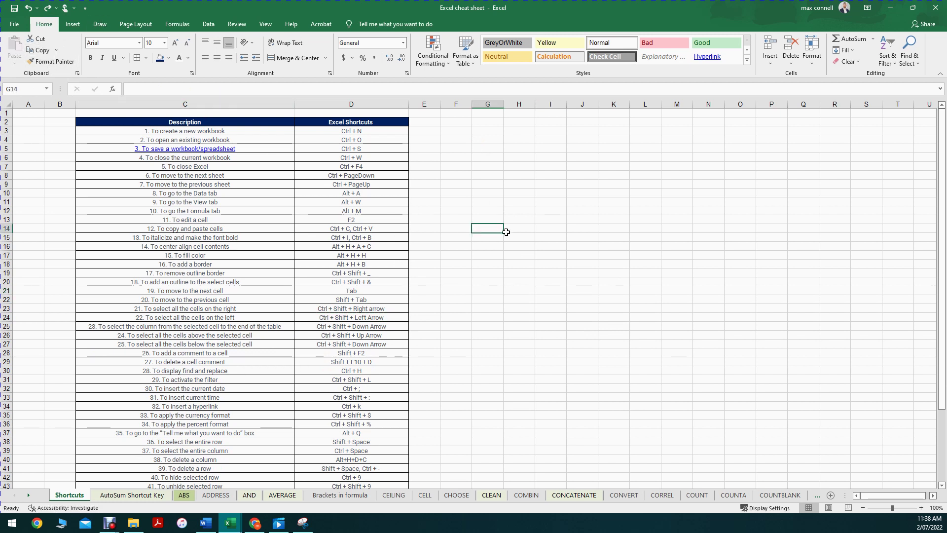
click(335, 229)
key(ctrl+c)
click(489, 235)
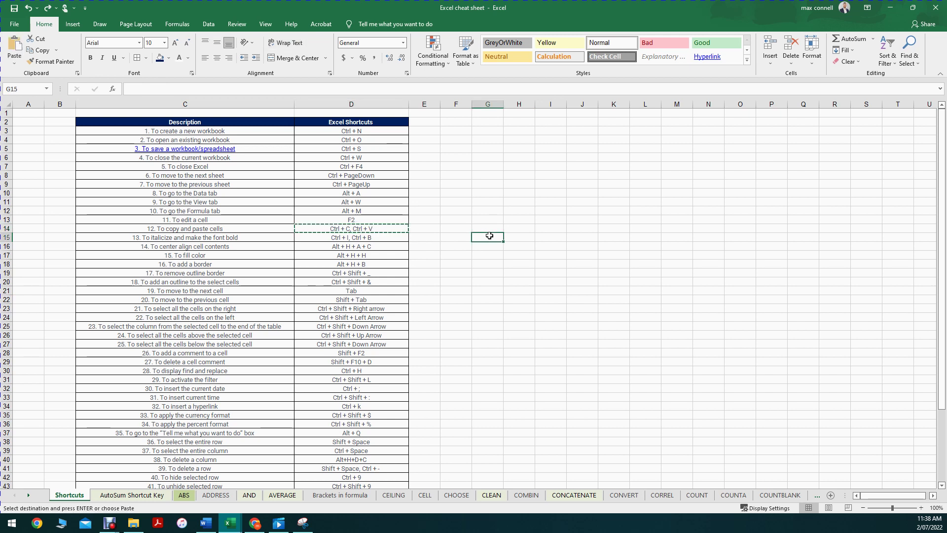
key(ctrl+alt+v)
key(v)
key(Return)
key(Escape)
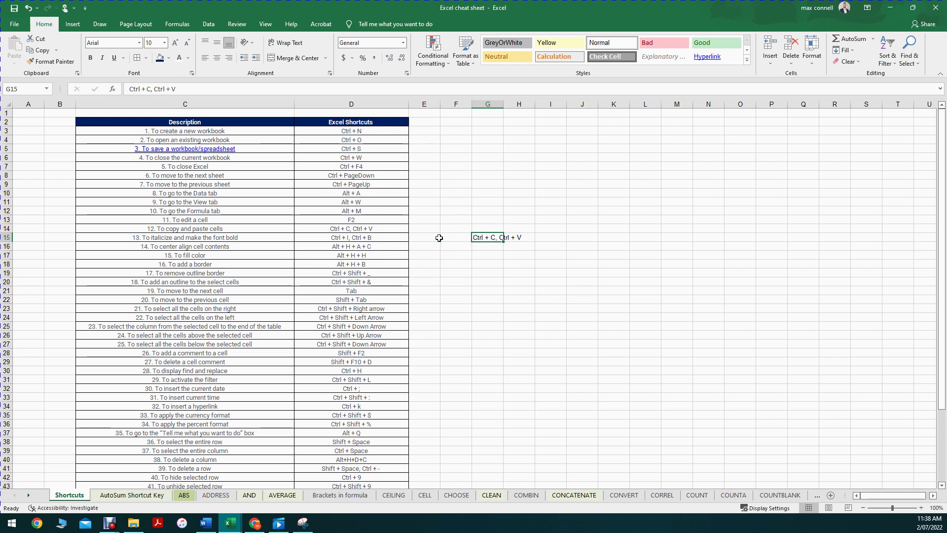
Apply the formatting of cell D15 to G15 with Format Painter
click(319, 280)
key(Up)
key(Up)
key(Up)
key(Up)
key(Up)
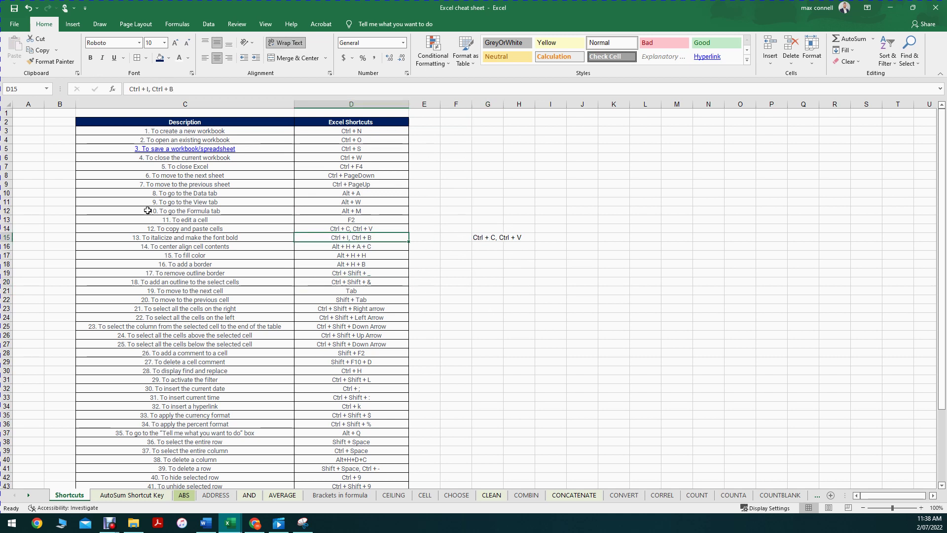
click(53, 61)
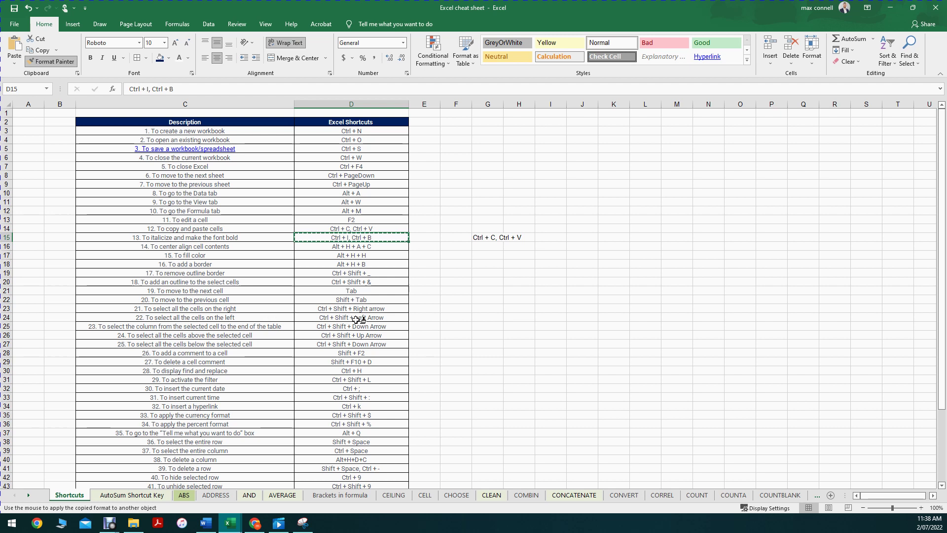
click(484, 238)
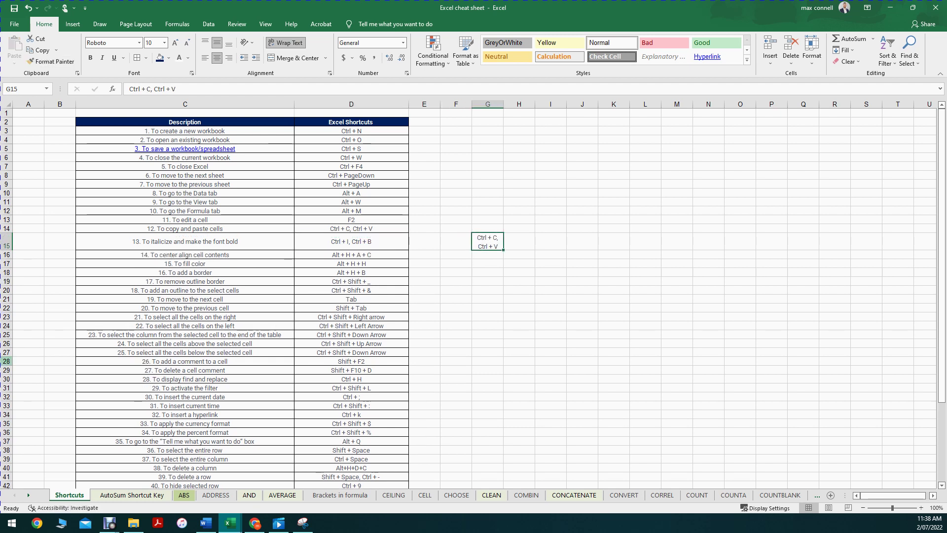
Clear G15 by autofilling the blank, unformatted cell G13 down column G over it
click(490, 293)
click(493, 239)
click(500, 219)
drag(503, 224, 493, 302)
click(519, 273)
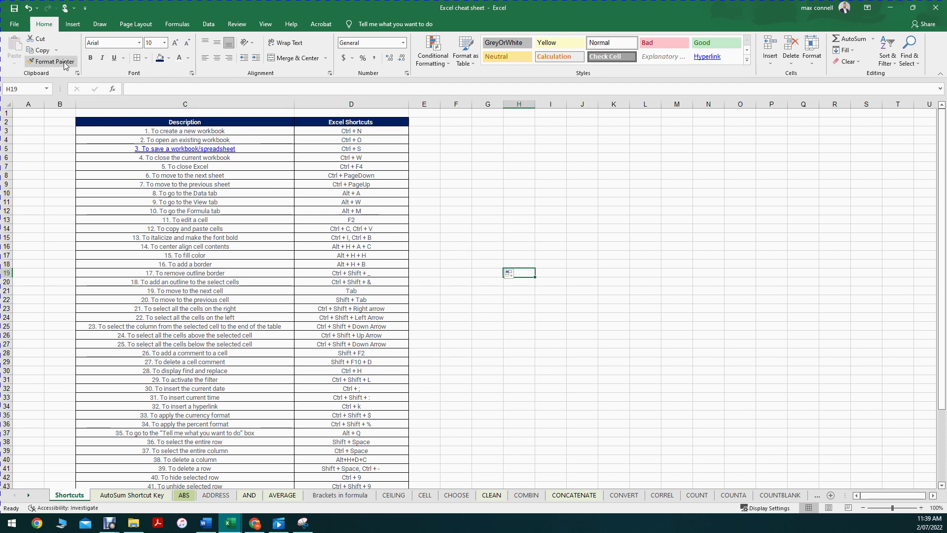
Make the Alt + A text in D10 bold, italic and underlined
click(346, 193)
click(90, 58)
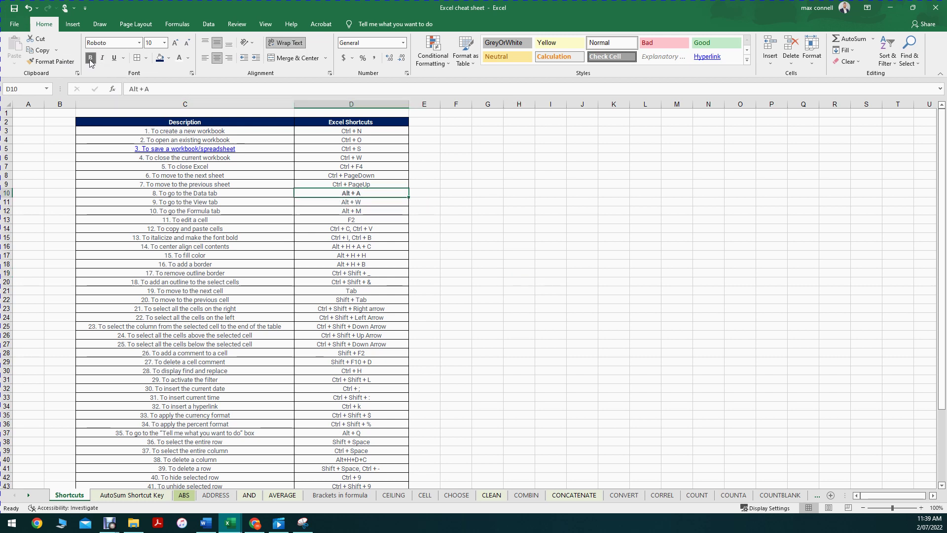
click(102, 58)
click(114, 58)
click(445, 182)
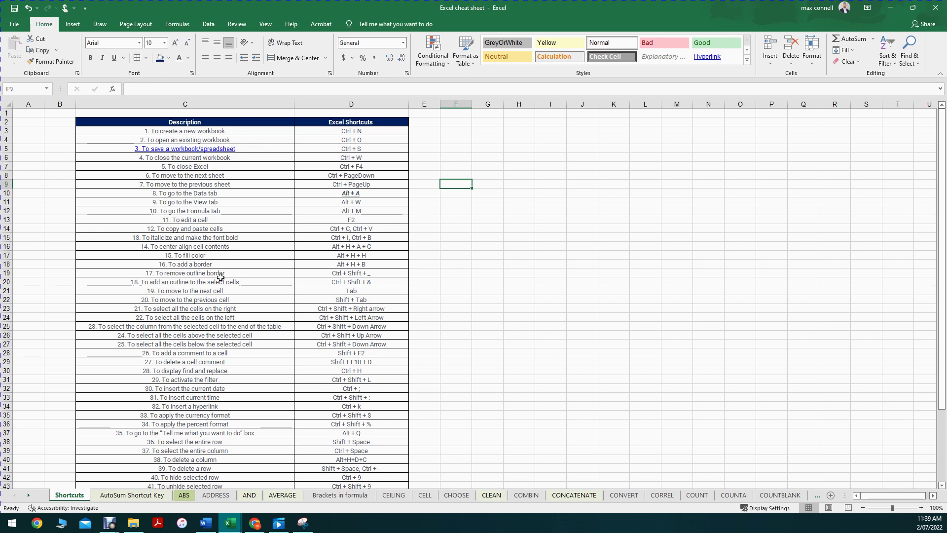
Apply thick outside borders to the shortcuts table range C2:D34
drag(187, 124, 365, 435)
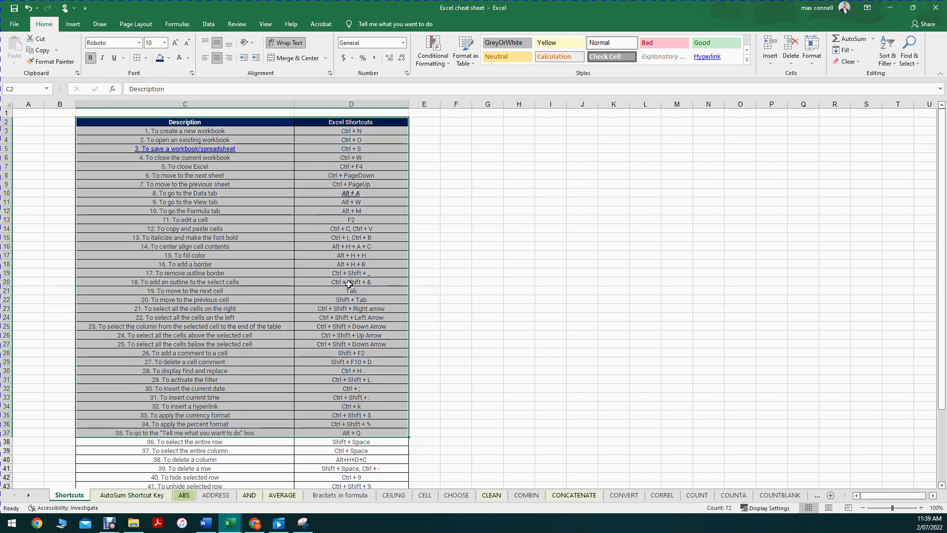
click(349, 284)
click(265, 255)
click(146, 57)
click(214, 147)
drag(189, 122, 368, 409)
click(147, 58)
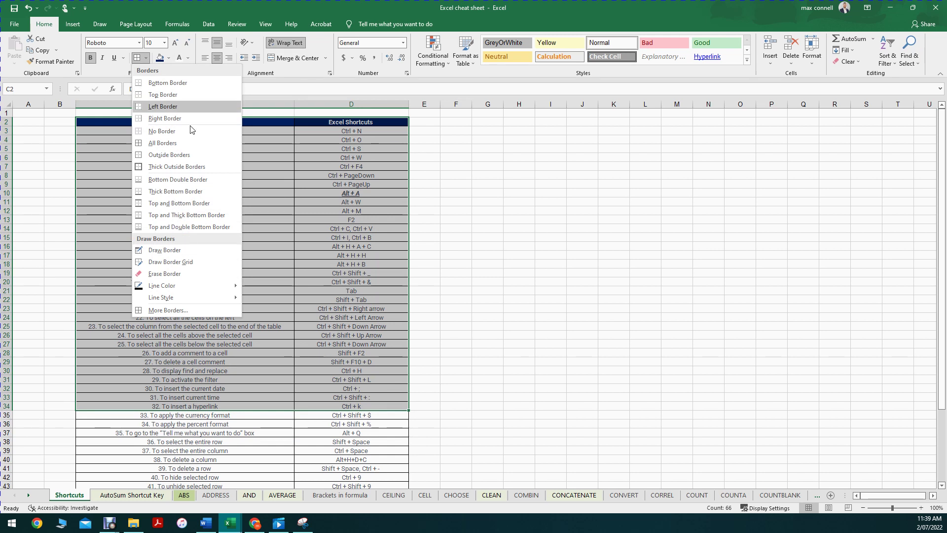
click(174, 167)
click(576, 296)
Remove all borders from the range C13:D32
drag(394, 407, 136, 97)
click(519, 326)
drag(148, 220, 385, 389)
click(146, 58)
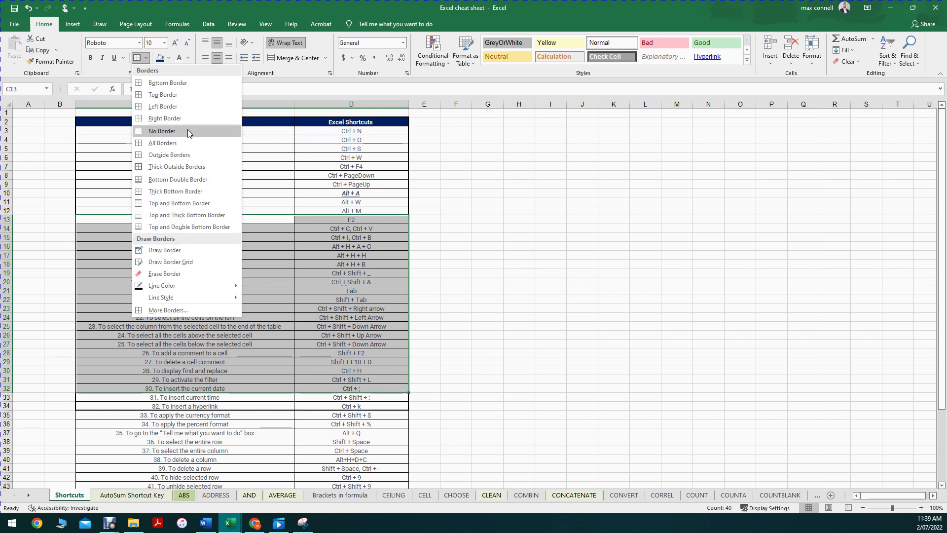
click(188, 130)
click(488, 272)
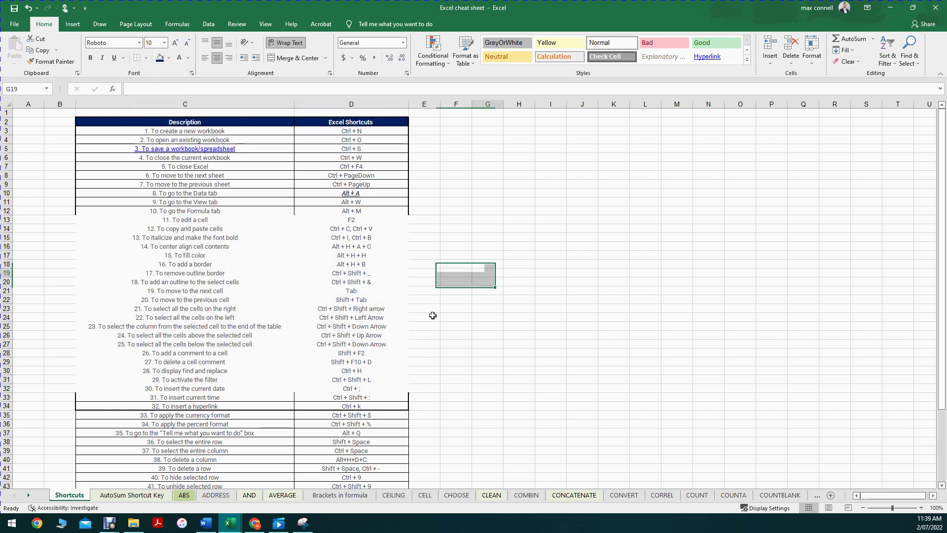
Draw borders by hand between columns C and D beside rows 15 to 22, around row 27, and beneath D23
click(146, 58)
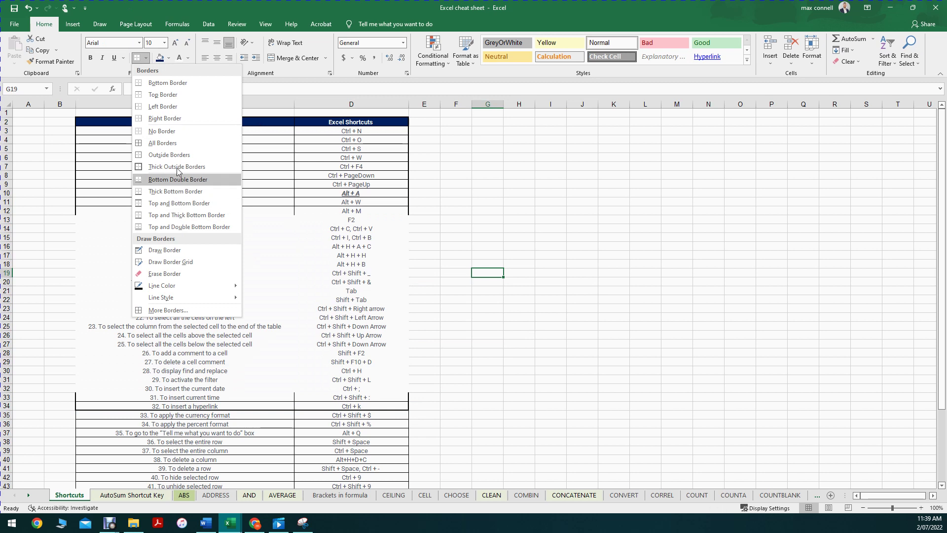
click(185, 253)
mouse_move(294, 232)
mouse_down()
mouse_move(295, 320)
mouse_move(297, 301)
mouse_up()
drag(300, 348, 378, 345)
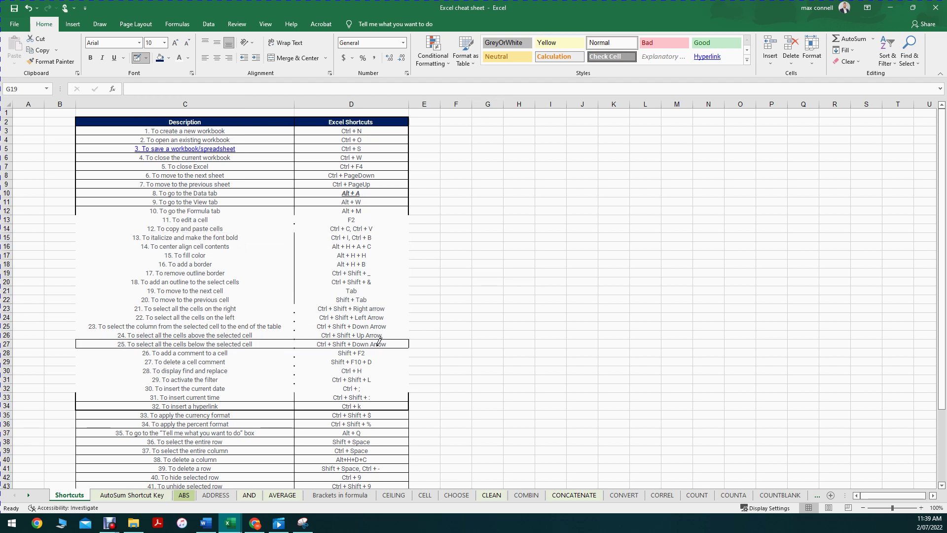
drag(300, 313, 378, 311)
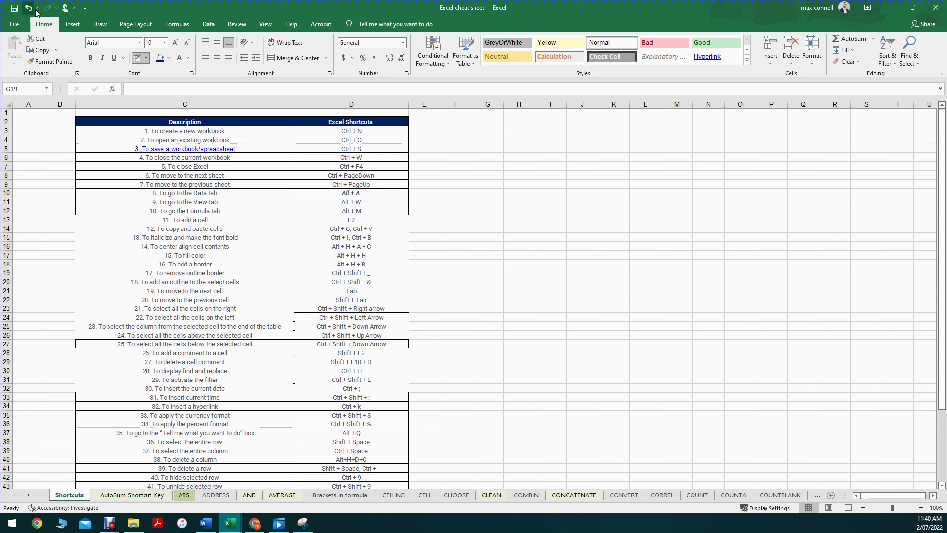
Undo the last 15 actions in one go, back through both Center Alignment entries, and select column C
click(38, 9)
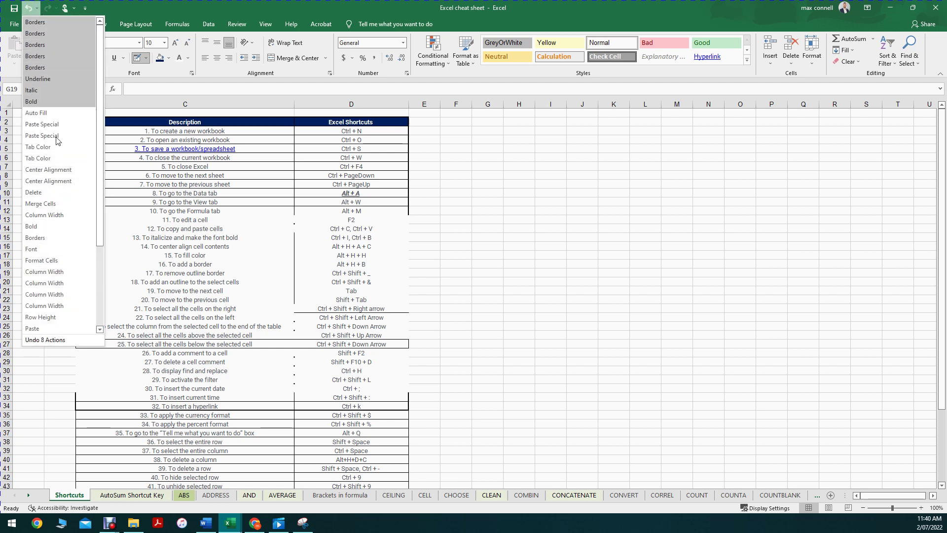
click(59, 181)
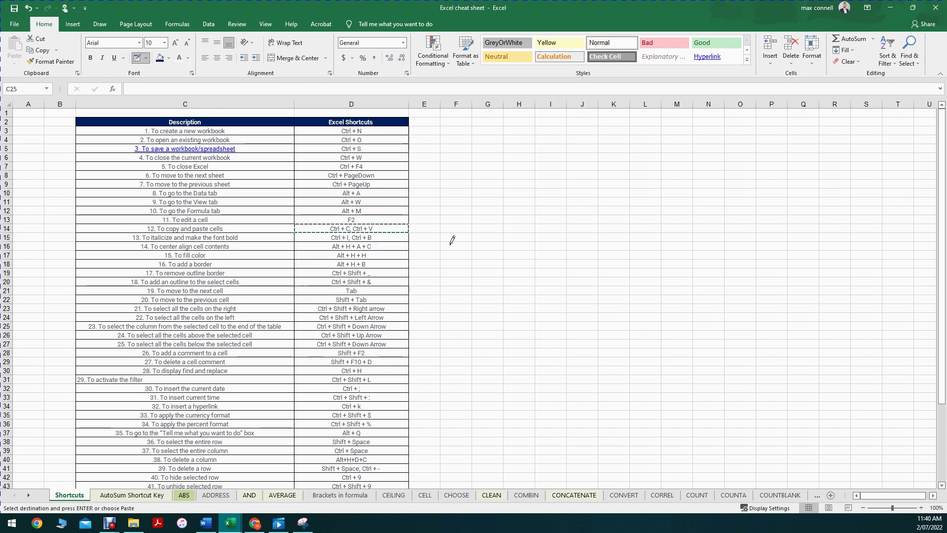
key(ctrl+space)
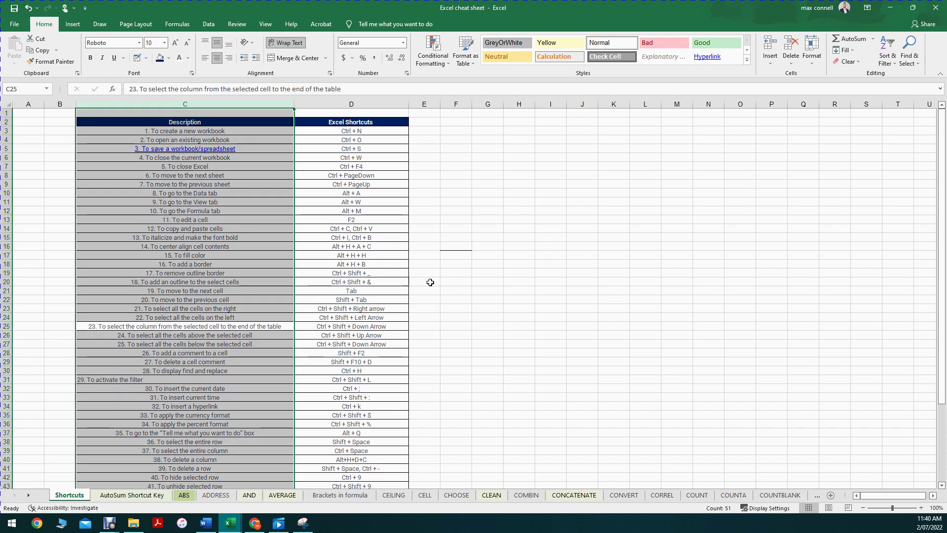
Apply all borders to the empty range F6:O32 beside the shortcuts table
click(608, 227)
click(527, 309)
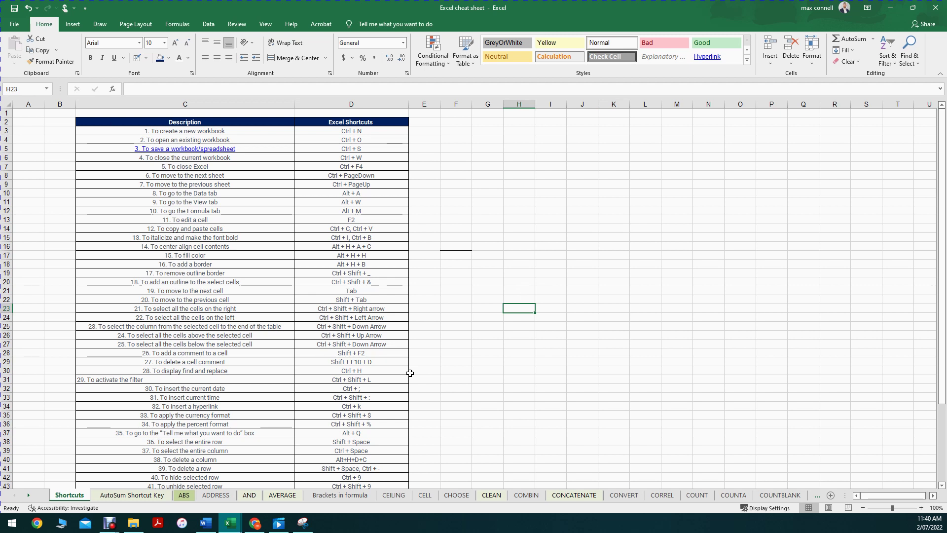
drag(446, 157, 740, 388)
click(146, 59)
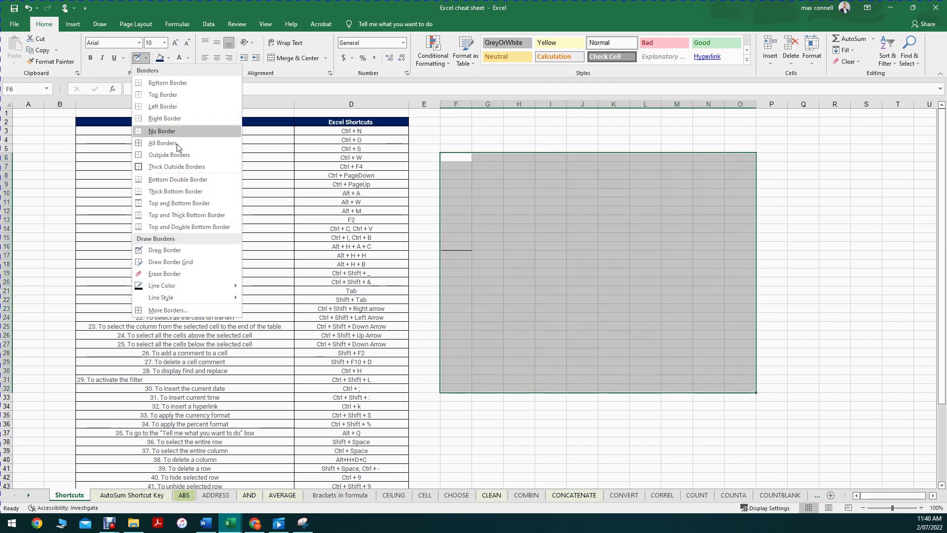
click(173, 138)
click(881, 342)
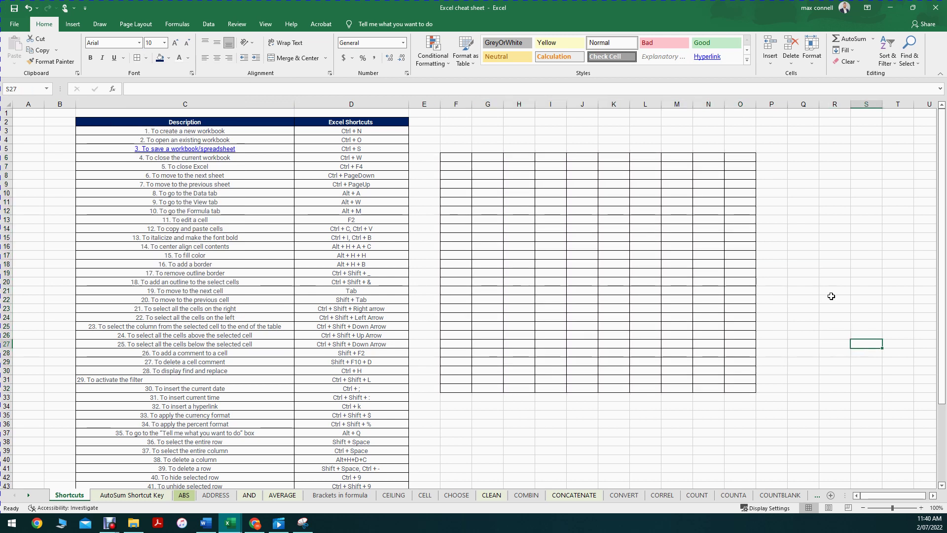
Undo the borders on F6:O32 and 19 further actions in one go, back through the seven Paste entries in the undo history
click(27, 9)
click(27, 8)
click(37, 9)
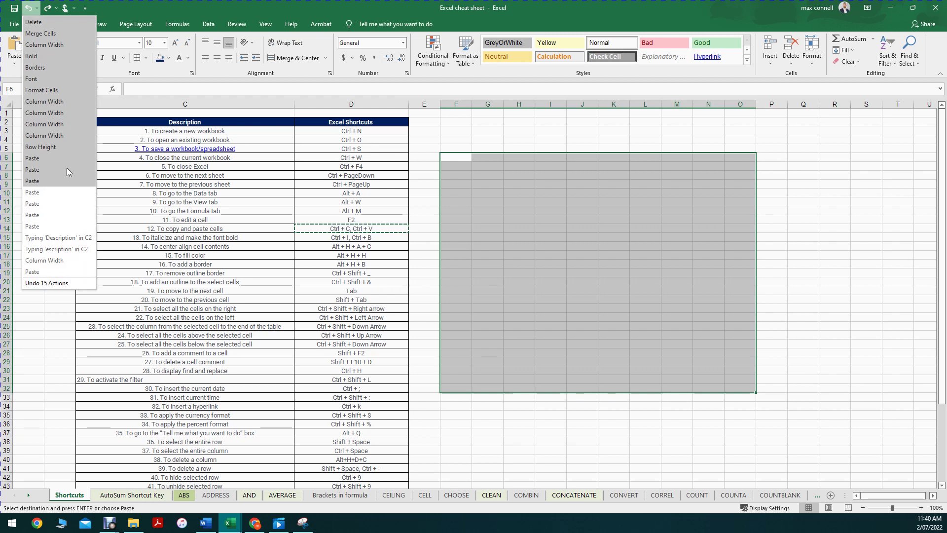
click(72, 225)
scroll(492, 179, up, 4)
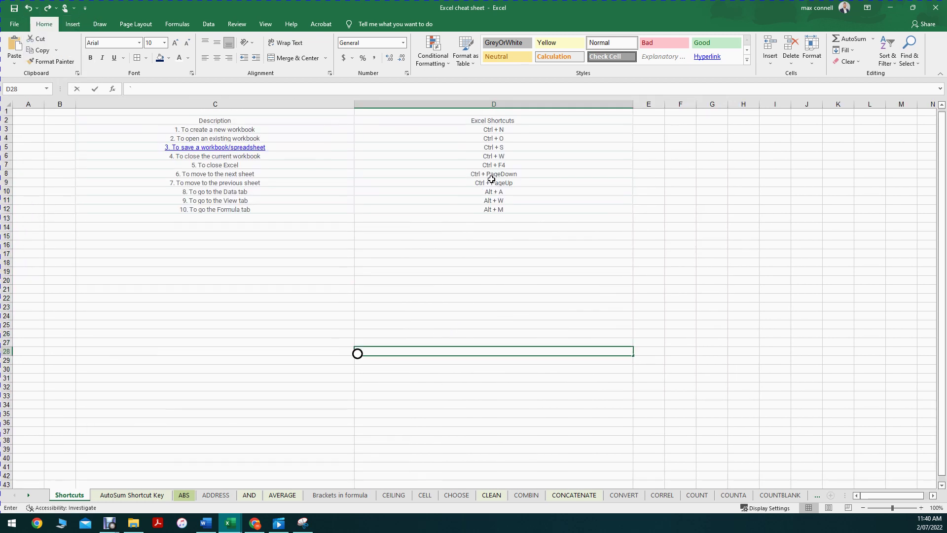
text(`)
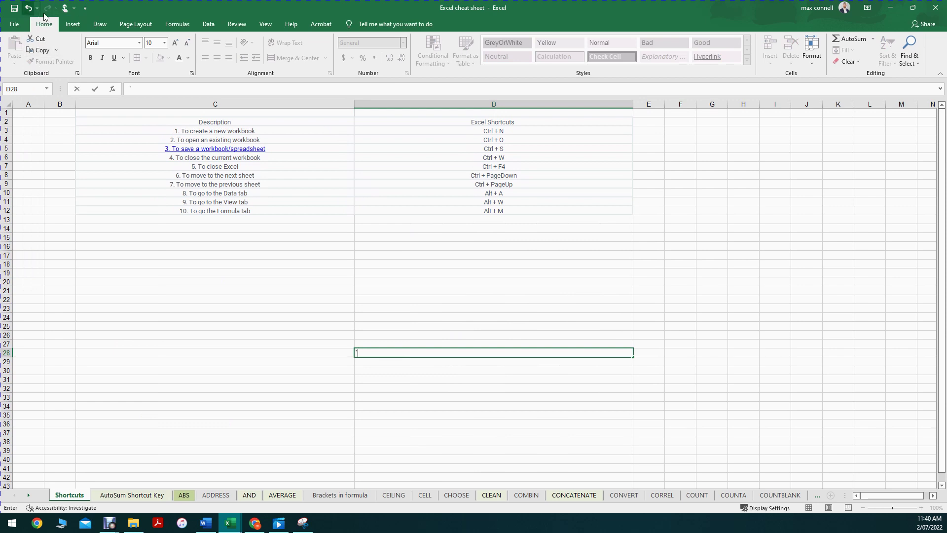
key(Escape)
click(216, 175)
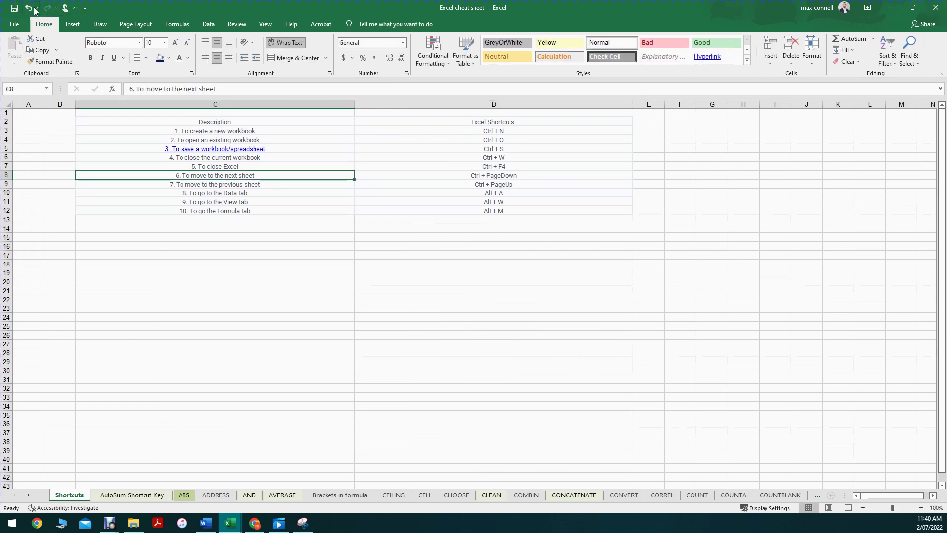
key(ctrl+z)
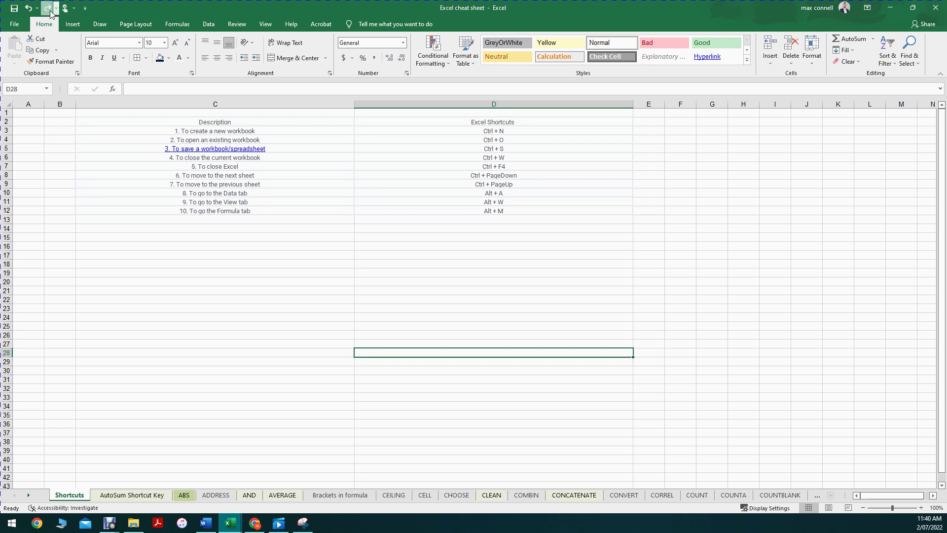
click(37, 8)
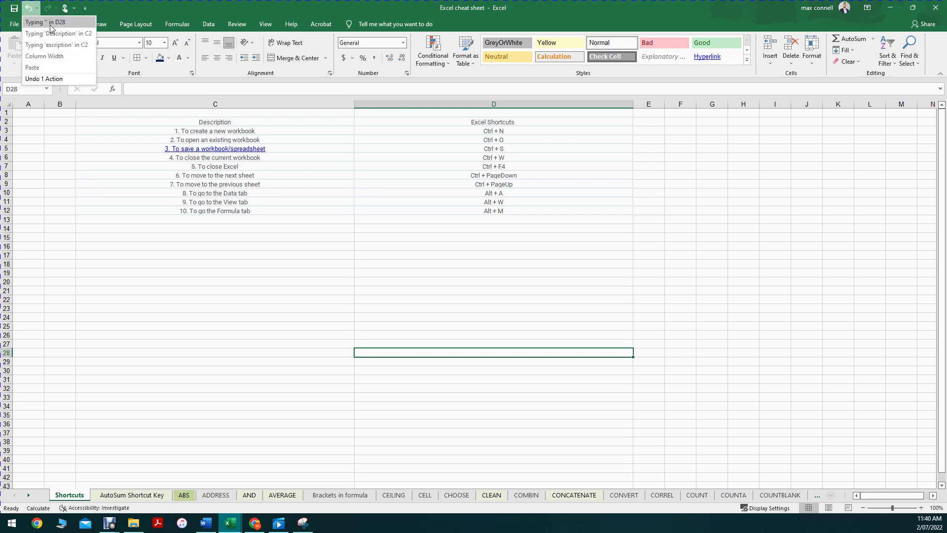
click(50, 23)
click(537, 237)
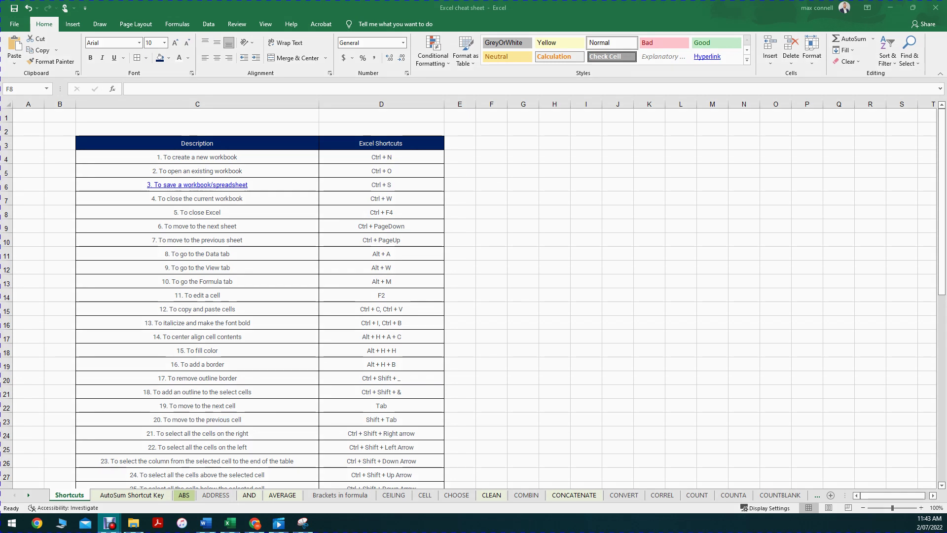
Enlarge the font size of cell D8 by two steps and reduce it back to 10
click(230, 523)
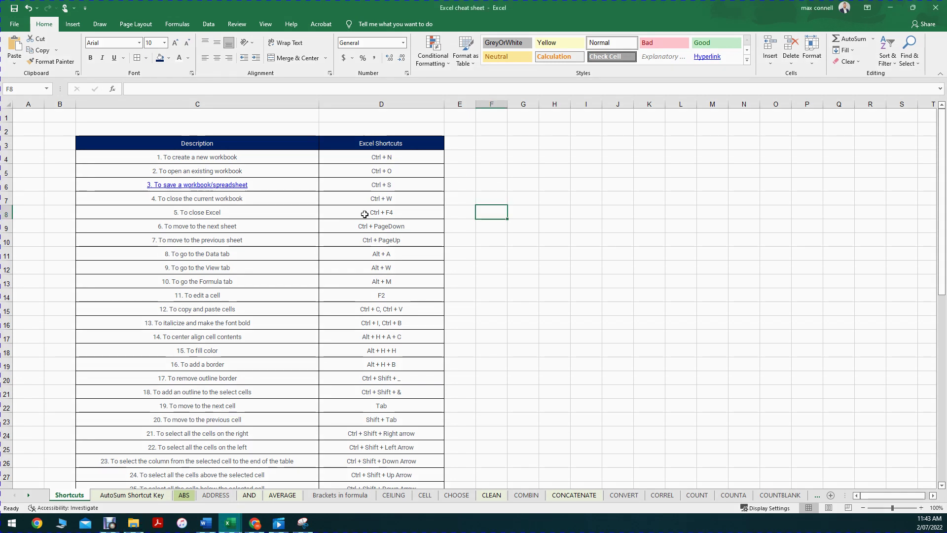
key(Left)
key(Left)
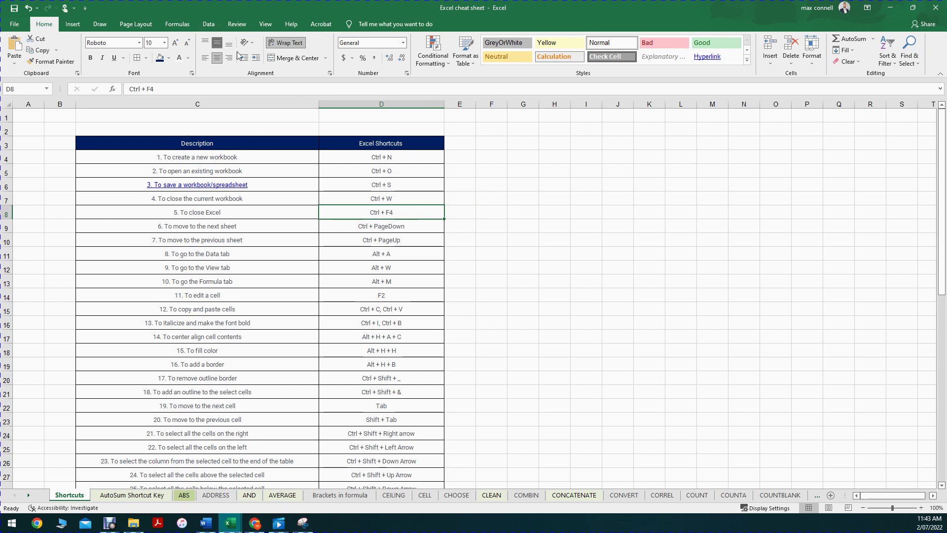
click(174, 43)
click(175, 43)
click(186, 44)
click(186, 43)
Set the font of cell D8 to Rockwell Extra Bold
click(139, 43)
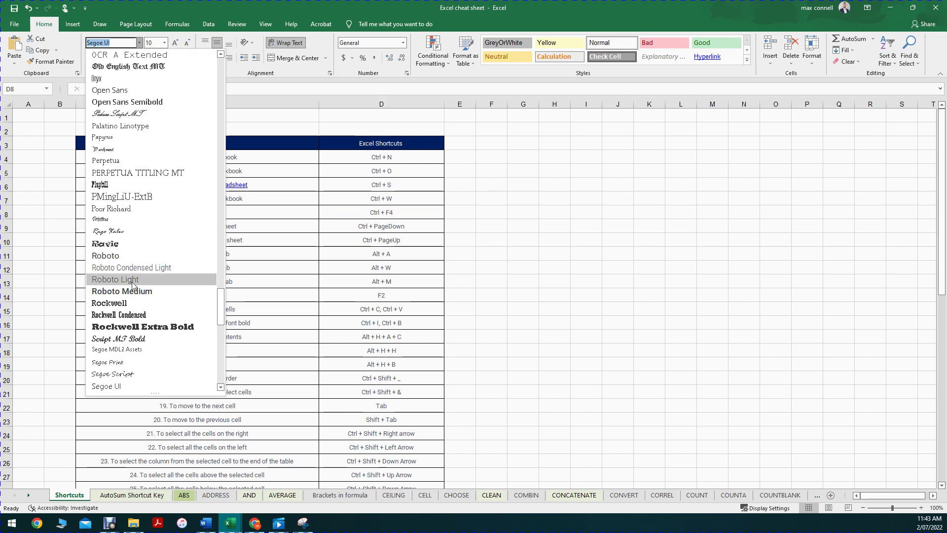
click(135, 327)
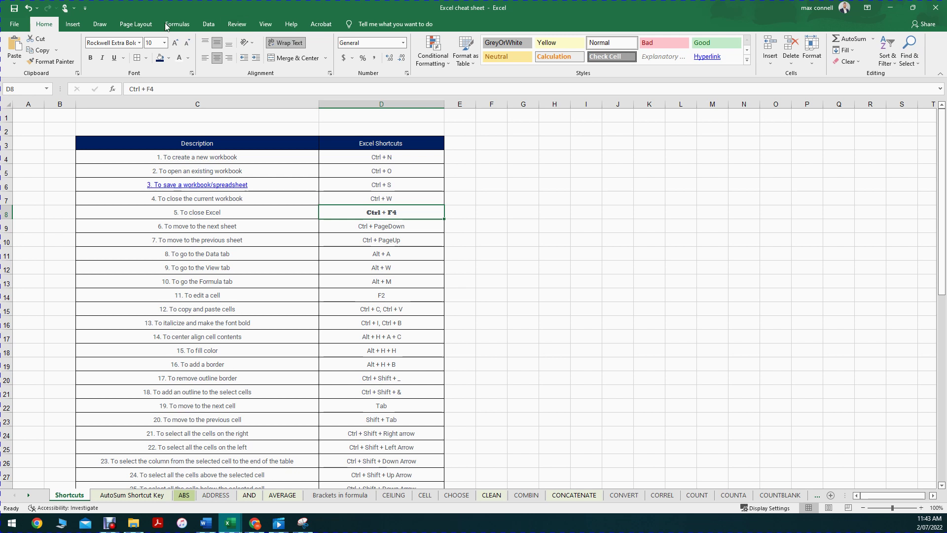
click(492, 337)
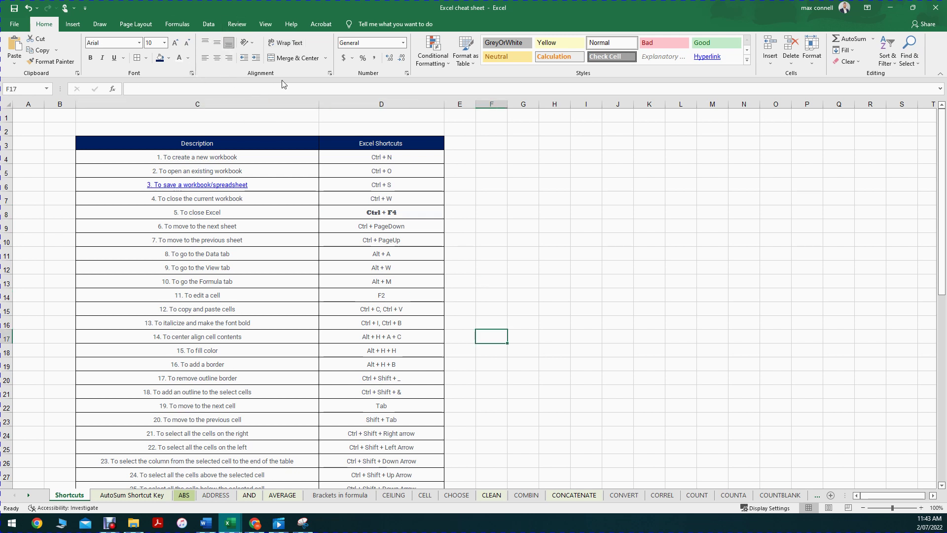
Right-align columns C and D, switch them back to left alignment, and set middle vertical alignment
drag(276, 103, 382, 104)
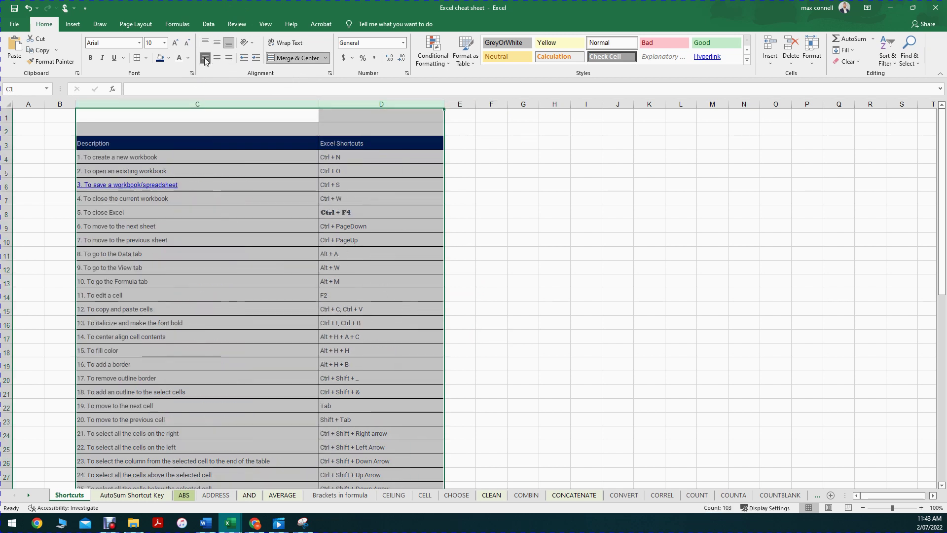
click(229, 58)
click(205, 58)
click(216, 44)
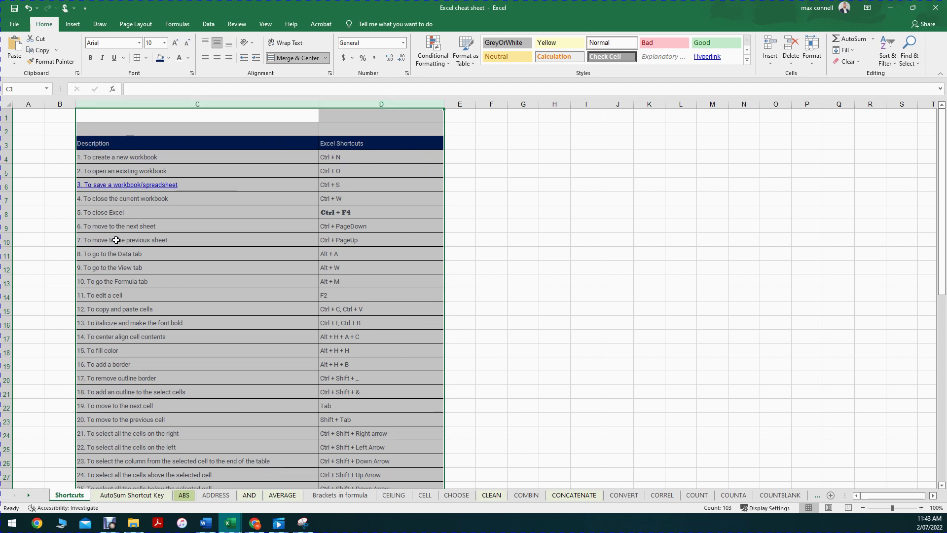
click(6, 171)
click(514, 227)
Switch columns C and D through top and bottom vertical alignment and finish on middle alignment
drag(237, 105, 375, 104)
click(204, 43)
click(229, 43)
click(217, 43)
click(345, 210)
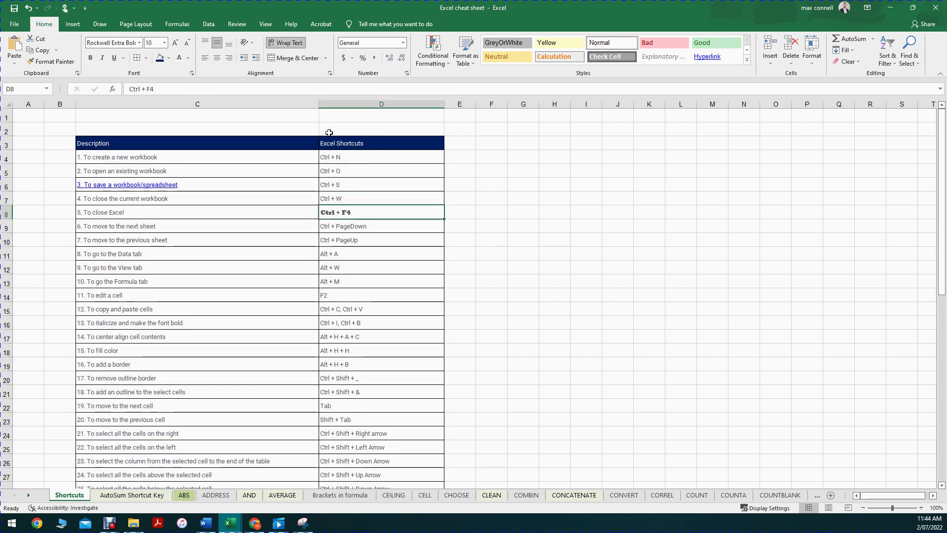
Narrow column C until the long description in C26 wraps onto a second line, and check the table's lower rows
click(269, 104)
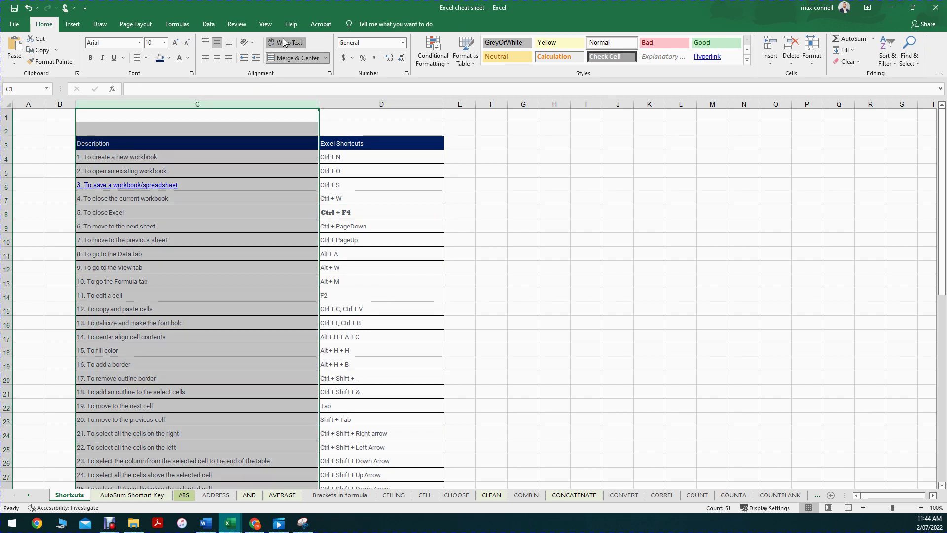
click(361, 240)
drag(354, 199, 354, 186)
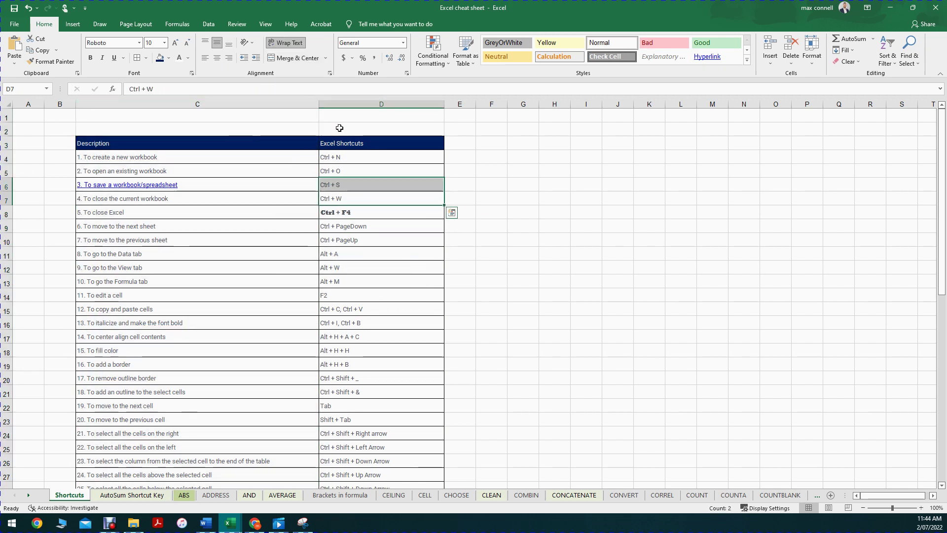
click(323, 143)
click(311, 104)
click(339, 155)
drag(319, 104, 259, 143)
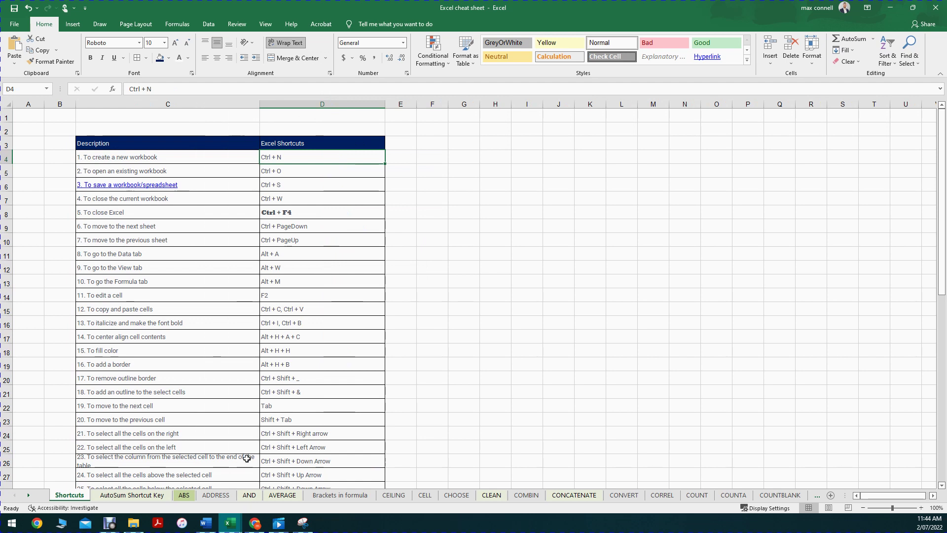
click(135, 466)
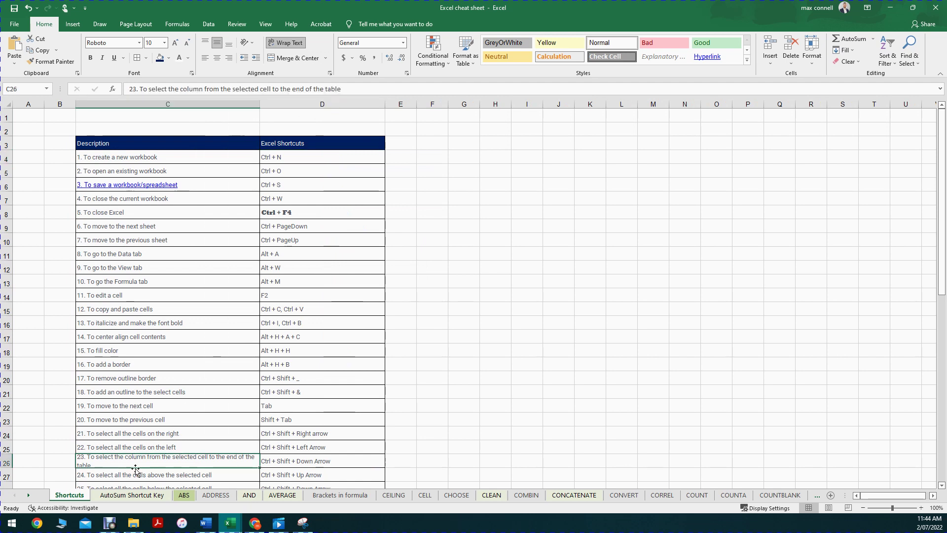
scroll(103, 455, down, 3)
scroll(163, 394, down, 5)
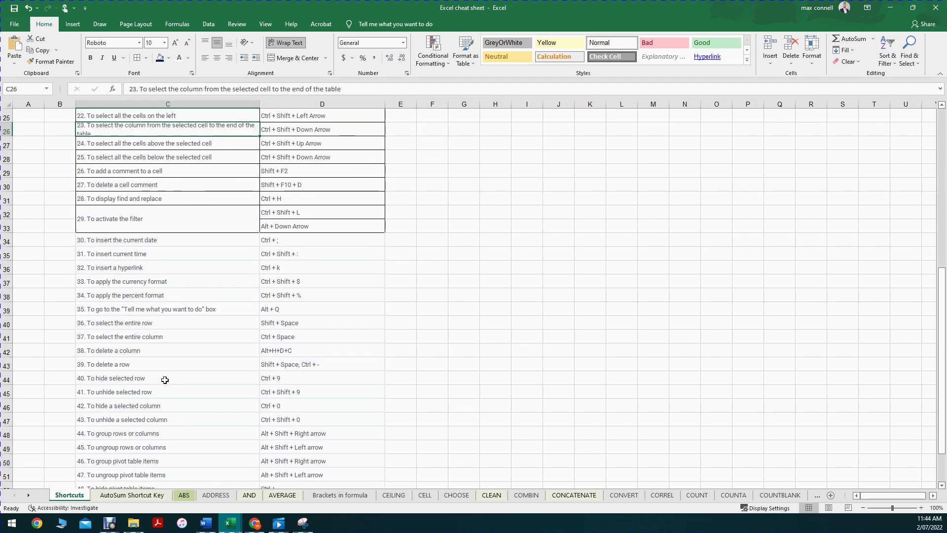
scroll(190, 317, up, 8)
Merge and center the empty cells F4 and G4
click(269, 158)
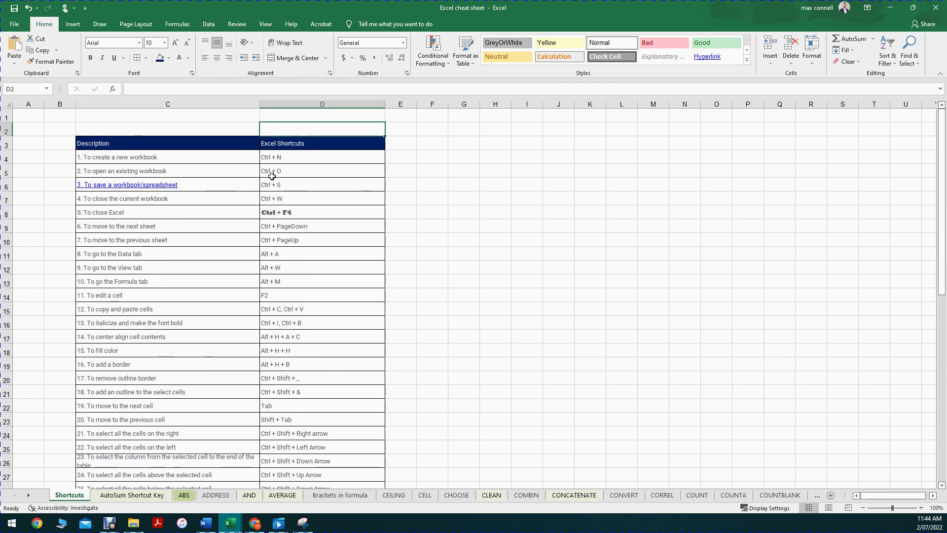
drag(234, 155, 320, 143)
key(ctrl+c)
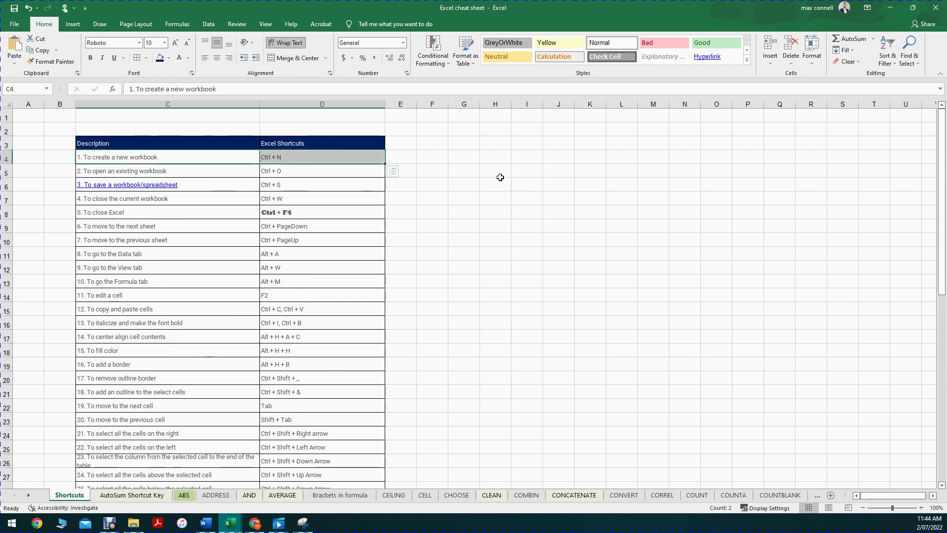
click(443, 163)
drag(443, 162, 468, 166)
click(289, 59)
click(460, 291)
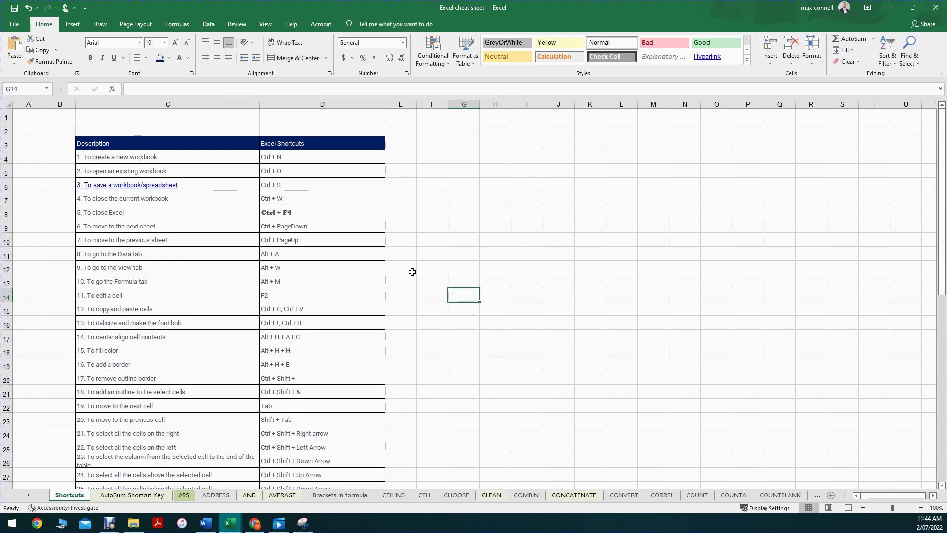
click(454, 158)
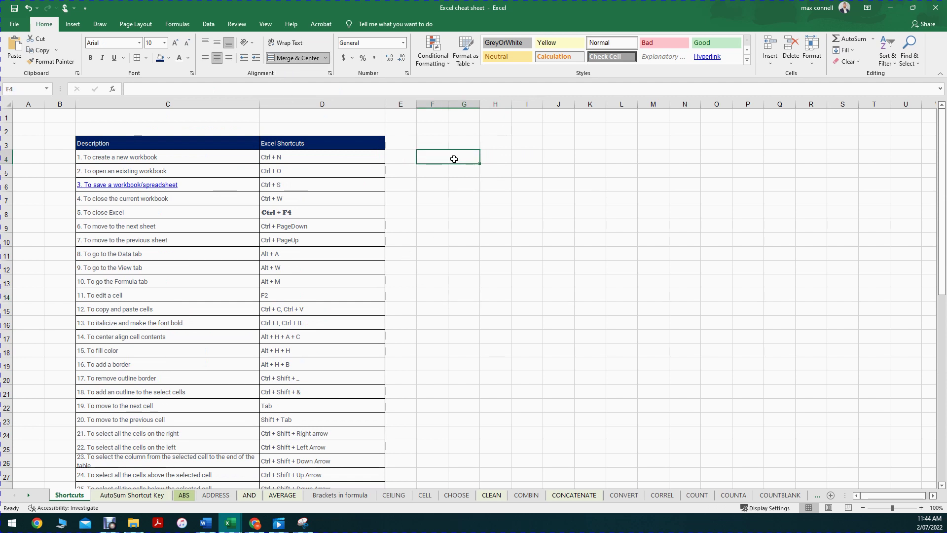
Browse the number formats offered for the text cells D4 and C4 without applying one
click(340, 158)
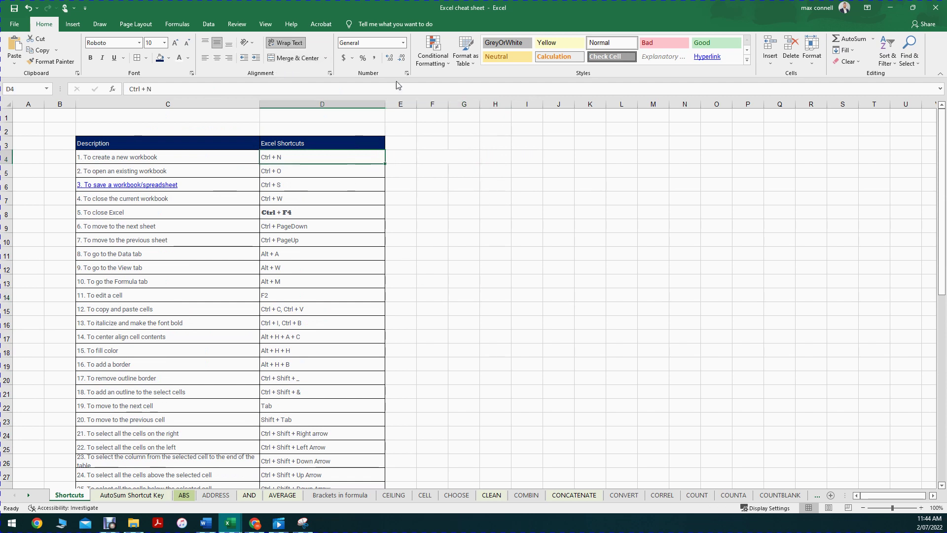
click(403, 43)
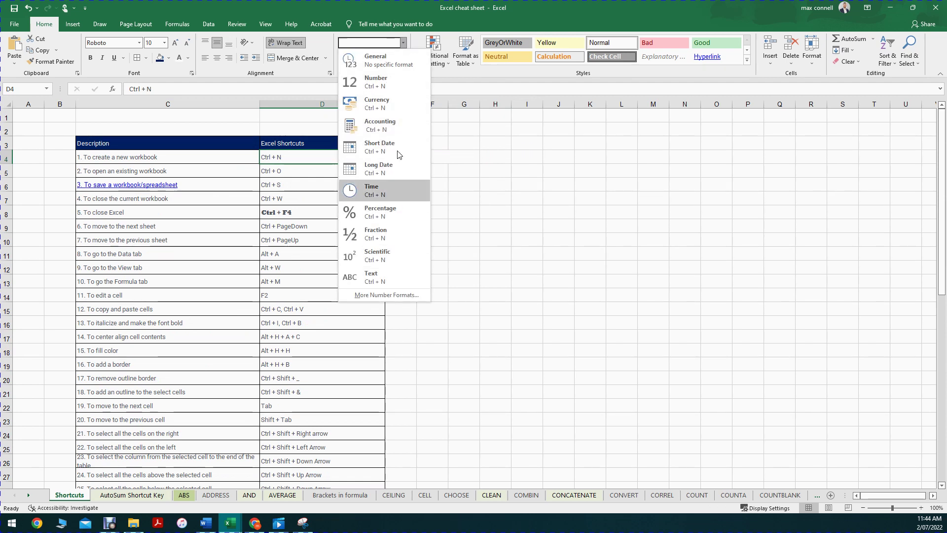
click(221, 209)
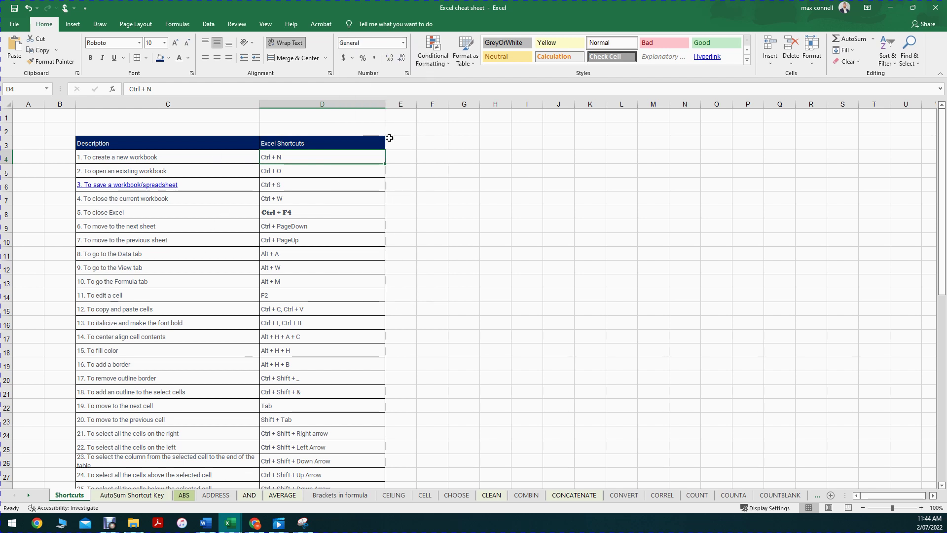
click(86, 157)
click(404, 43)
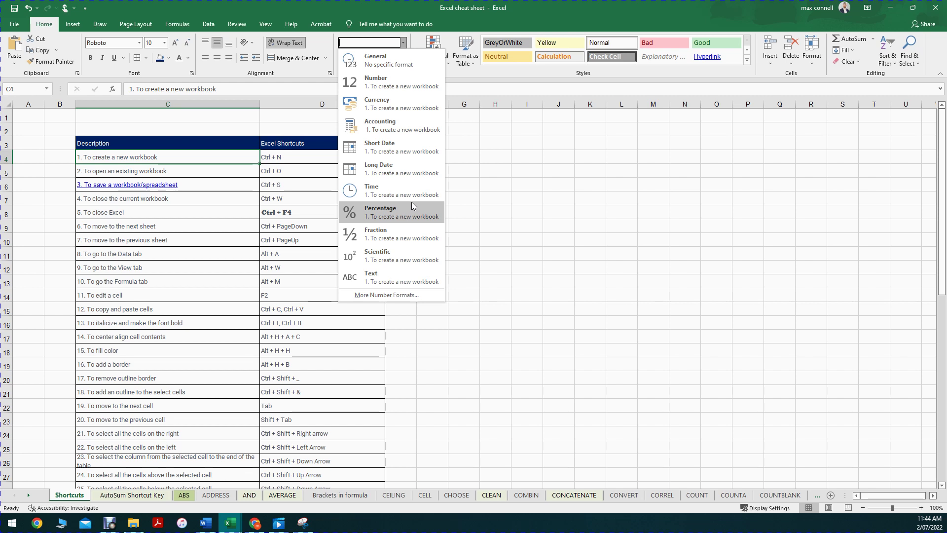
click(239, 156)
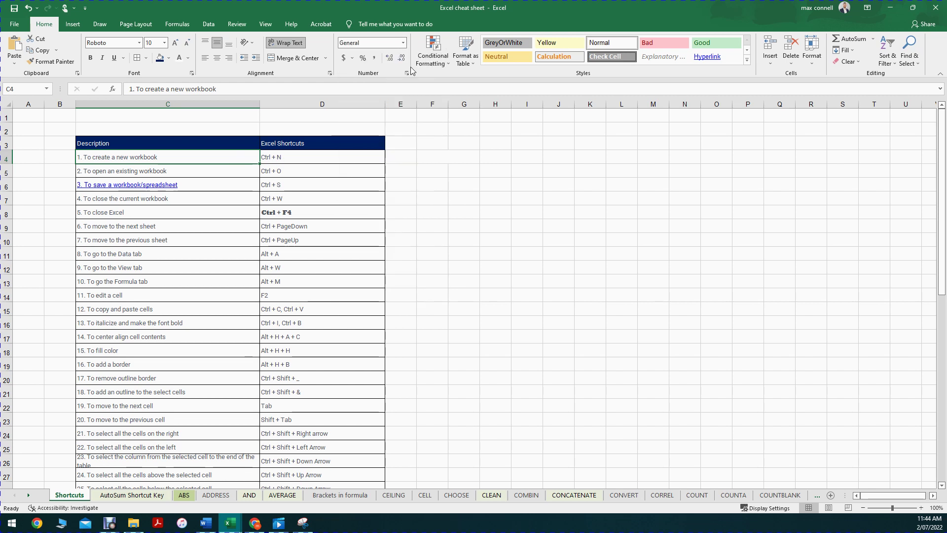
click(403, 42)
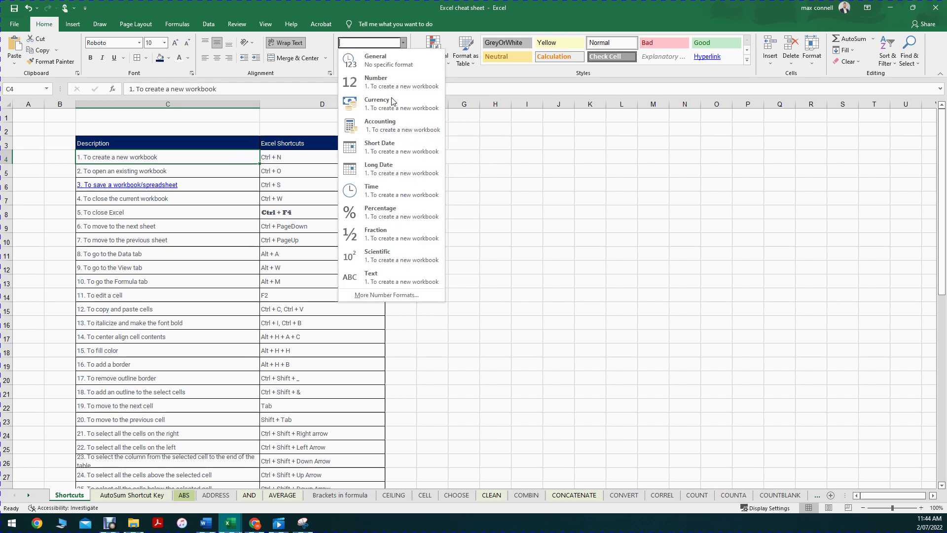
click(566, 135)
Enter 123 in cell I5 and apply the Text number format to it
click(557, 130)
click(537, 167)
text(123)
click(549, 212)
click(533, 173)
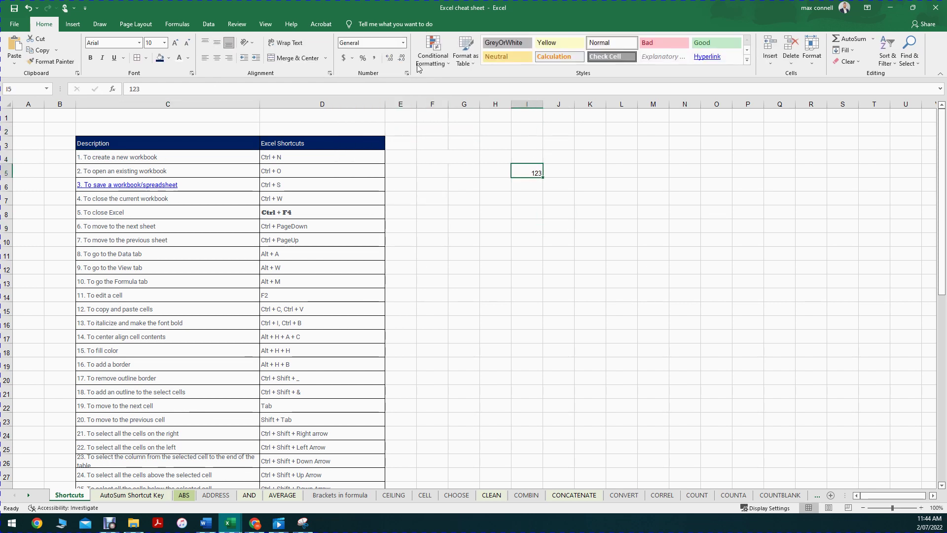
click(404, 42)
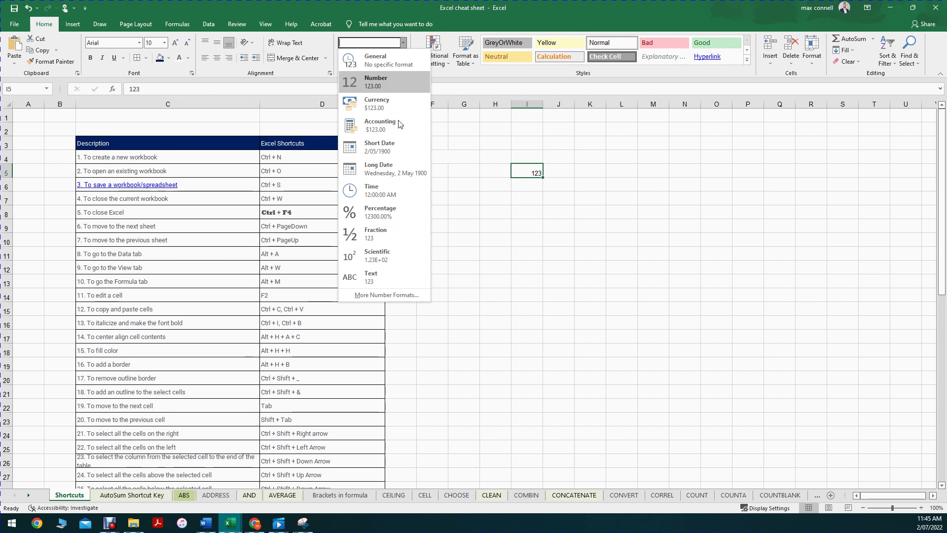
click(383, 274)
Enter an addition formula in I7 that references the text-formatted number in I5
key(Down)
key(Down)
text(=)
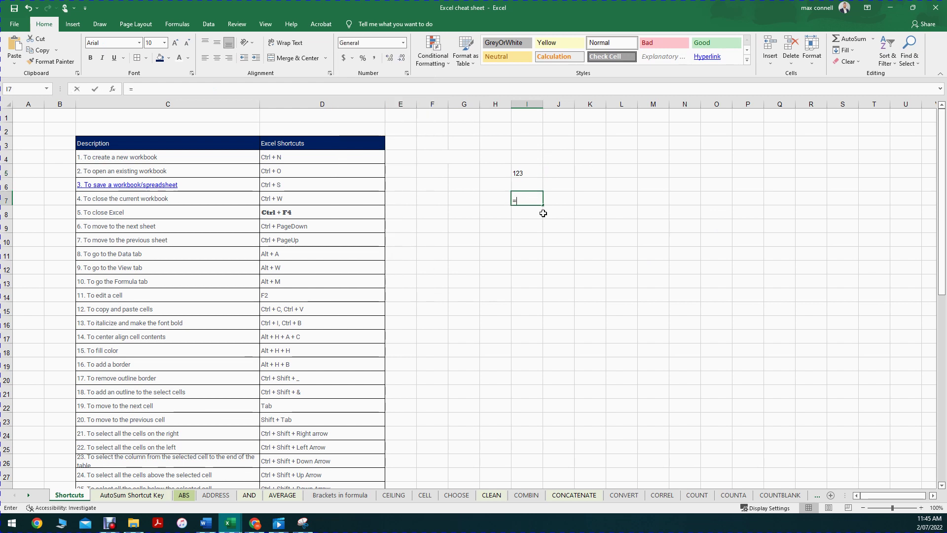
click(532, 173)
text(+)
key(Return)
key(Return)
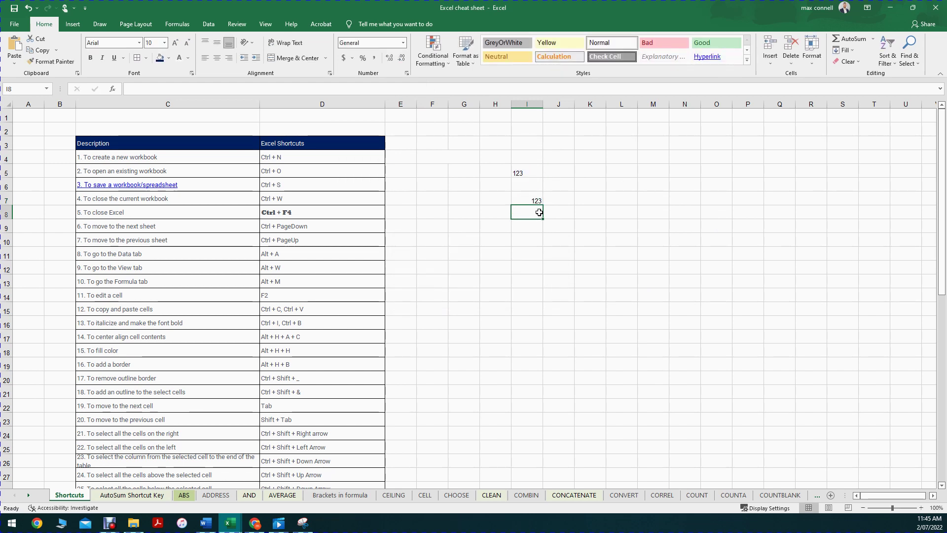
Clear the test entries in I5 and I7 by filling the empty cell I2 down to I14
click(533, 143)
click(537, 129)
drag(544, 137, 545, 296)
click(590, 267)
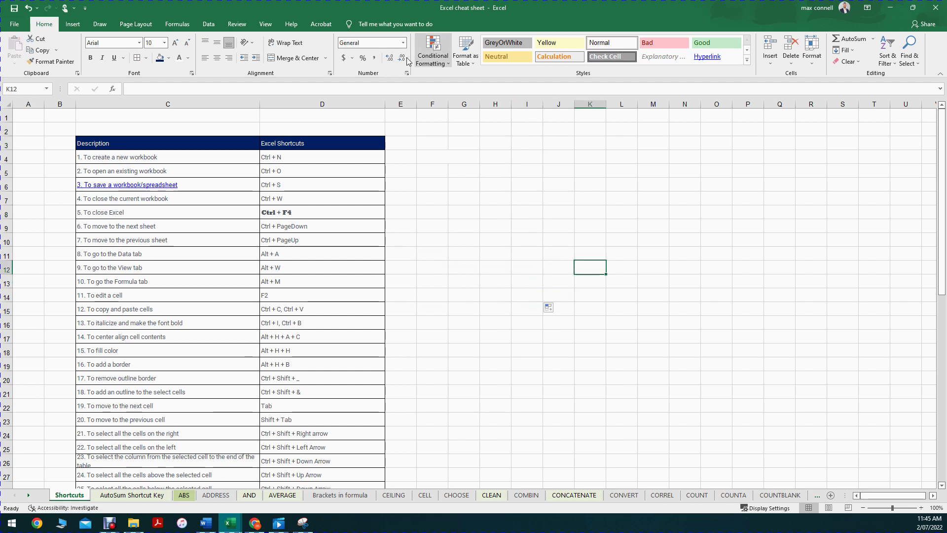
Browse the conditional formatting options for the empty range J4:Q24, including color scales and highlight rules, without applying one
click(435, 57)
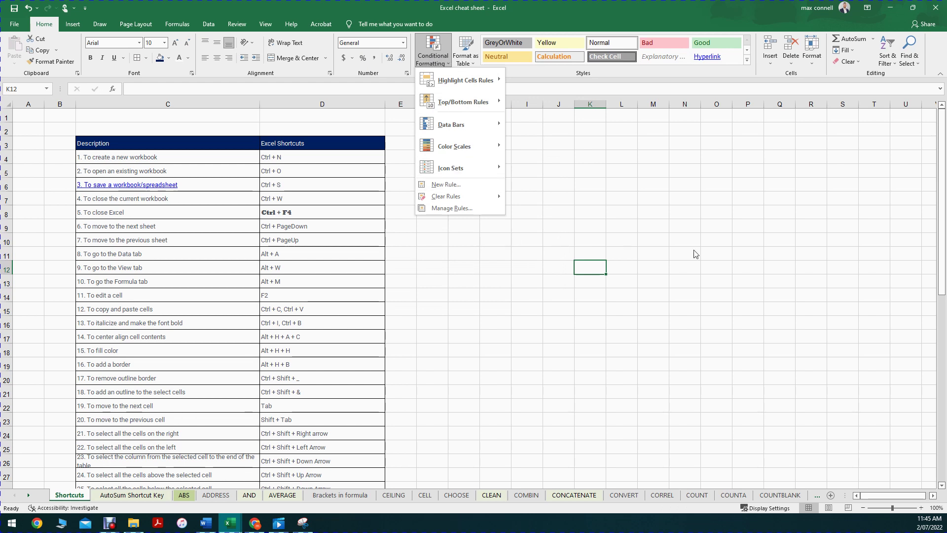
click(562, 156)
drag(563, 157, 795, 438)
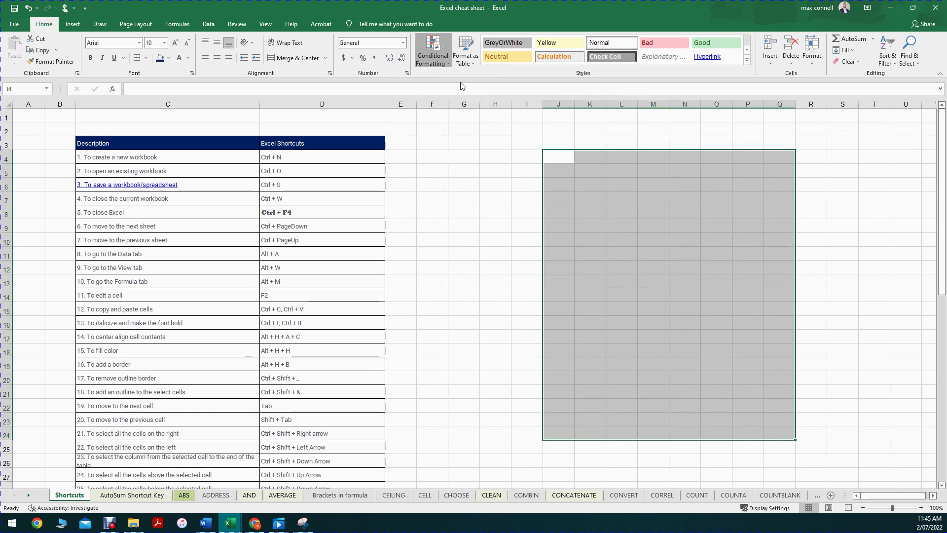
click(433, 55)
mouse_move(472, 148)
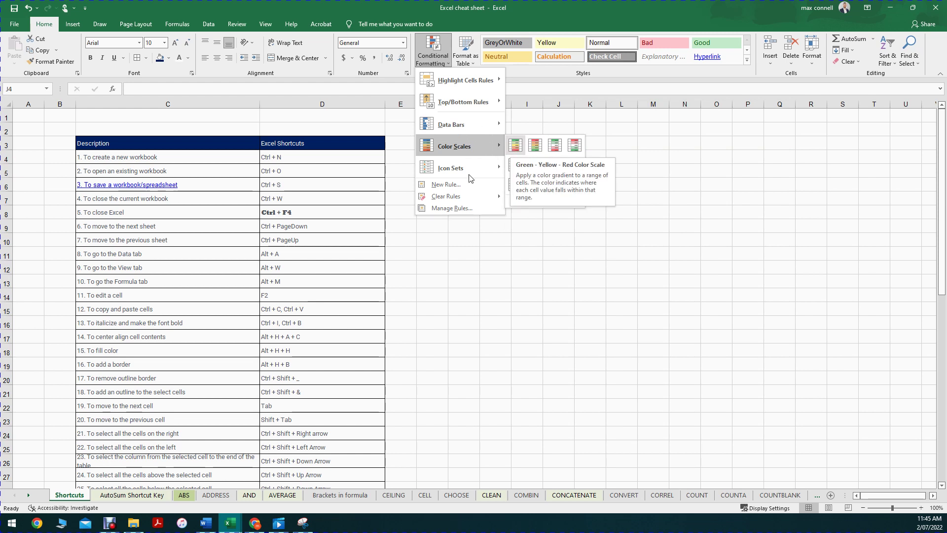
mouse_move(481, 77)
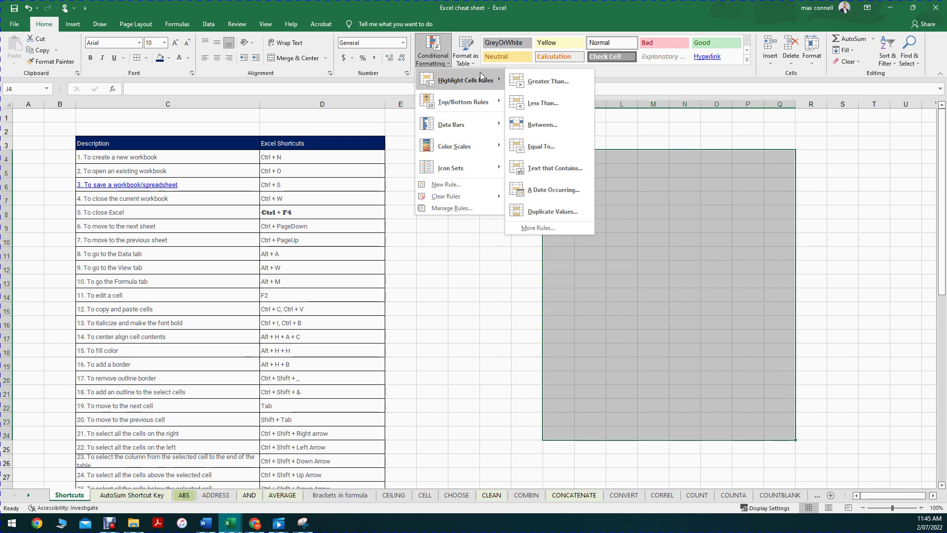
click(463, 260)
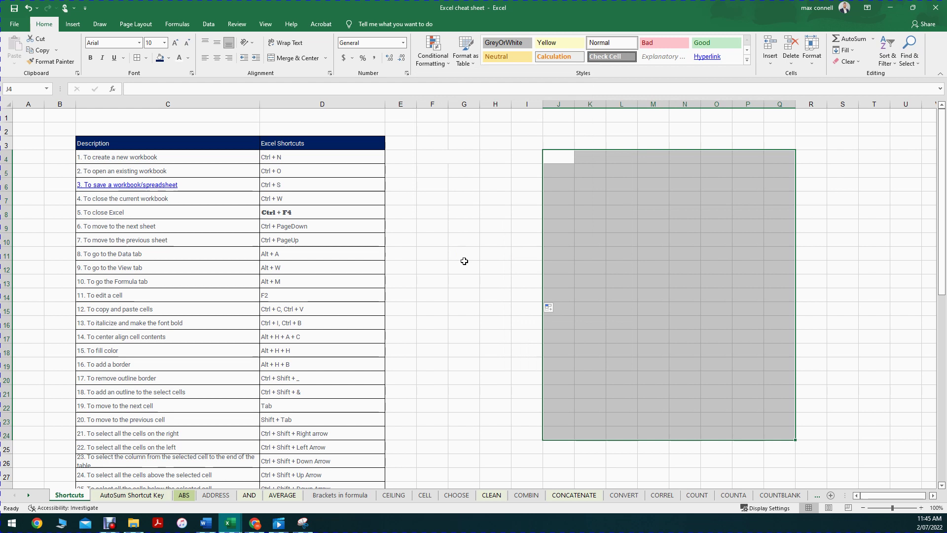
click(552, 141)
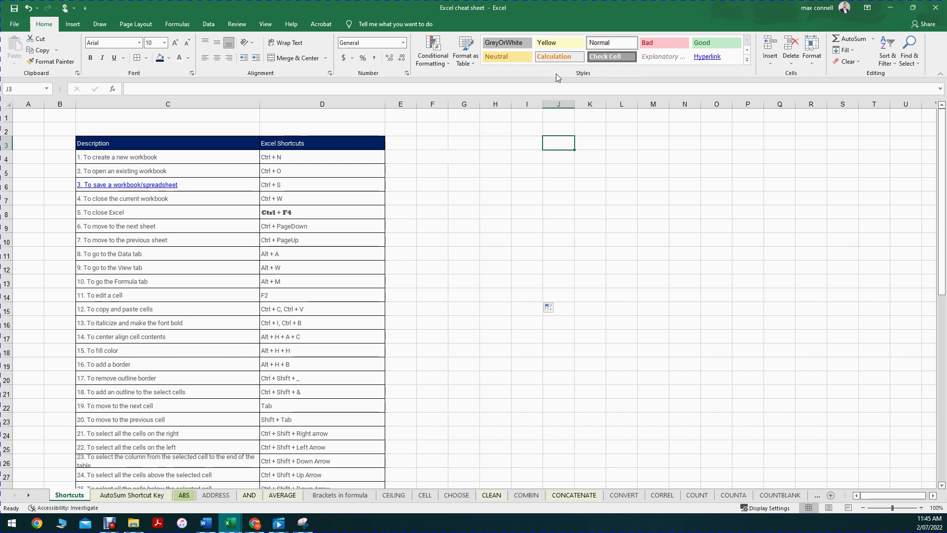
Narrow column D to fit the Excel Shortcuts entries more closely
click(483, 167)
click(426, 154)
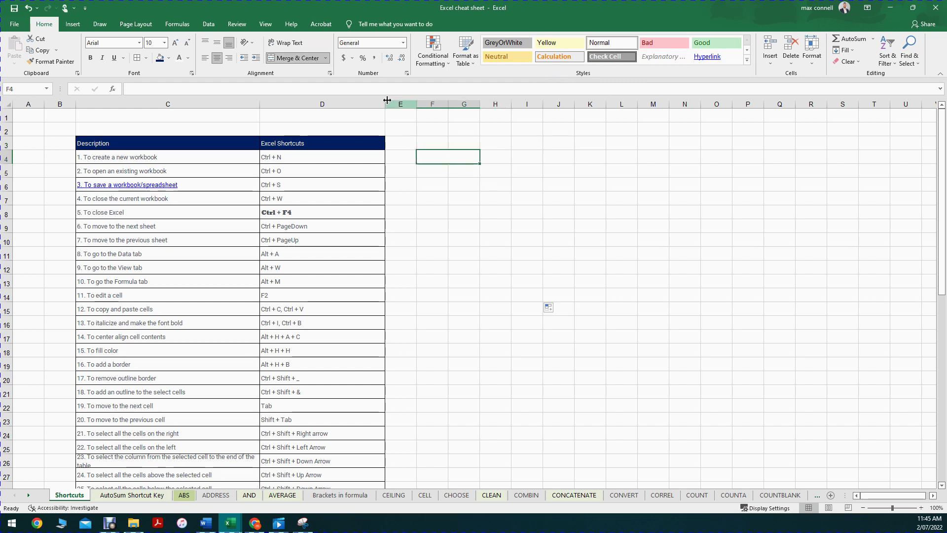
drag(385, 104, 351, 104)
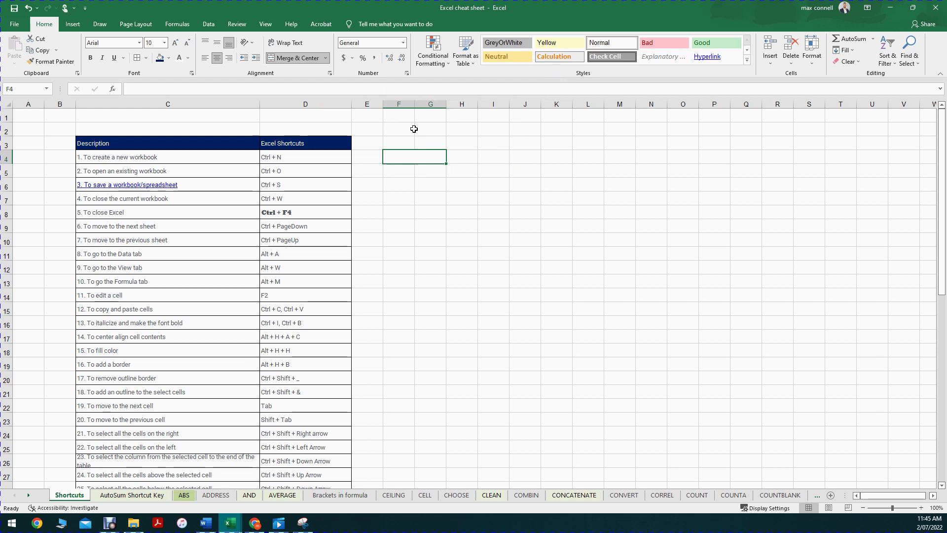
click(406, 187)
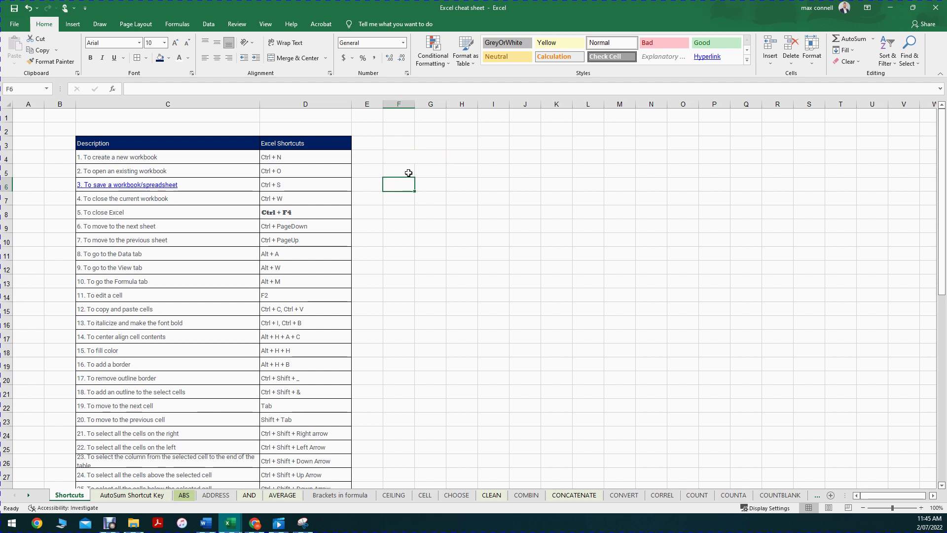
Try to fill the empty cells below the merged cell F4:G4 up through row 3, and dismiss the message
click(459, 158)
click(430, 170)
drag(403, 172, 446, 144)
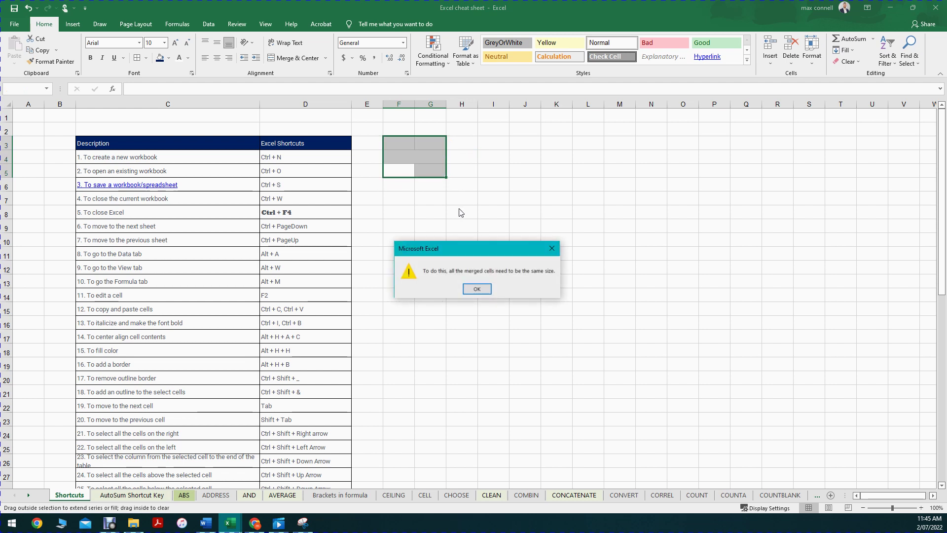
key(Return)
click(565, 183)
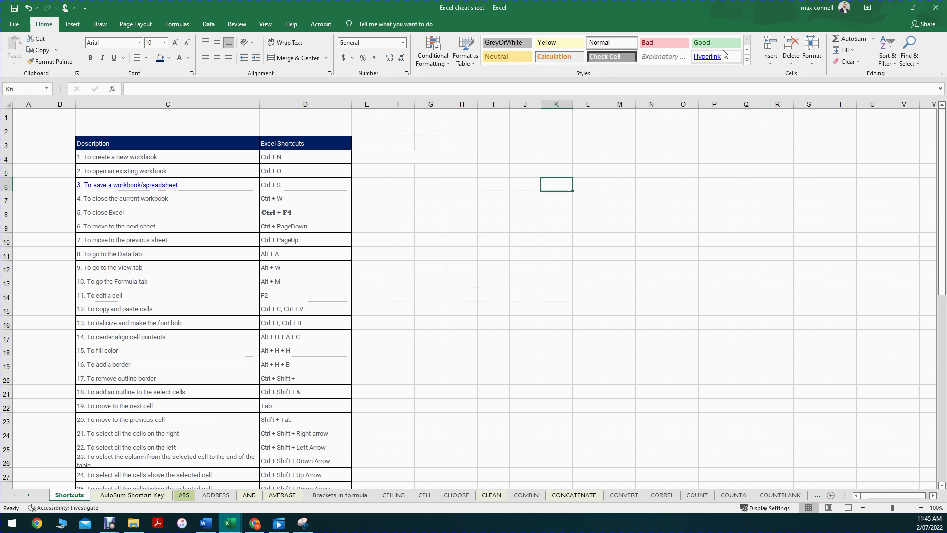
Look through the cell styles gallery and apply the Yellow style to C8
click(748, 59)
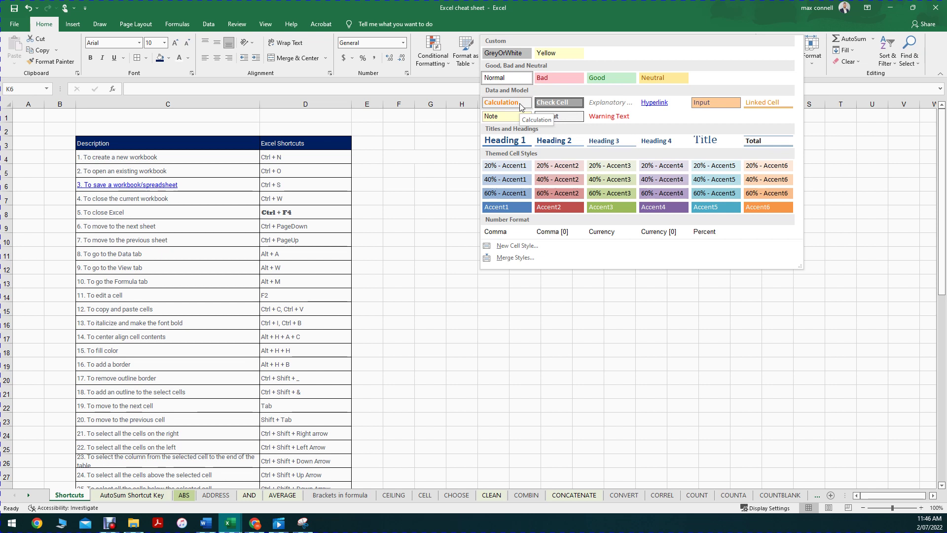
click(473, 128)
click(367, 157)
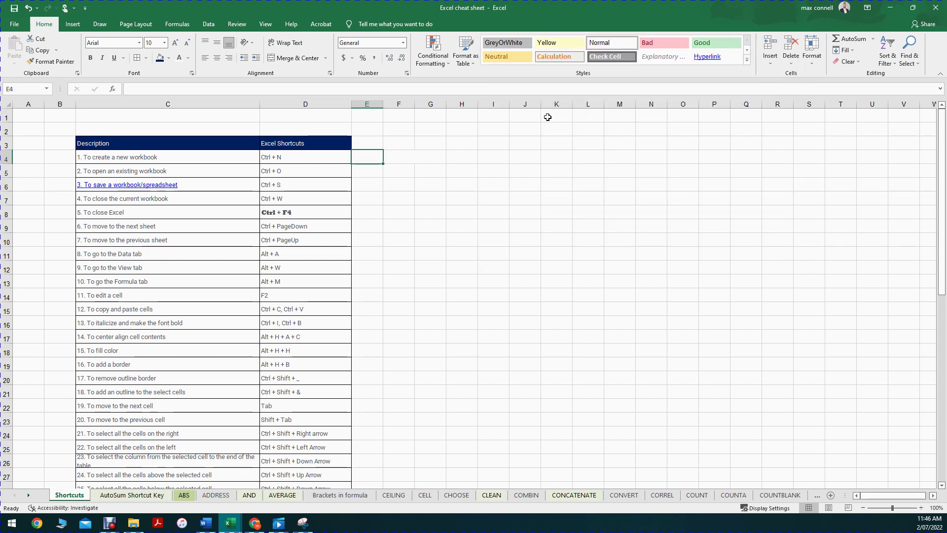
click(748, 63)
click(357, 255)
click(217, 211)
click(566, 46)
Apply the Yellow cell style to all descriptions from C4 down to the end of the table, and check the rows
click(191, 156)
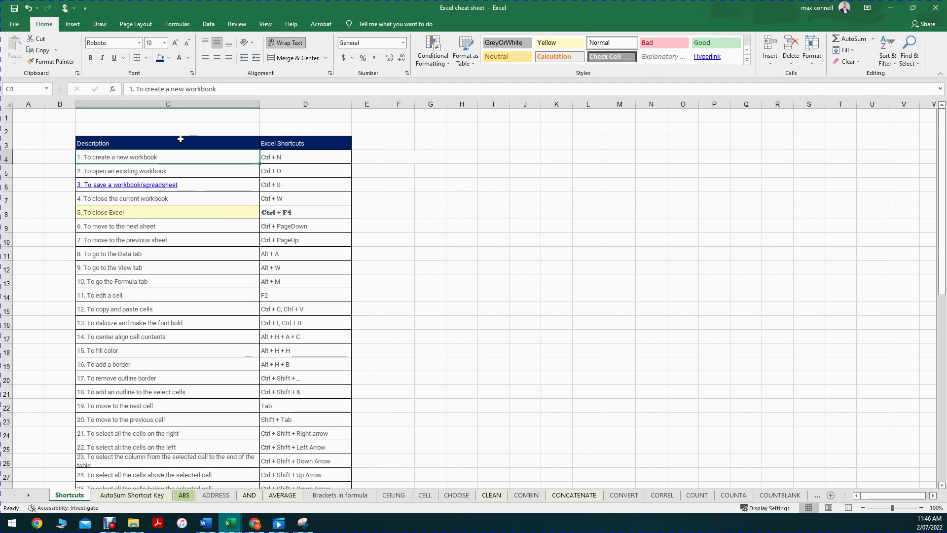
scroll(181, 153, down, 2)
scroll(181, 152, up, 1)
key(Up)
key(Down)
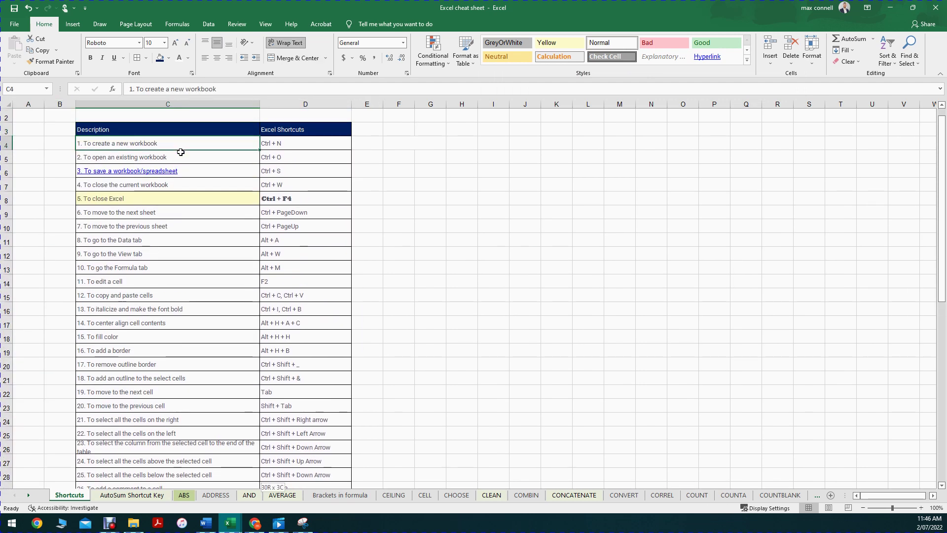
key(ctrl+shift+Down)
click(579, 46)
scroll(296, 247, up, 2)
click(431, 254)
scroll(169, 327, down, 7)
scroll(217, 262, up, 7)
click(294, 253)
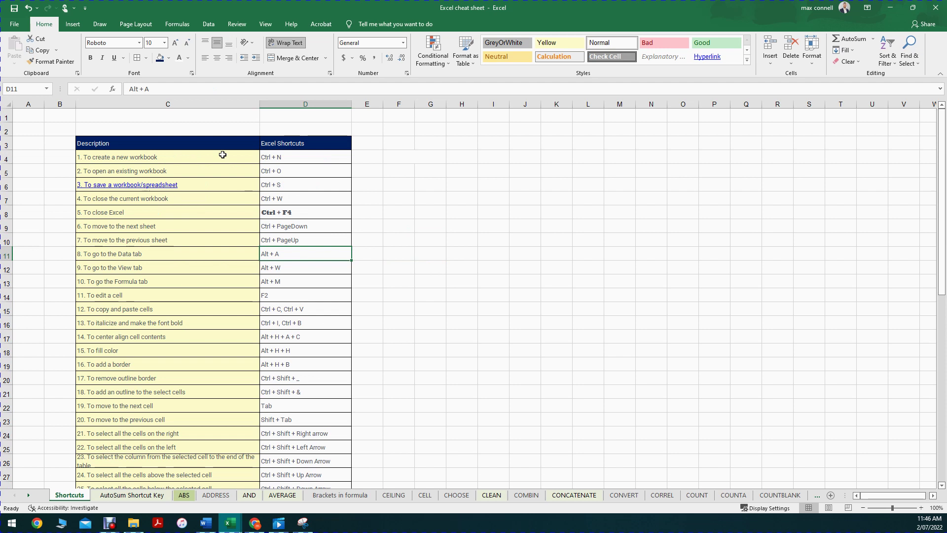
Change the fill of the header cells C3:D3 to dark orange
click(222, 155)
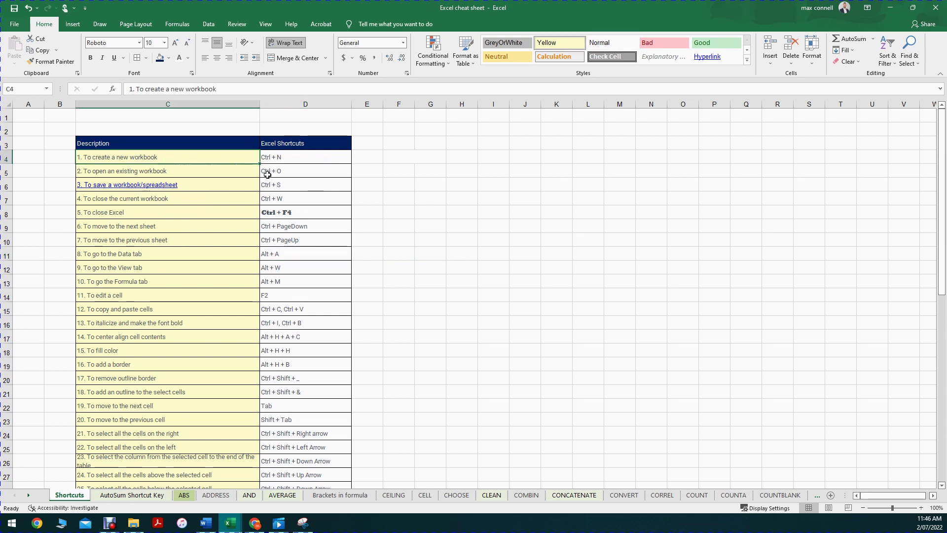
key(Up)
key(shift+Right)
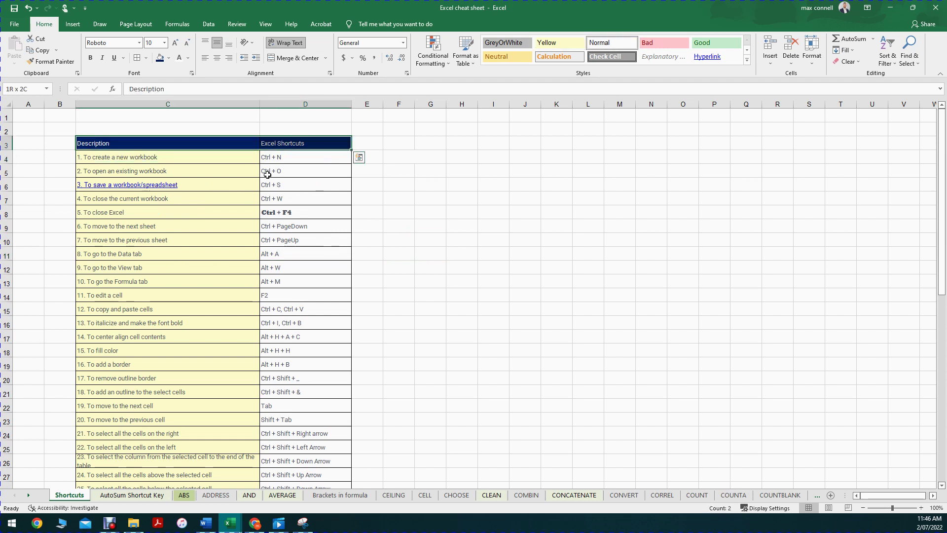
click(170, 58)
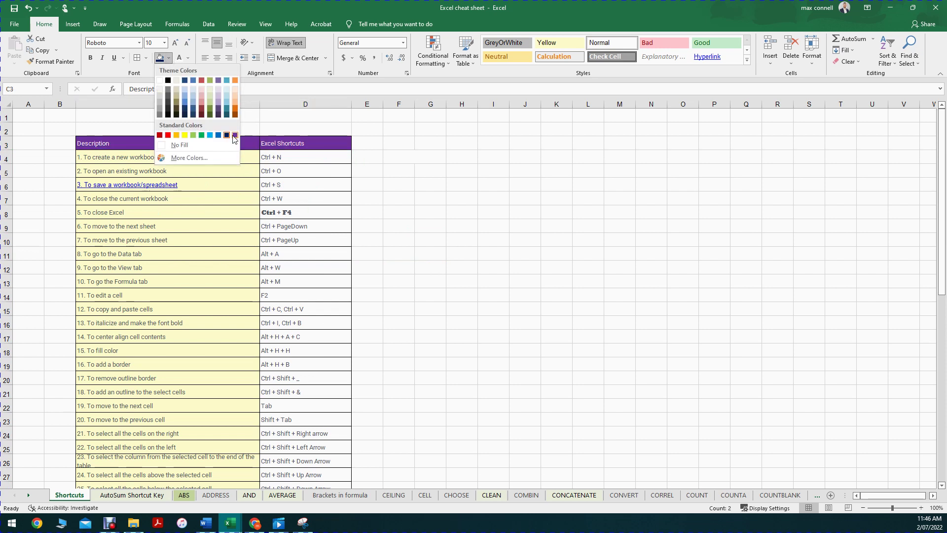
click(235, 108)
click(543, 213)
Examine the full cell styles gallery and the Find & Select options without applying any
drag(395, 161, 435, 161)
click(525, 157)
click(748, 60)
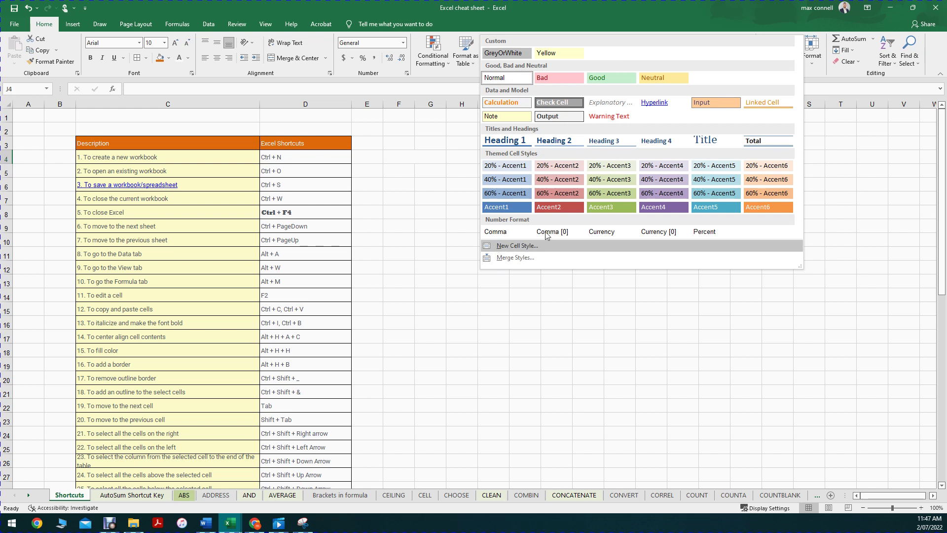
click(366, 169)
drag(429, 226, 448, 230)
click(713, 211)
click(447, 193)
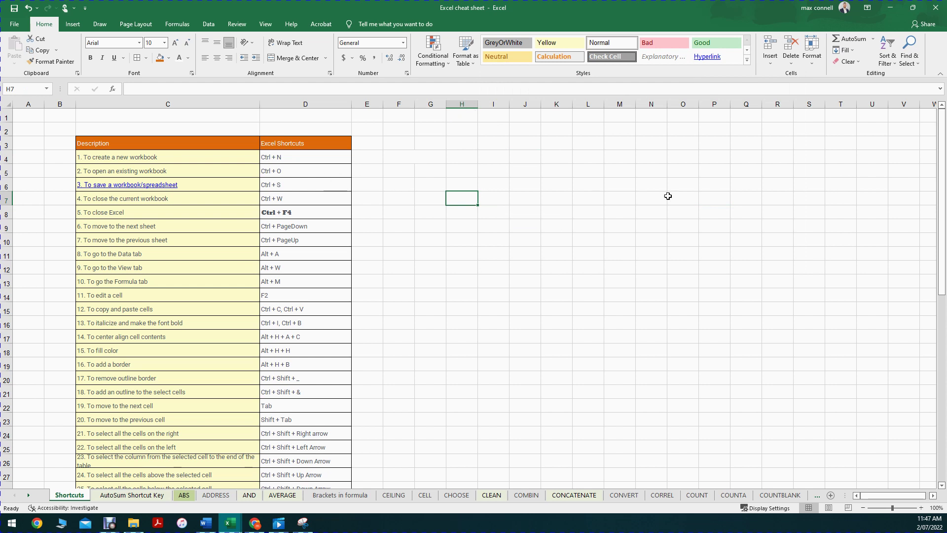
click(918, 63)
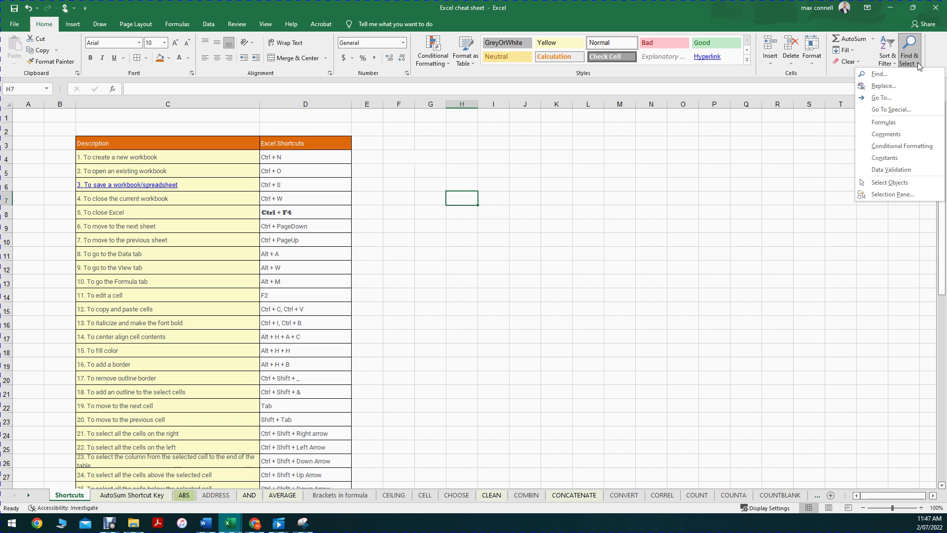
click(484, 145)
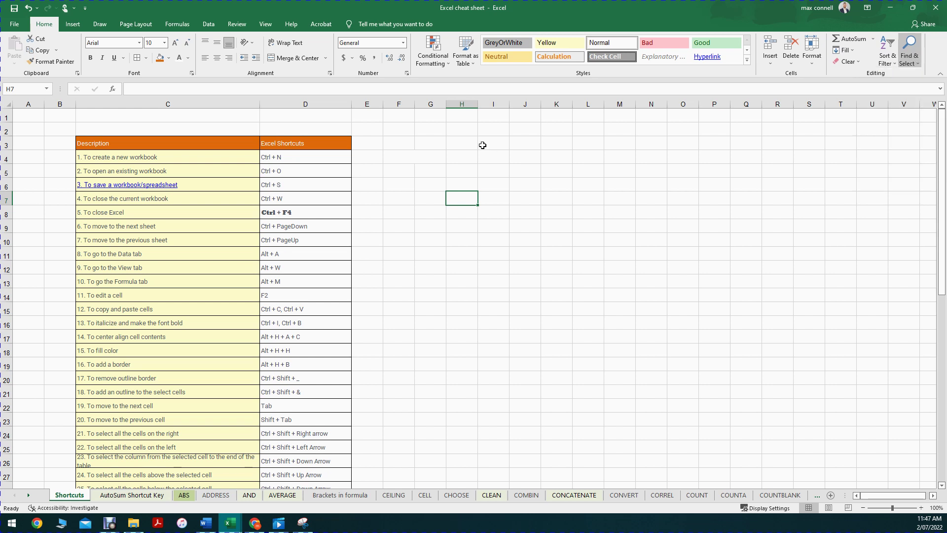
Fill every cell in the range I5:N20 with the value 123123
click(71, 25)
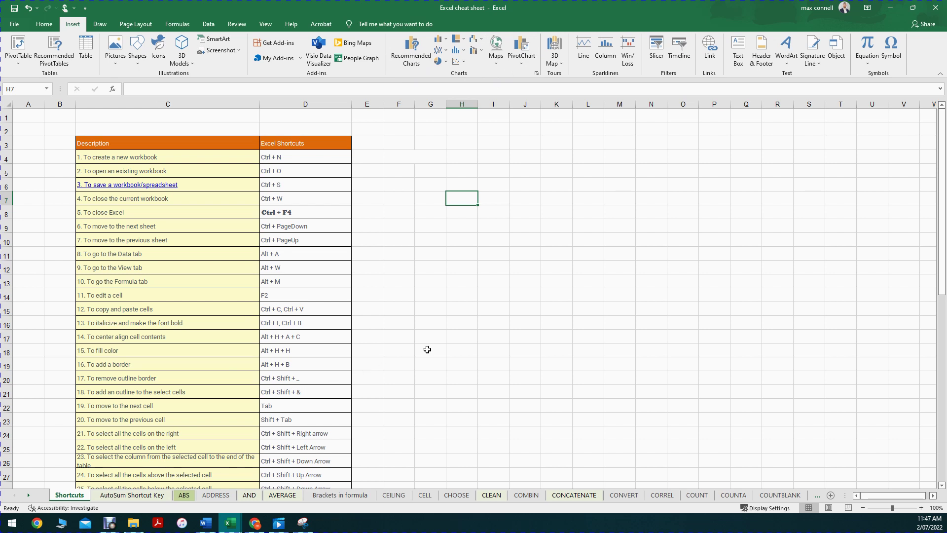
click(458, 50)
click(504, 200)
drag(493, 170, 660, 368)
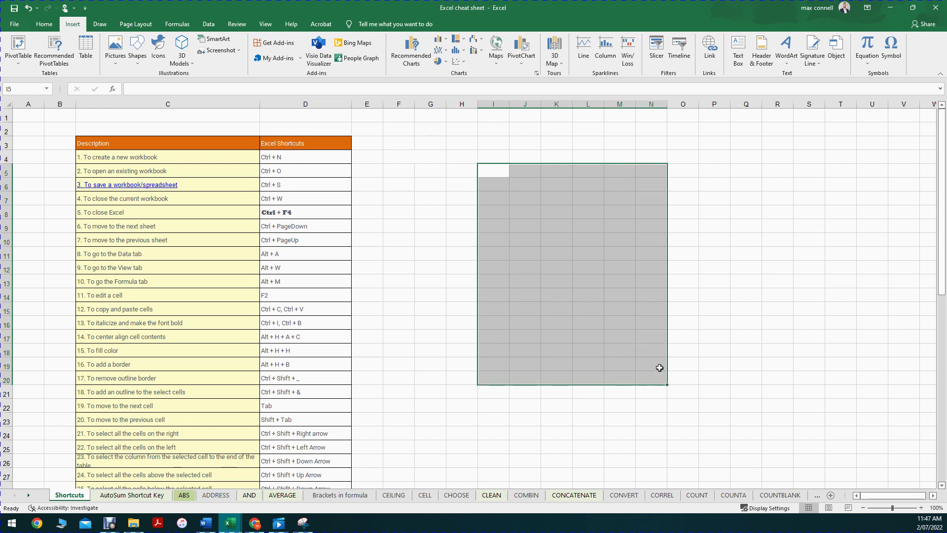
text(123123)
key(ctrl+Return)
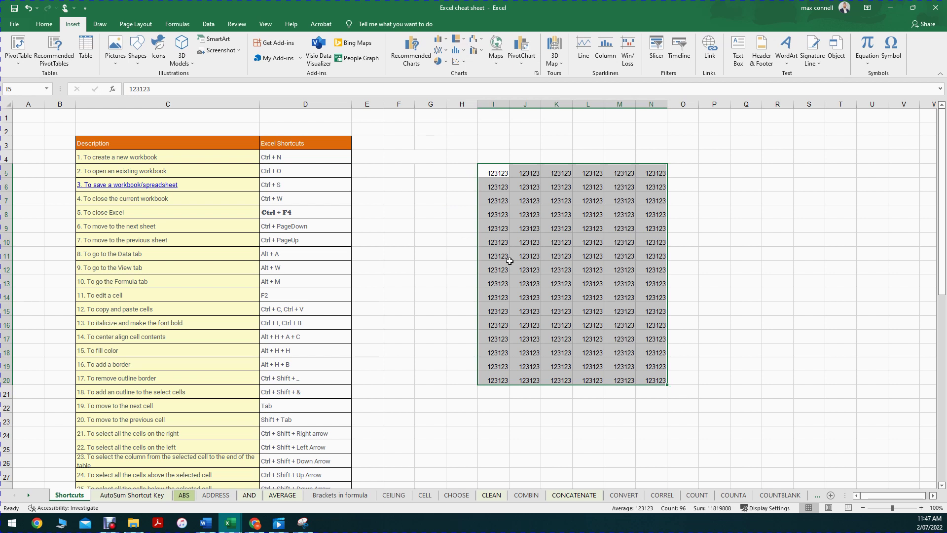
Insert a histogram chart of I5:N20 and place it over the shortcuts table, beside the data
click(456, 58)
click(464, 89)
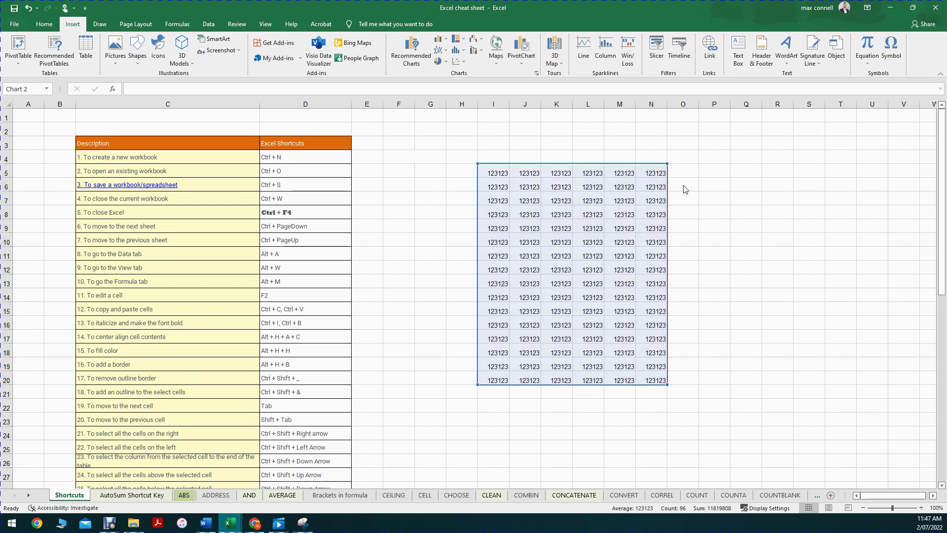
drag(523, 232, 354, 190)
Enter the formula =RANDBETWEEN(0,1000) in cell I5
click(503, 172)
text(=random()
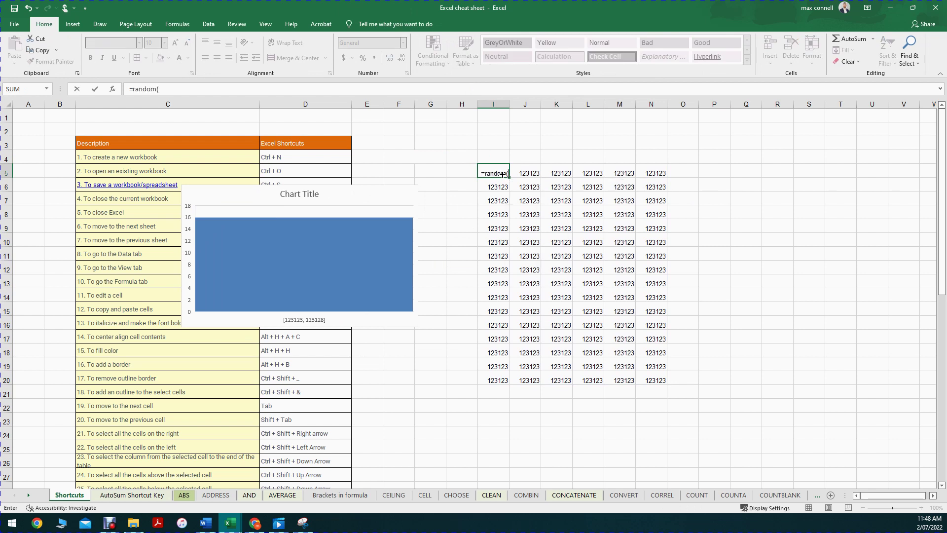
key(BackSpace)
key(BackSpace)
key(BackSpace)
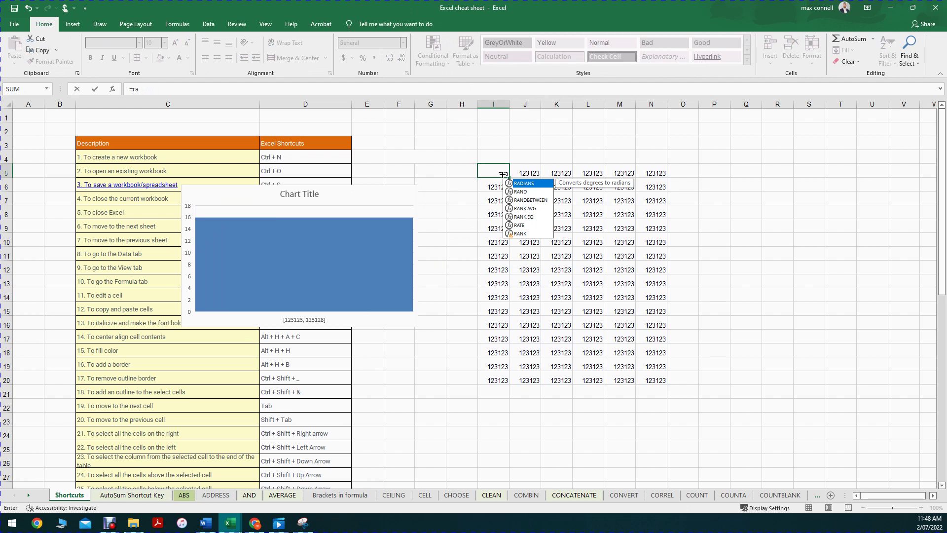
text(ndbetween)
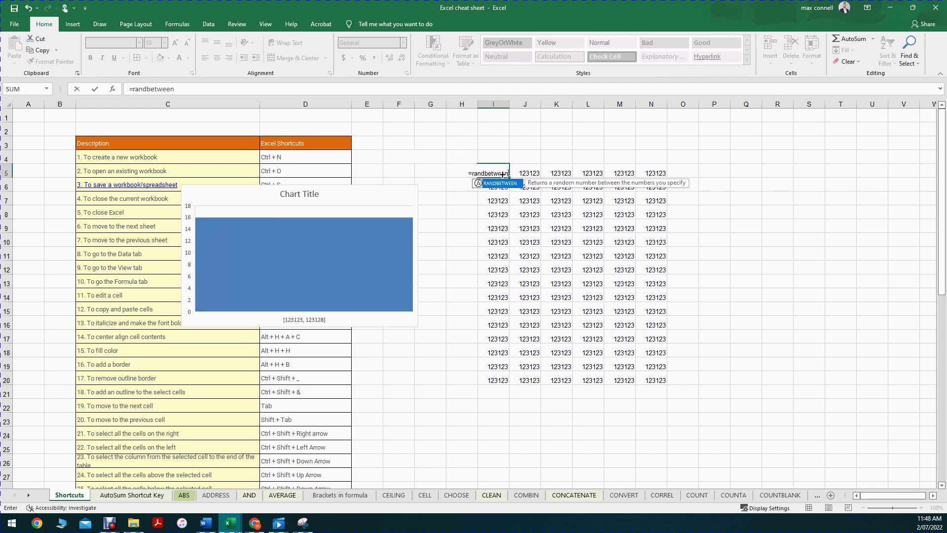
text(()
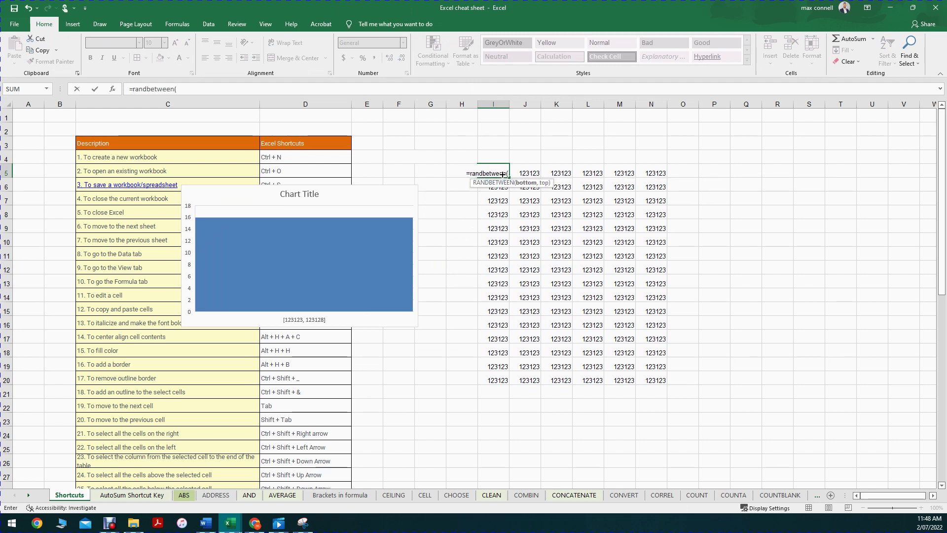
text(0,)
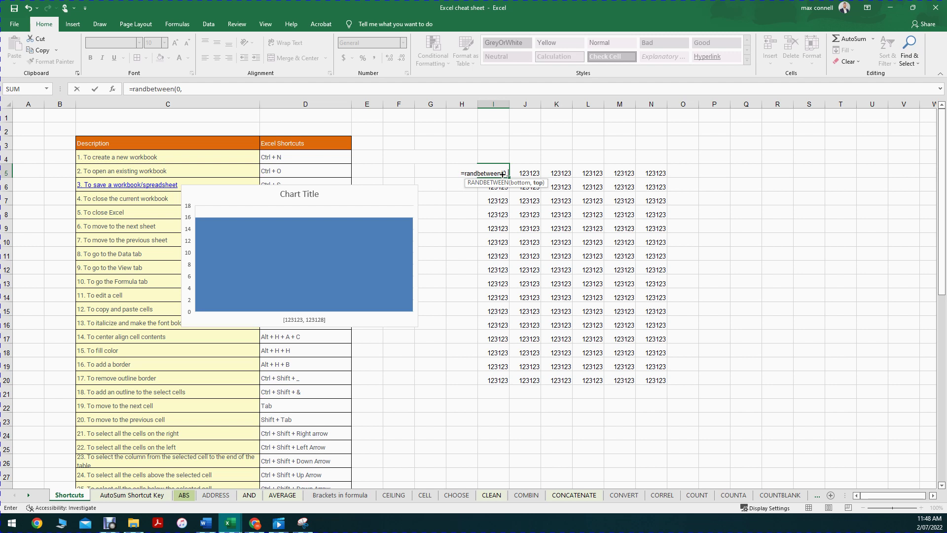
text(100)
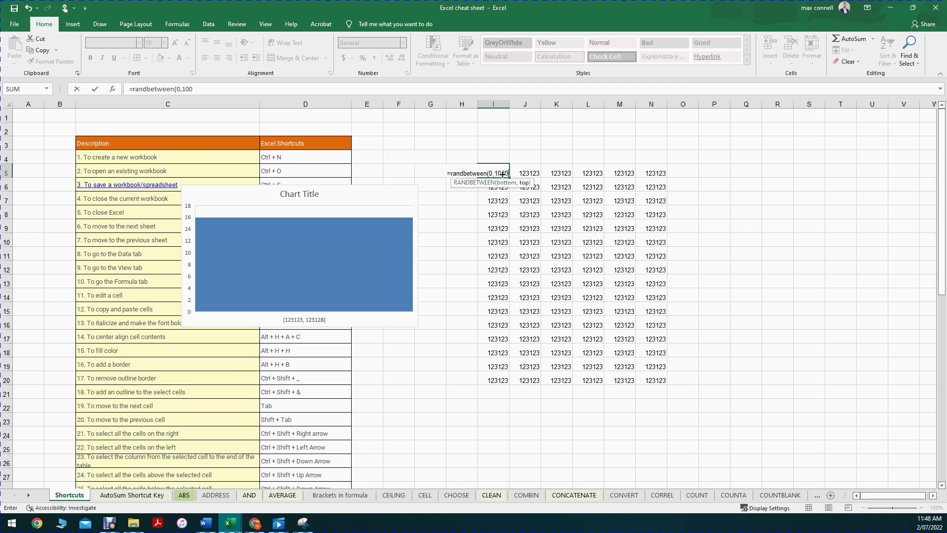
text(0)
key(Return)
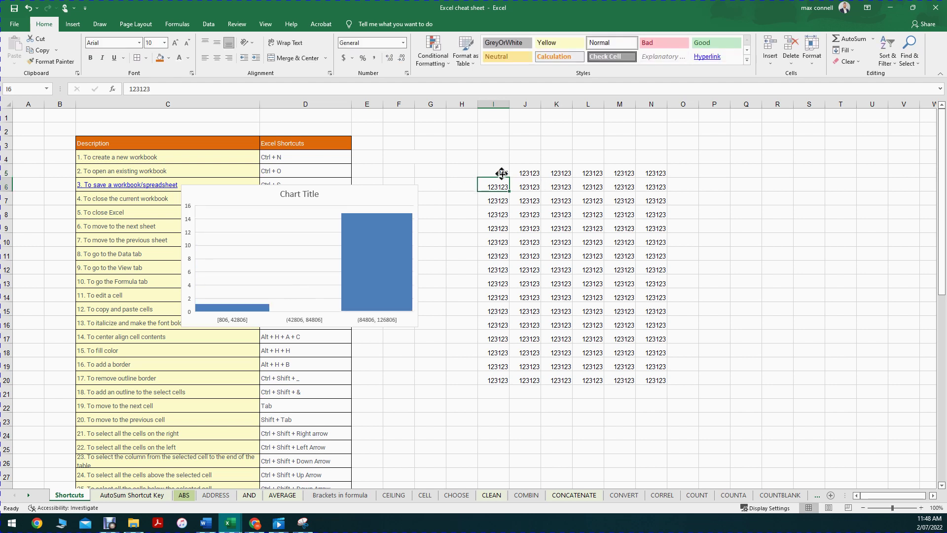
Copy the random-number formula from I5 into the whole range I5:N20
scroll(499, 175, right, 1)
click(467, 172)
key(ctrl+c)
drag(466, 172, 618, 380)
key(ctrl+v)
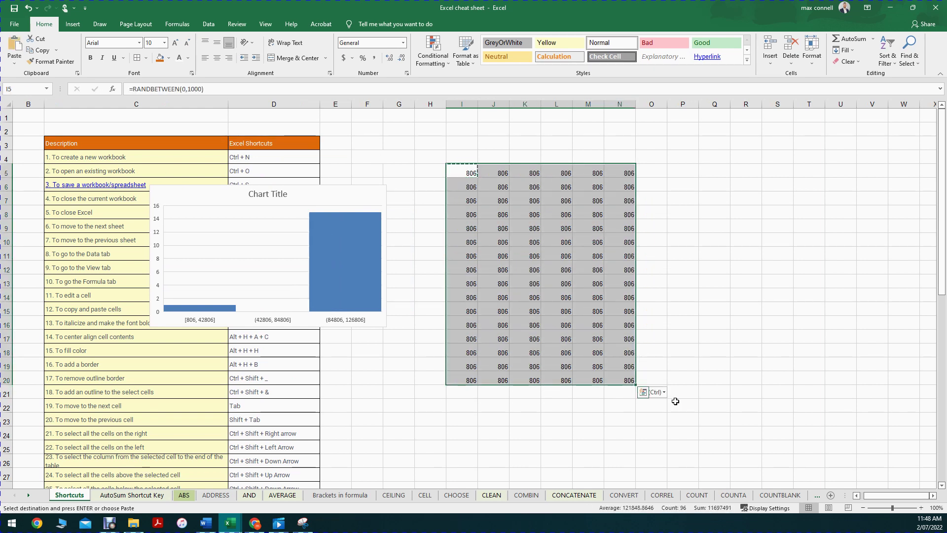
Insert a pie chart of the data in I5:N20
click(389, 294)
drag(462, 172, 619, 380)
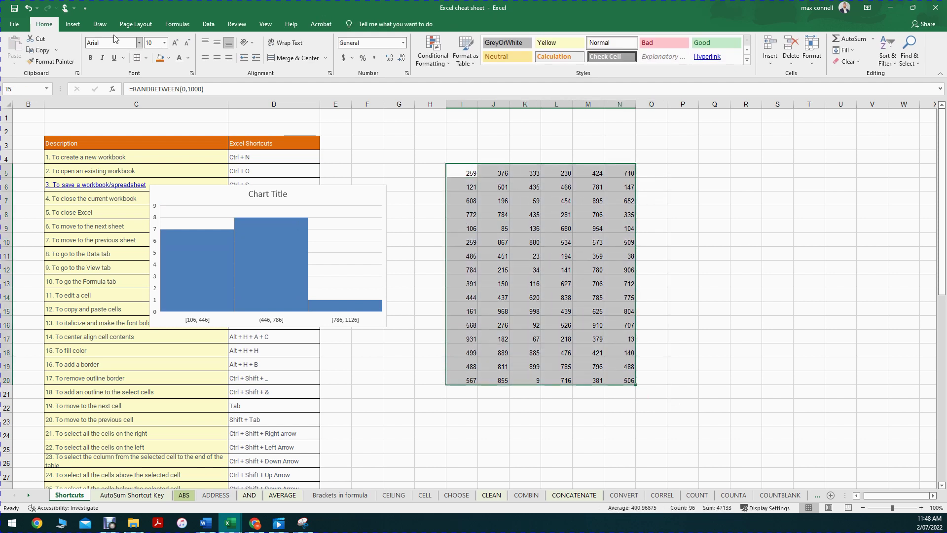
click(73, 23)
click(456, 50)
click(446, 94)
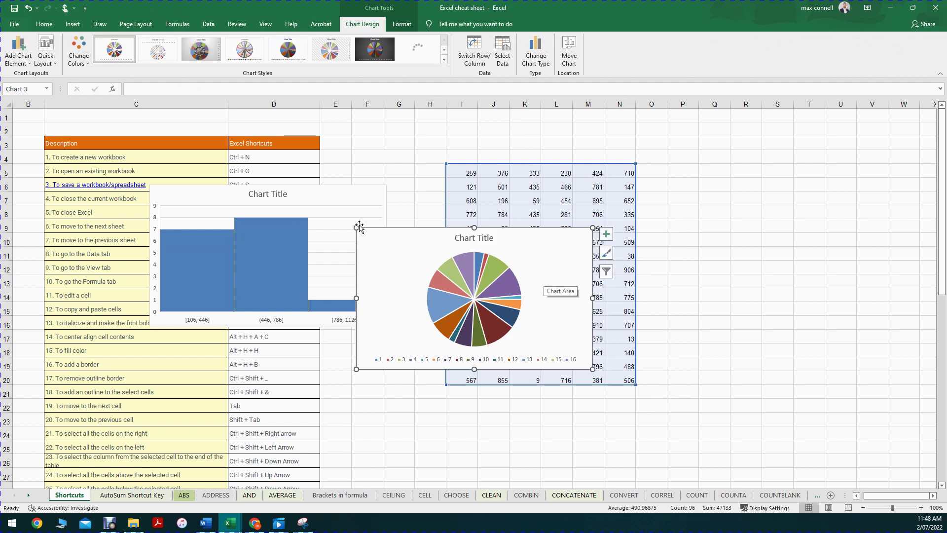
Delete the pie chart and the histogram from the sheet
key(Delete)
click(370, 187)
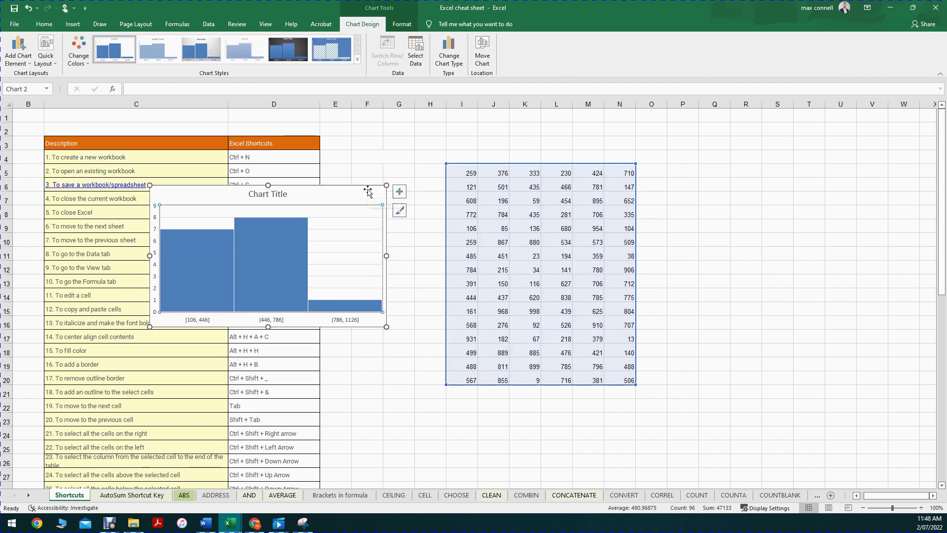
key(Delete)
click(401, 175)
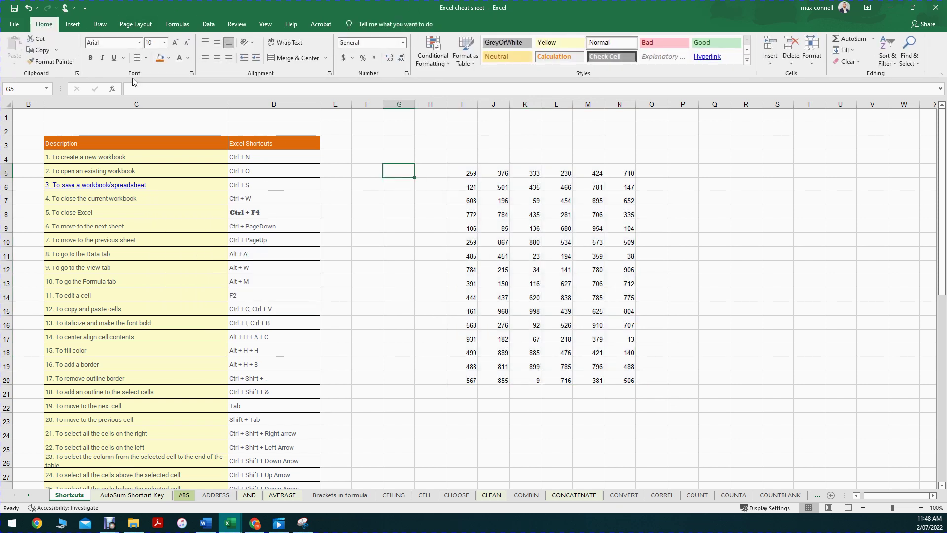
Copy the Description and Excel Shortcuts headers from C3 and D3 into I4 and J4 above the random numbers
click(72, 25)
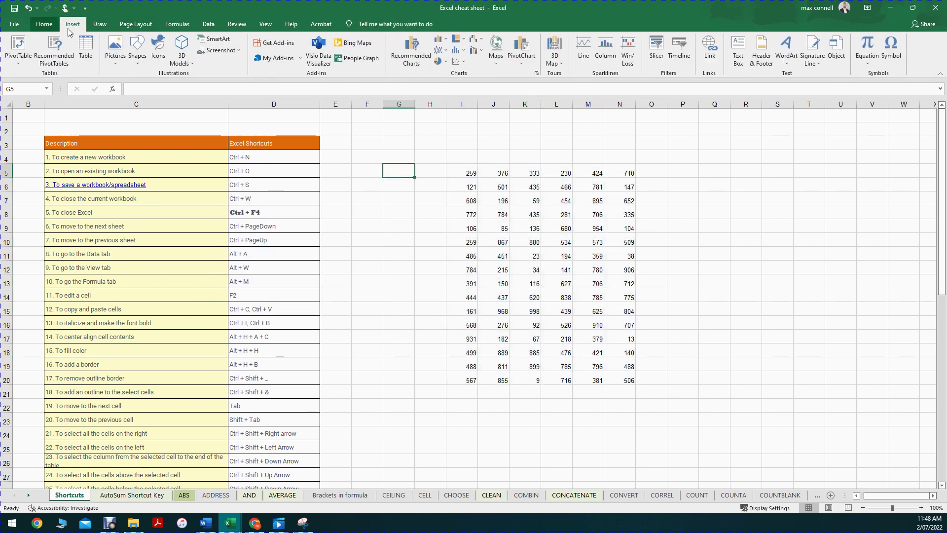
click(468, 169)
click(464, 155)
click(157, 138)
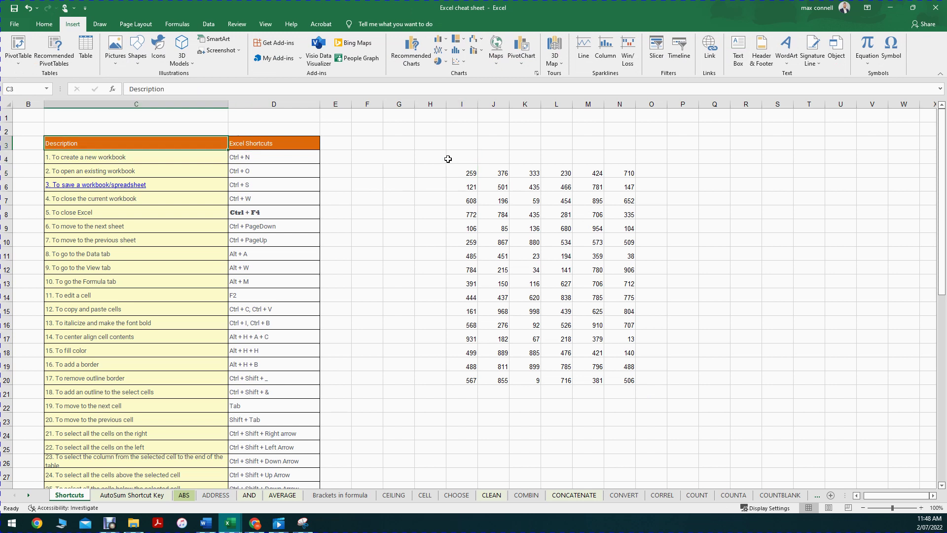
key(ctrl+c)
click(462, 157)
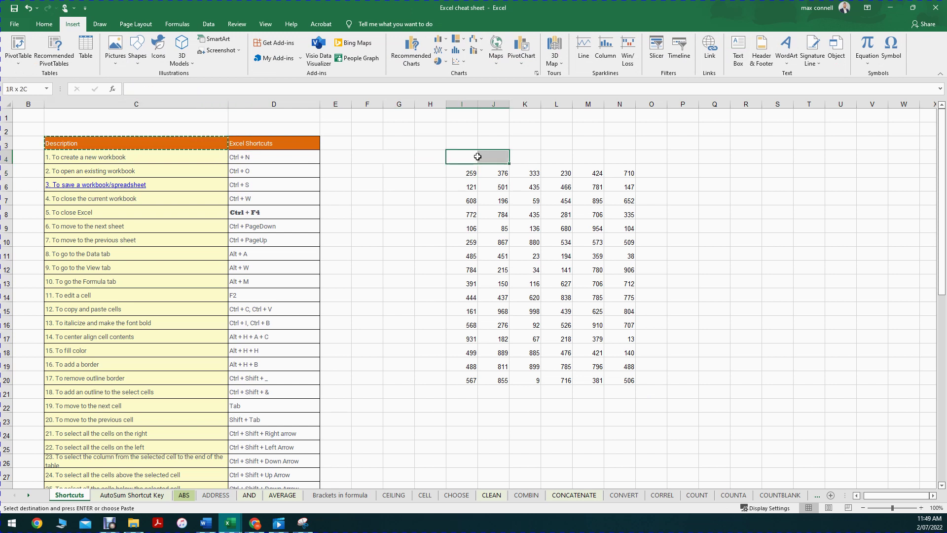
key(ctrl+v)
click(274, 143)
key(ctrl+c)
click(496, 156)
key(ctrl+v)
Copy the header pair I4:J4 into K4:L4 and M4:N4 to head the remaining columns
drag(462, 157, 493, 156)
key(ctrl+c)
click(525, 157)
key(ctrl+v)
click(589, 156)
key(ctrl+v)
click(683, 198)
Convert the range I4:N20 into a table with headers
drag(459, 156, 626, 381)
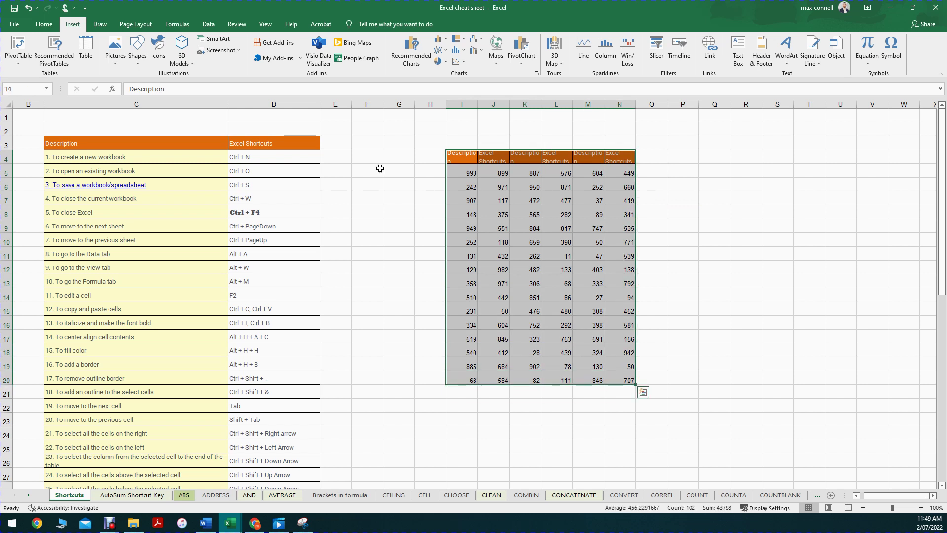
click(44, 24)
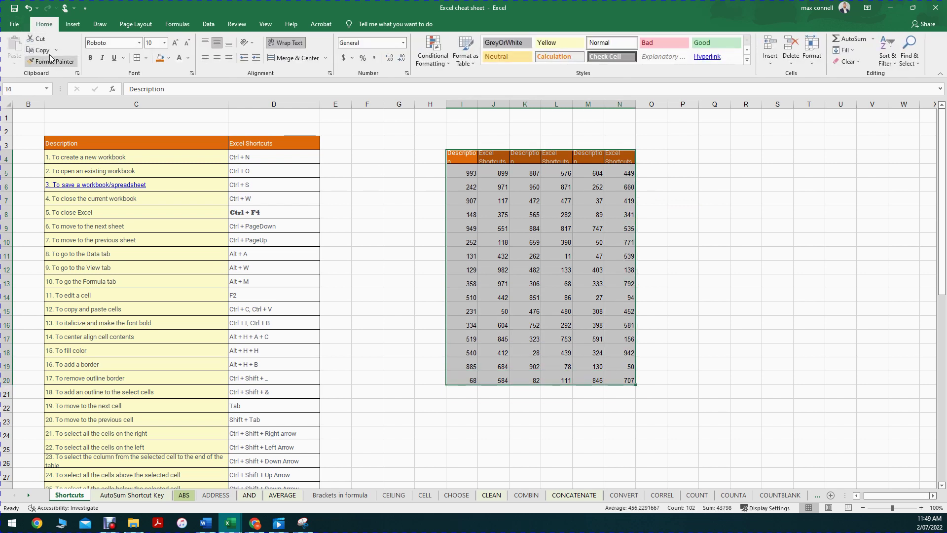
click(651, 209)
drag(460, 157, 626, 381)
click(72, 25)
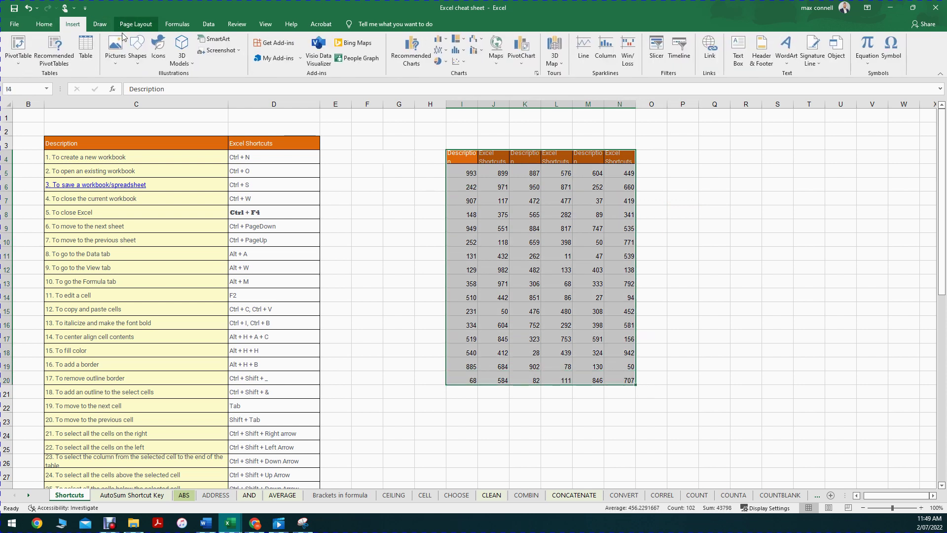
click(85, 50)
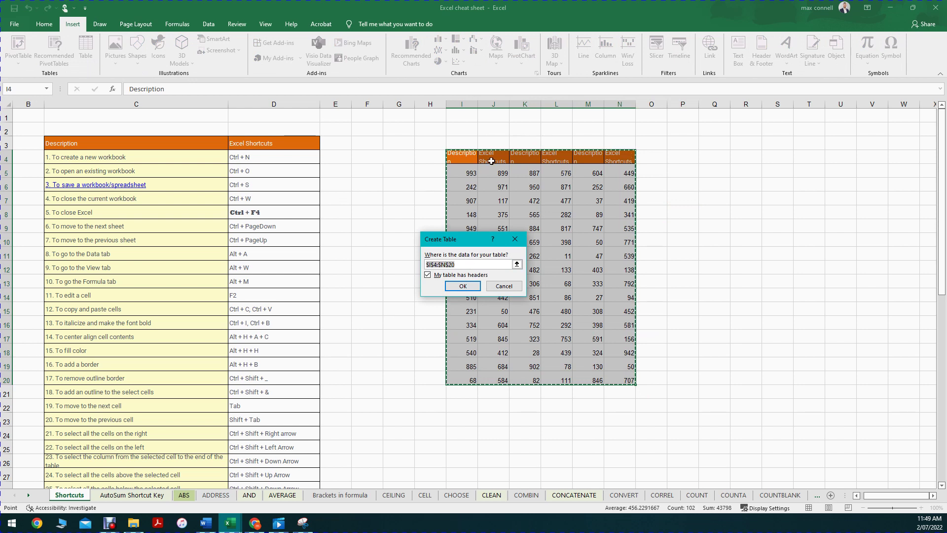
click(471, 288)
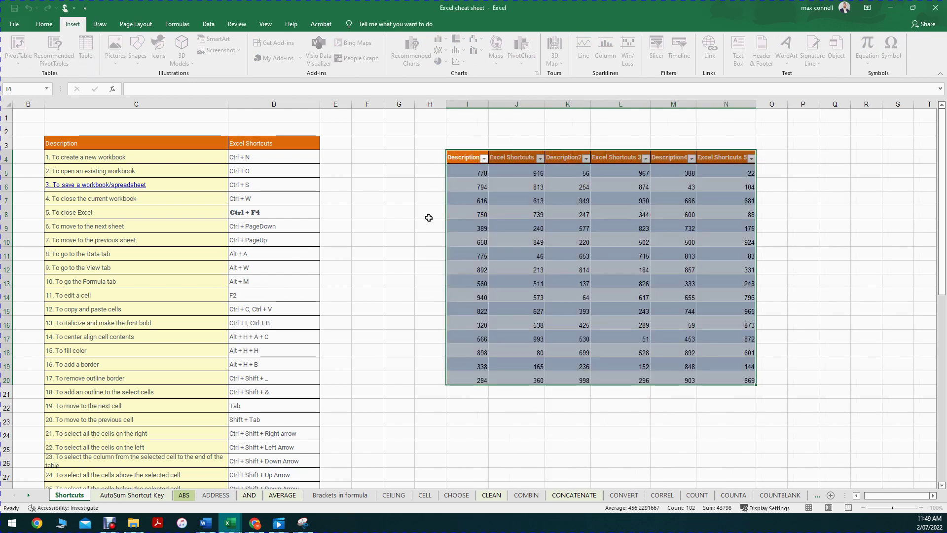
Sort the new table from largest to smallest by its first Description column and by its last column
click(374, 180)
drag(456, 158, 740, 381)
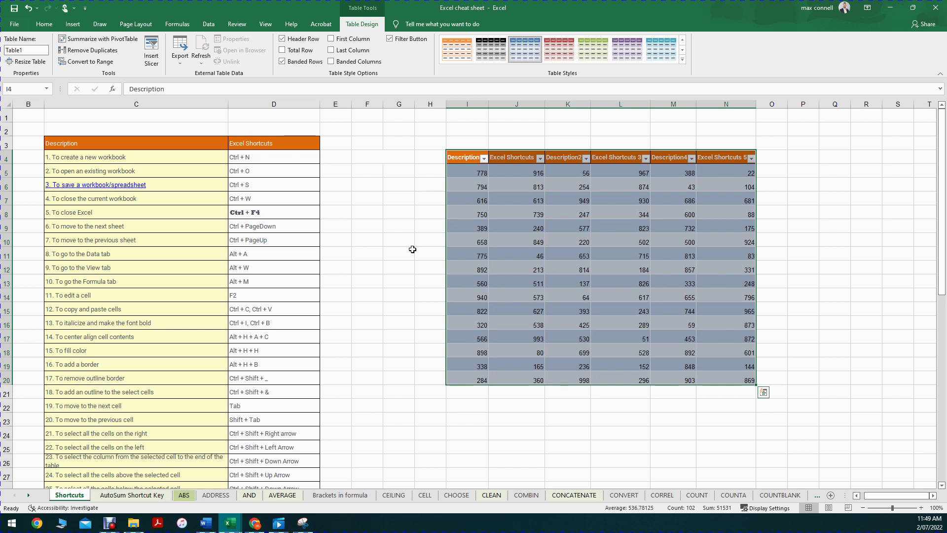
click(485, 159)
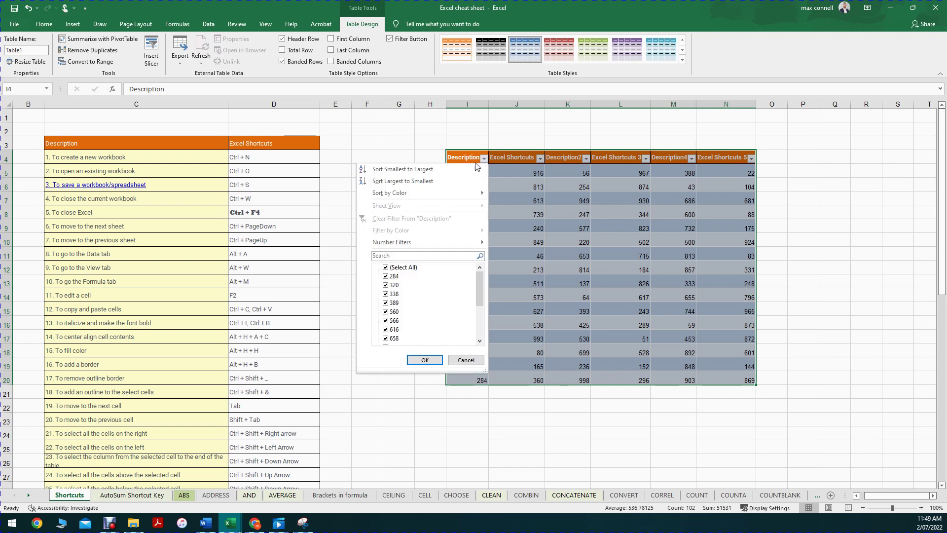
click(399, 182)
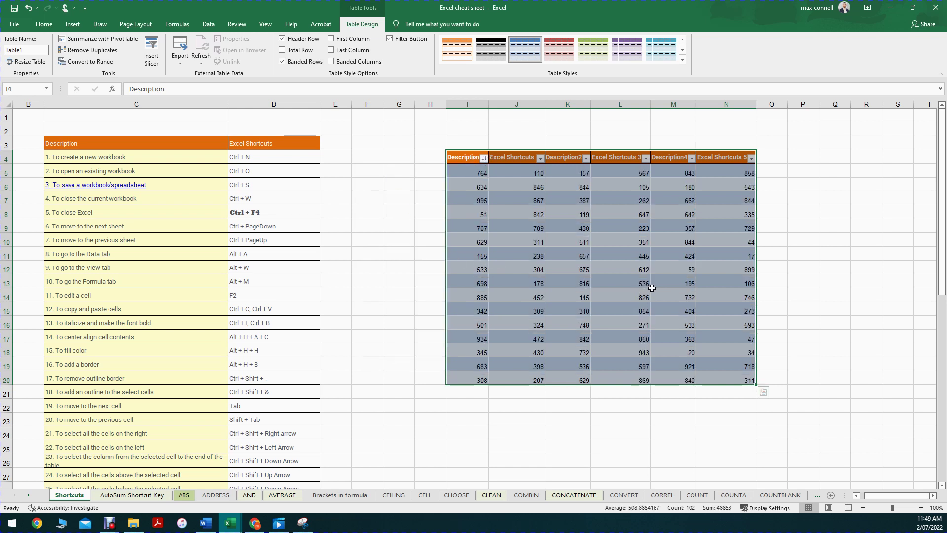
click(804, 226)
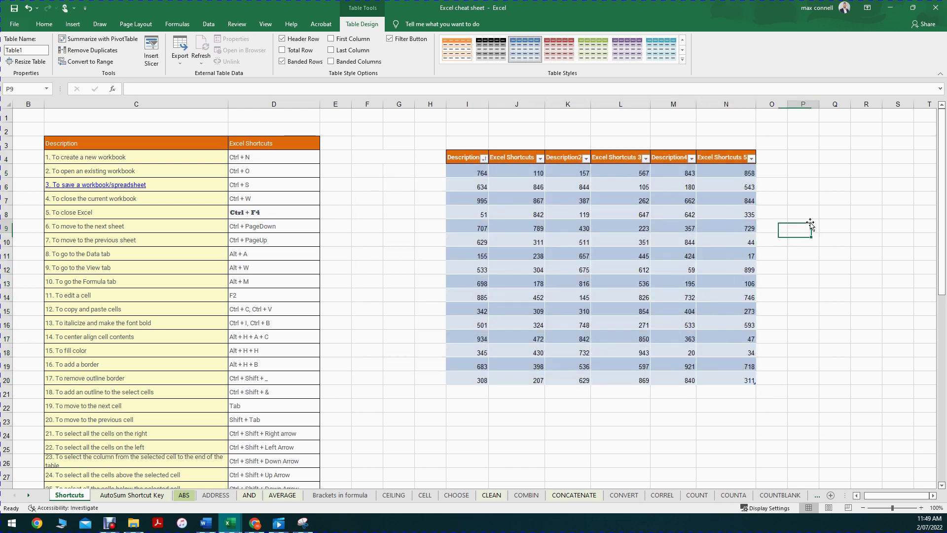
click(752, 159)
click(730, 182)
Clear the table by filling the blank cells I2:N2 down over it to row 22
mouse_move(466, 131)
mouse_down()
mouse_move(737, 132)
mouse_move(467, 129)
mouse_up()
click(760, 139)
drag(723, 140, 723, 410)
click(75, 24)
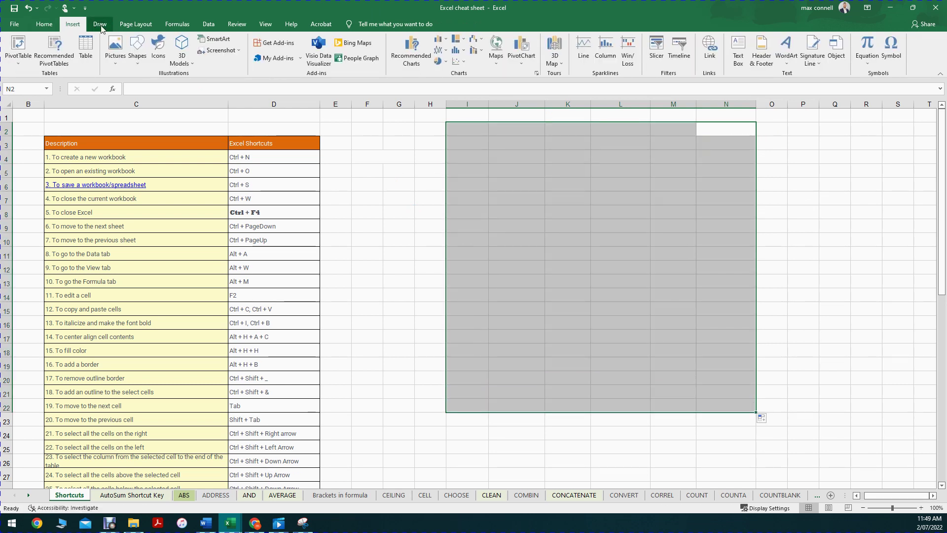
click(116, 63)
click(117, 61)
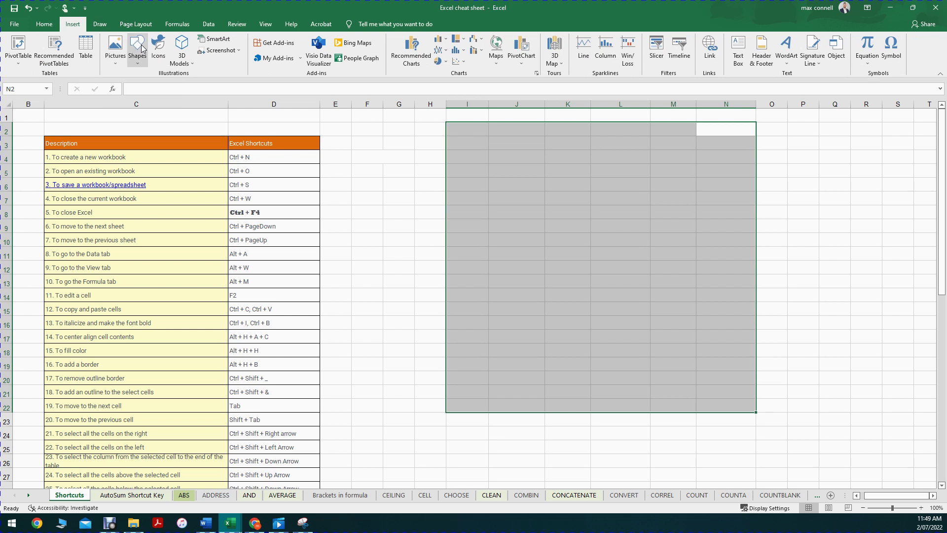
click(402, 152)
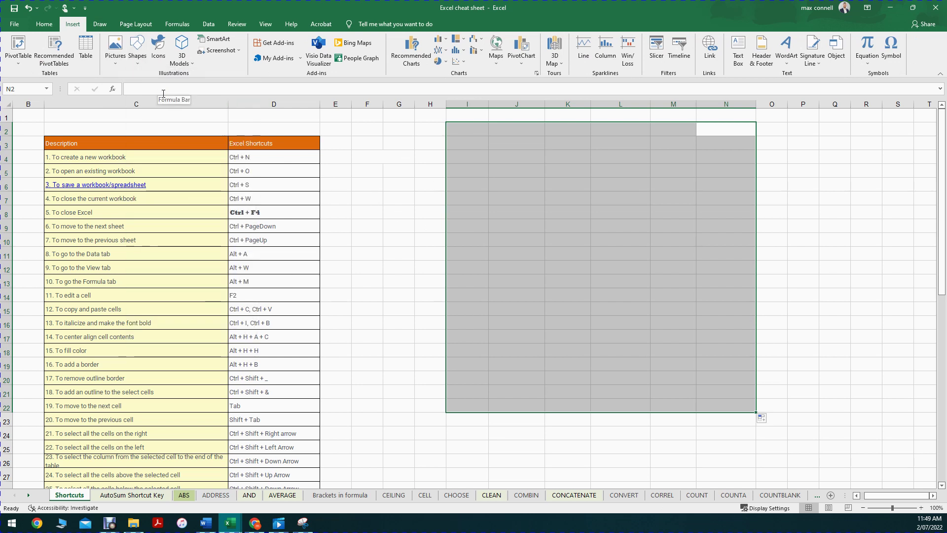
click(137, 49)
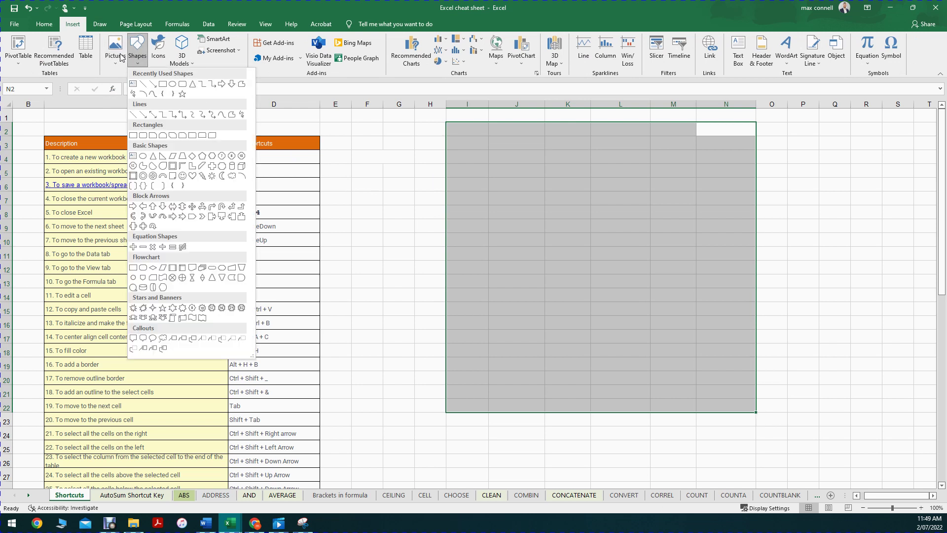
click(402, 185)
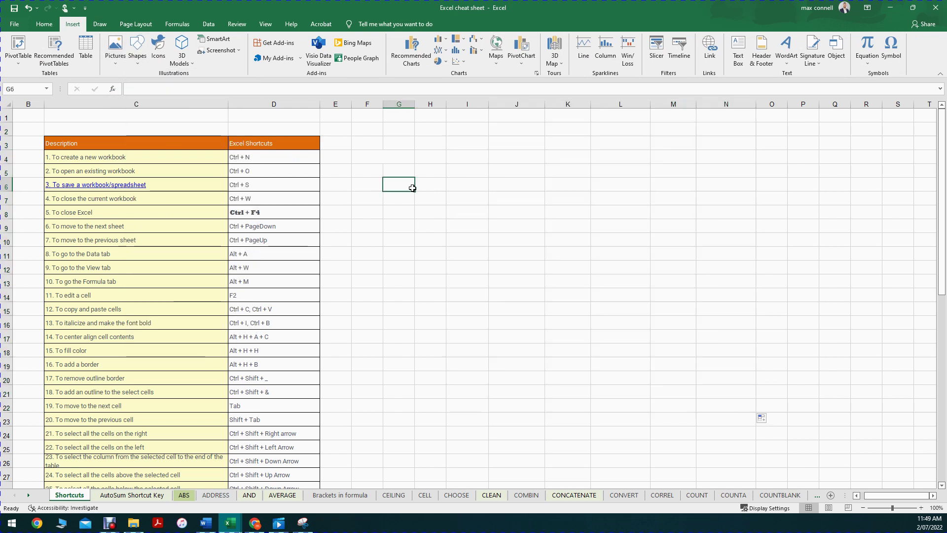
Draw a down block arrow about 6.1 cm wide and 2.3 cm high and place it beside the shortcuts table
click(140, 47)
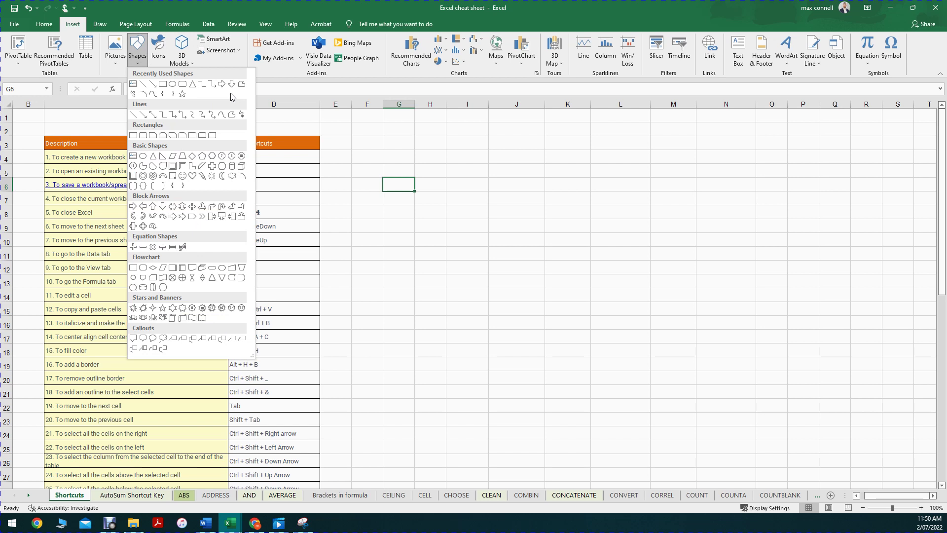
click(231, 84)
drag(403, 219, 518, 262)
drag(468, 235, 437, 169)
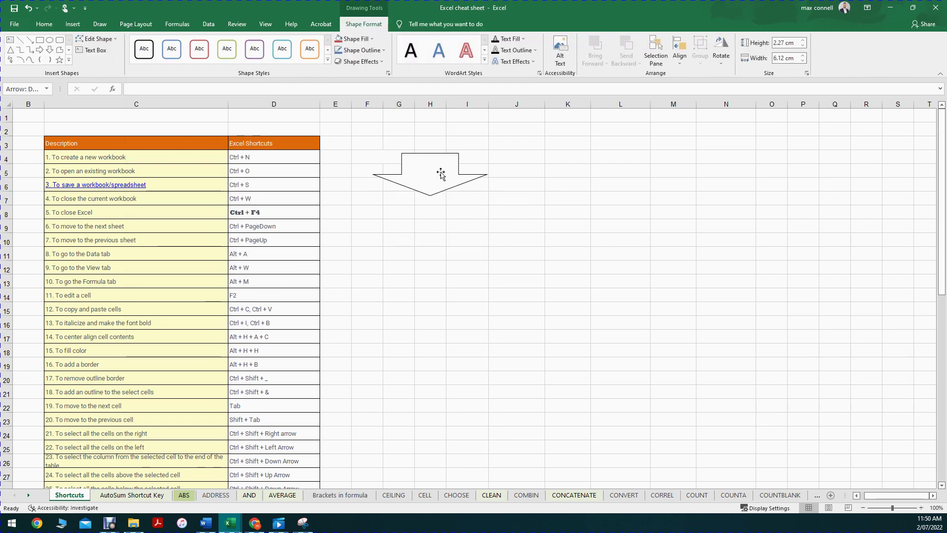
Merge and center cells G9:I9 below the arrow and give the merged cell an outside border
drag(395, 226, 482, 226)
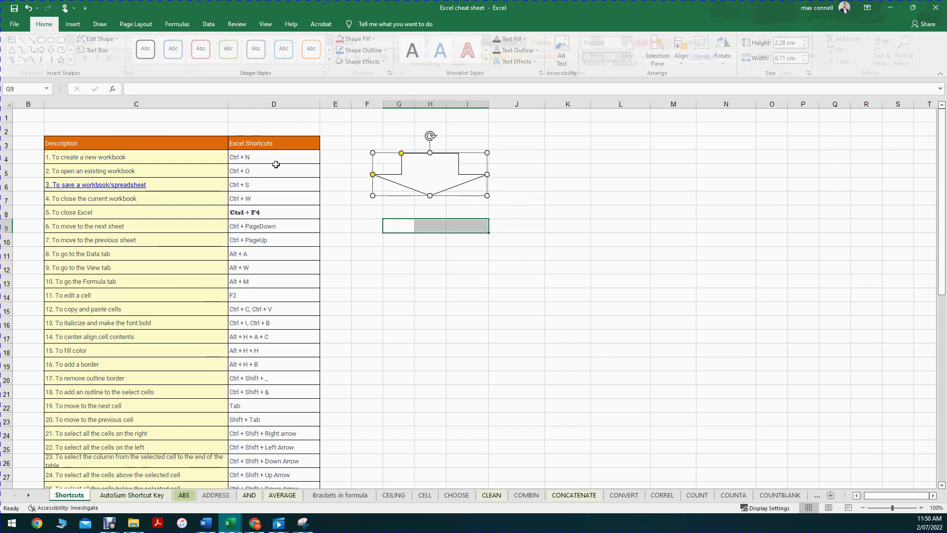
click(288, 58)
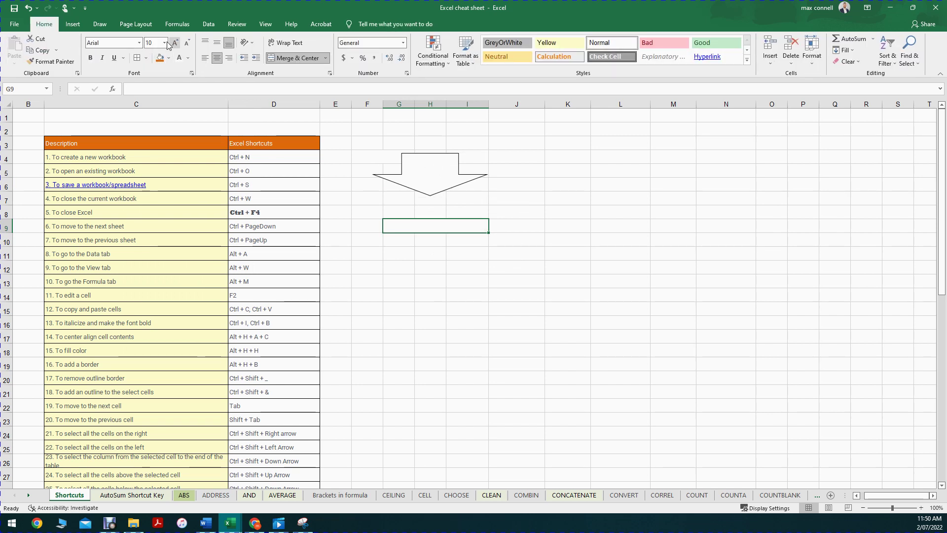
click(147, 60)
click(167, 148)
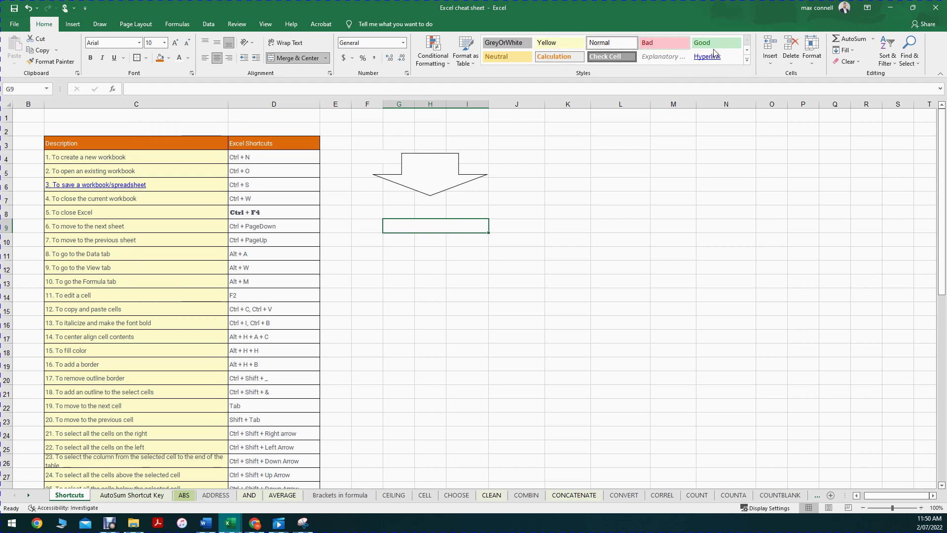
Apply the Input cell style to merged cell G9:I9, enter asdfasdf as a sample and replace it with 12821312
click(747, 60)
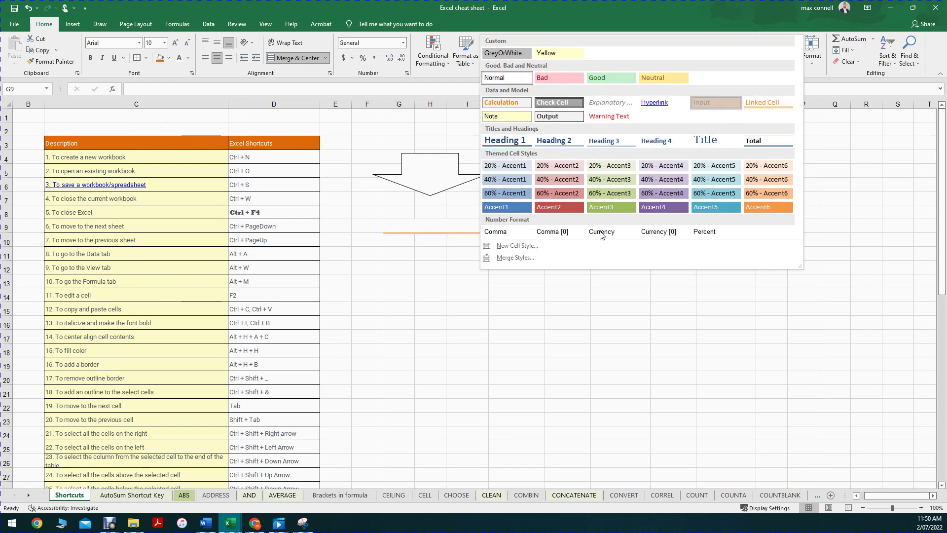
click(756, 105)
text(asdfasdf)
key(Return)
click(426, 220)
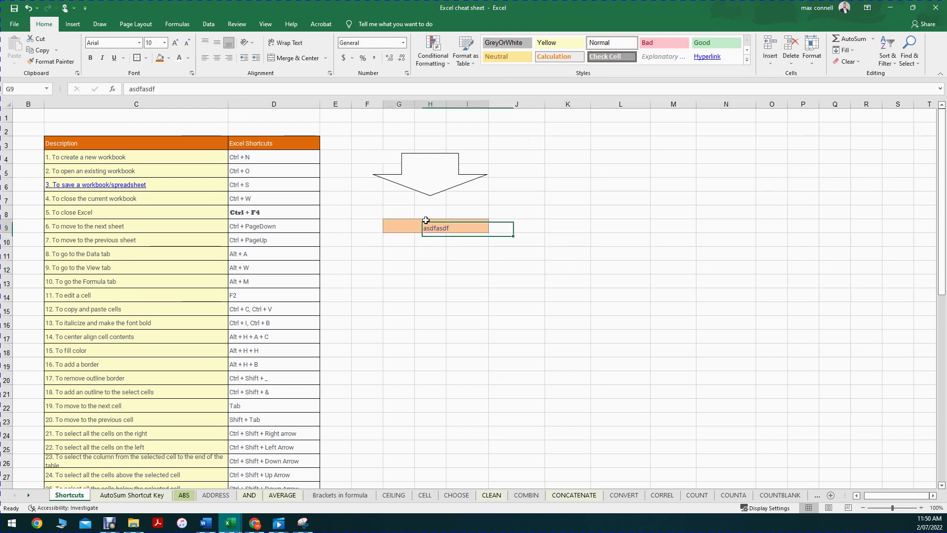
text(12821312)
key(Return)
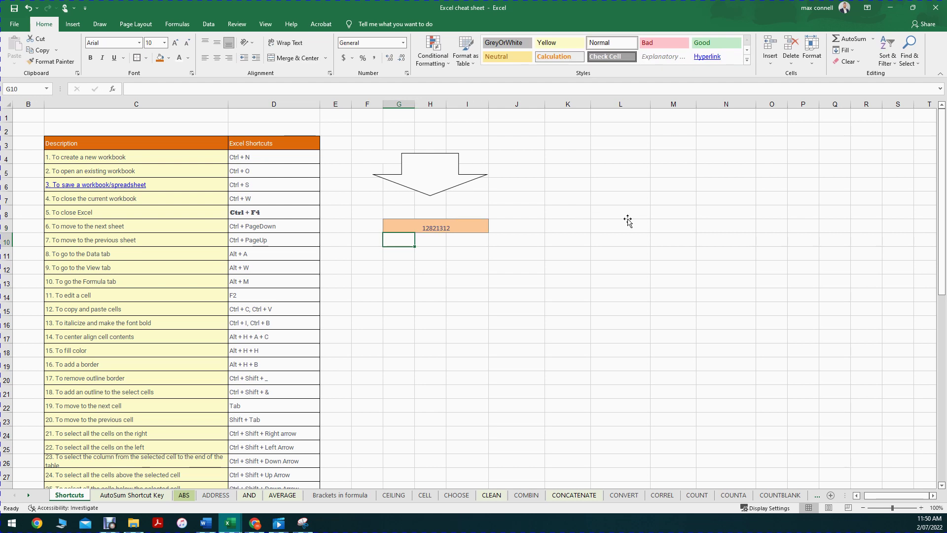
Insert a text box above the down arrow, spanning about columns G to J, and enter "Add" in it
click(628, 221)
click(681, 223)
key(alt+n)
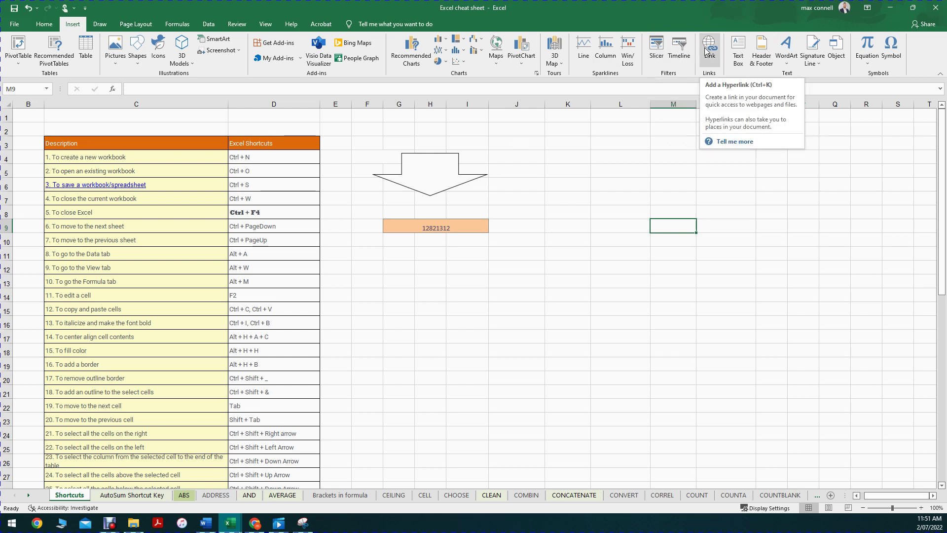
click(734, 60)
drag(386, 121, 498, 144)
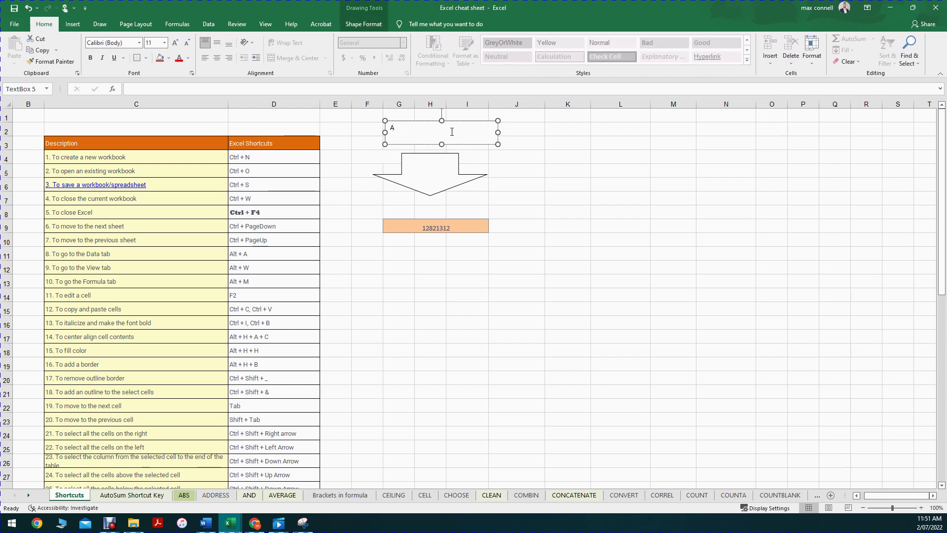
click(590, 158)
Enter the sample values dafasdf and 123123 in cell J3 beside the text box, and delete them
click(538, 144)
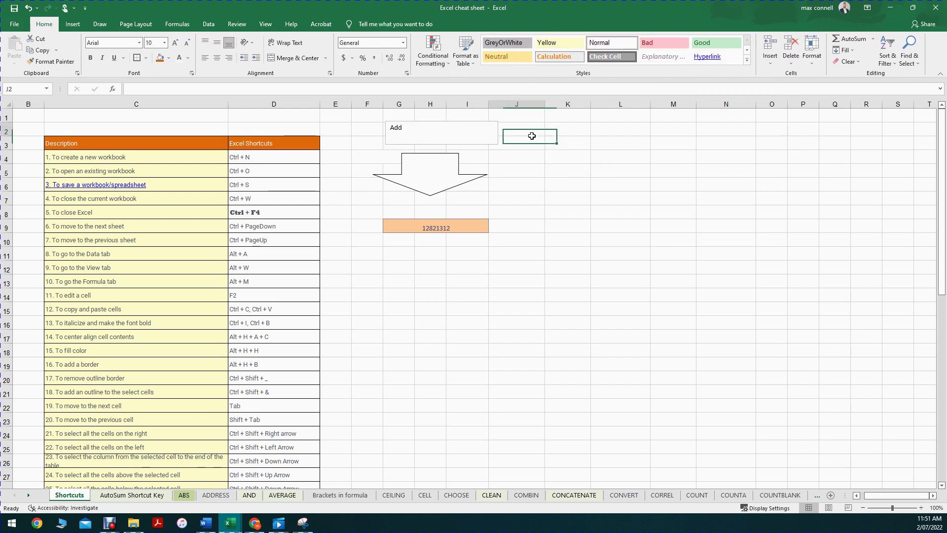
text(dafasdf)
click(546, 170)
click(517, 144)
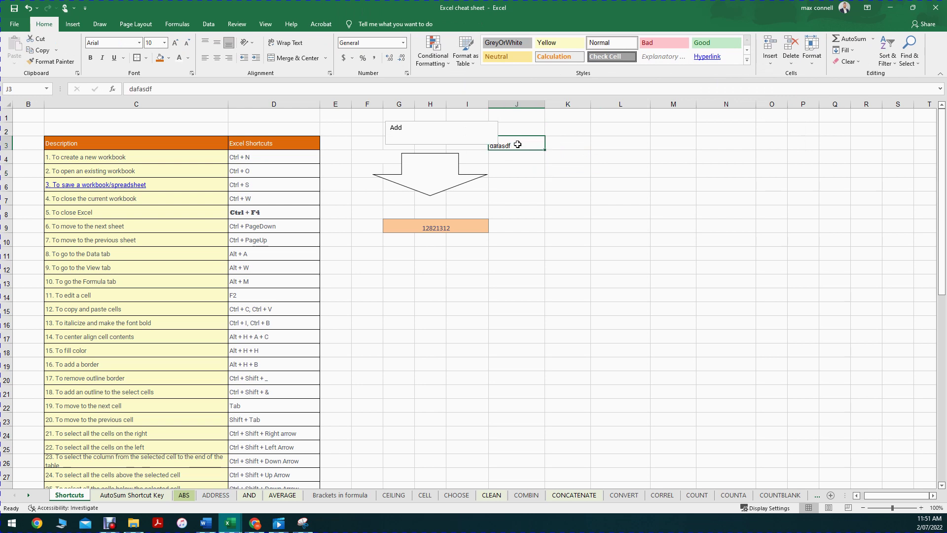
text(123123)
key(Return)
key(Up)
key(Delete)
Move the text box slightly left over the arrow and complete its text as "Add in your input below"
click(472, 136)
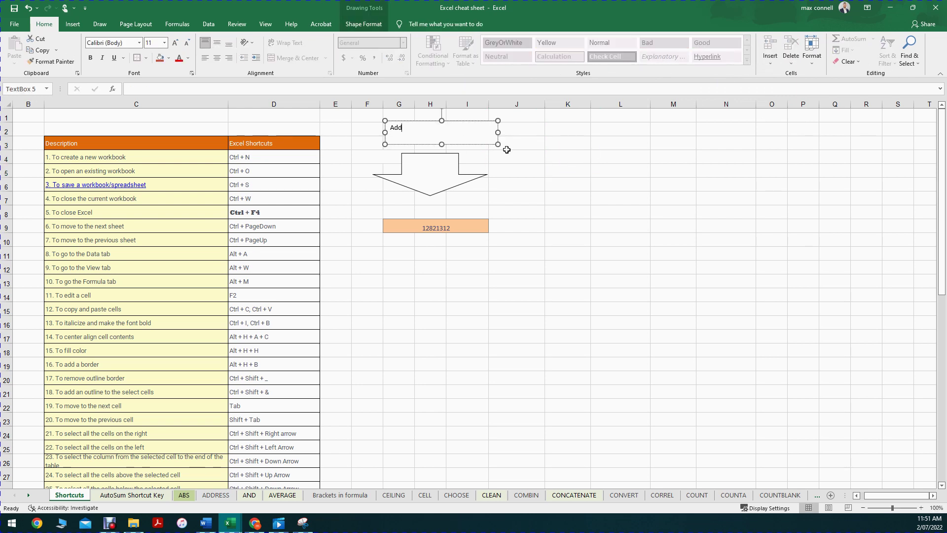
drag(485, 142, 480, 142)
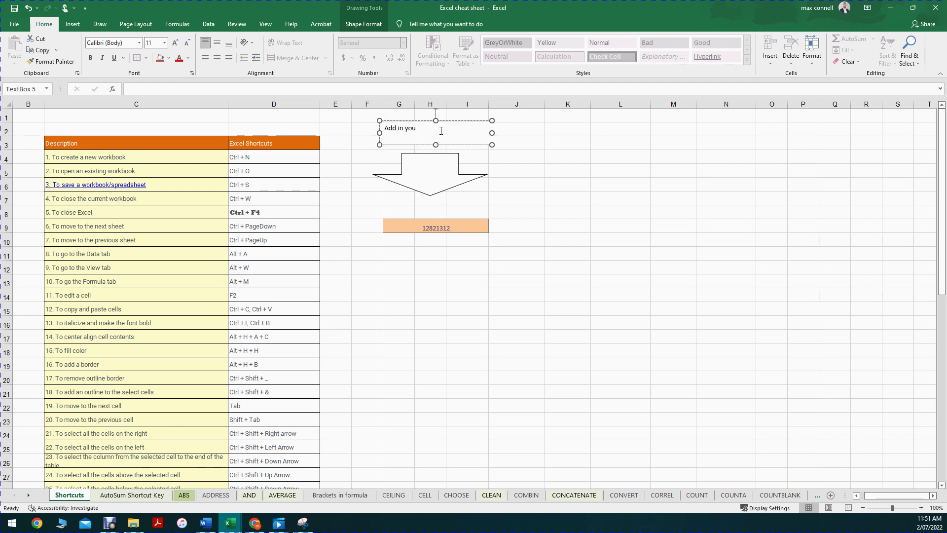
double_click(443, 128)
text(below)
click(687, 207)
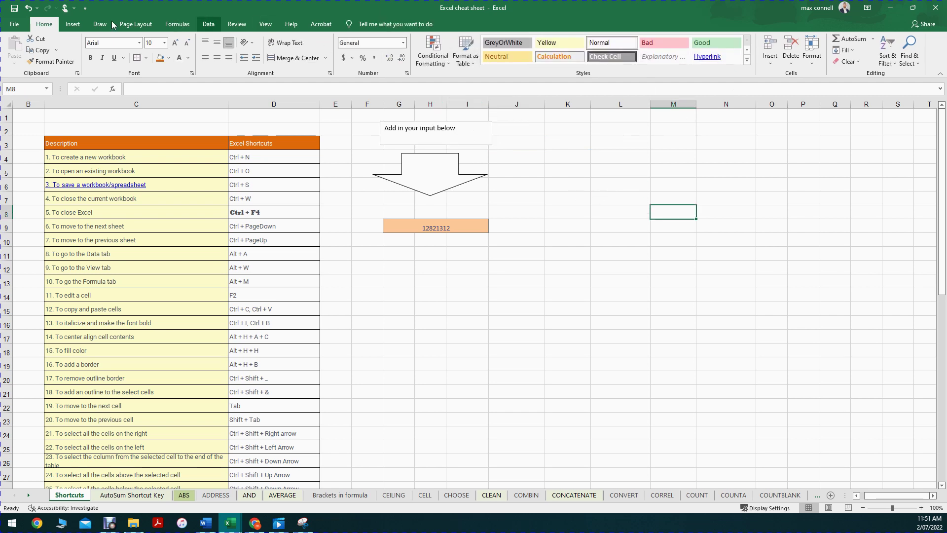
Insert WordArt in a turquoise style below the input cell with the text "asdfasdfasdf"
click(72, 24)
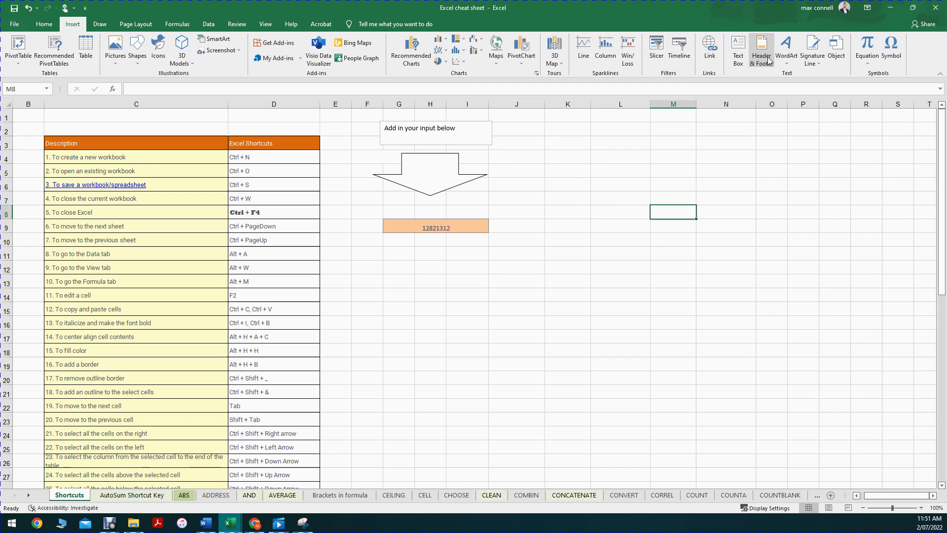
click(787, 52)
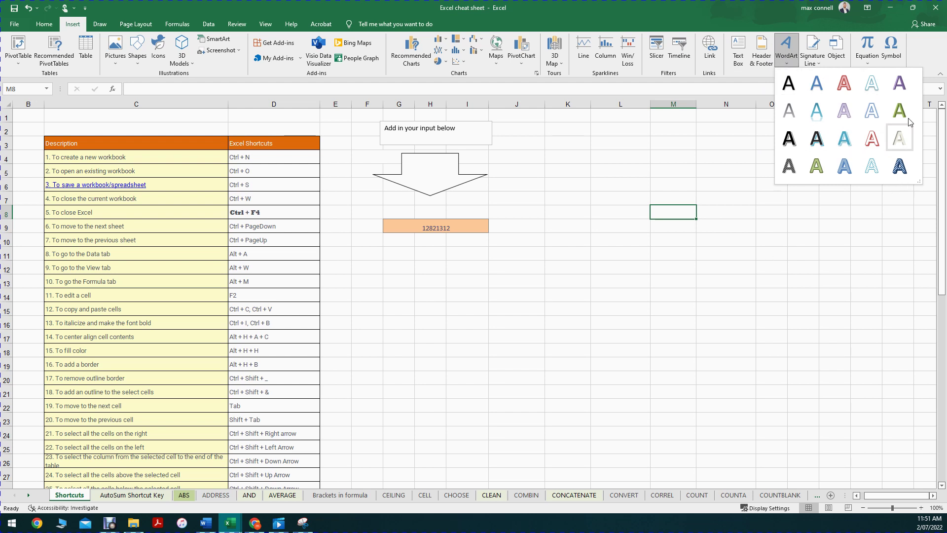
key(Escape)
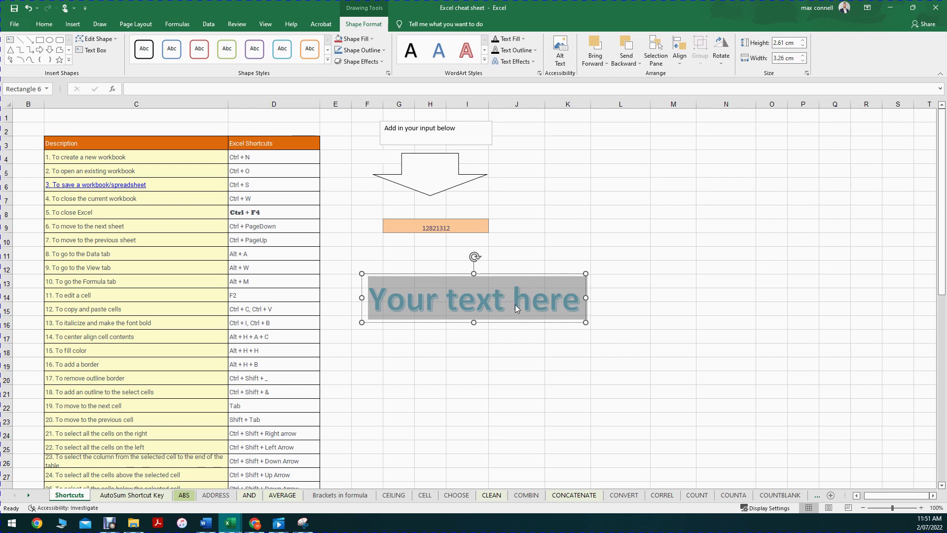
text(asdfasdfasdf)
click(685, 281)
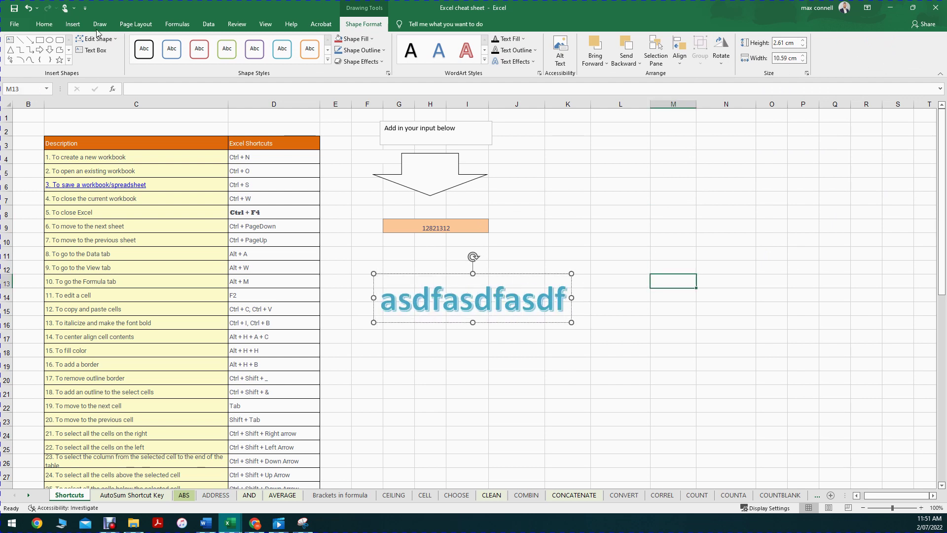
Draw freehand red ink over the shortcuts table, including handwriting, a tick and a cross
click(70, 24)
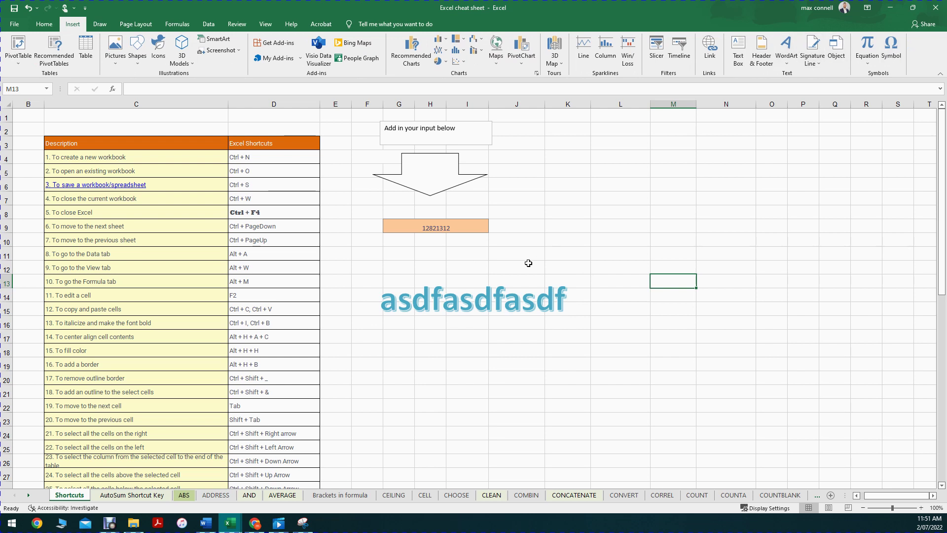
click(98, 25)
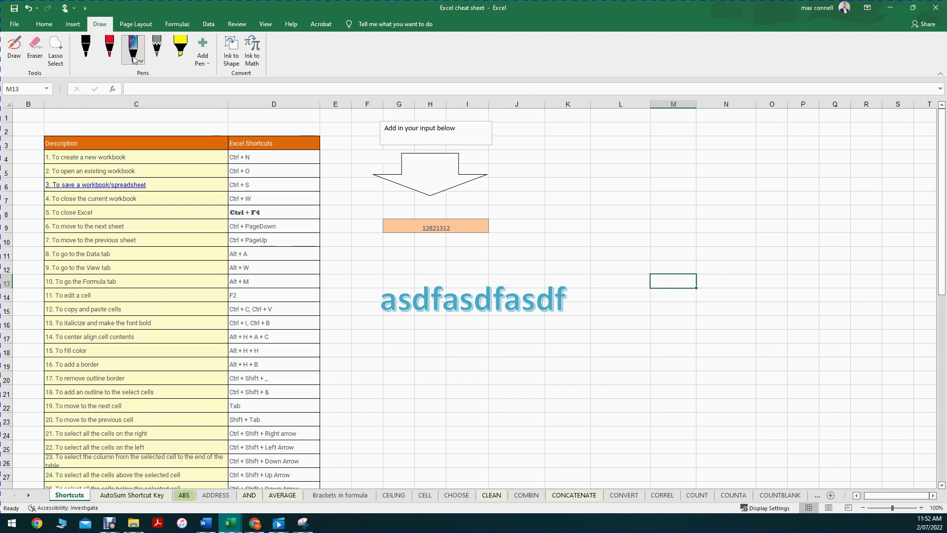
click(109, 47)
mouse_move(183, 222)
mouse_down()
mouse_move(176, 269)
mouse_move(249, 218)
mouse_move(232, 288)
mouse_move(409, 233)
mouse_up()
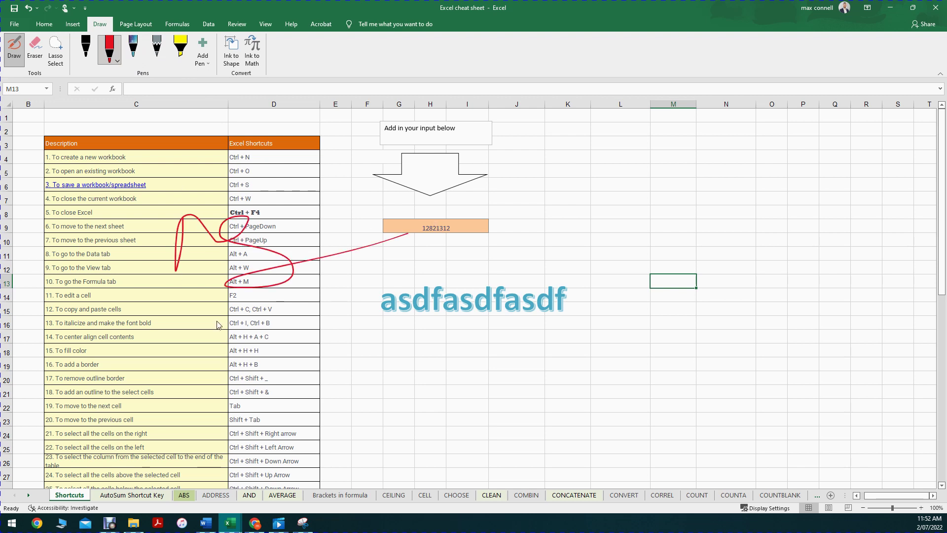
mouse_move(188, 307)
mouse_down()
mouse_move(202, 332)
mouse_move(226, 339)
mouse_up()
drag(247, 298, 240, 329)
drag(239, 322, 260, 319)
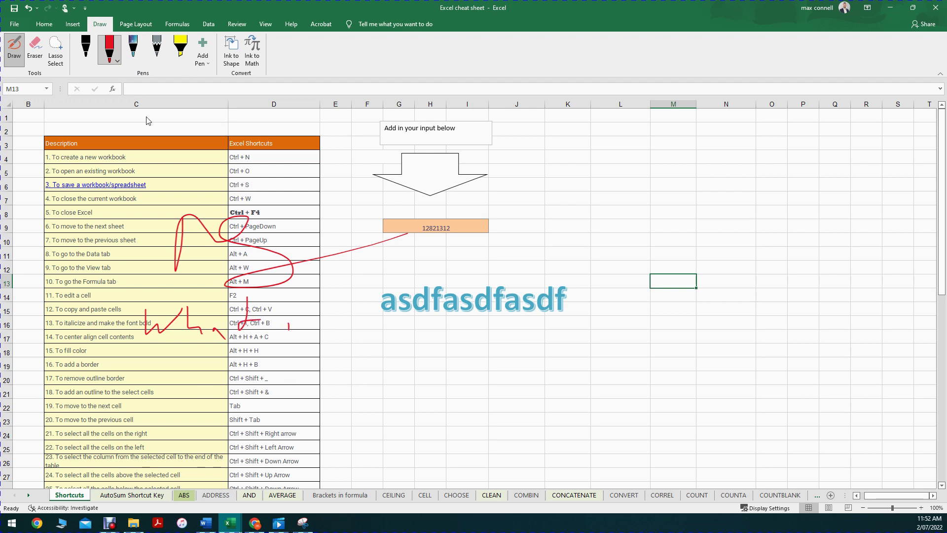
mouse_move(86, 161)
mouse_down()
mouse_move(124, 142)
mouse_move(391, 168)
mouse_up()
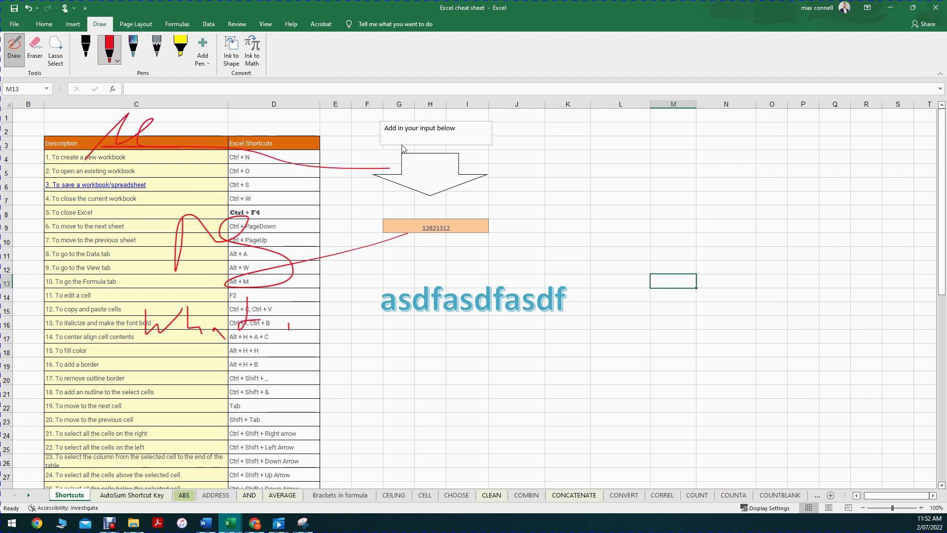
click(264, 185)
drag(158, 367, 276, 312)
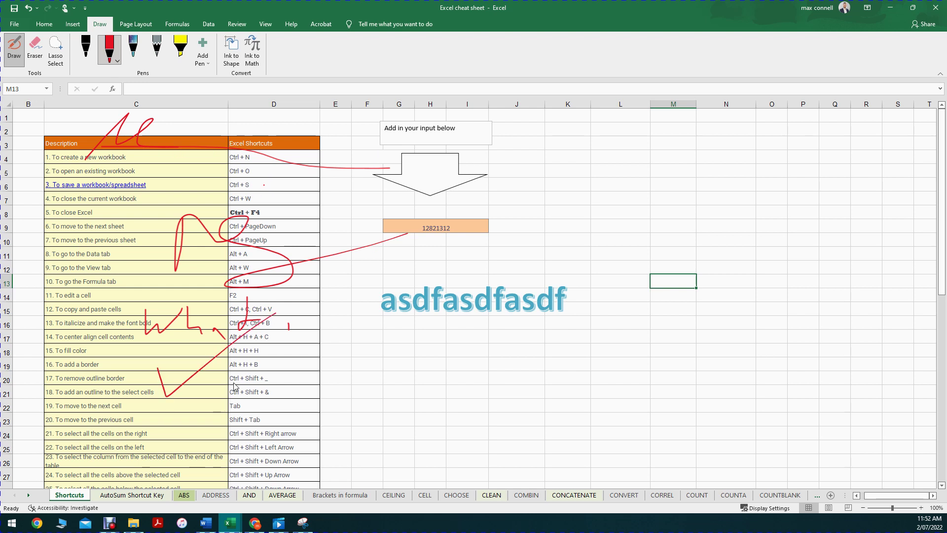
drag(251, 390, 204, 407)
Draw large looping strokes across the table and the WordArt with the multicoloured galaxy pen
click(133, 46)
mouse_move(218, 246)
mouse_down()
mouse_move(472, 226)
mouse_move(359, 367)
mouse_up()
mouse_move(151, 322)
mouse_down()
mouse_move(353, 247)
mouse_move(207, 430)
mouse_up()
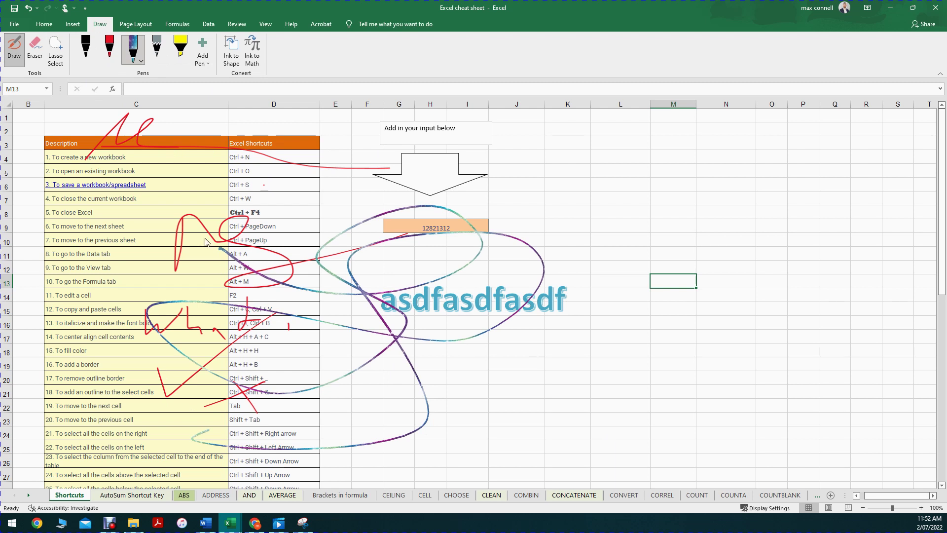
Erase the red and galaxy ink strokes from the worksheet
click(34, 46)
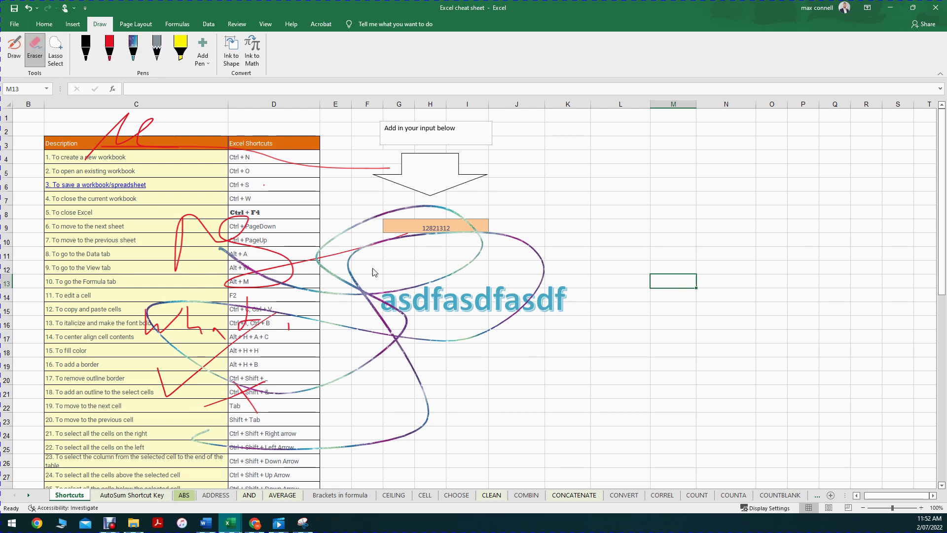
mouse_move(375, 273)
mouse_down()
mouse_move(436, 337)
mouse_move(164, 296)
mouse_move(84, 141)
mouse_move(432, 193)
mouse_up()
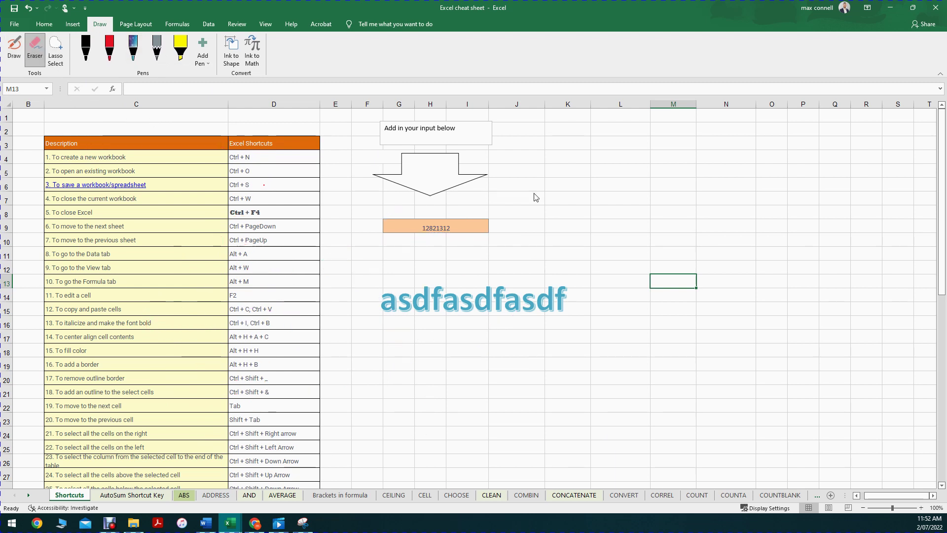
drag(241, 155, 161, 139)
Enter the incomplete formula =sum in cell G12 to show the function suggestions
click(137, 26)
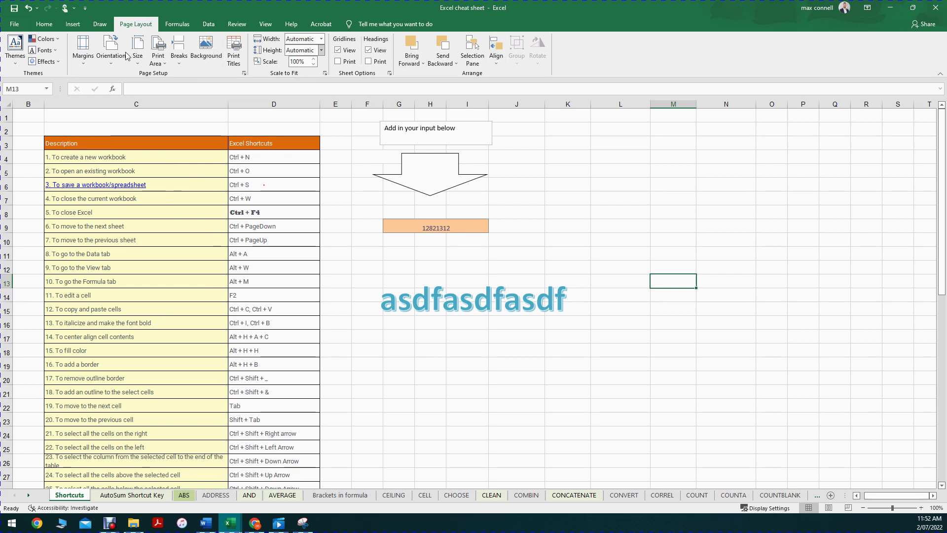
click(177, 24)
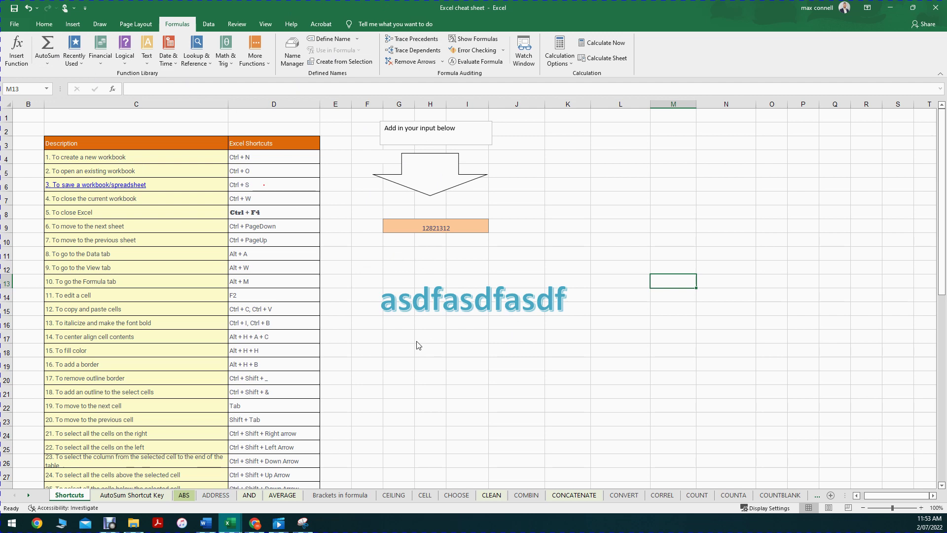
click(324, 307)
click(393, 273)
click(406, 265)
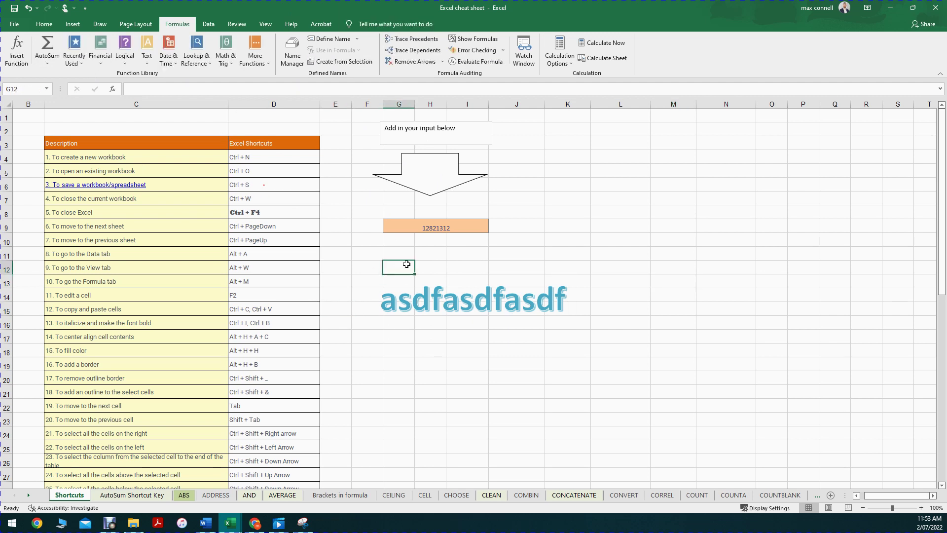
text(=)
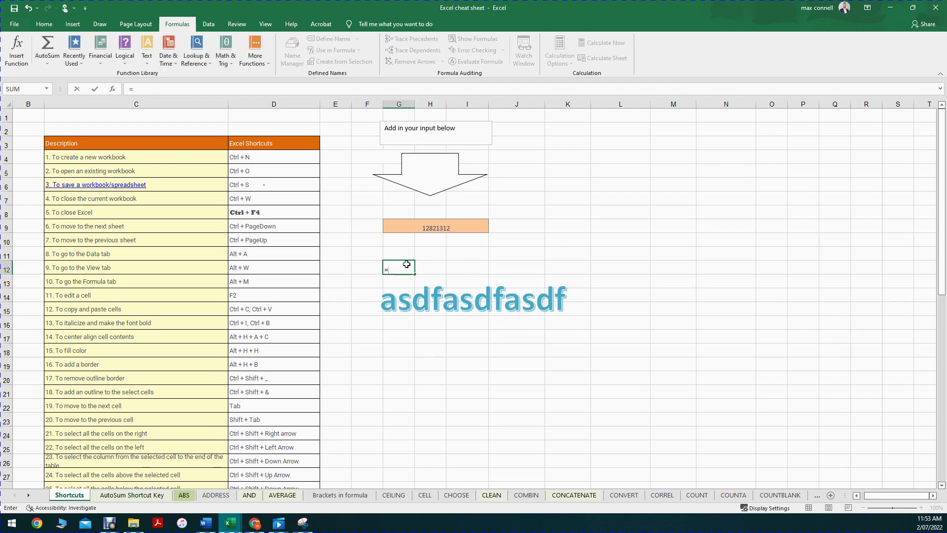
text(sum)
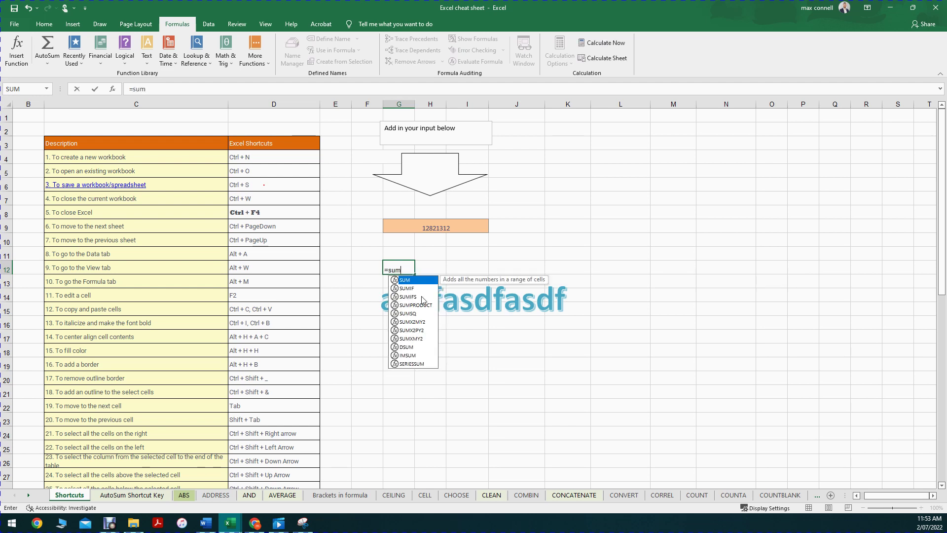
click(476, 412)
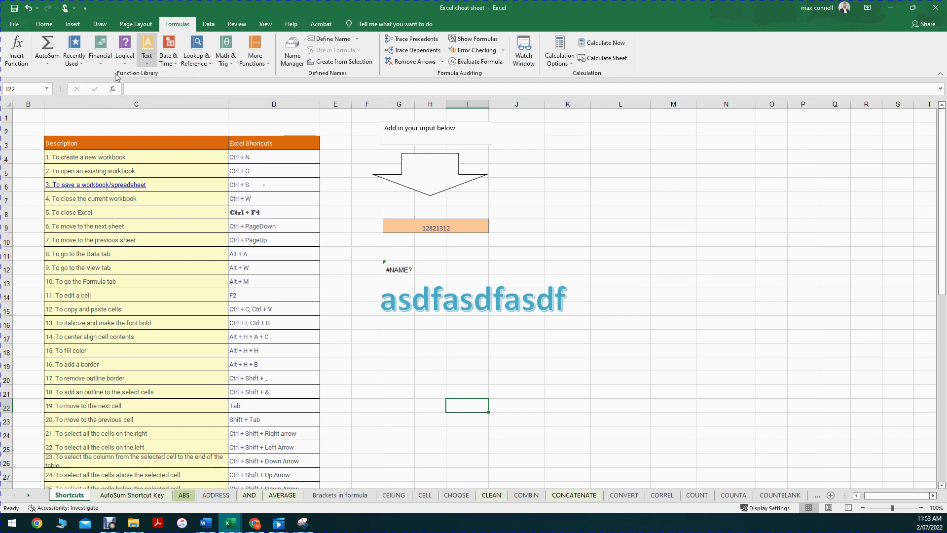
Examine the functions available in the Financial, Logical and Text categories of the function library
click(100, 55)
scroll(121, 182, down, 10)
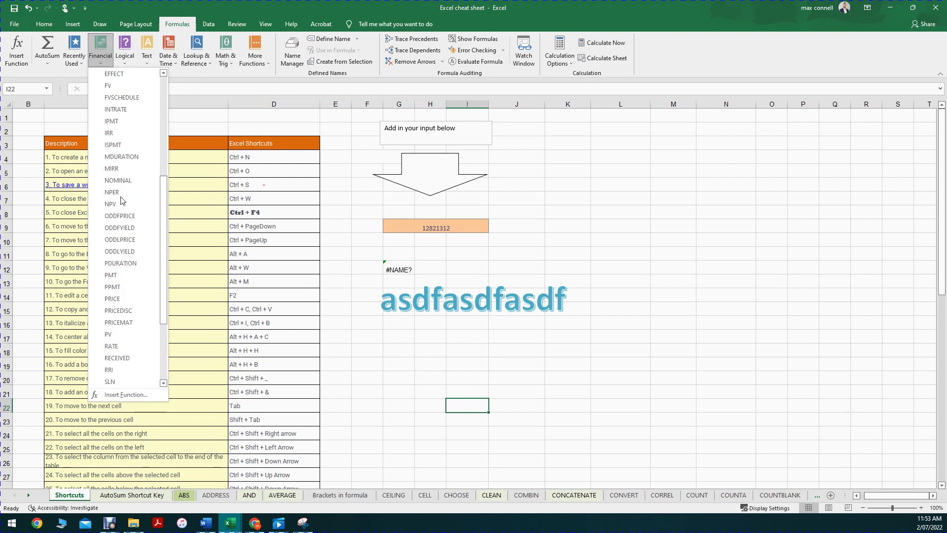
click(101, 55)
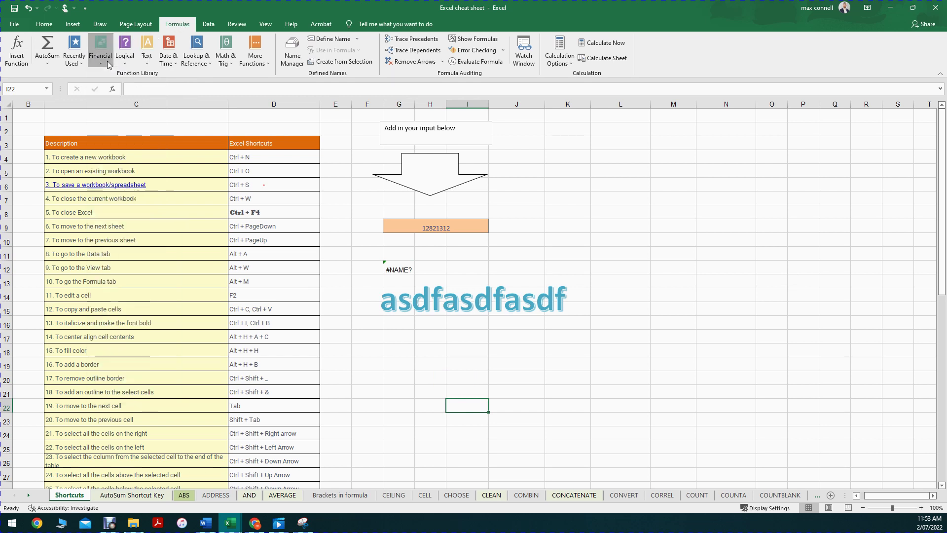
click(125, 54)
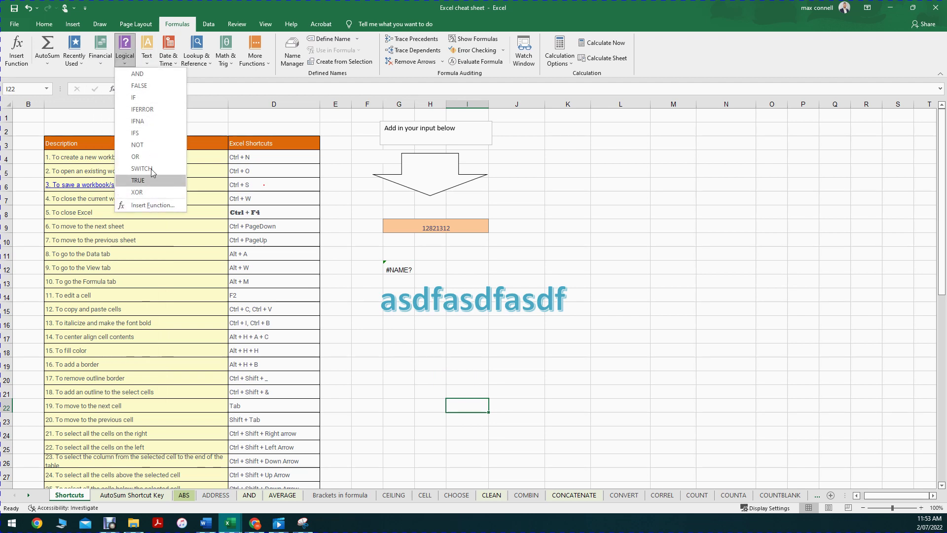
click(125, 55)
click(147, 54)
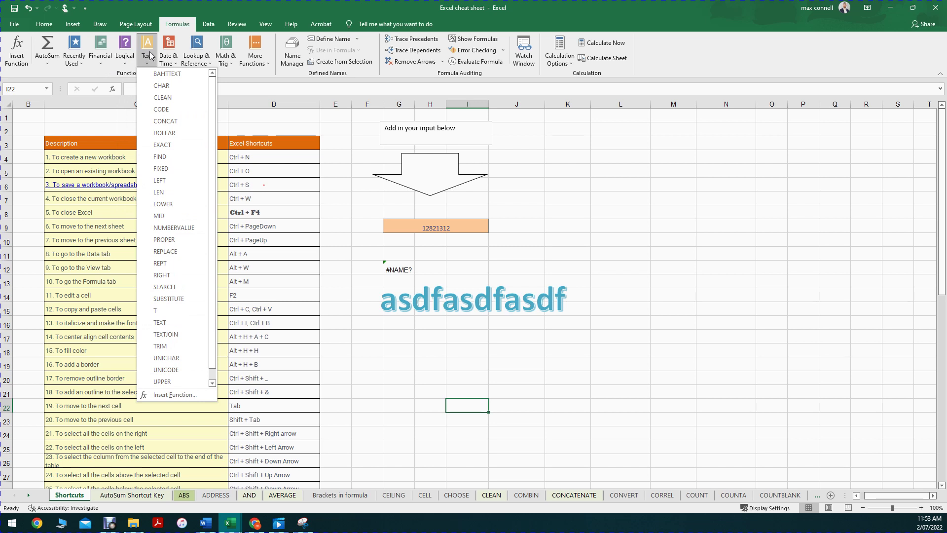
click(365, 186)
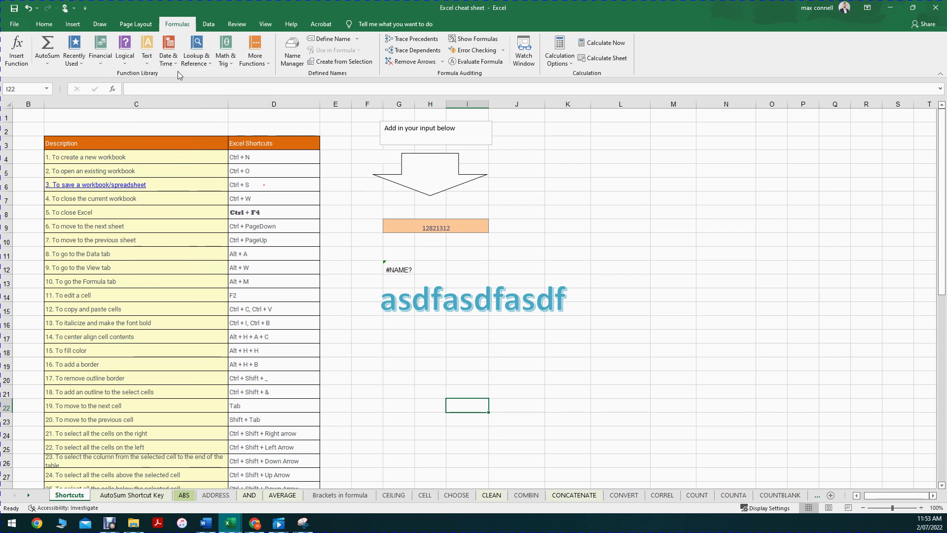
click(148, 50)
scroll(173, 212, down, 1)
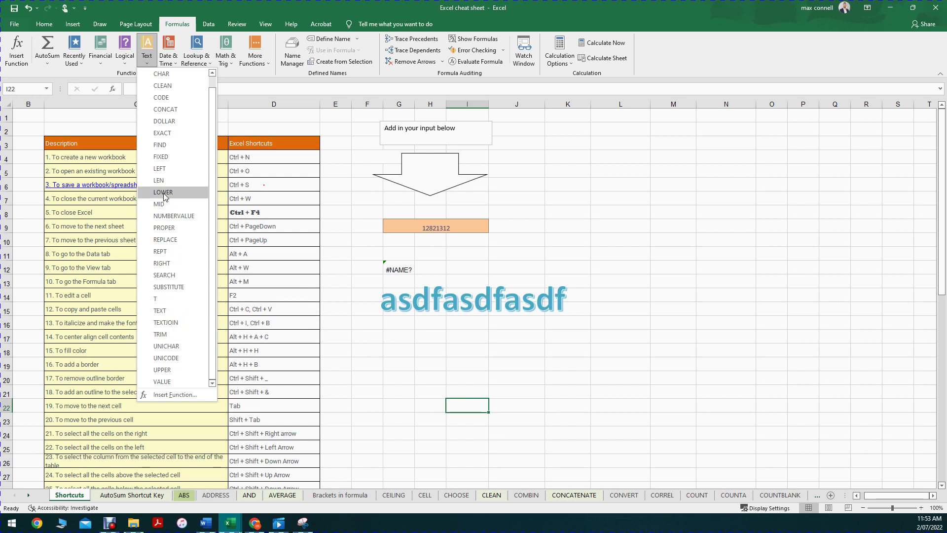
scroll(168, 89, up, 1)
click(488, 450)
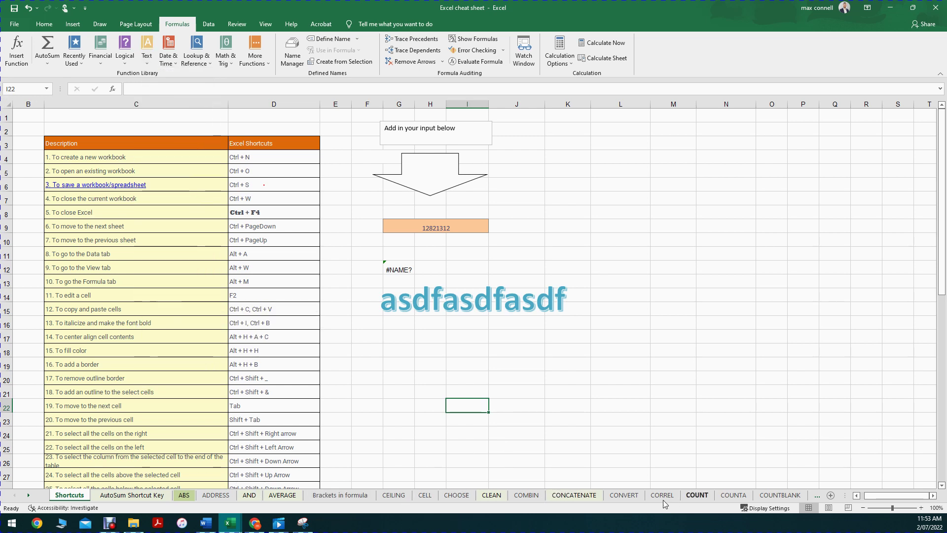
Review the CONVERT, CONCATENATE and COMBIN example sheets, highlighting COMBIN's range C4:E6, and return to the Shortcuts sheet
click(624, 495)
click(575, 495)
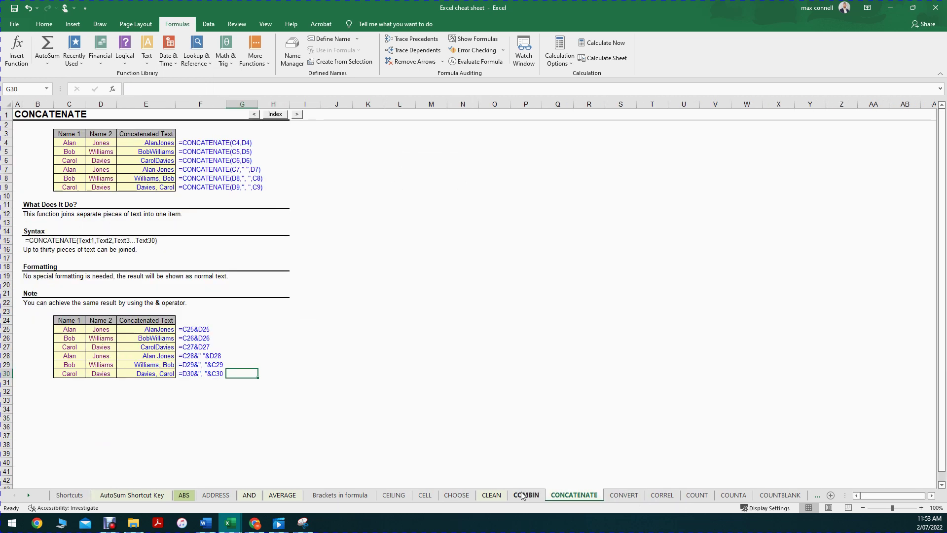
click(527, 494)
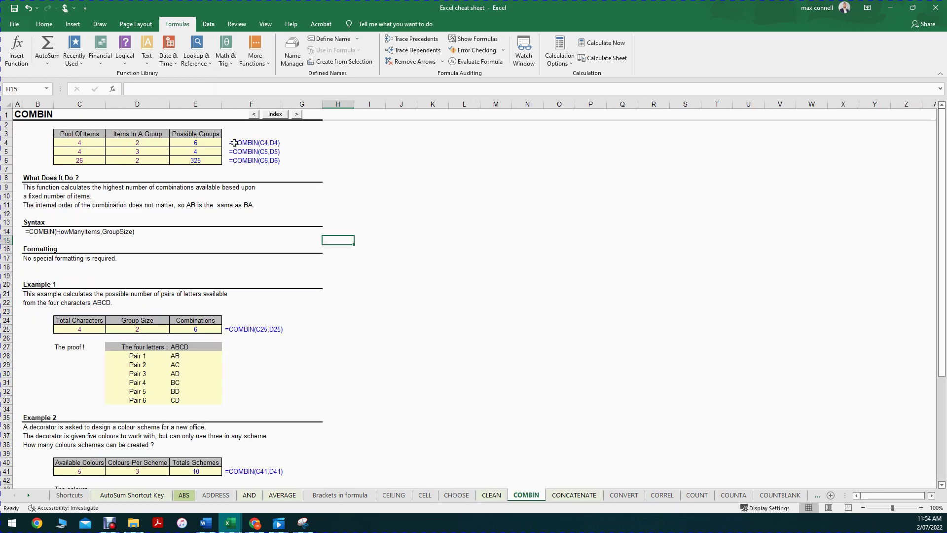
drag(79, 143, 212, 160)
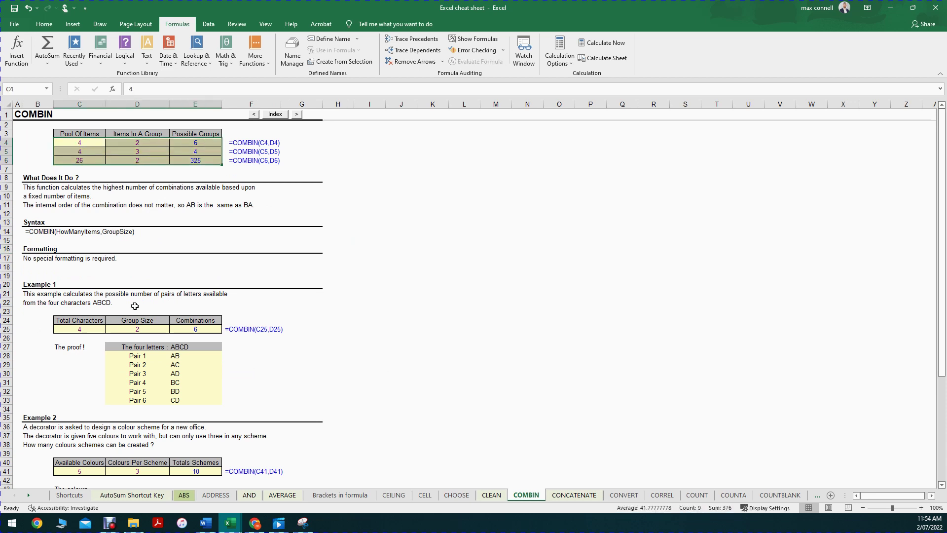
click(61, 496)
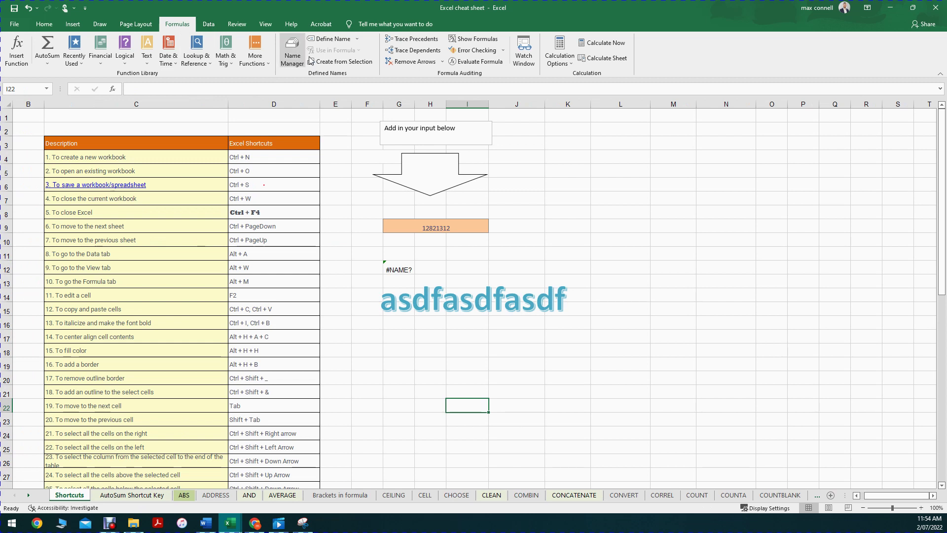
Look over the formula error checking options, including Trace Error, and return to an empty cell in row 10
click(503, 49)
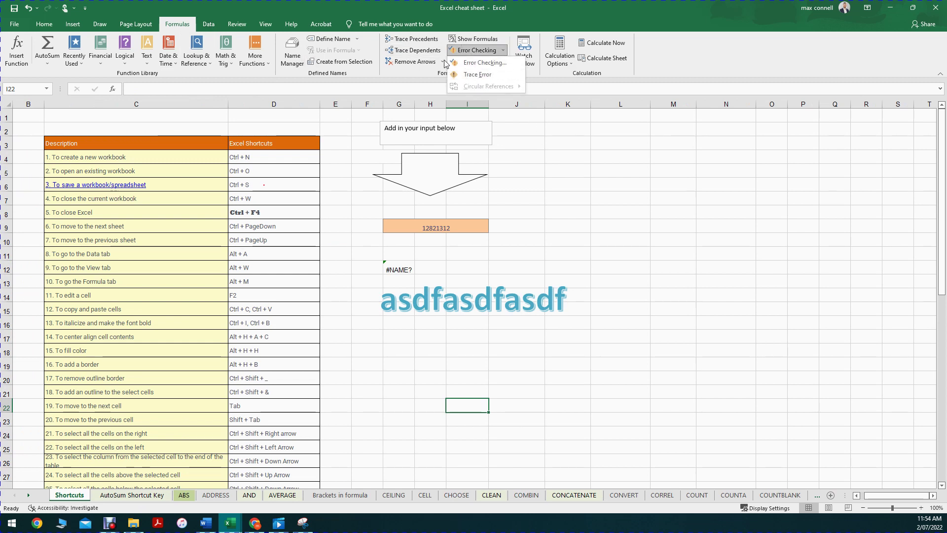
click(465, 49)
click(501, 50)
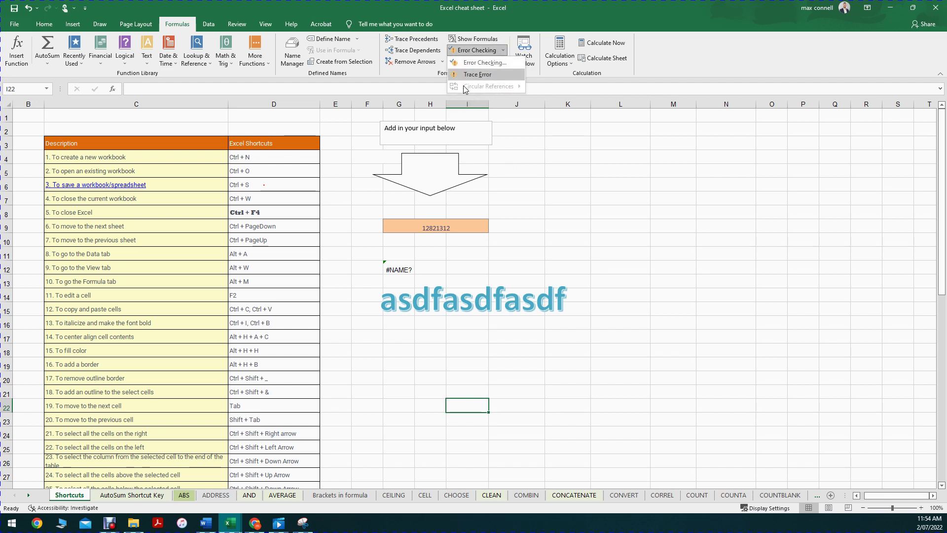
click(603, 240)
click(603, 240)
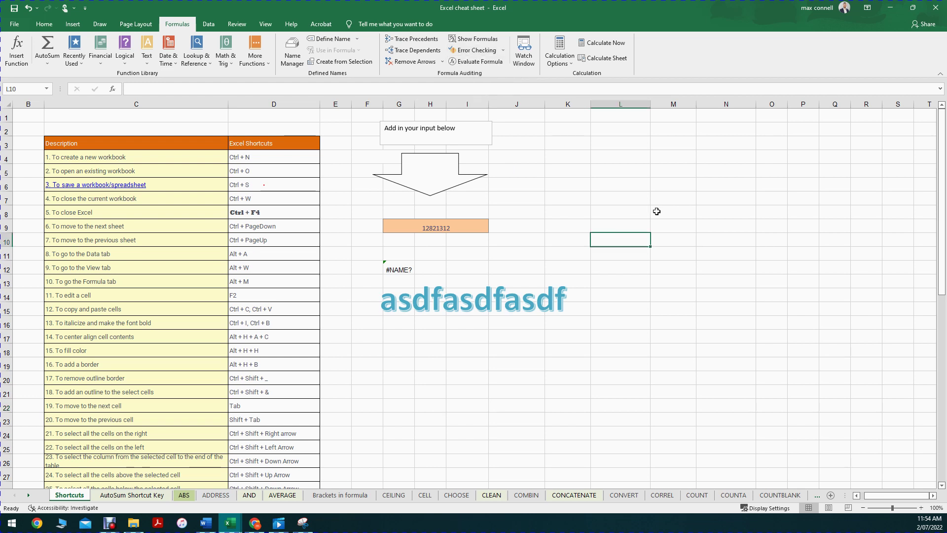
click(729, 240)
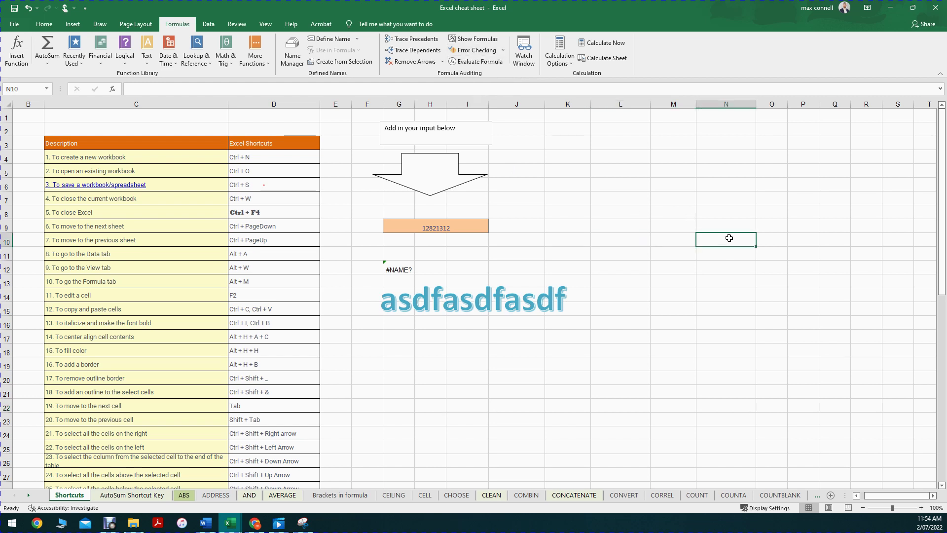
click(612, 240)
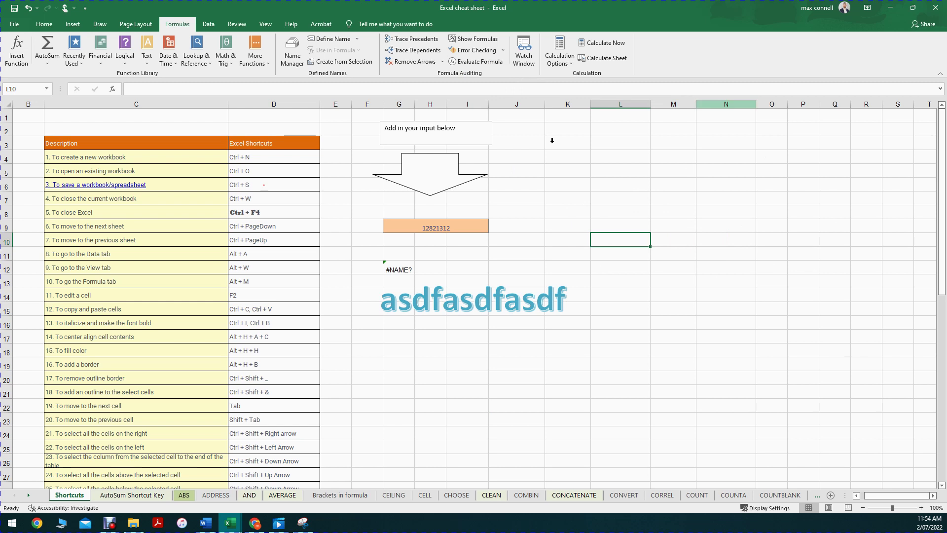
click(503, 51)
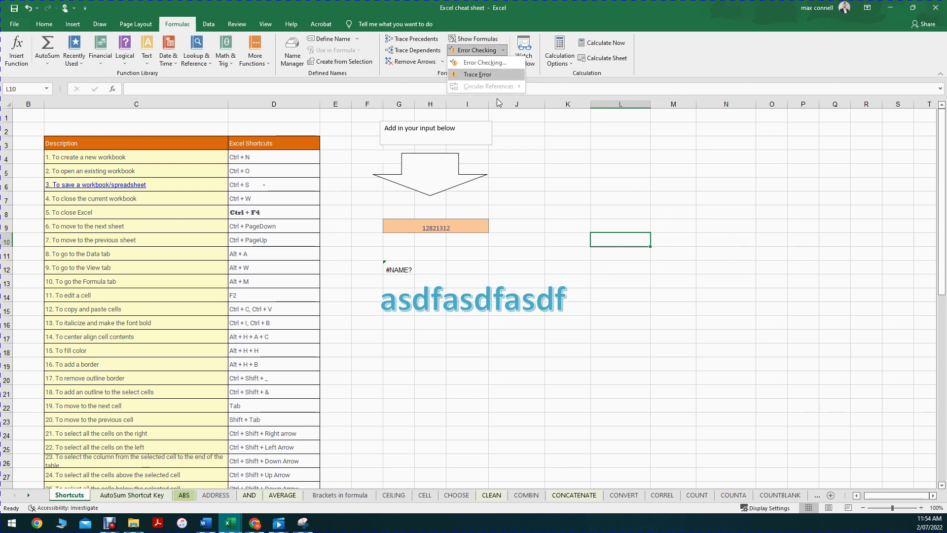
click(409, 71)
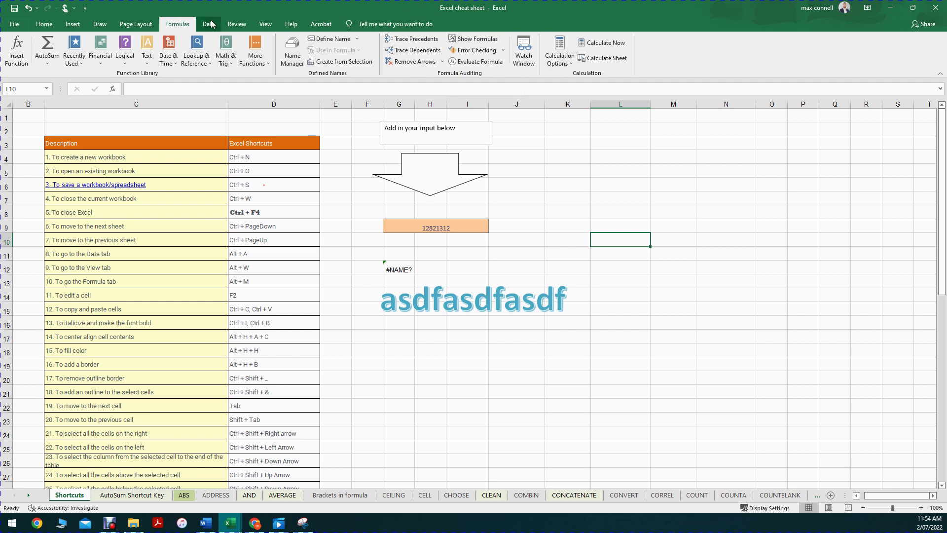
Set the workbook's calculation option to Manual
click(562, 63)
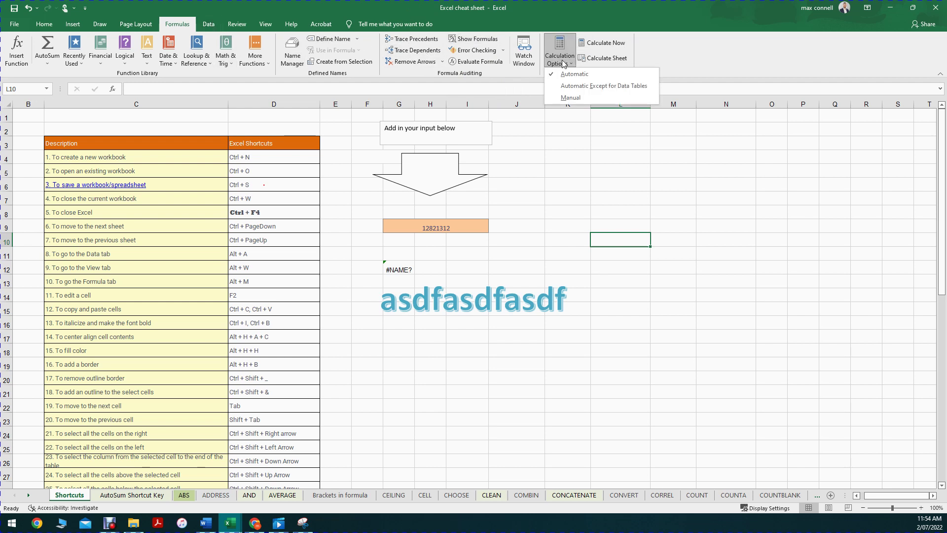
click(563, 60)
click(563, 59)
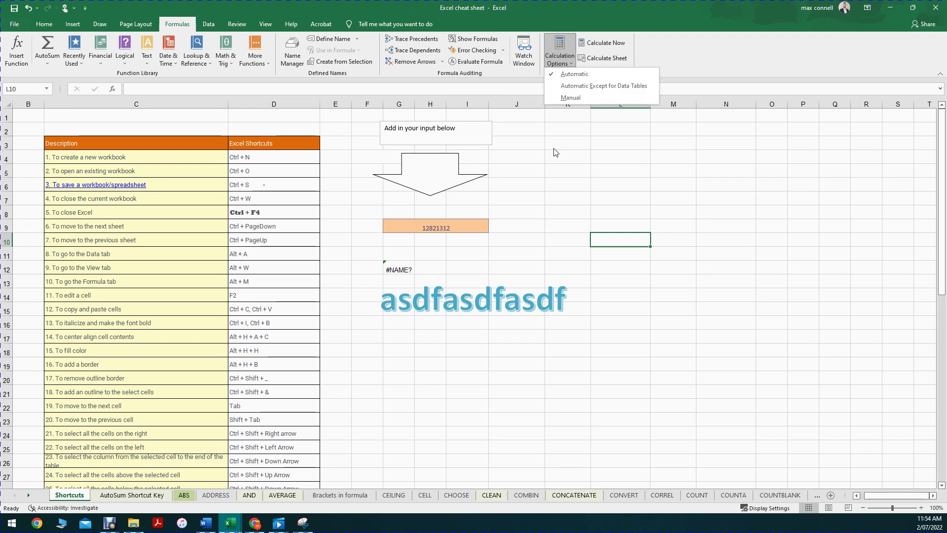
click(567, 98)
click(570, 167)
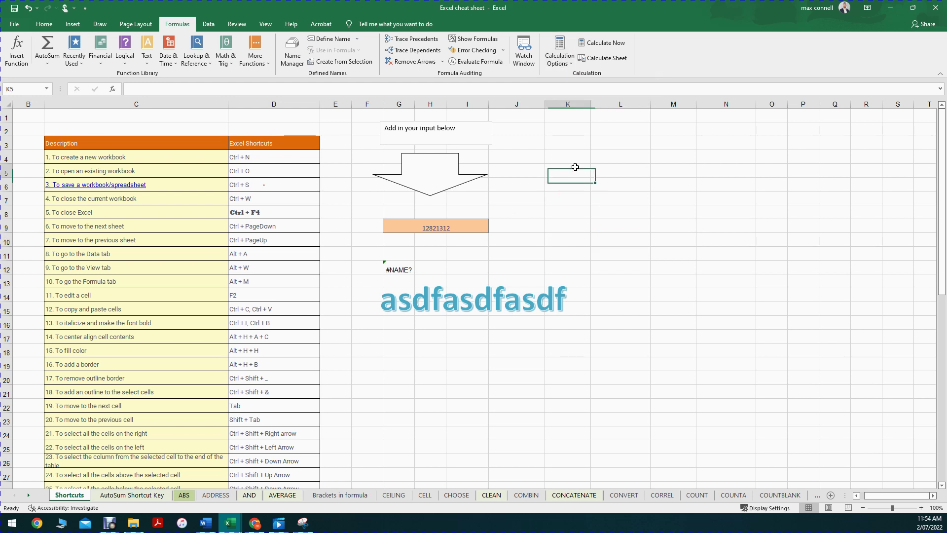
Set the workbook's calculation option to Automatic Except for Data Tables
click(557, 62)
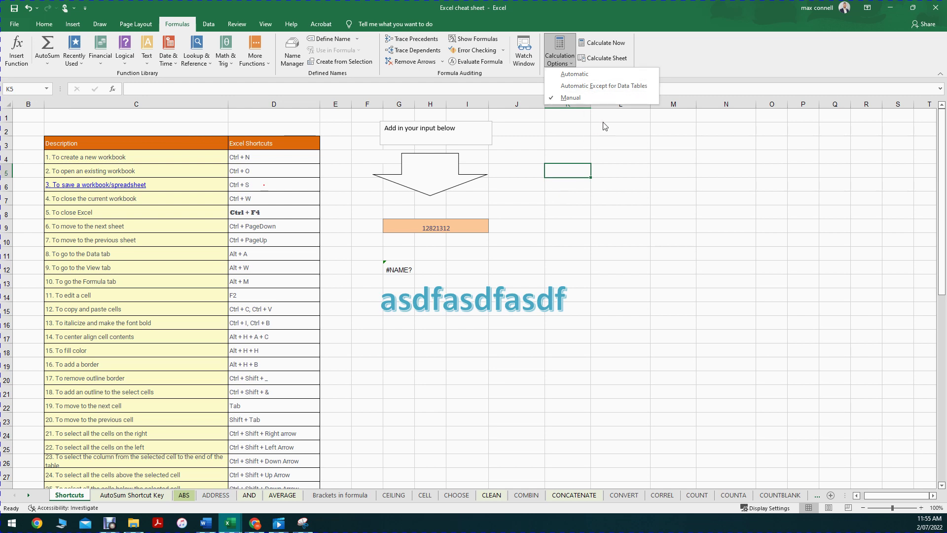
click(603, 86)
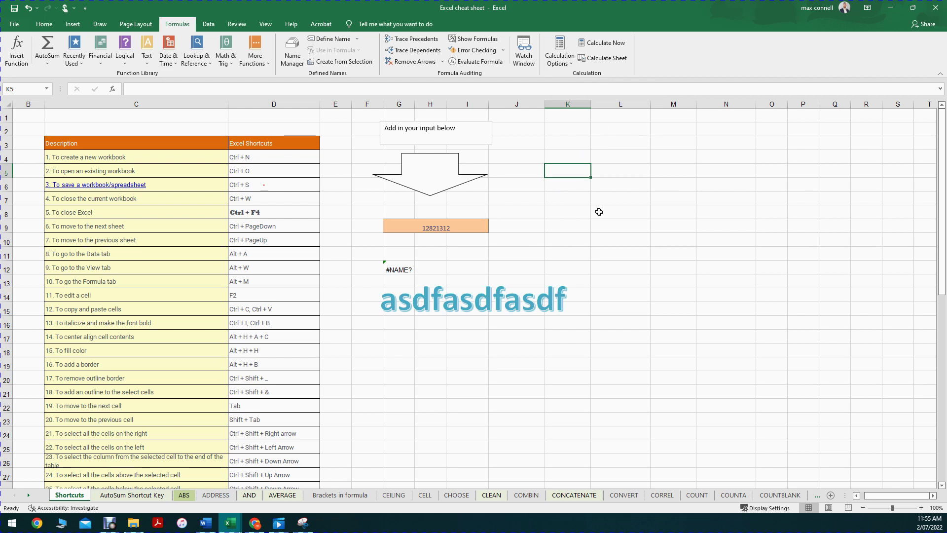
click(620, 226)
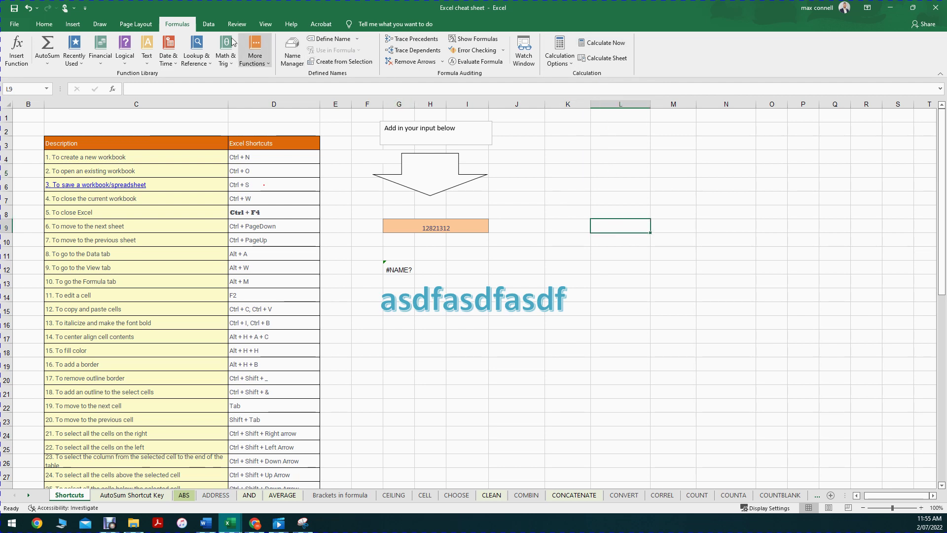
Break the workbook's external link to MO_RealExcelHelp.xls and close the Edit Links dialog
click(208, 24)
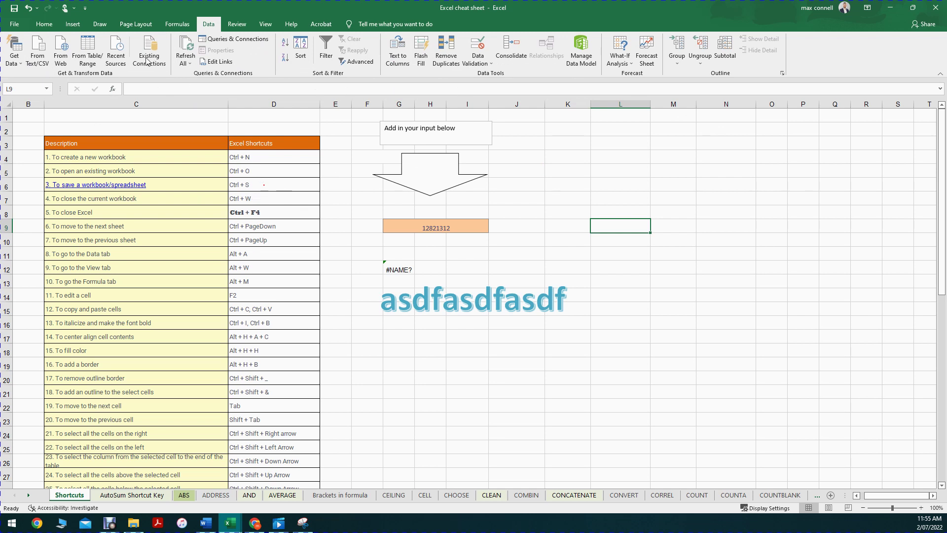
click(220, 62)
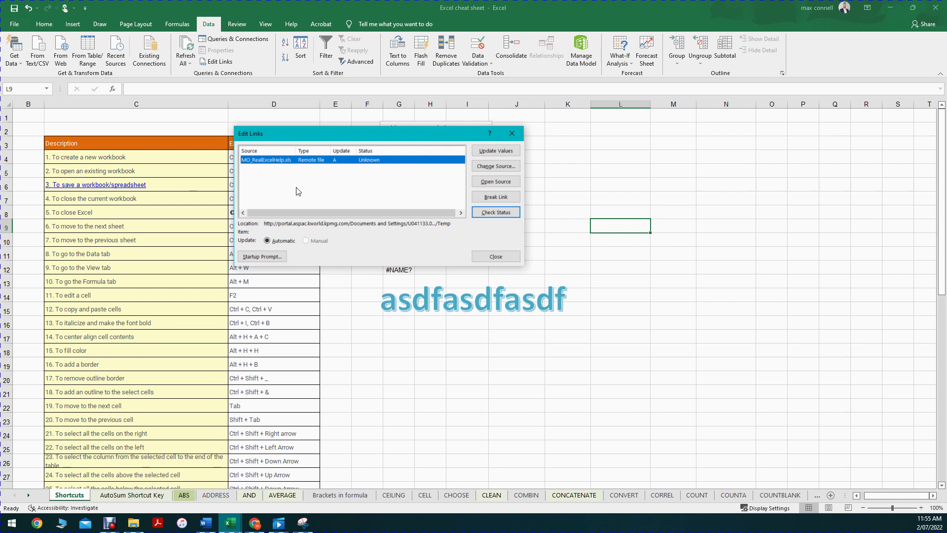
click(495, 196)
click(466, 291)
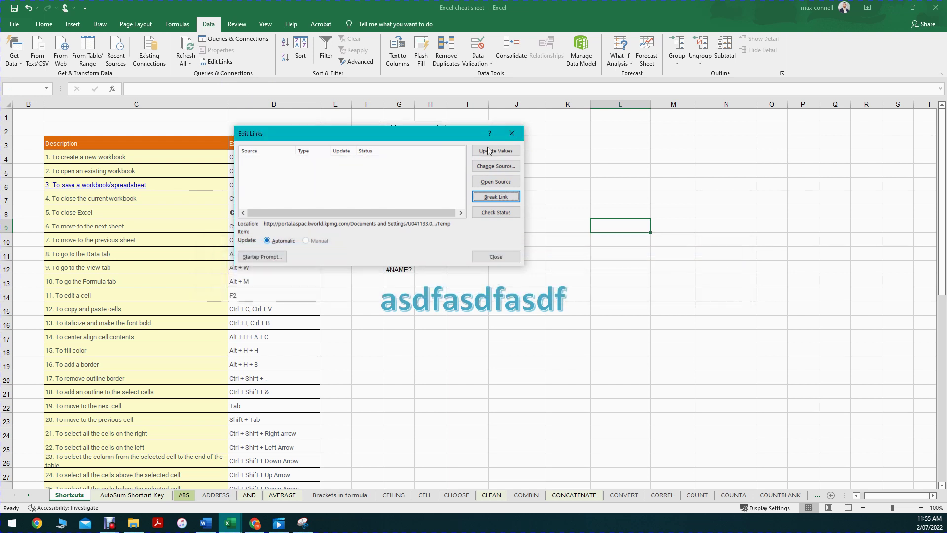
click(512, 129)
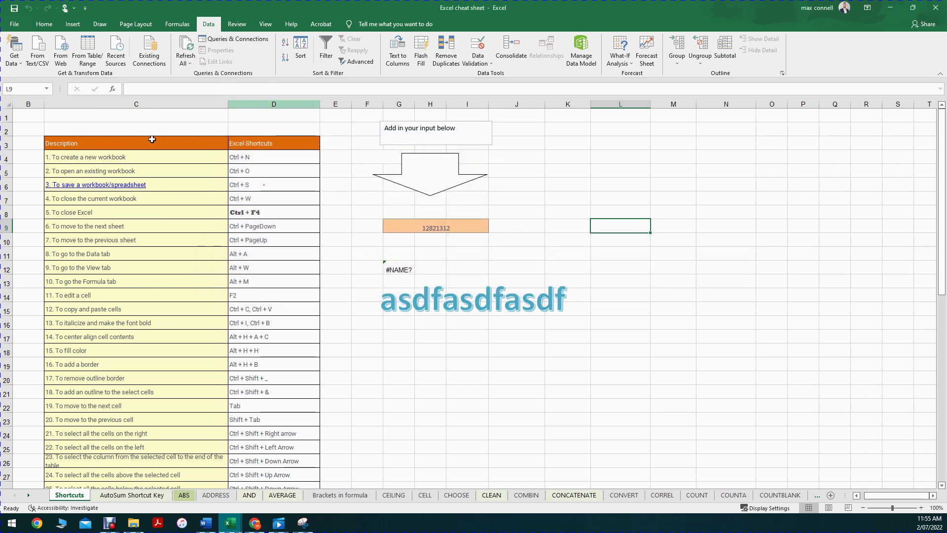
Apply a filter to the shortcuts table over C3:D33, using the Description and Excel Shortcuts headers
click(112, 156)
drag(113, 143, 256, 143)
click(148, 143)
click(258, 140)
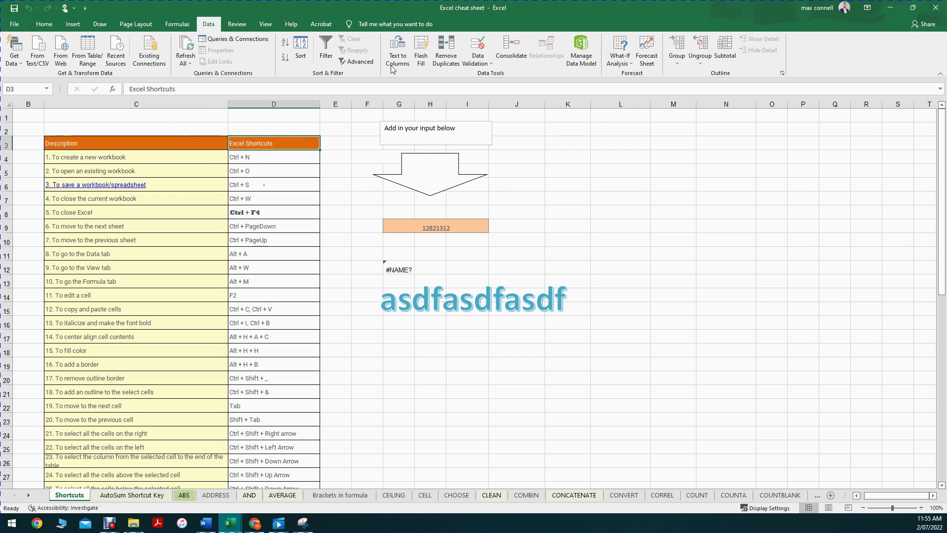
click(185, 144)
key(shift+Right)
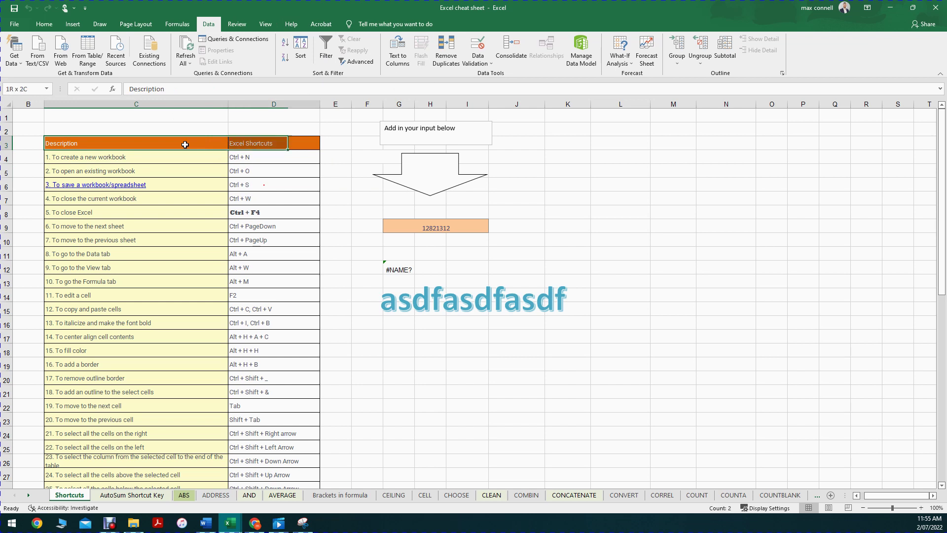
key(ctrl+shift+Down)
click(329, 50)
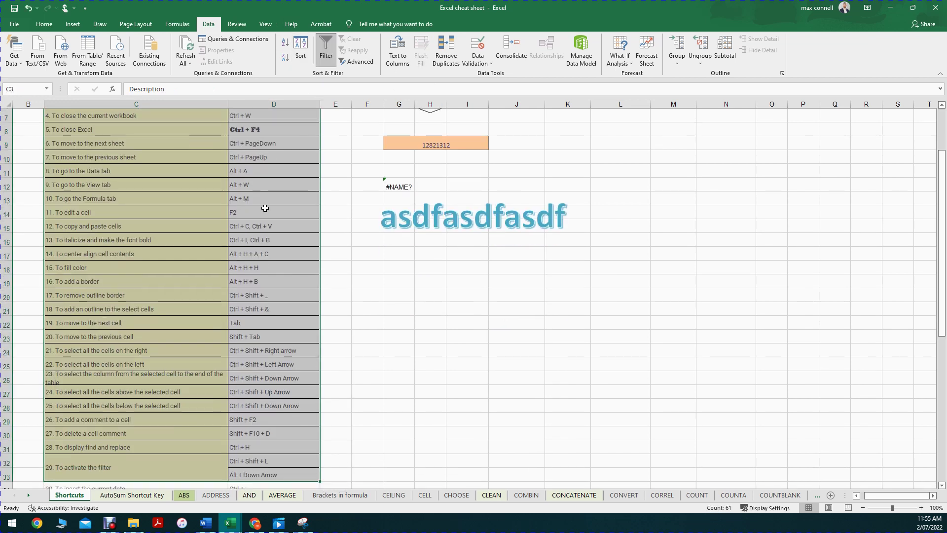
click(313, 164)
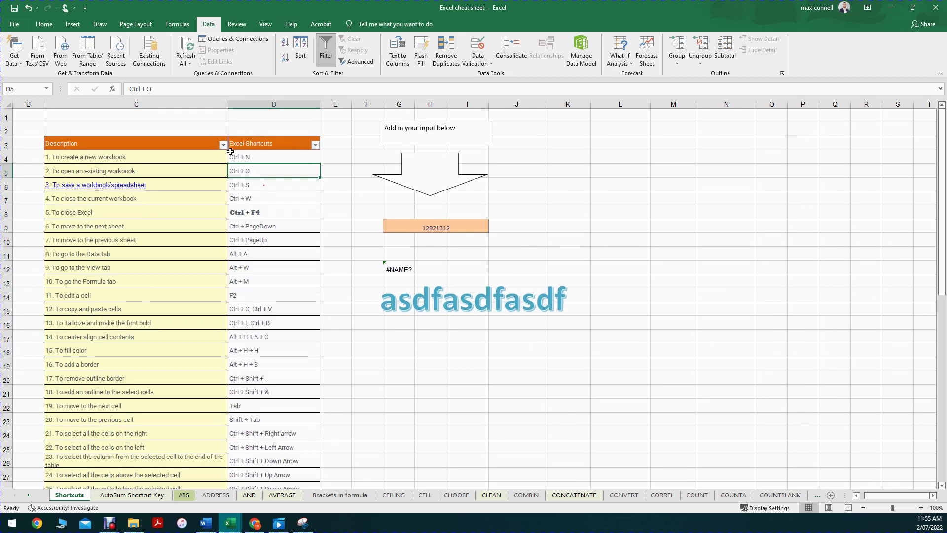
click(316, 144)
key(Escape)
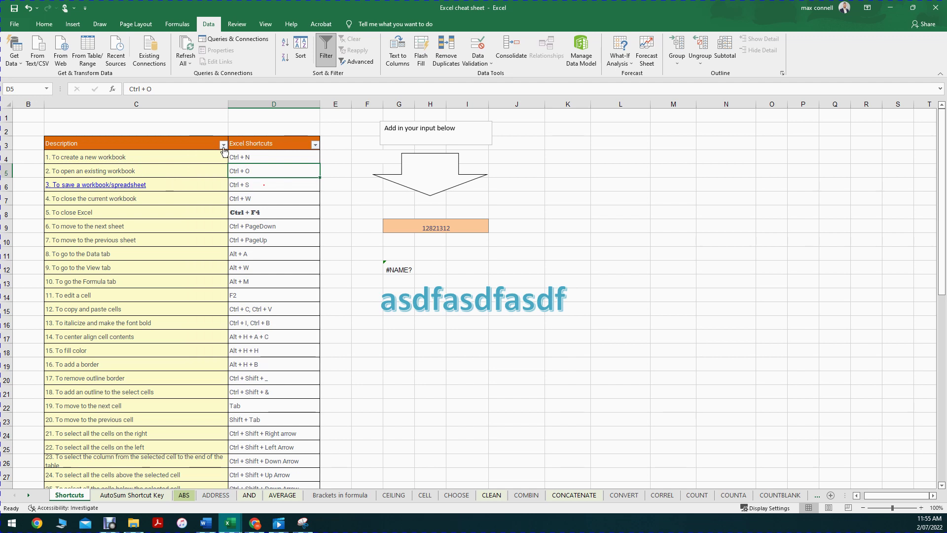
click(223, 145)
mouse_move(182, 179)
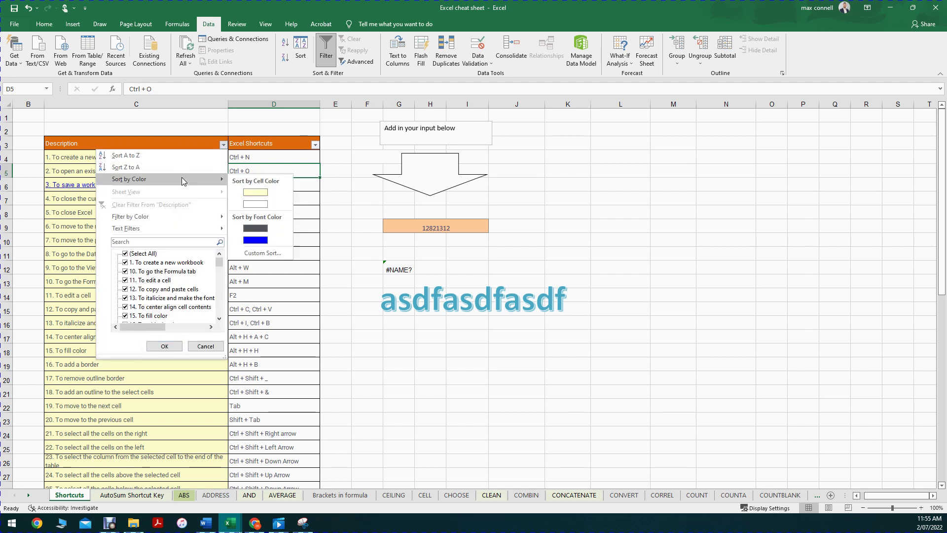
key(Escape)
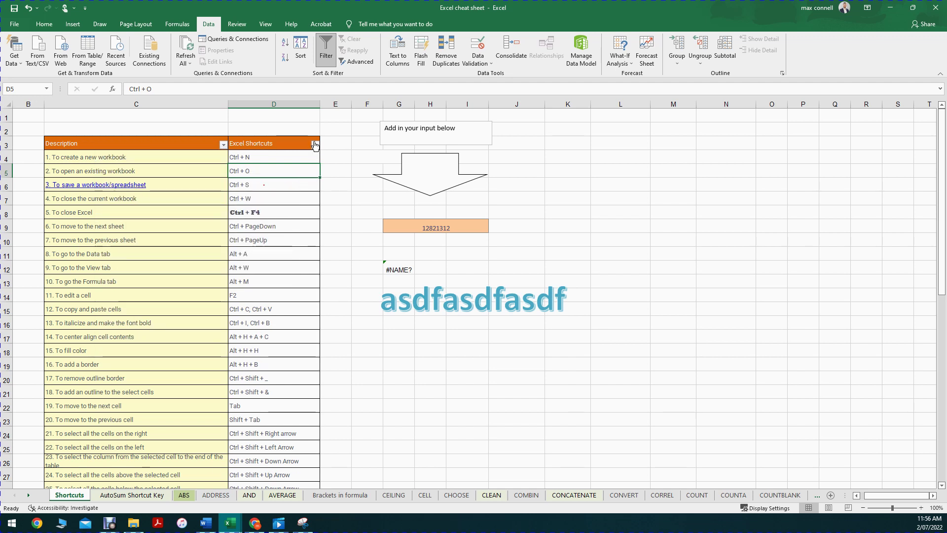
Try to sort the table by the Excel Shortcuts column from A to Z
click(315, 144)
click(271, 153)
click(474, 289)
Select the whole shortcuts table and unmerge its merged cells, such as the one holding "29. To activate the filter"
click(224, 254)
scroll(154, 254, down, 4)
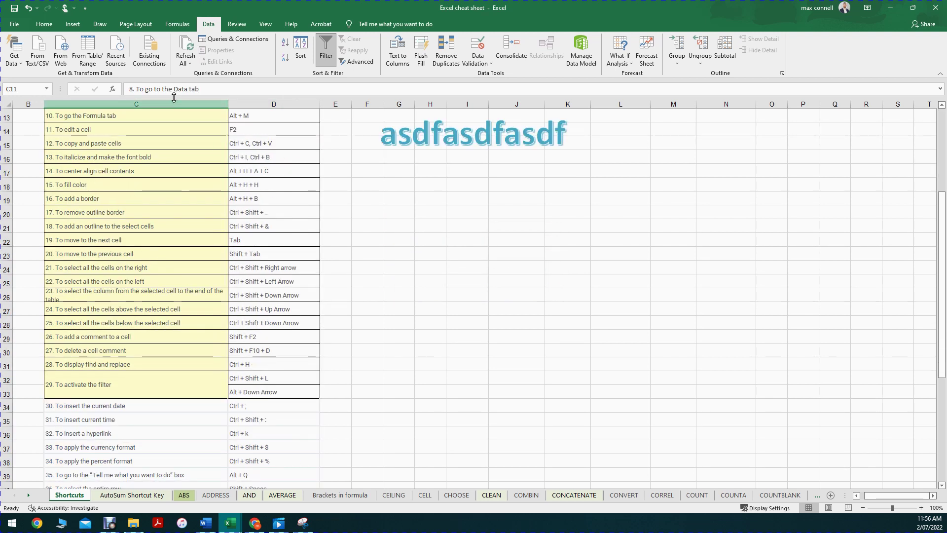
click(174, 116)
key(ctrl+a)
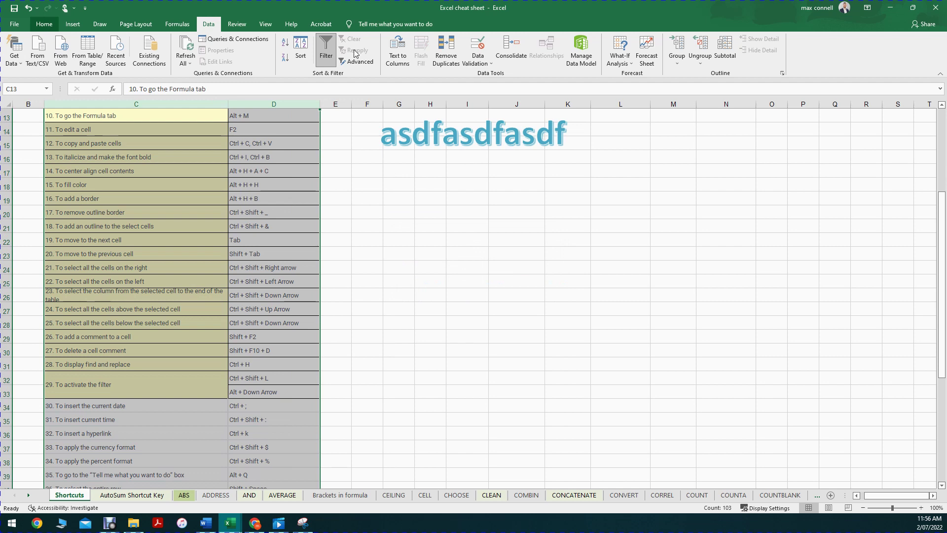
click(44, 23)
click(293, 58)
click(399, 281)
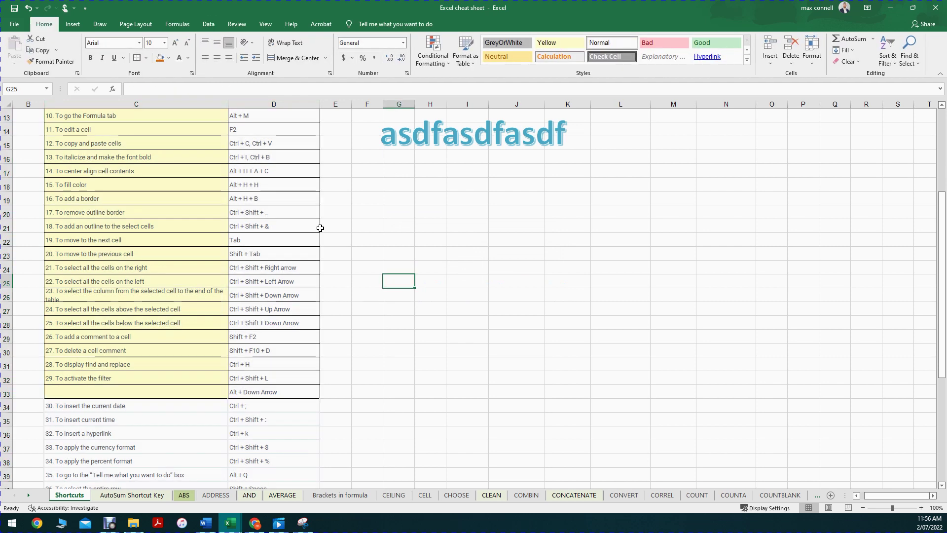
Sort the table by the Excel Shortcuts column from Z to A and undo the sort
scroll(320, 227, up, 4)
click(315, 144)
click(235, 168)
click(328, 200)
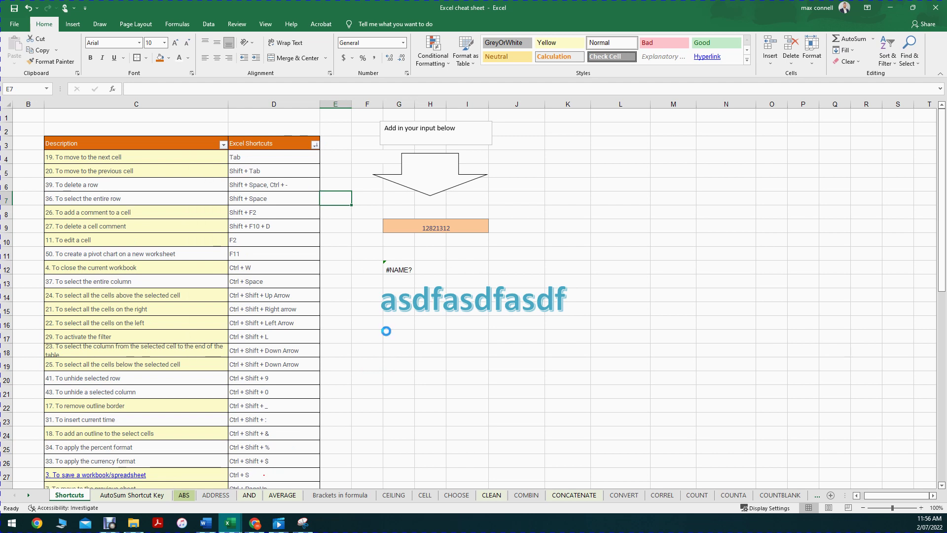
key(ctrl+z)
click(345, 198)
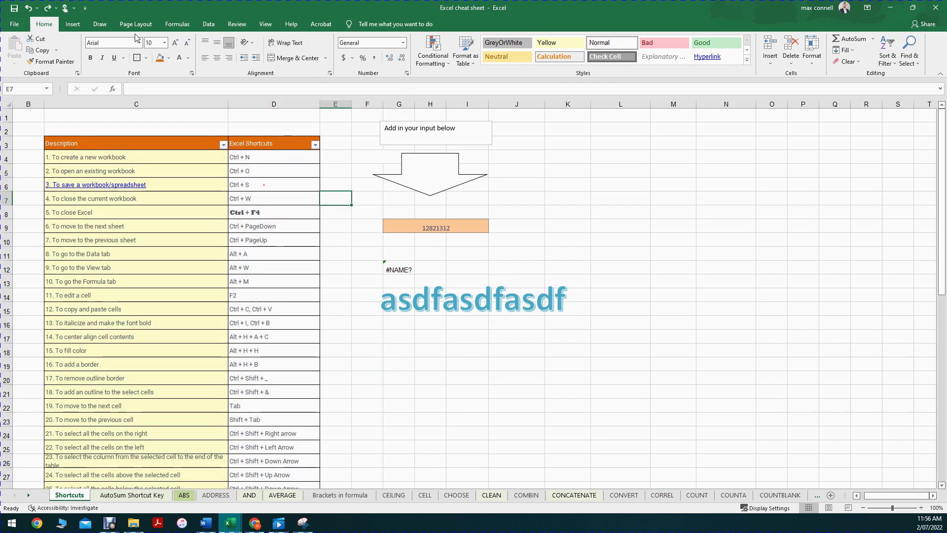
click(78, 25)
click(110, 26)
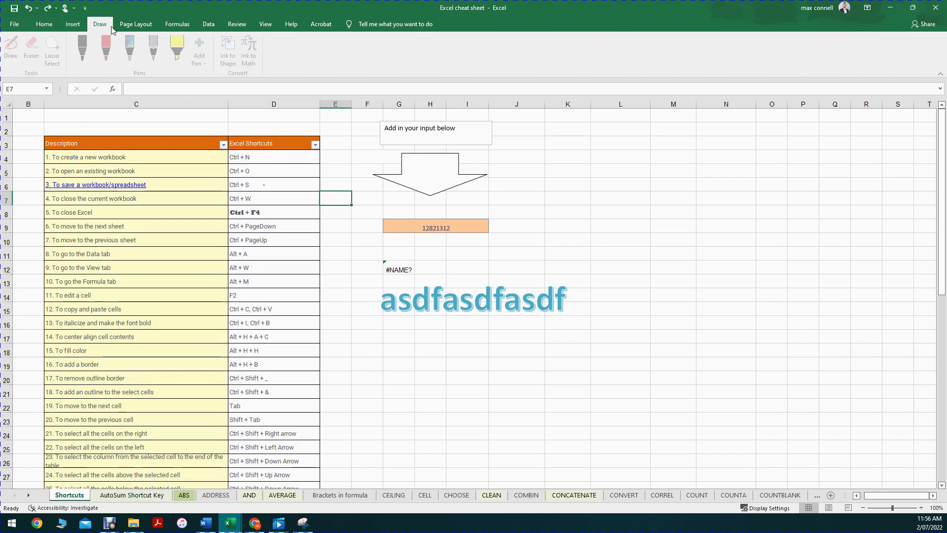
click(45, 24)
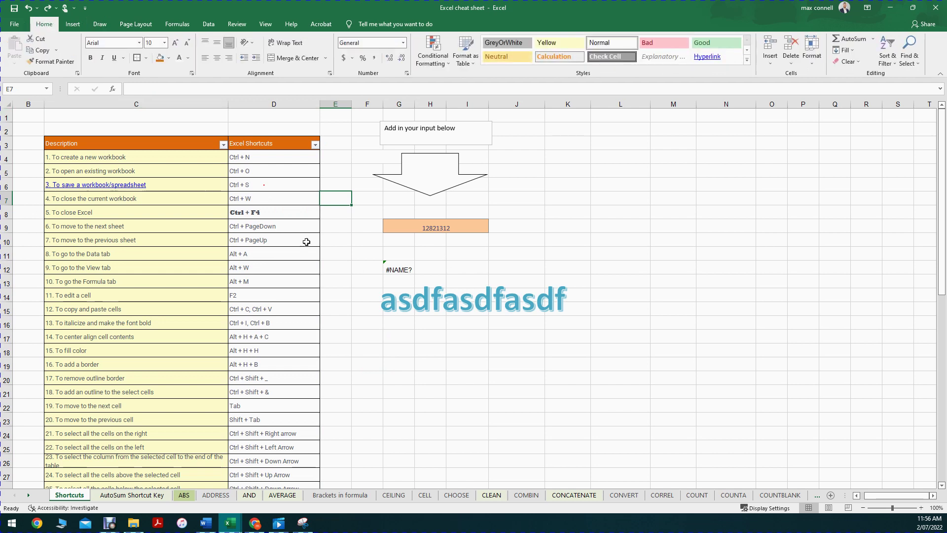
Merge and center C17:D17 in the "14. To center align cell contents" row, keeping only the upper-left value
drag(176, 335, 310, 335)
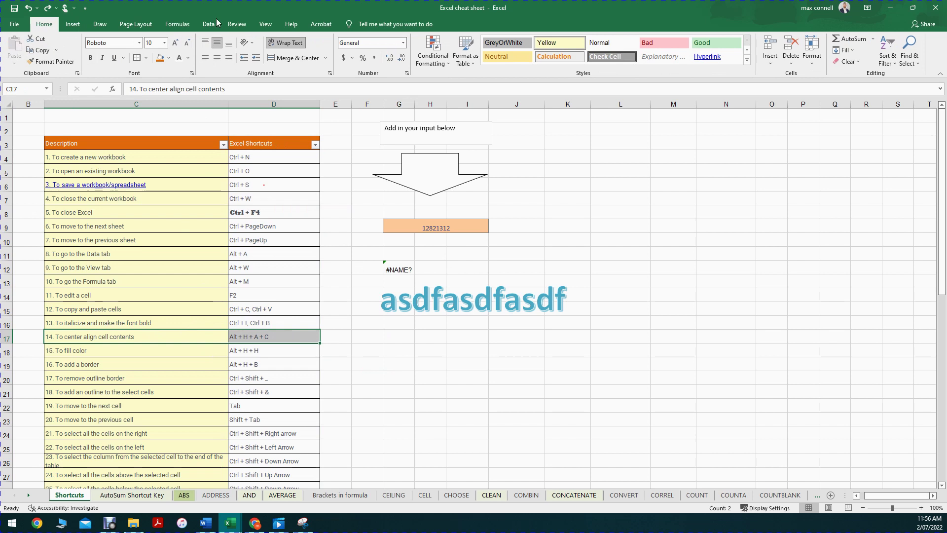
click(302, 62)
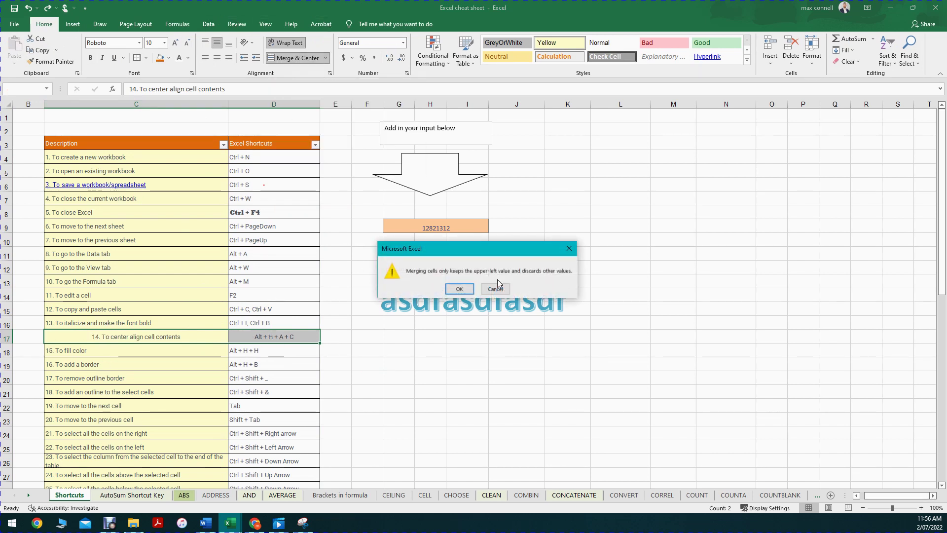
click(453, 288)
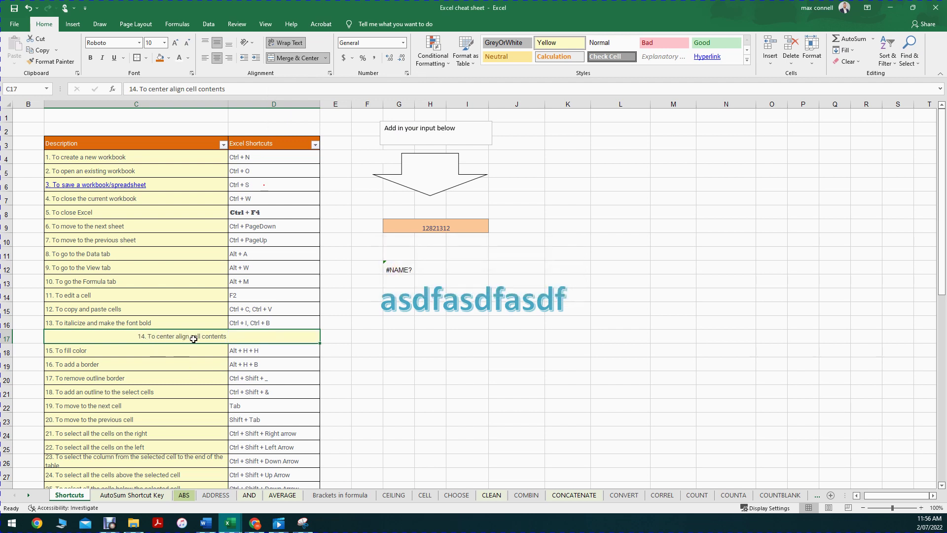
click(430, 392)
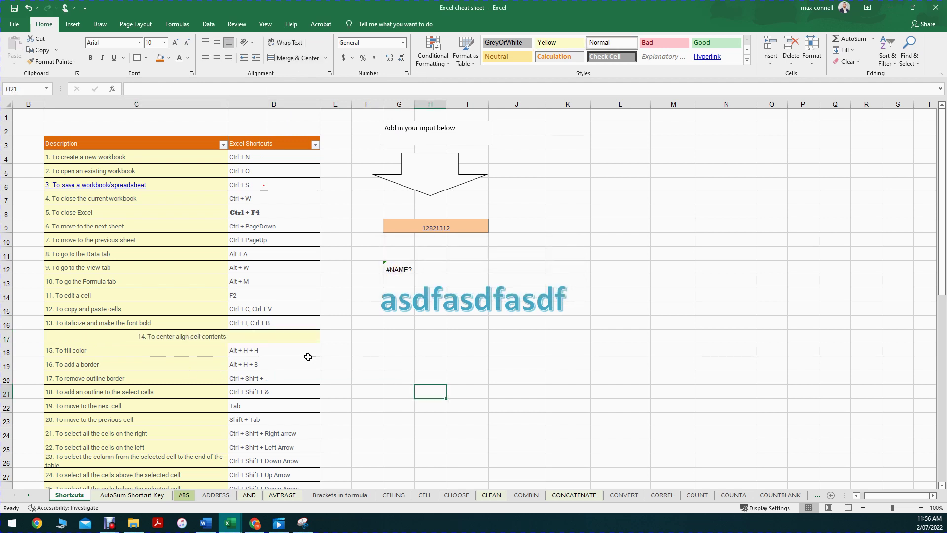
Undo the merge of C17:D17 and redo it
click(231, 328)
click(231, 335)
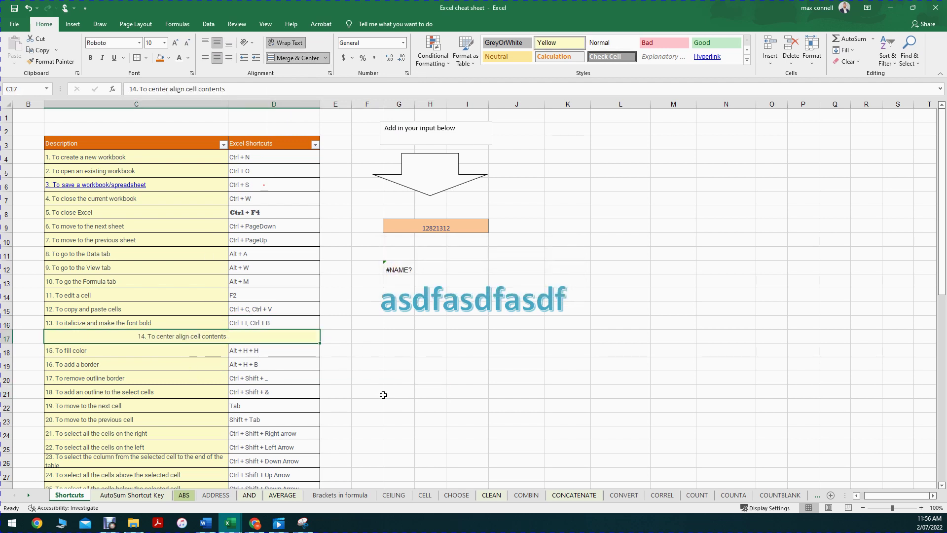
key(ctrl+z)
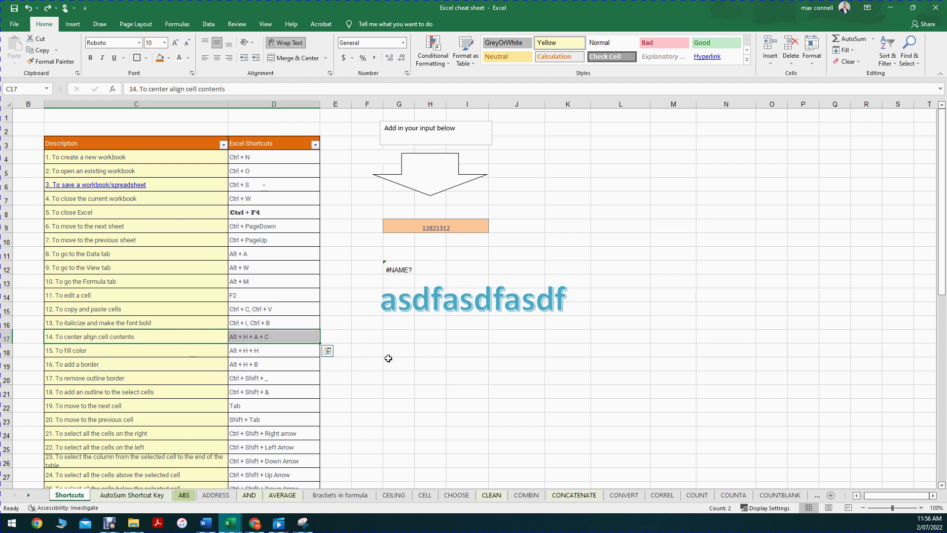
click(389, 359)
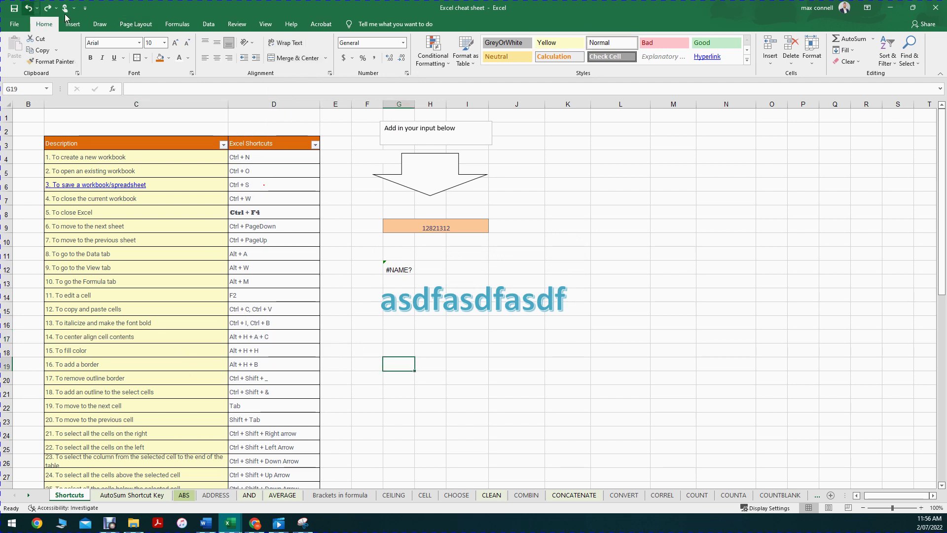
click(47, 12)
key(ctrl+z)
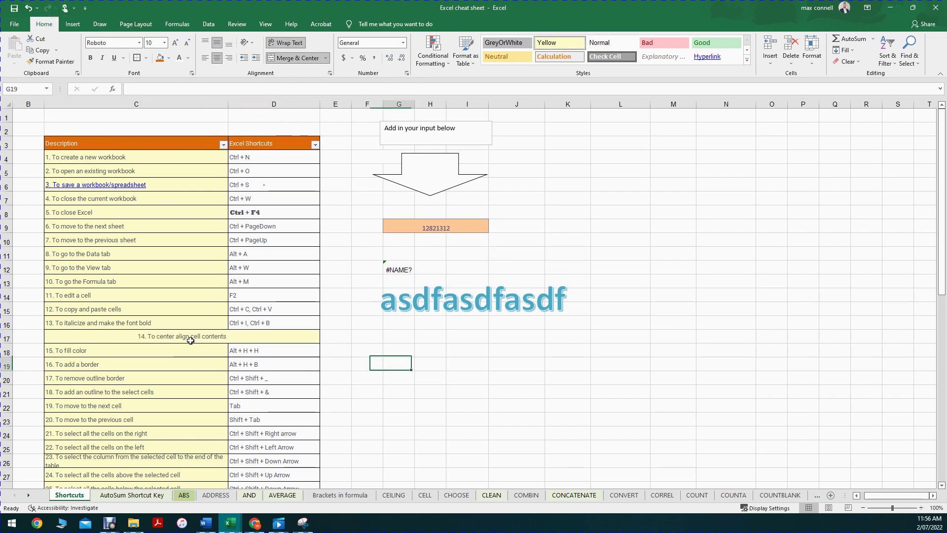
Undo the merge of C17:D17 so its two cells are separate again
click(45, 9)
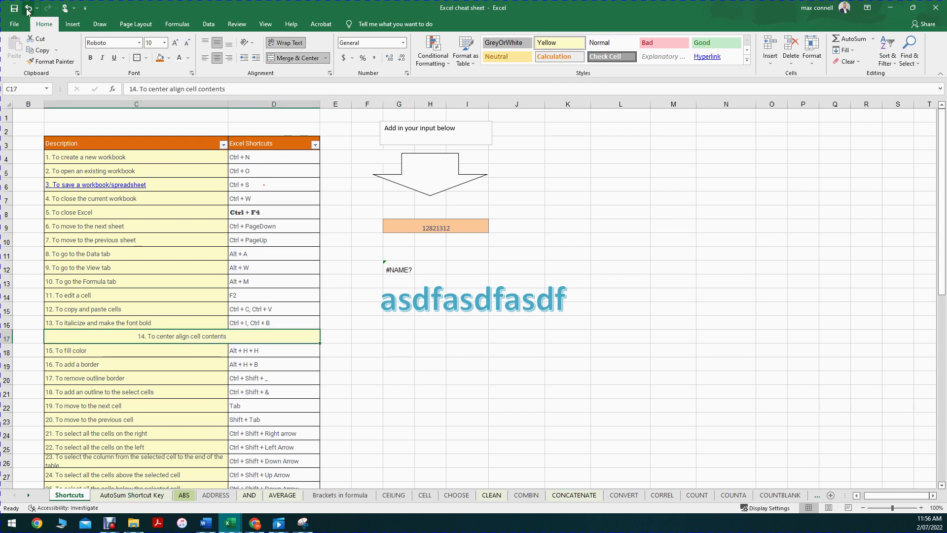
click(27, 11)
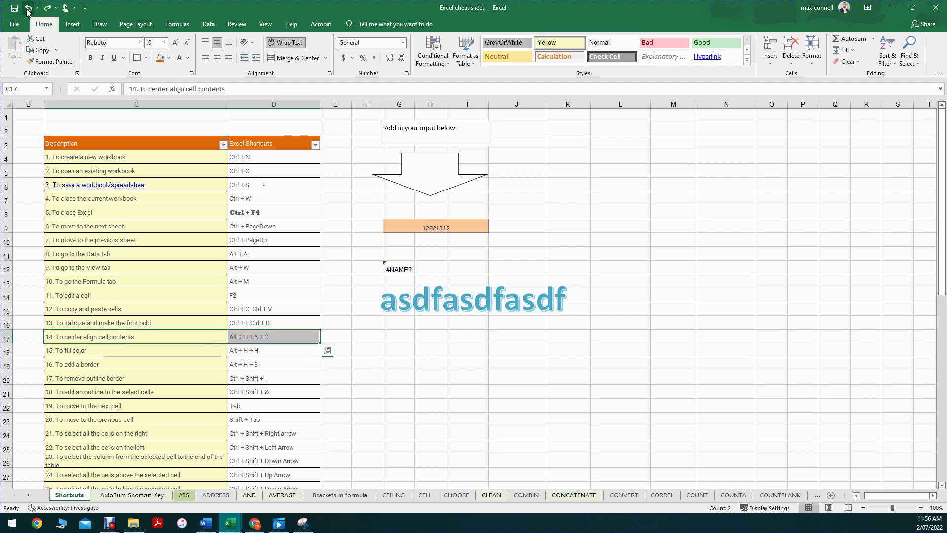
click(440, 393)
click(376, 351)
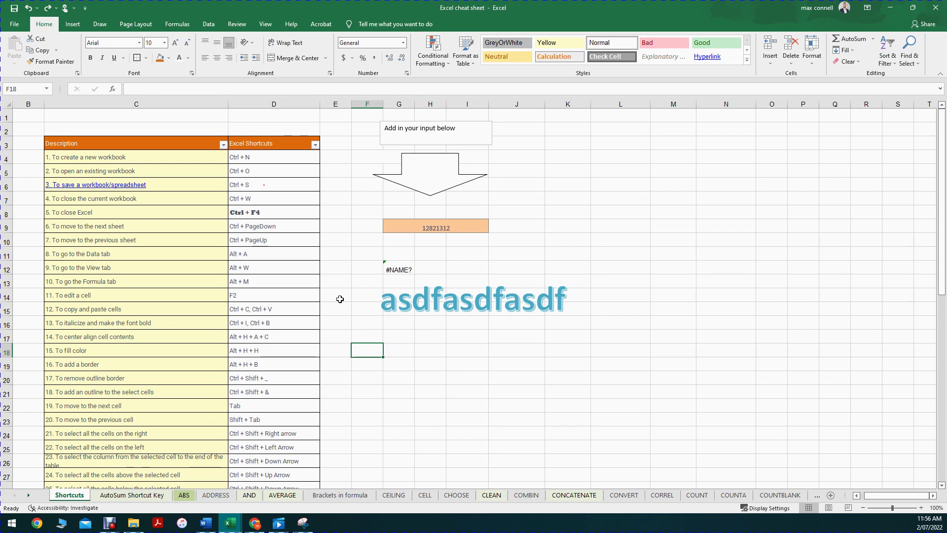
click(177, 24)
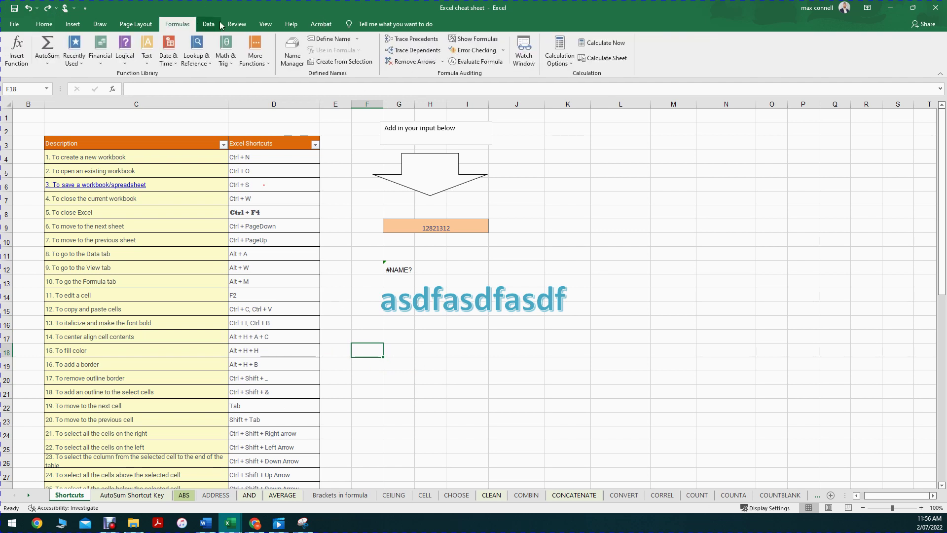
click(208, 23)
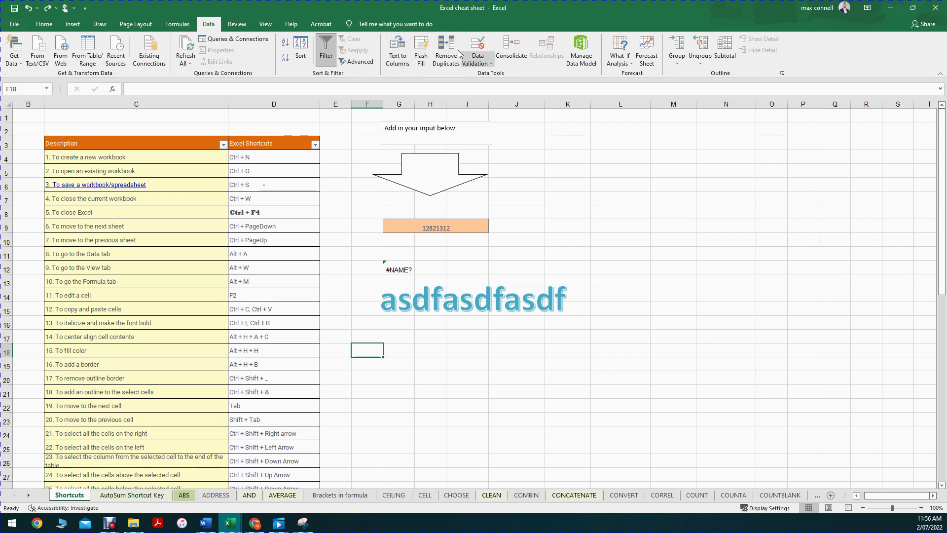
click(631, 60)
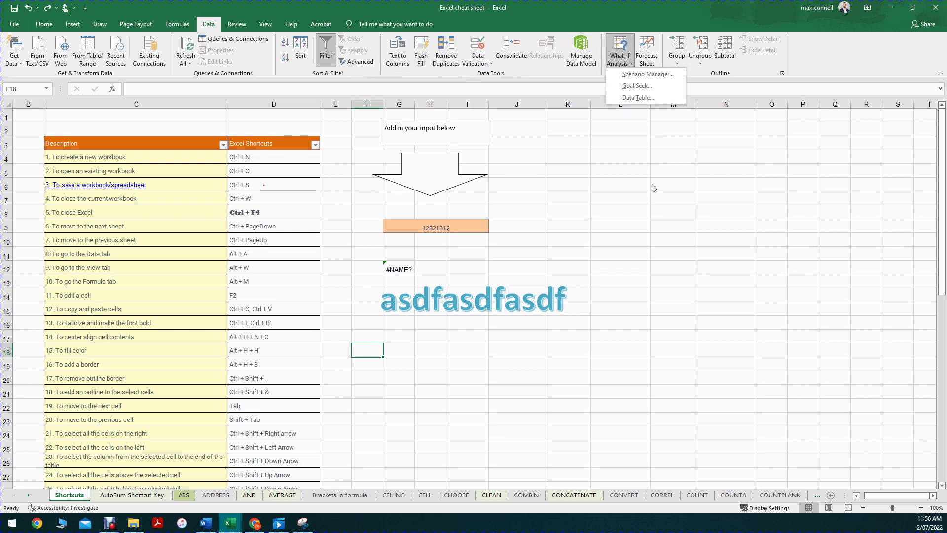
click(608, 179)
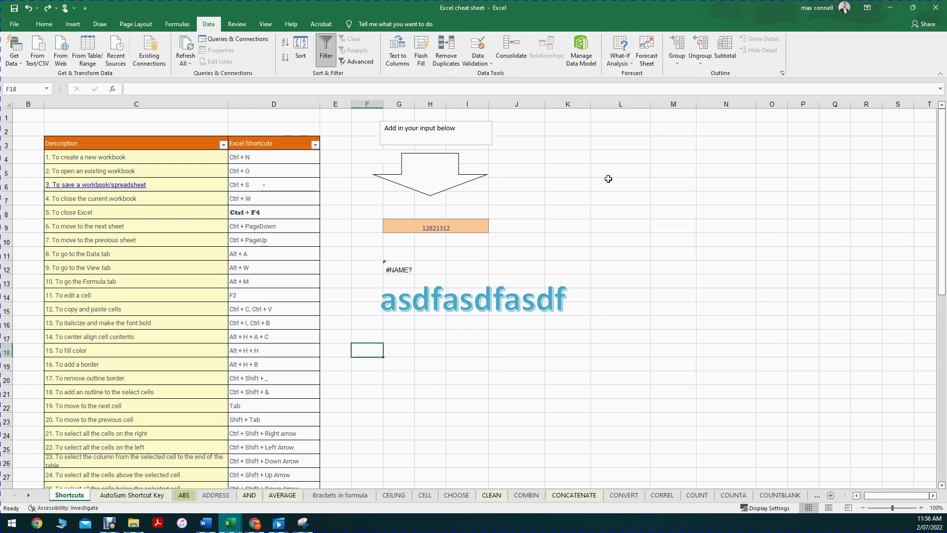
Group rows 4 to 15 of the shortcuts table and collapse the group
click(679, 58)
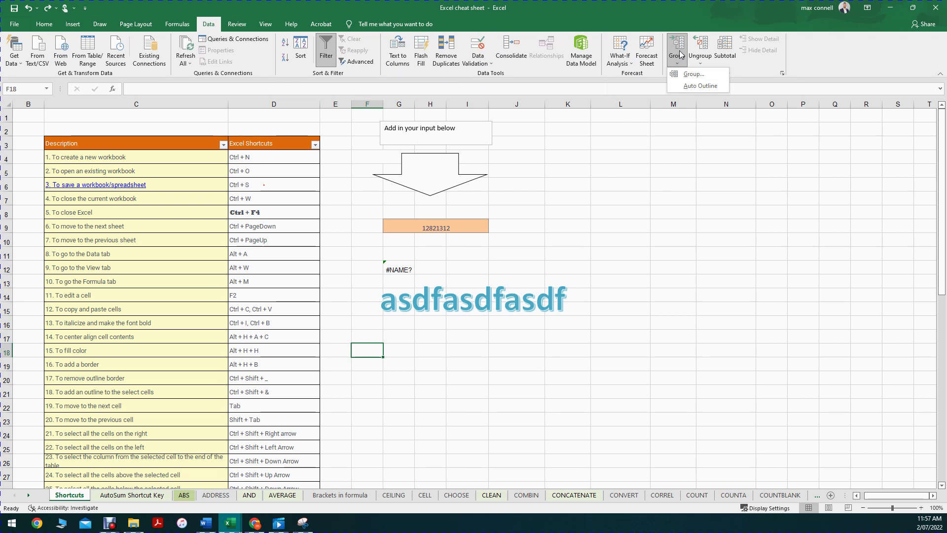
key(Escape)
drag(4, 159, 5, 312)
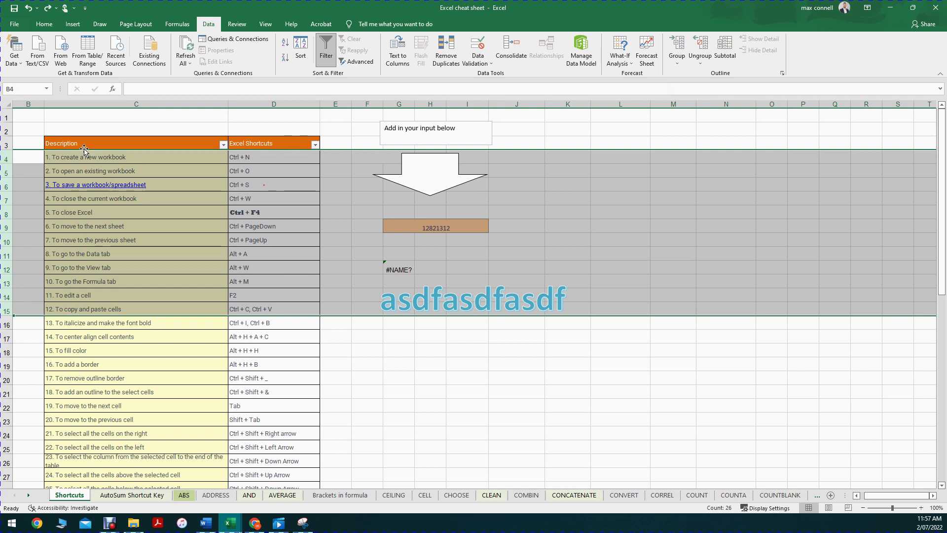
click(685, 48)
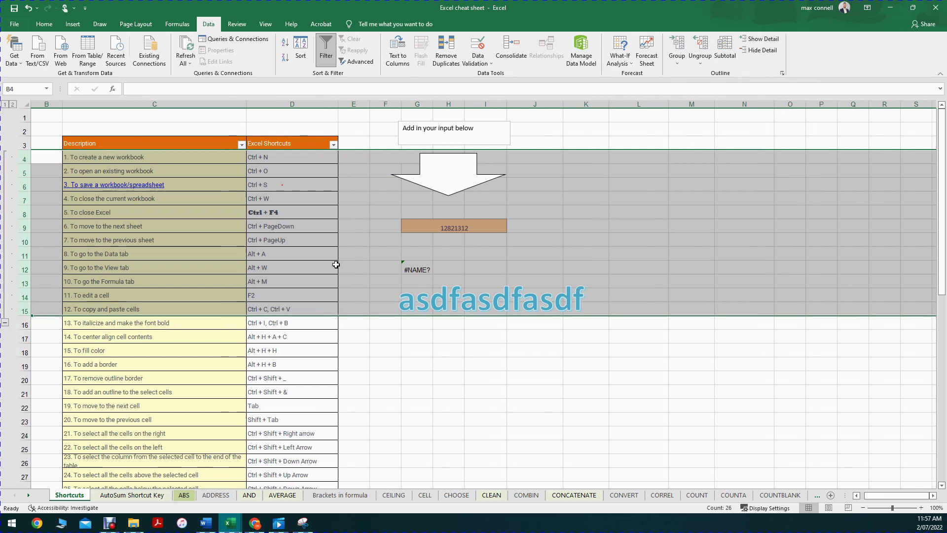
click(6, 323)
click(368, 256)
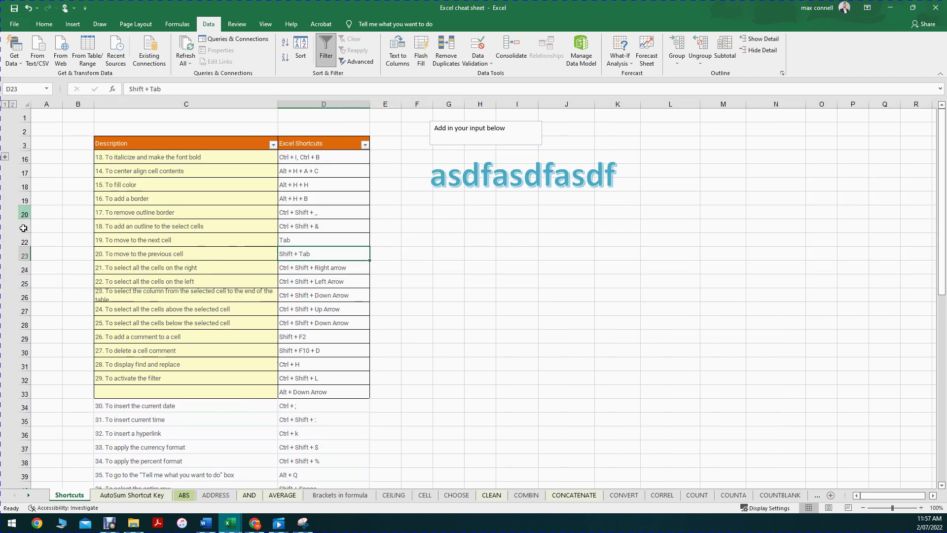
Hide rows 20 to 23, entries 17 to 20 of the shortcuts table
drag(19, 215, 22, 255)
right_click(23, 249)
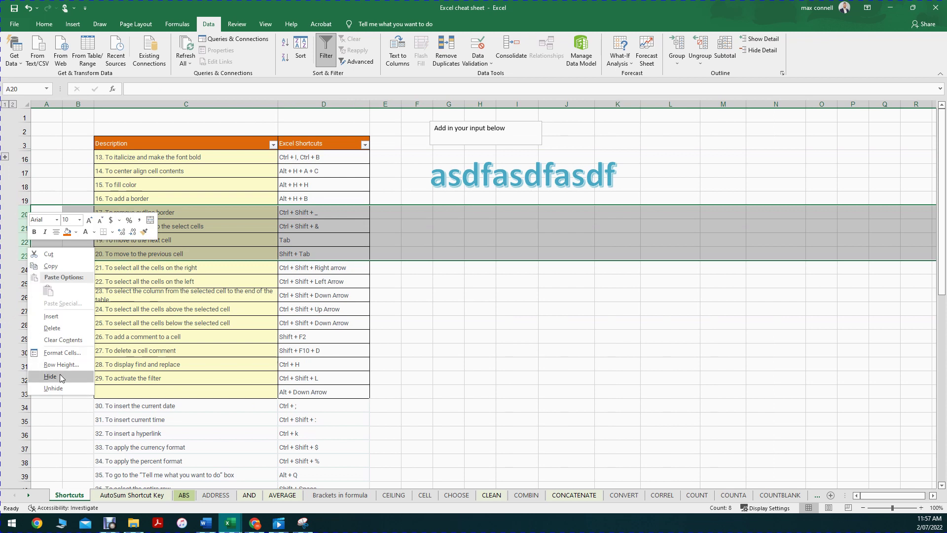
click(50, 377)
click(78, 268)
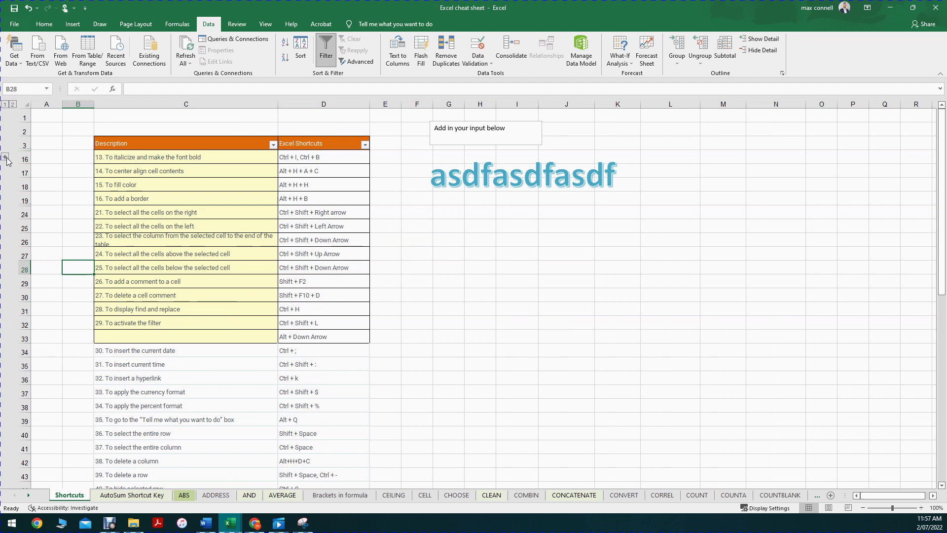
Expand the collapsed group of rows 4 to 15
drag(22, 197, 19, 244)
click(167, 213)
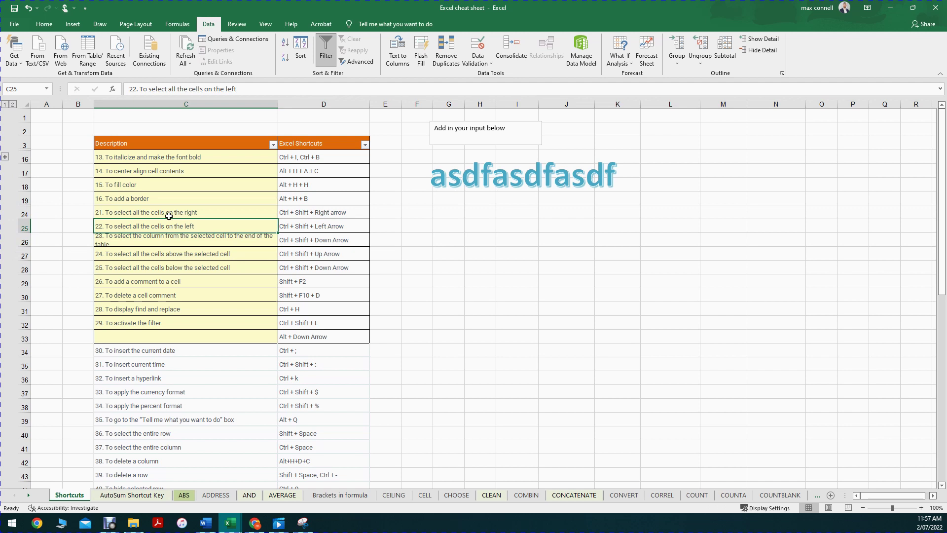
click(227, 223)
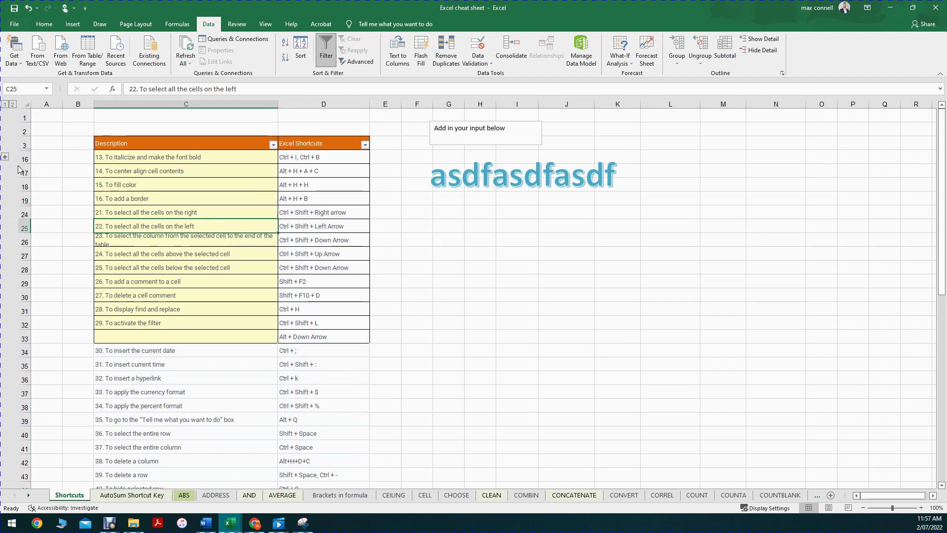
click(5, 157)
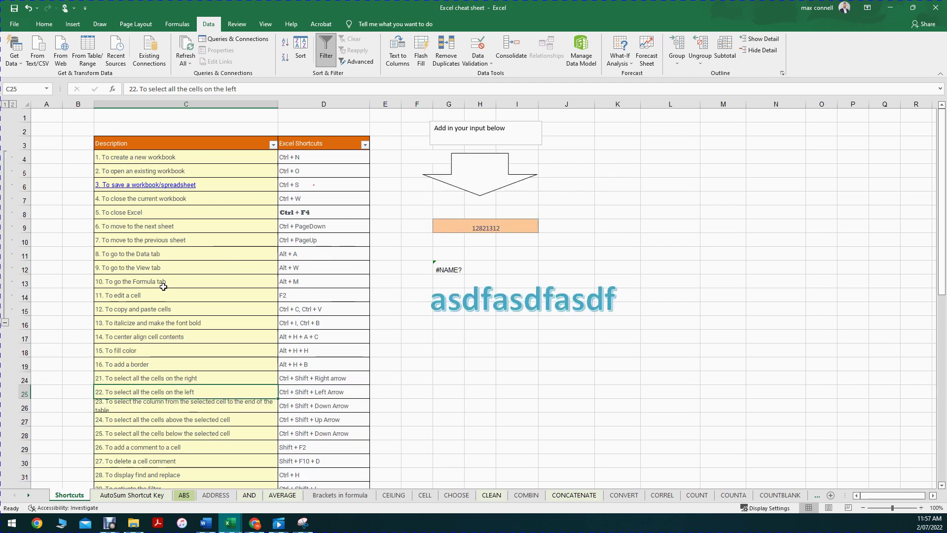
Undo the hiding of rows 20 to 23 and the grouping of rows 4 to 15
click(33, 9)
click(30, 9)
click(29, 9)
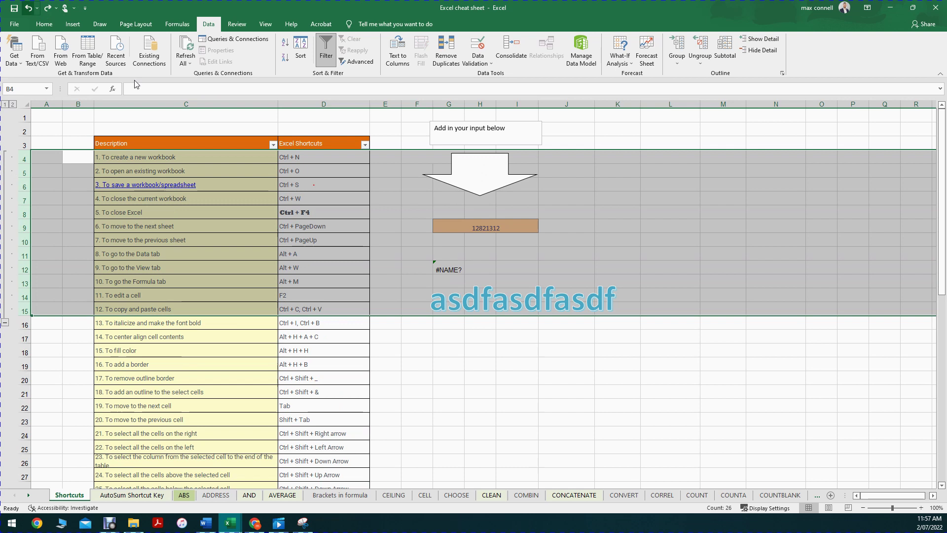
click(29, 8)
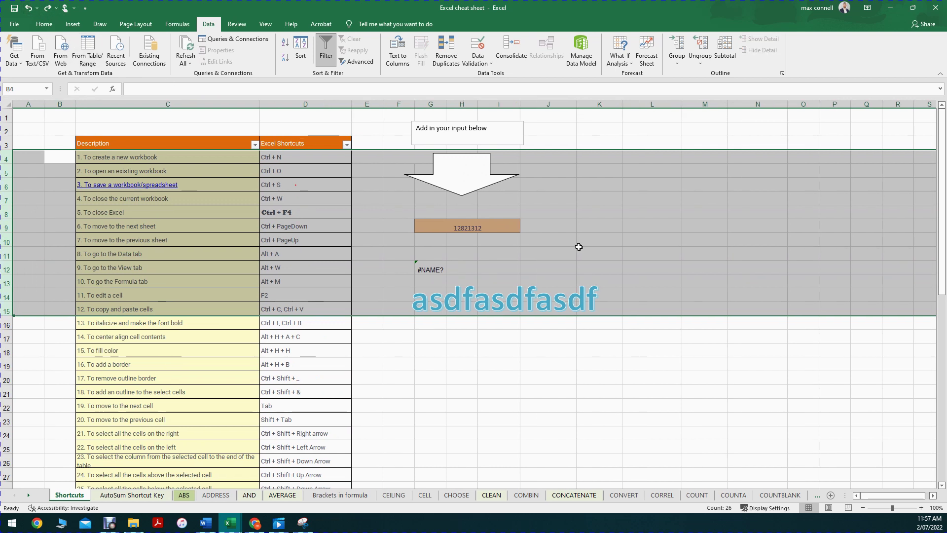
click(735, 237)
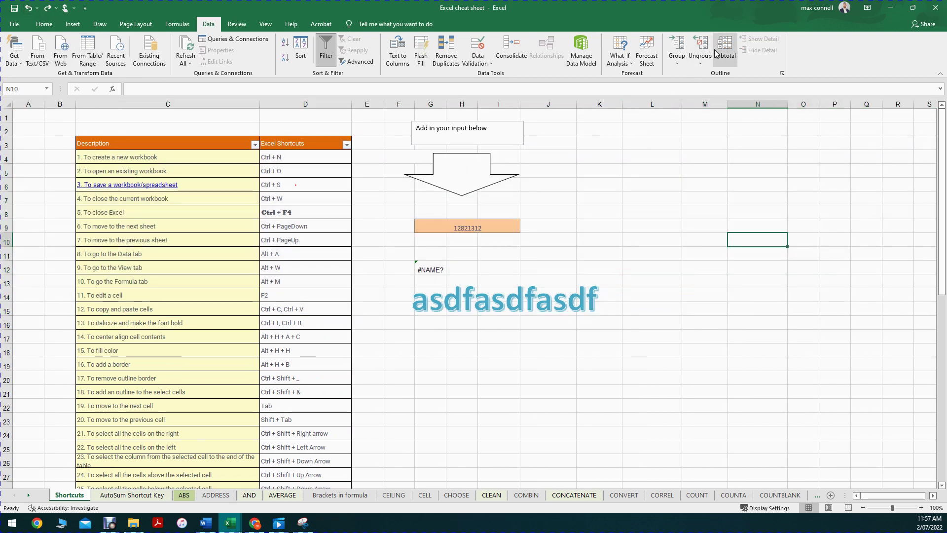
Run a spelling check on the sheet, close it without changes, and delete the "asdfasdfasdf" WordArt
click(236, 25)
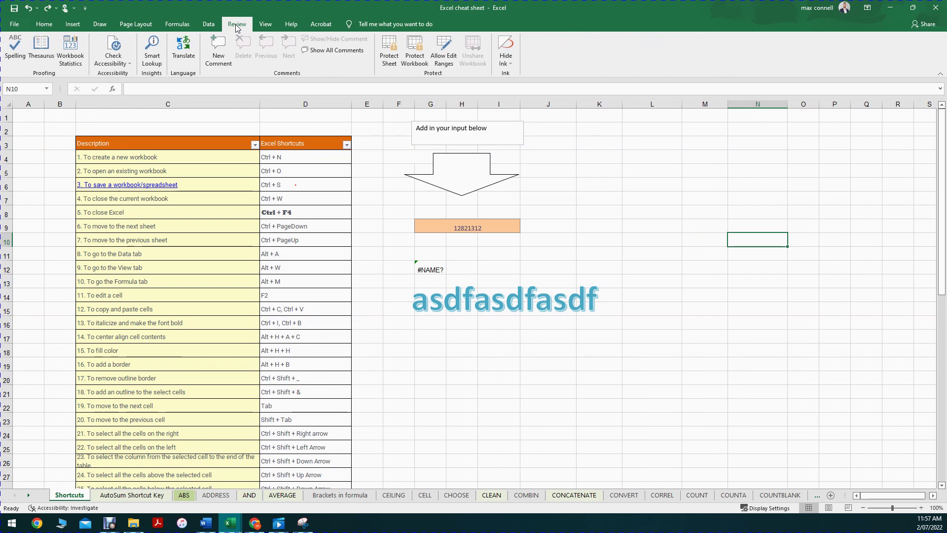
click(15, 48)
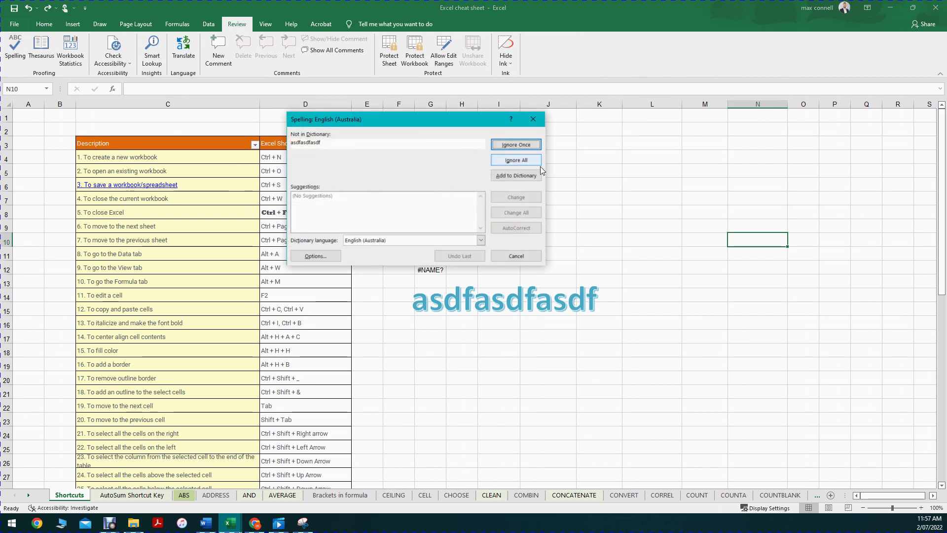
click(532, 119)
click(526, 325)
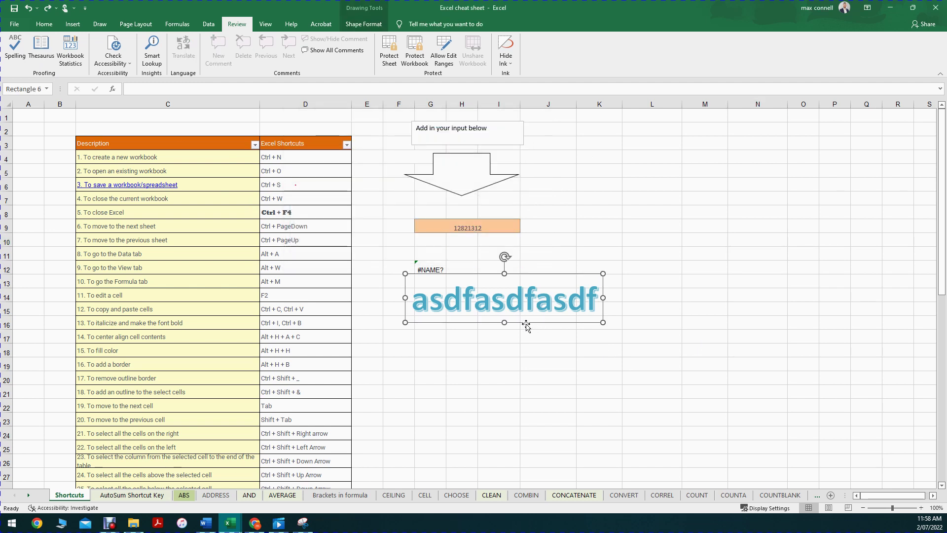
key(Delete)
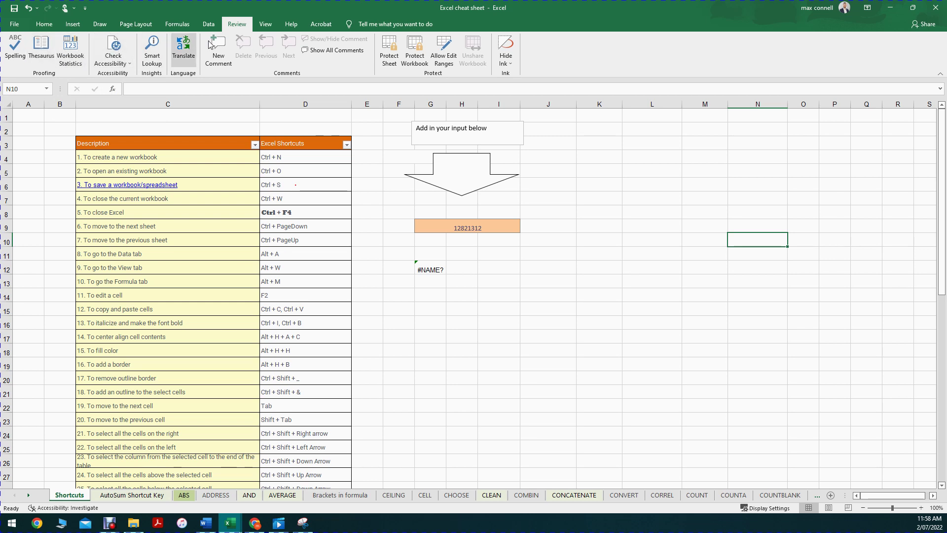
Add a comment to cell E6, replacing the author's name in it with "This formula looks wrong"
click(406, 226)
click(378, 189)
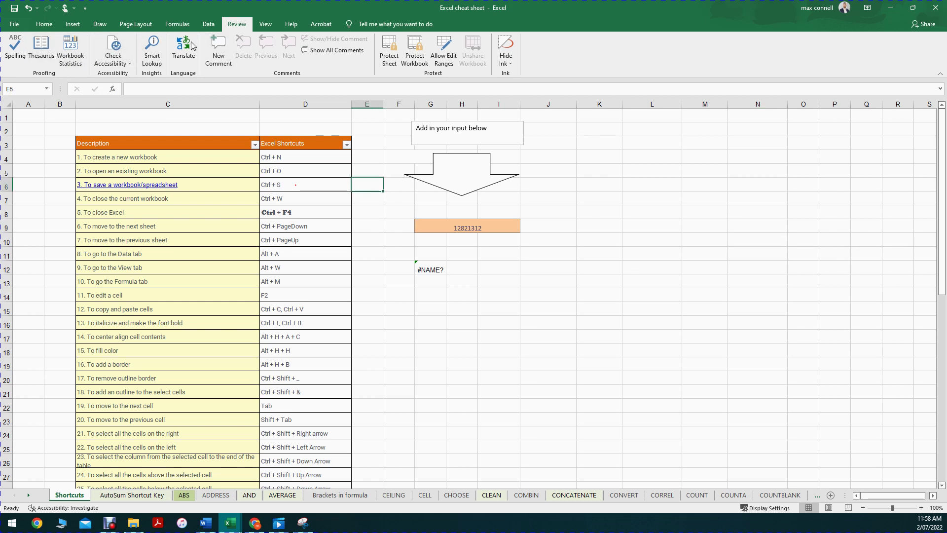
click(219, 50)
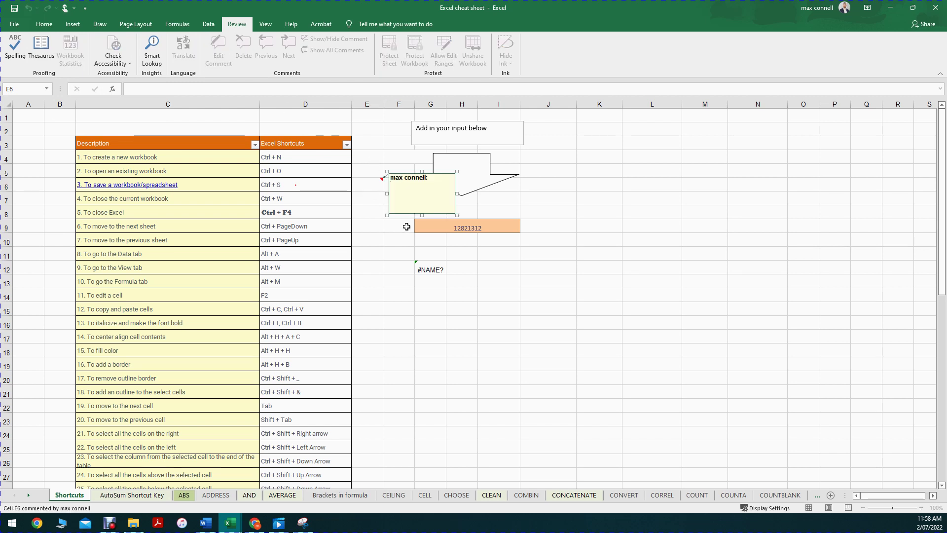
key(ctrl+a)
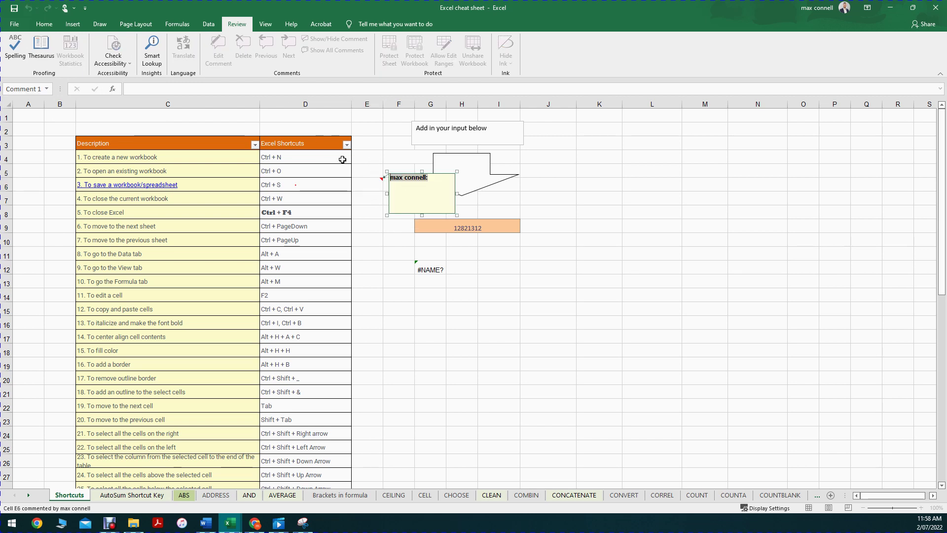
key(BackSpace)
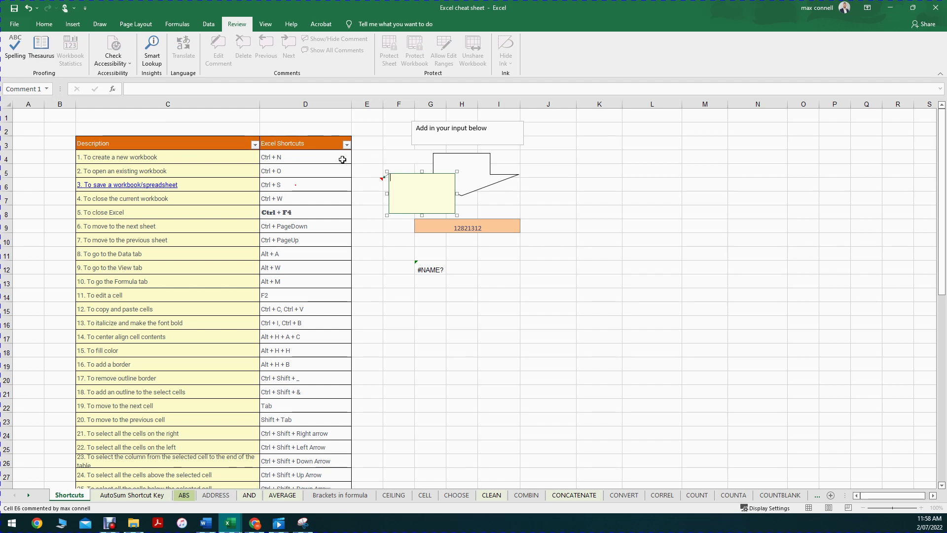
text(This formula looks wrong)
click(339, 222)
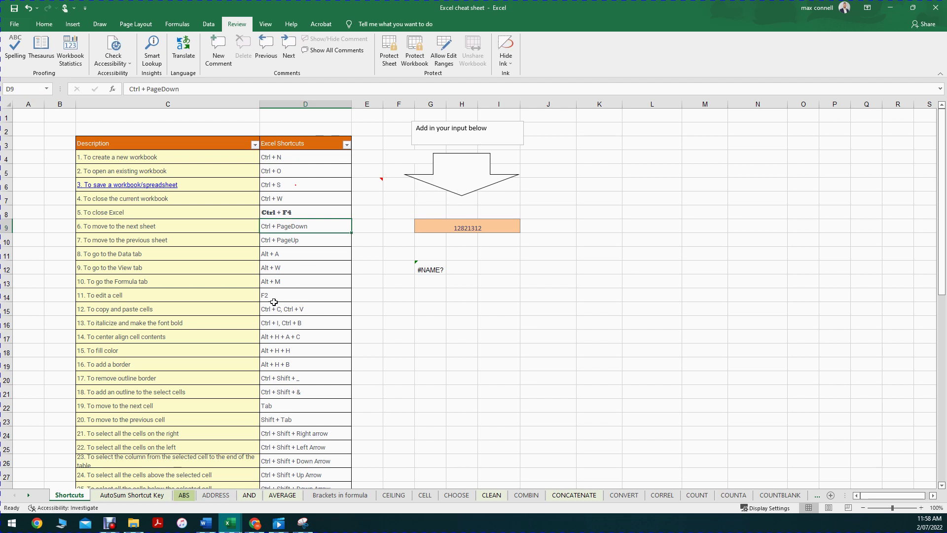
Switch to the AutoSum Shortcut Key sheet, go to the previous comment and on to the next one, continuing from the workbook's beginning
key(ctrl+Page_Down)
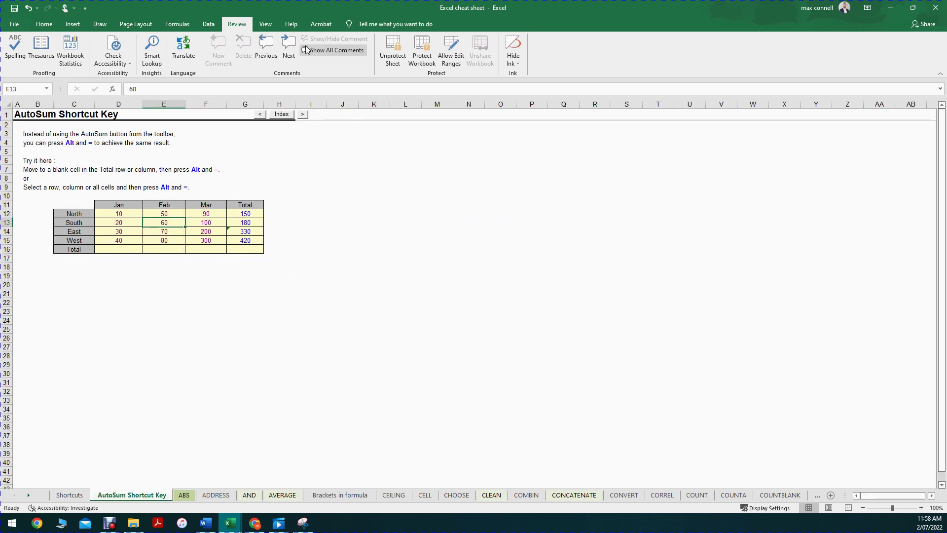
click(266, 52)
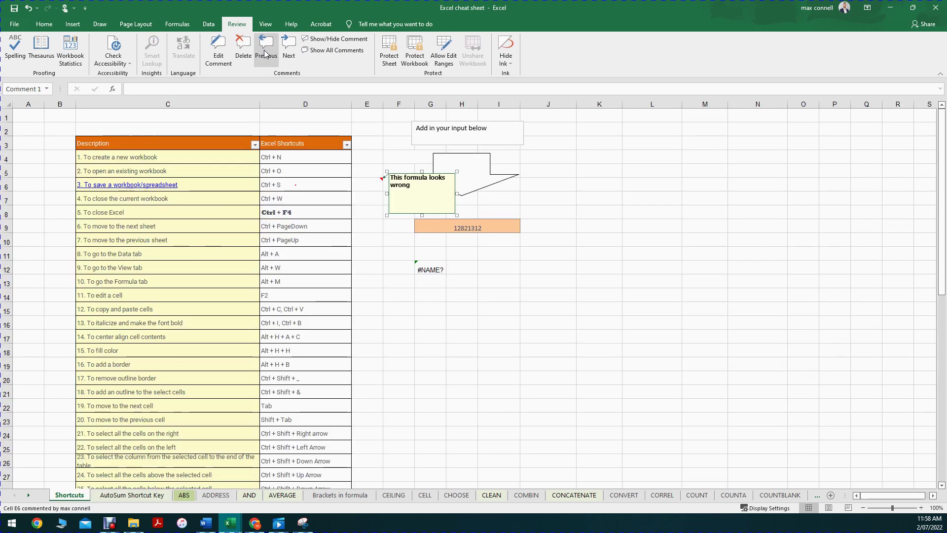
click(286, 55)
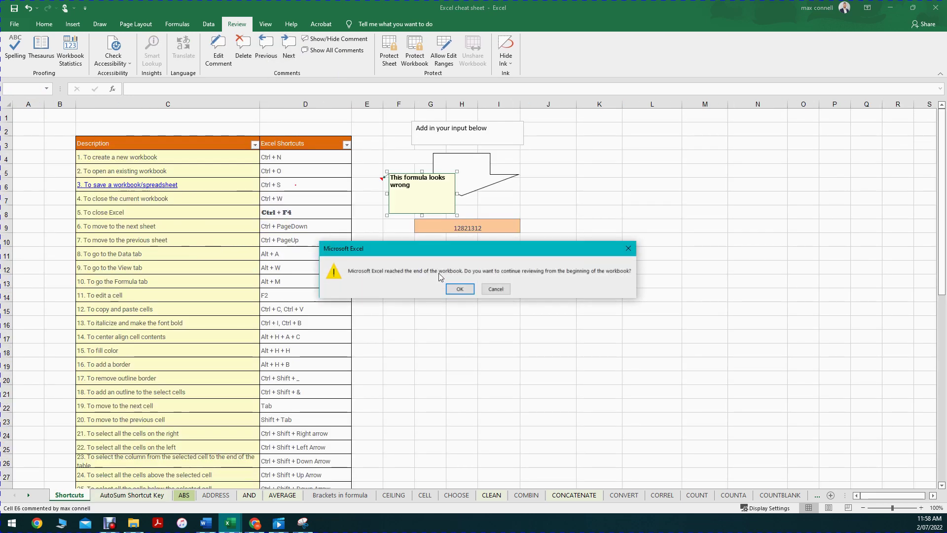
click(458, 291)
click(364, 174)
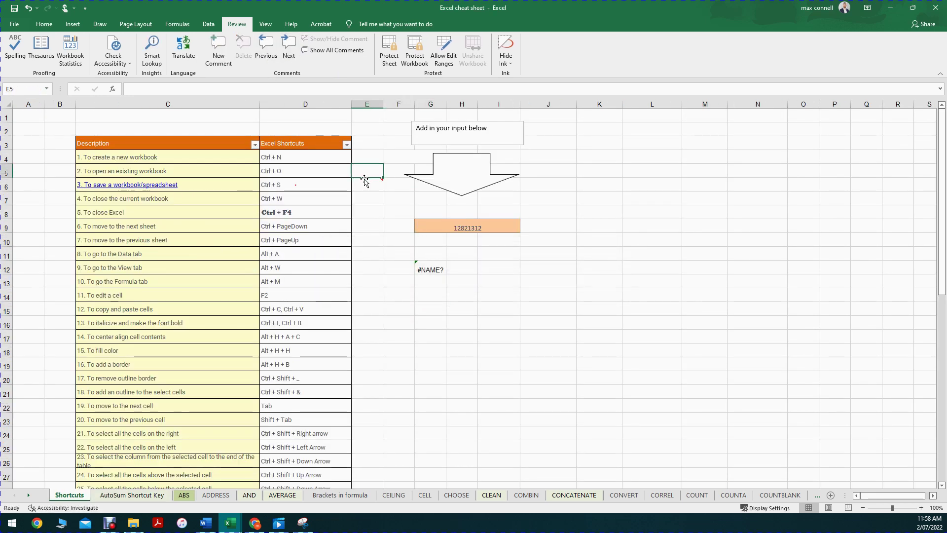
Delete the comment from cell E6
right_click(362, 184)
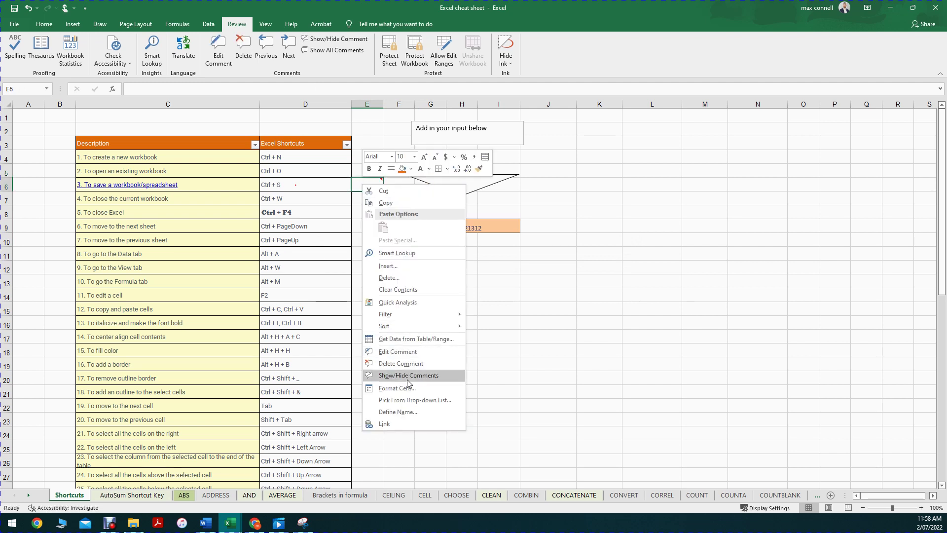
click(409, 364)
click(290, 268)
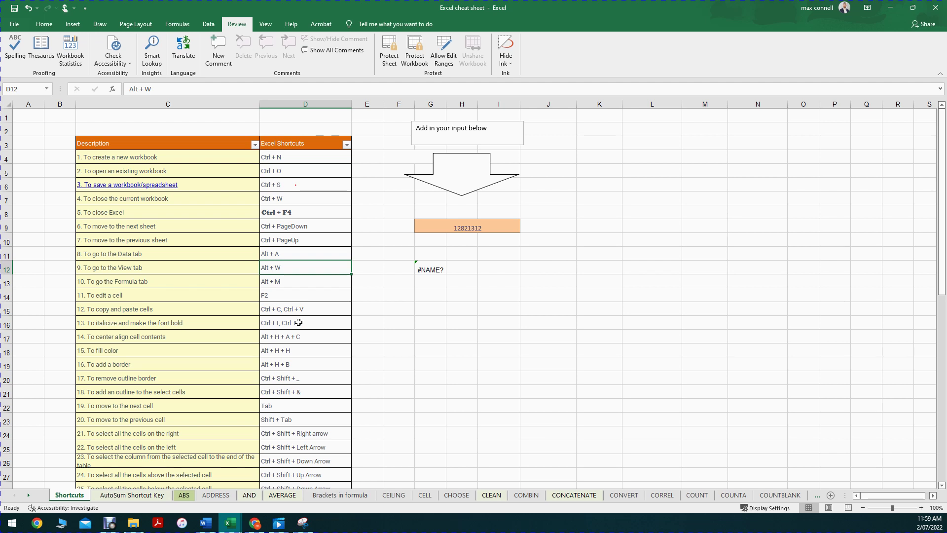
Switch the Shortcuts sheet to Page Break Preview and move the vertical page break after column C out to the print area's edge
click(266, 24)
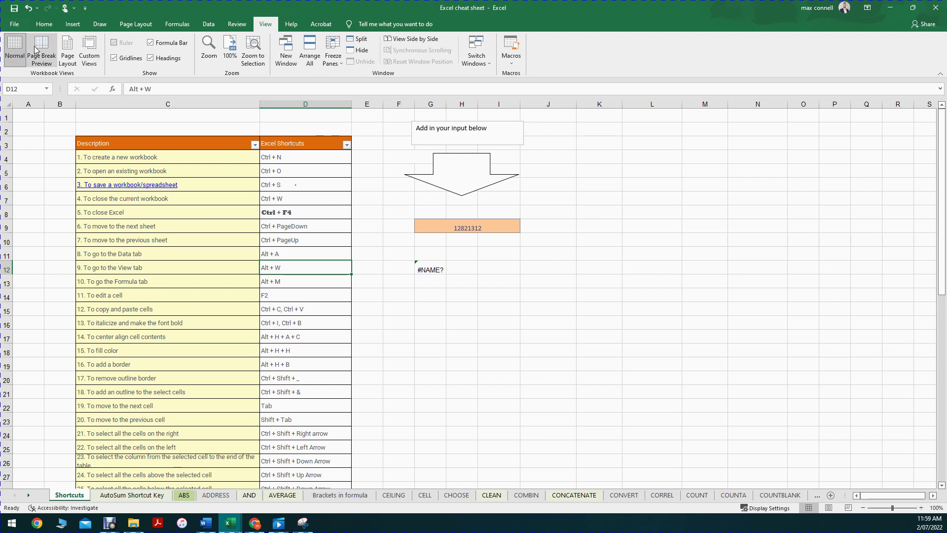
click(53, 64)
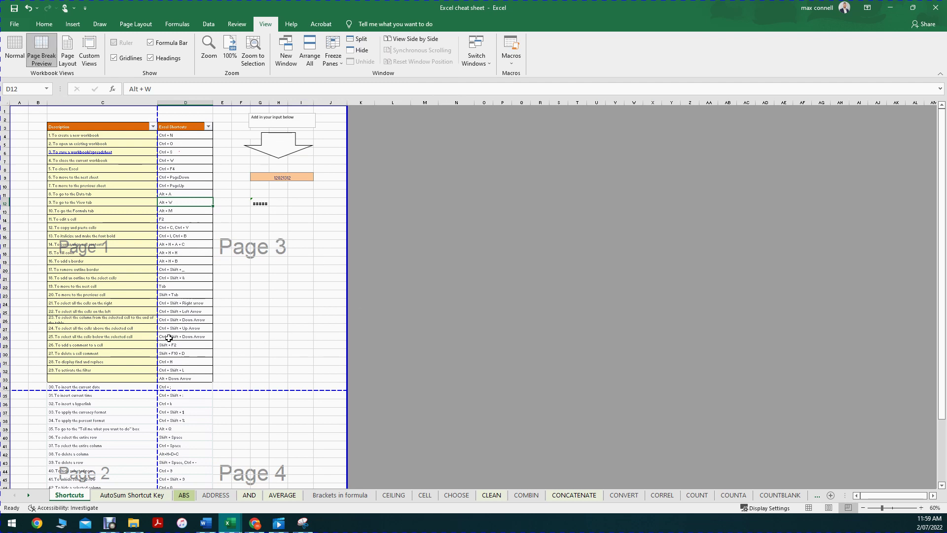
drag(154, 336, 347, 313)
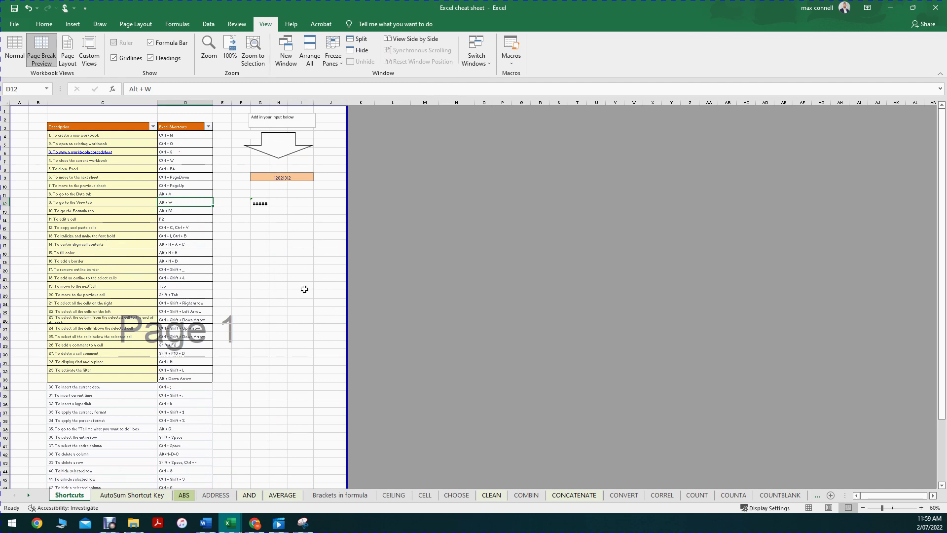
scroll(296, 287, down, 3)
scroll(171, 258, up, 3)
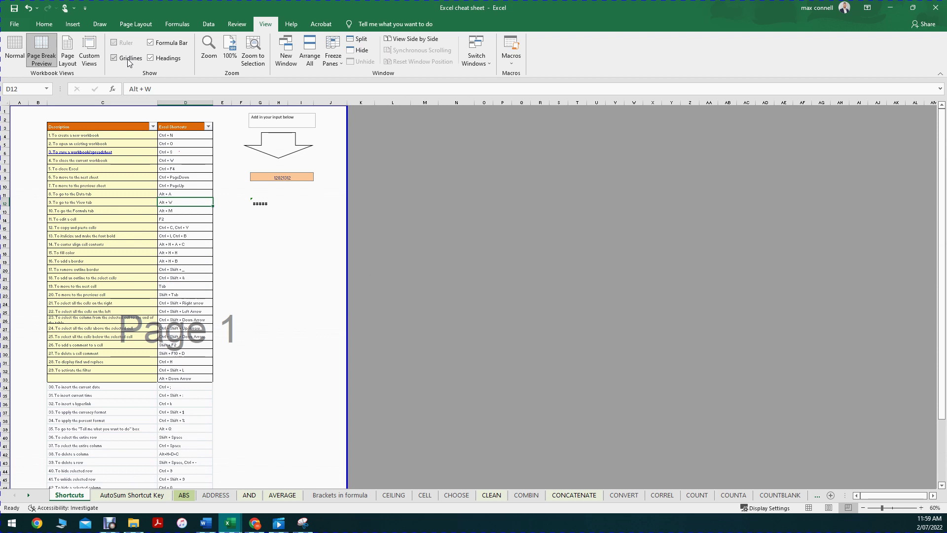
Select cells I16:J35, hide the sheet's gridlines and show them again
drag(301, 234, 338, 392)
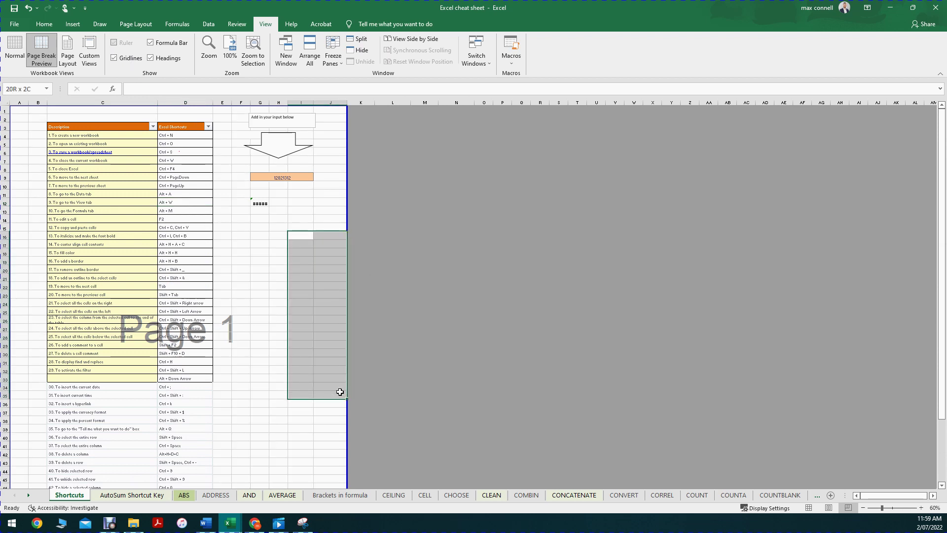
click(115, 59)
click(117, 59)
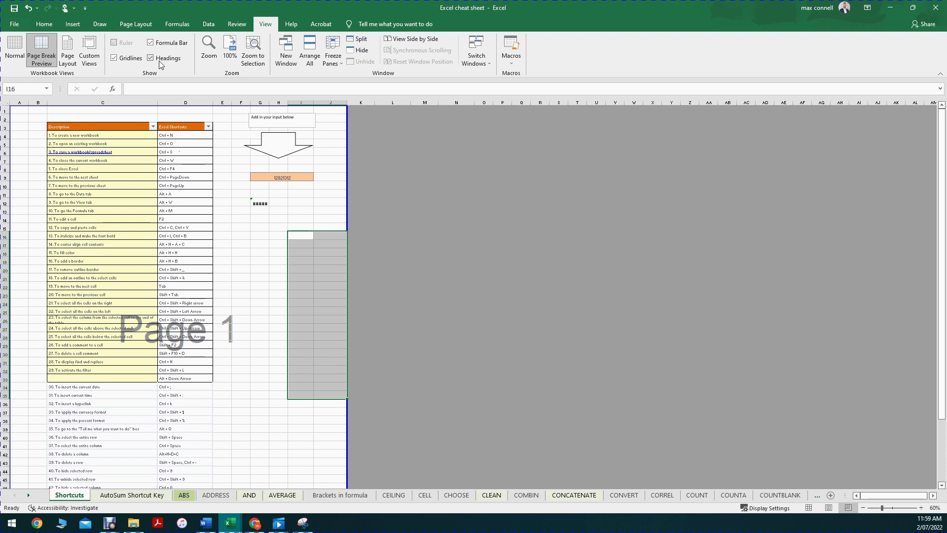
click(254, 241)
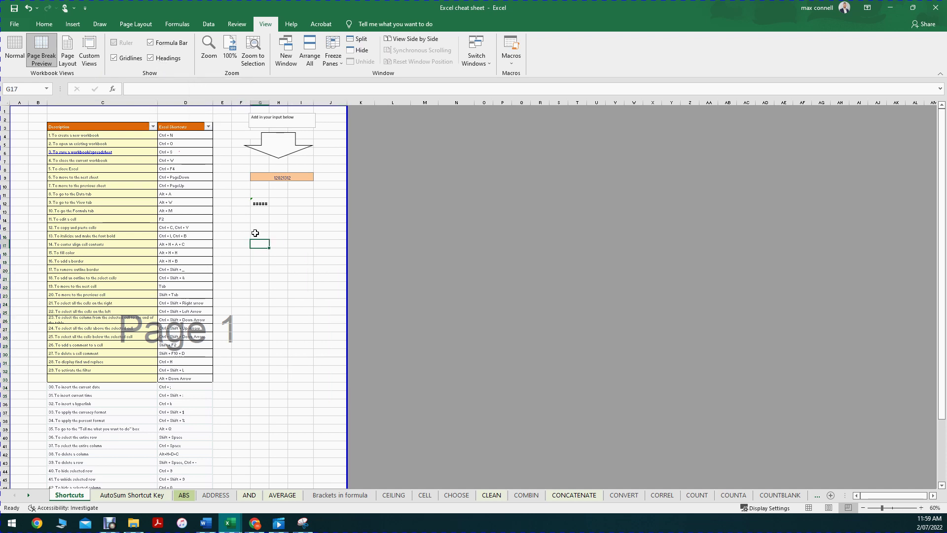
Select cell H14 and look at the available freeze pane options
click(275, 222)
click(331, 62)
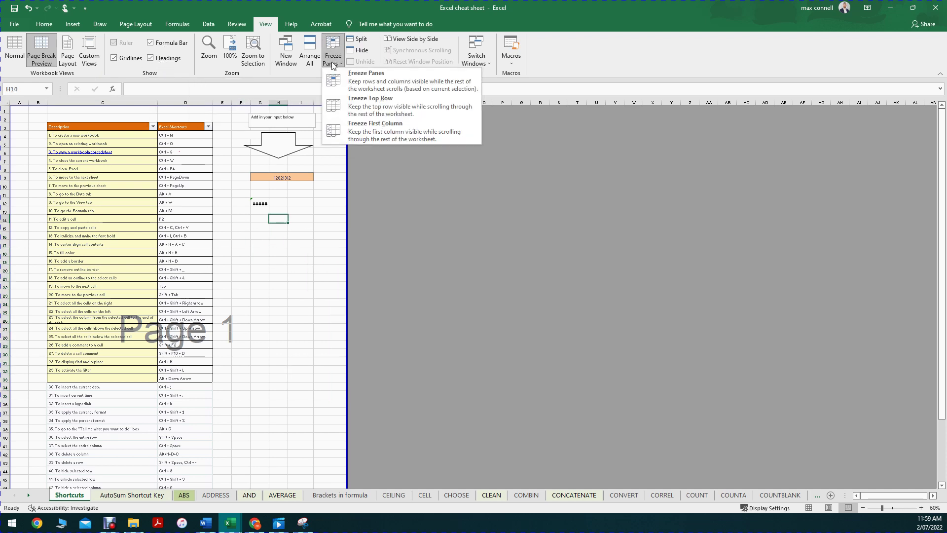
click(342, 81)
drag(298, 213, 285, 195)
click(283, 234)
View the AutoSum Shortcut Key and ADDRESS sheets with their fixed title rows, and return to the Shortcuts sheet
click(136, 496)
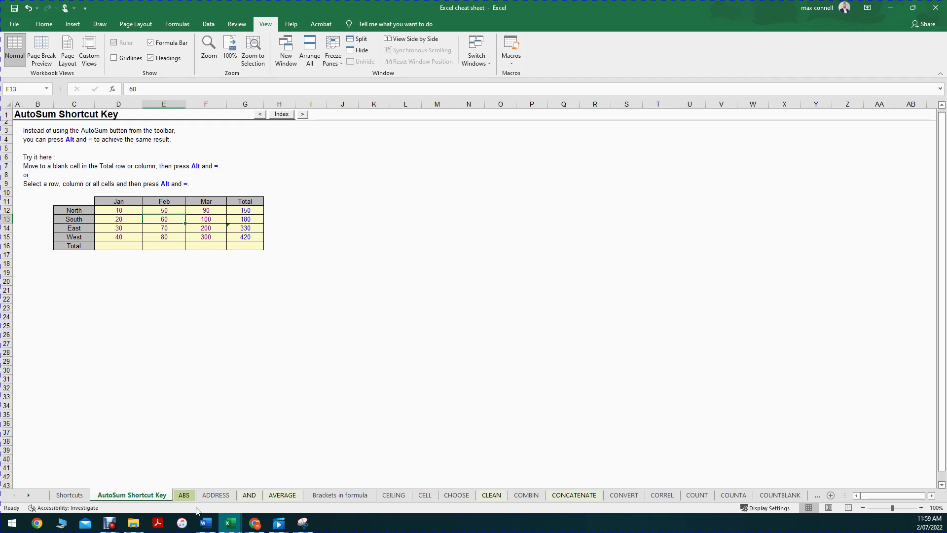
click(232, 495)
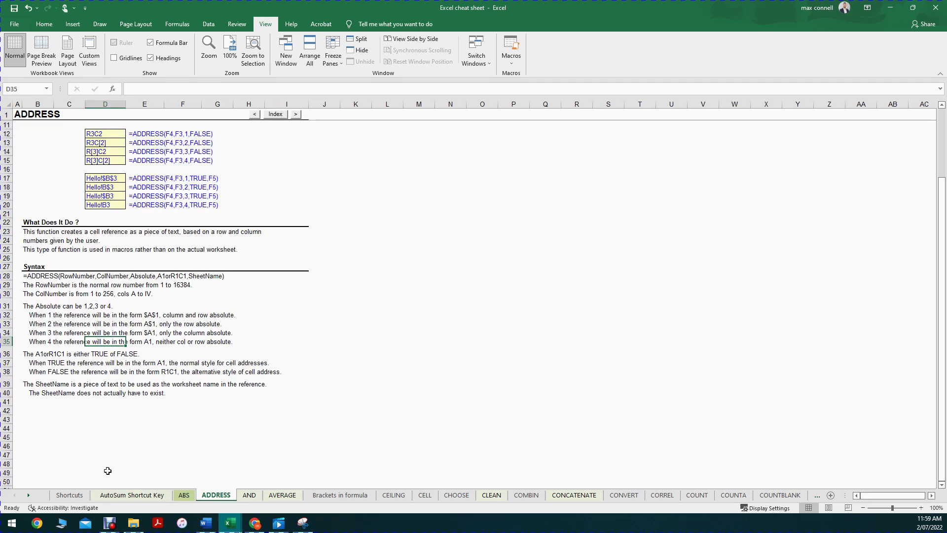
click(69, 495)
Look through the shortcuts table from top to bottom to see how its Description and Excel Shortcuts header row behaves
click(71, 168)
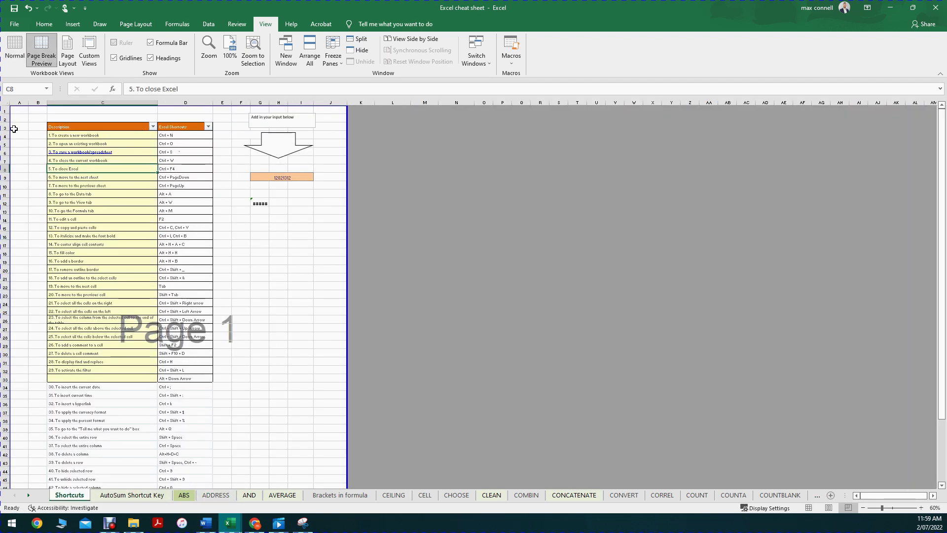
scroll(124, 175, down, 3)
scroll(123, 175, up, 3)
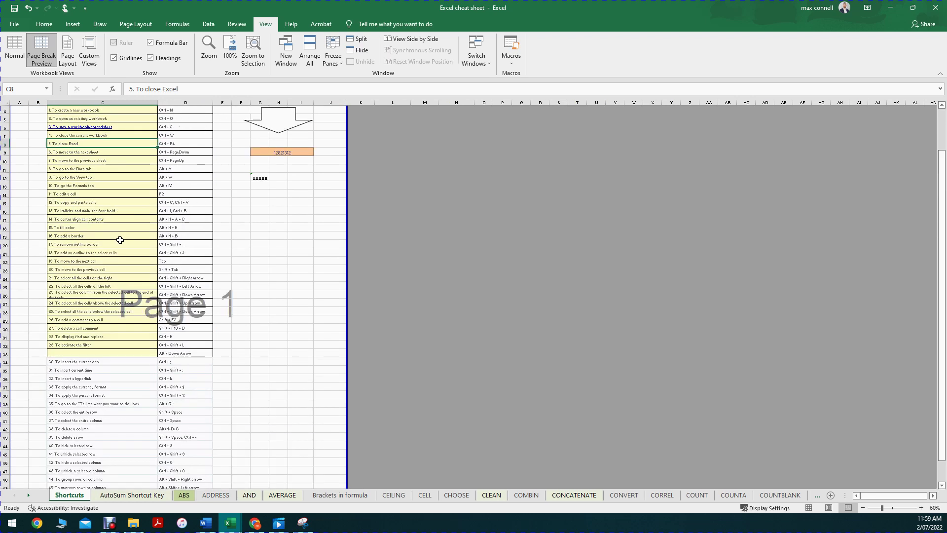
drag(73, 128, 207, 126)
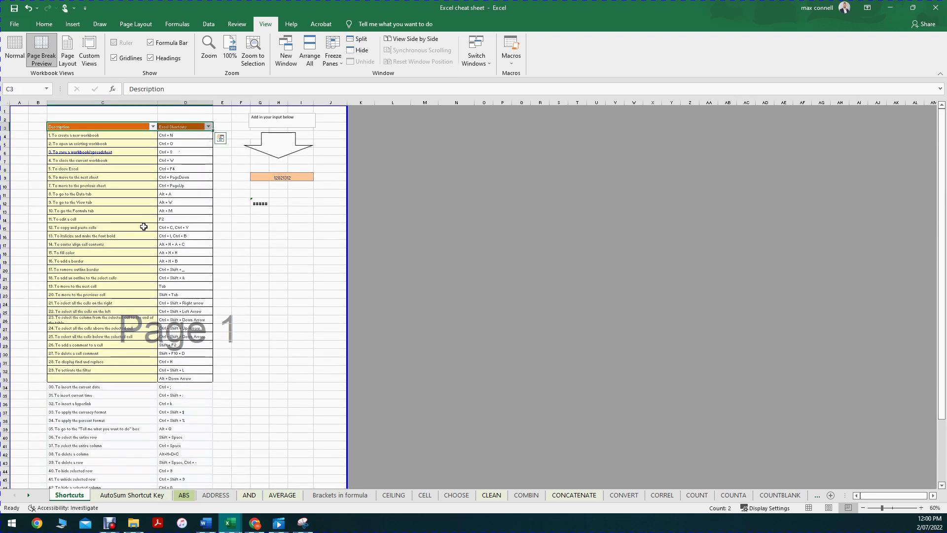
scroll(210, 410, down, 4)
scroll(326, 387, down, 3)
scroll(104, 317, up, 7)
click(176, 220)
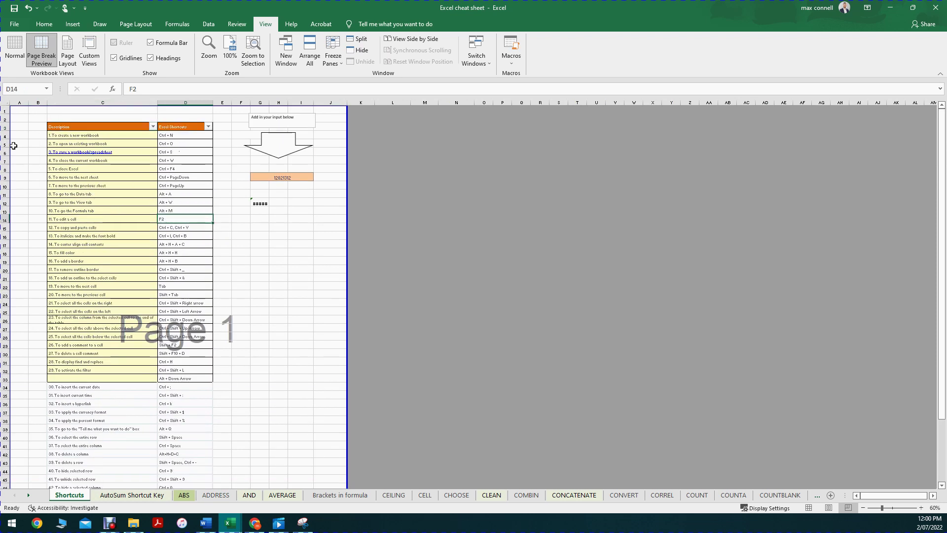
Freeze rows 1 to 3 of the Shortcuts sheet above cell A4
drag(3, 136, 3, 112)
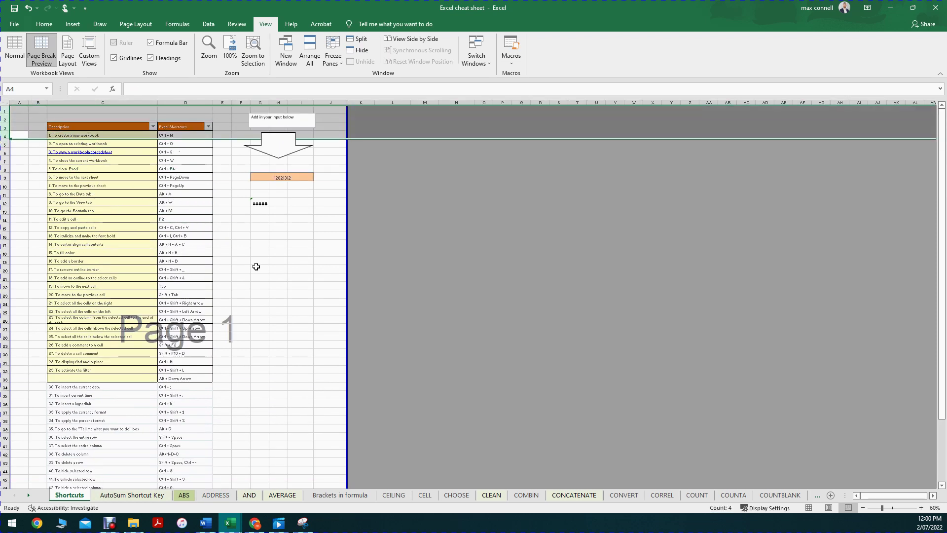
click(335, 63)
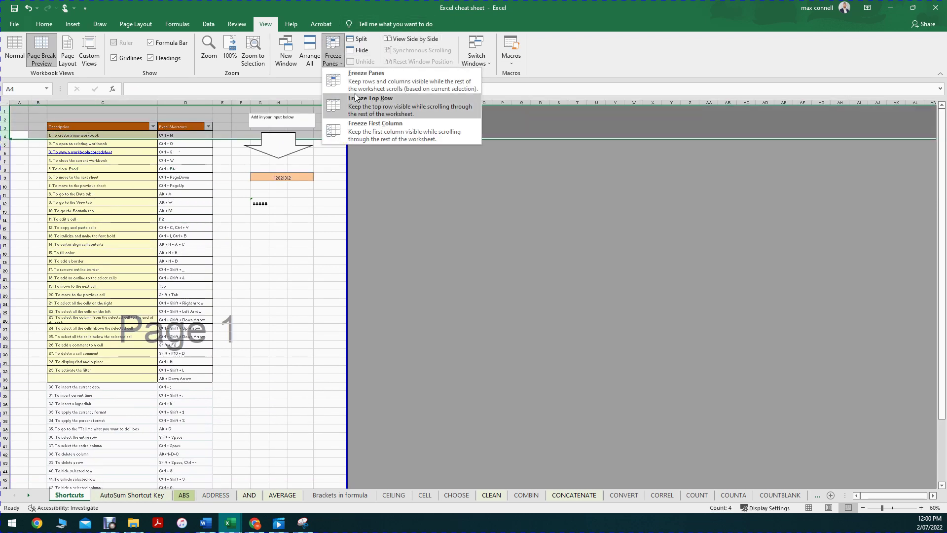
click(415, 78)
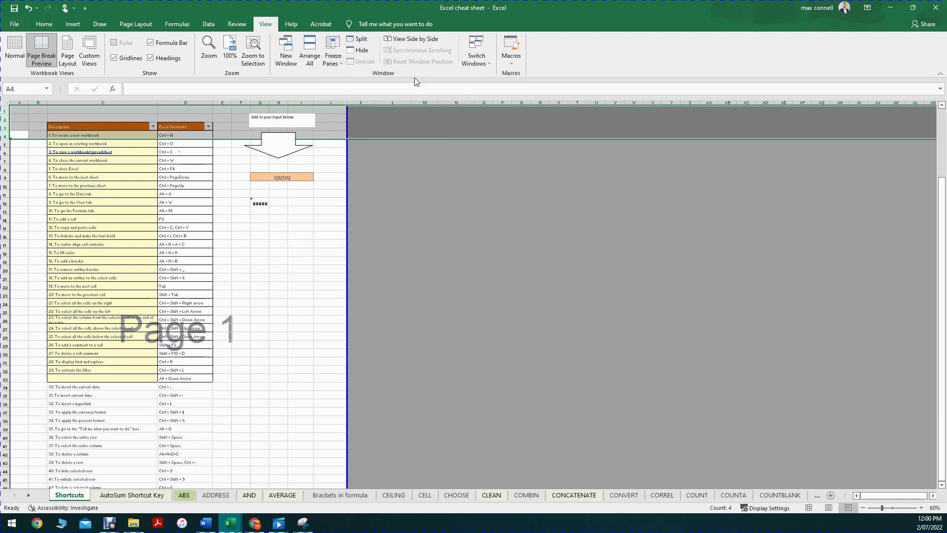
click(242, 228)
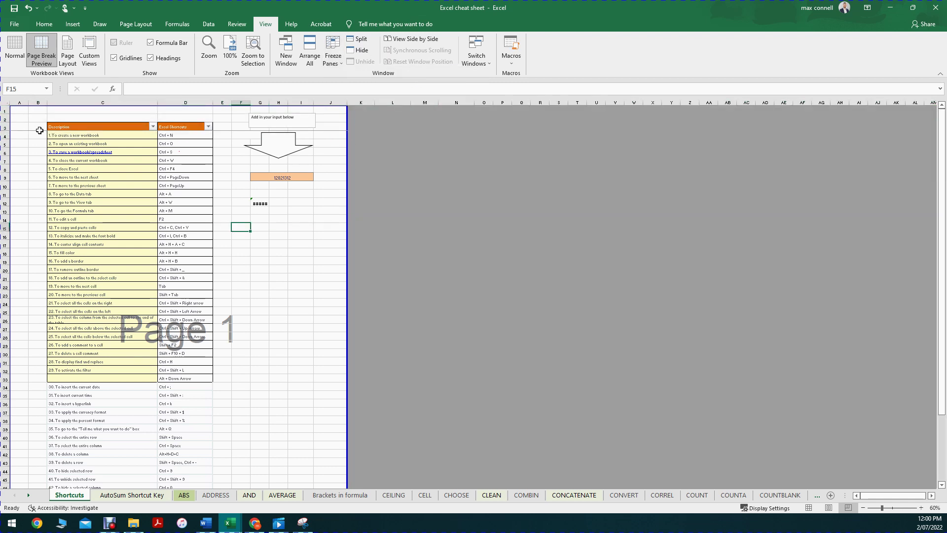
Look down the whole shortcuts list and back to check the frozen header rows
scroll(327, 159, down, 5)
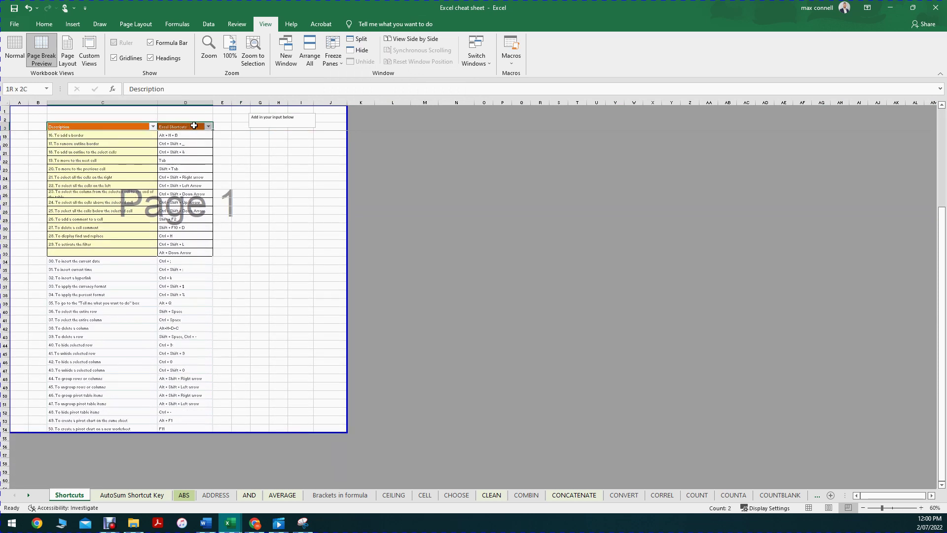
click(319, 204)
scroll(287, 191, down, 1)
scroll(288, 191, down, 6)
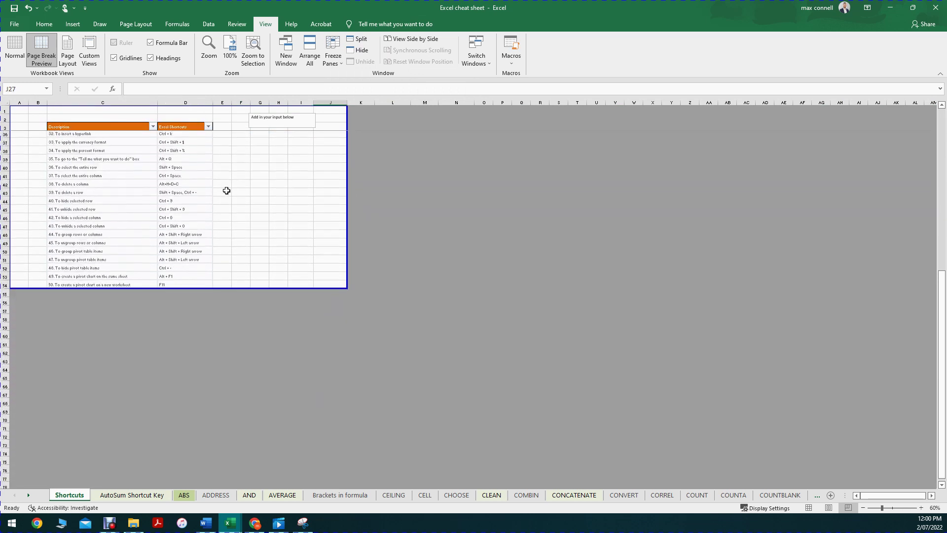
scroll(181, 179, up, 11)
click(291, 211)
mouse_move(27, 101)
mouse_down()
mouse_move(64, 101)
mouse_move(45, 101)
mouse_up()
click(222, 252)
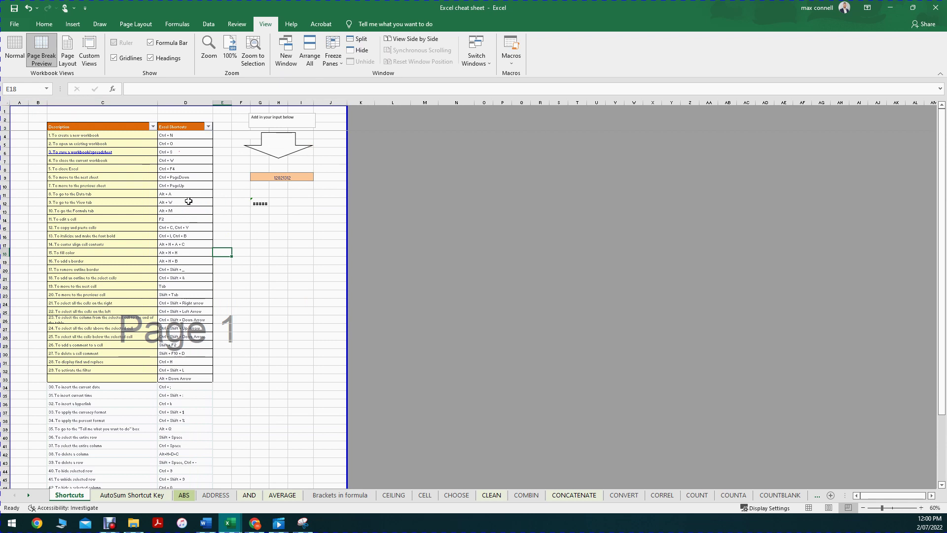
scroll(189, 201, down, 3)
scroll(159, 196, up, 3)
click(224, 269)
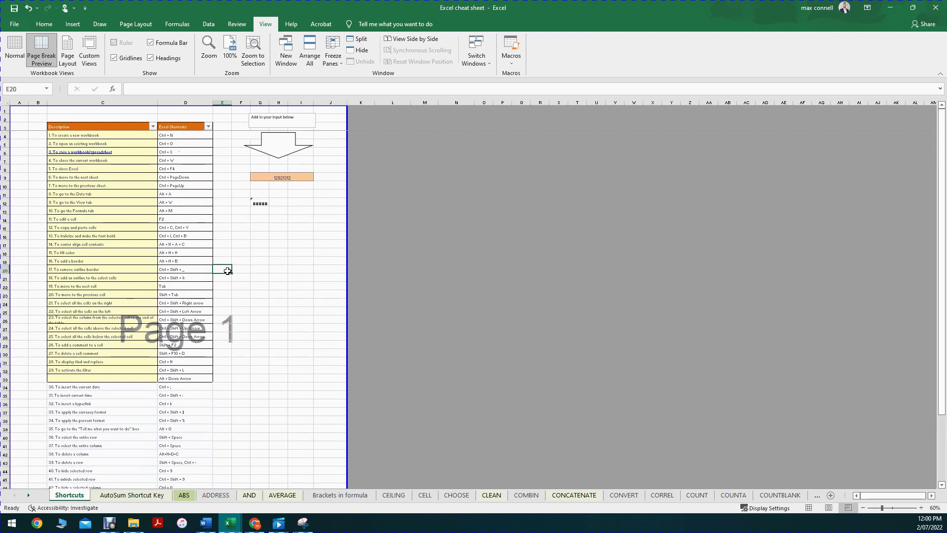
click(168, 285)
Select columns A to C starting from C and unfreeze the frozen header rows
drag(99, 102, 20, 102)
click(334, 55)
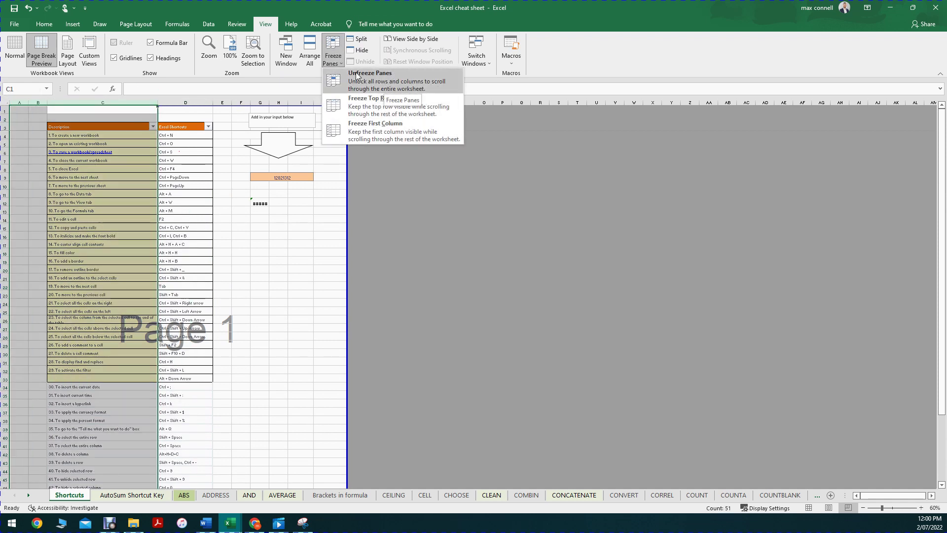
click(401, 79)
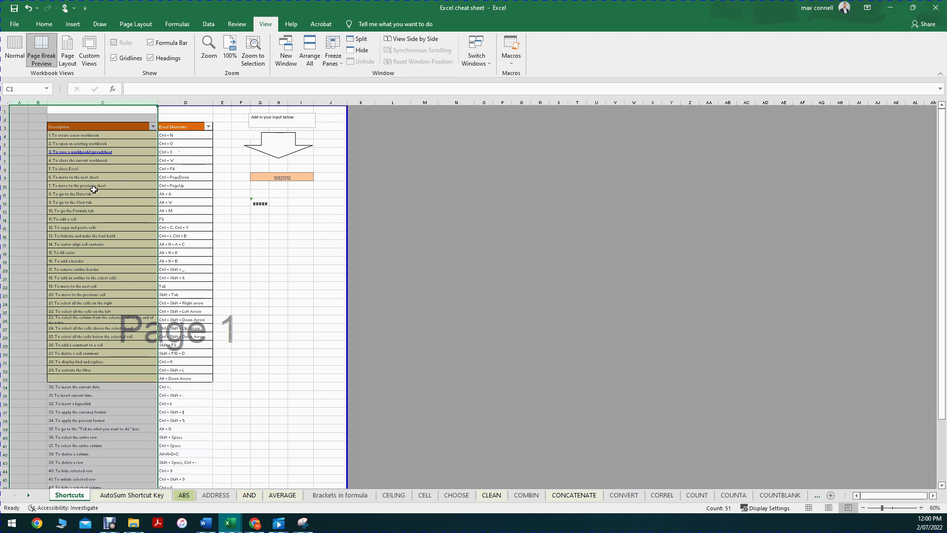
Freeze columns A and B beside the selected column C, and check how the sheet scrolls
scroll(192, 188, down, 3)
scroll(192, 187, up, 3)
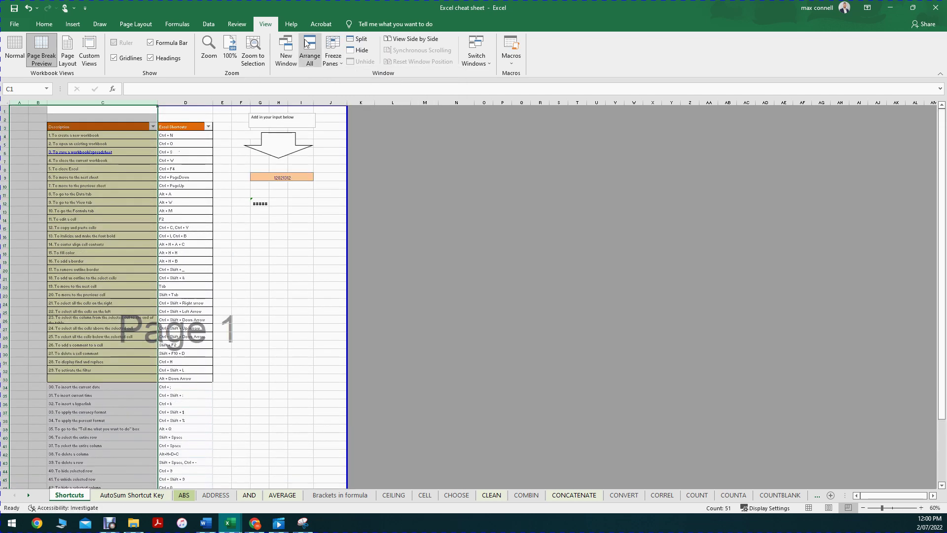
click(329, 60)
click(240, 248)
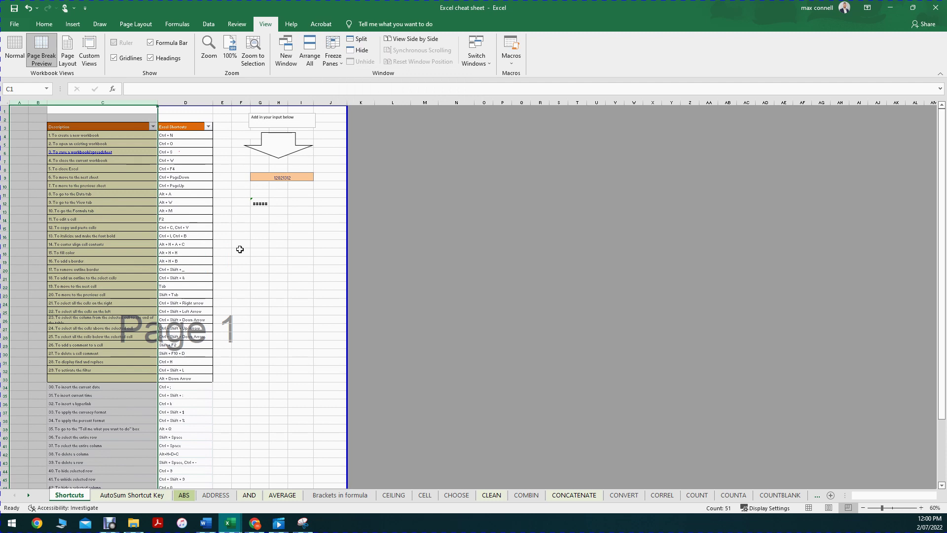
click(240, 252)
scroll(83, 158, down, 2)
scroll(69, 153, up, 2)
drag(887, 492, 770, 472)
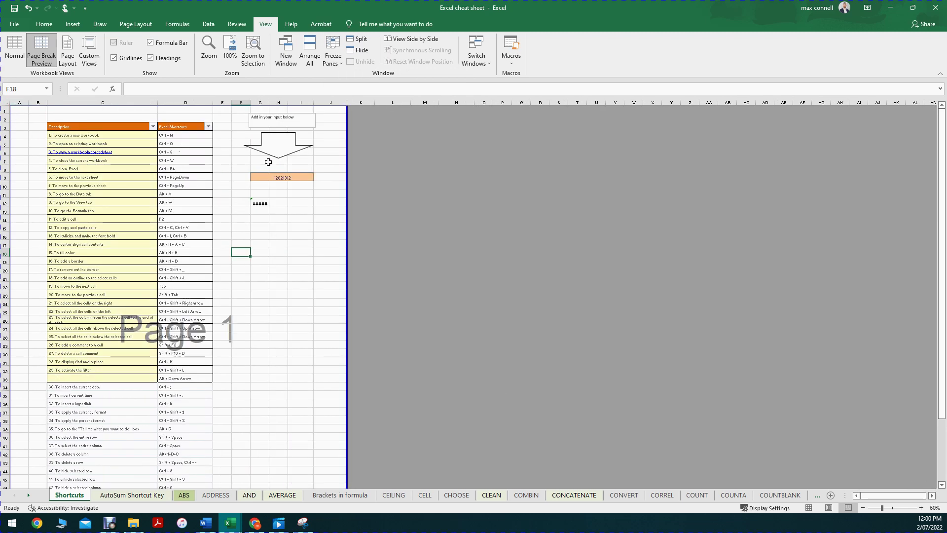
Unfreeze the frozen columns on the Shortcuts sheet
click(279, 211)
click(333, 56)
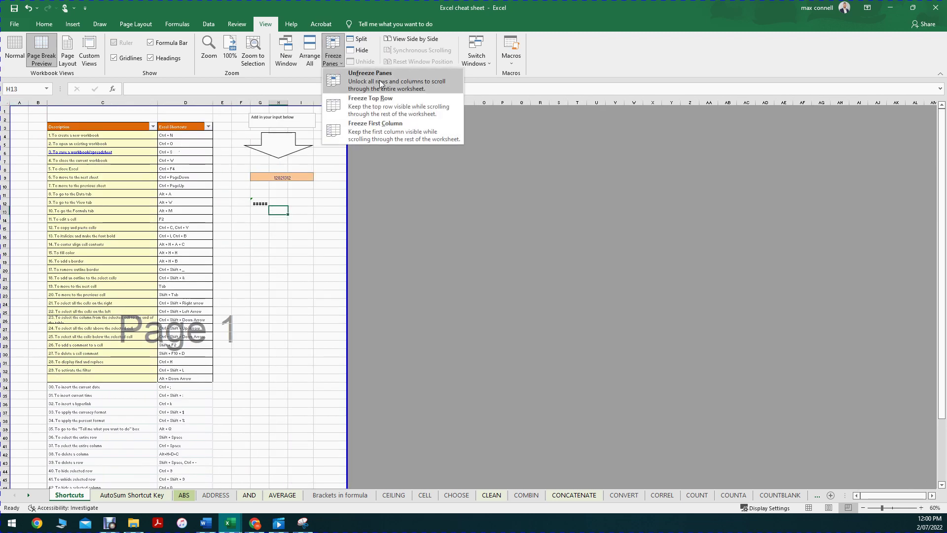
click(379, 81)
Split the window at cell D20 and remove the split again
click(167, 269)
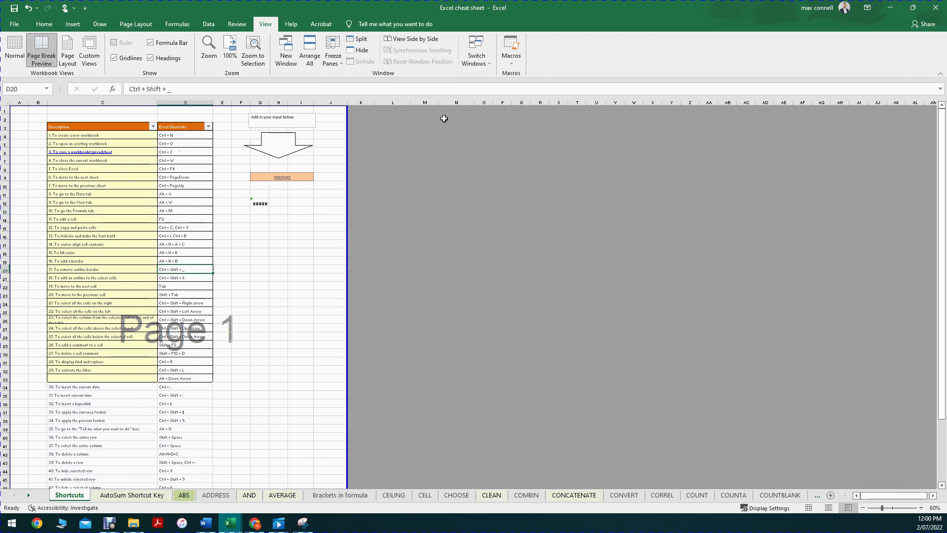
click(361, 40)
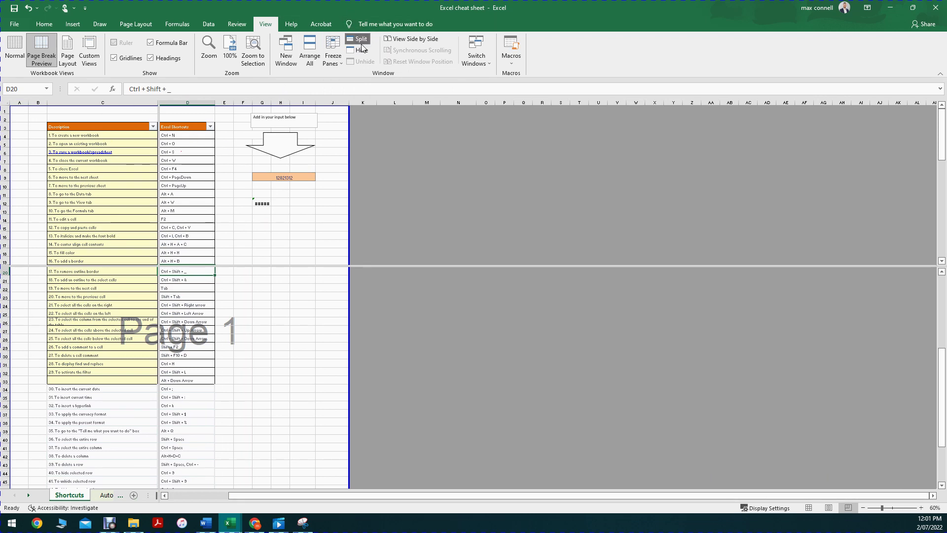
key(alt+w)
key(s)
Delete the empty column A from the Shortcuts sheet
click(49, 135)
right_click(19, 102)
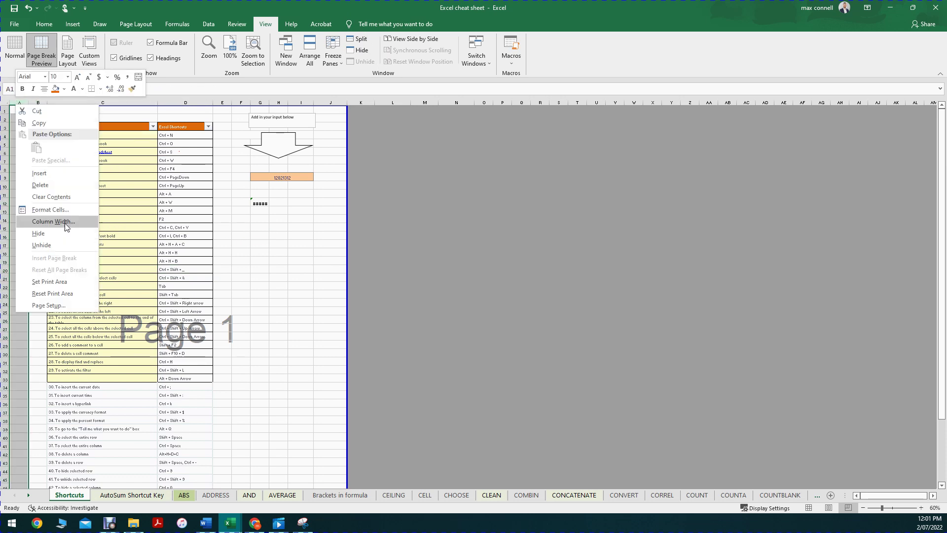
click(40, 147)
Split the window at cell B4 and view the end of the shortcuts list in the lower pane
click(35, 134)
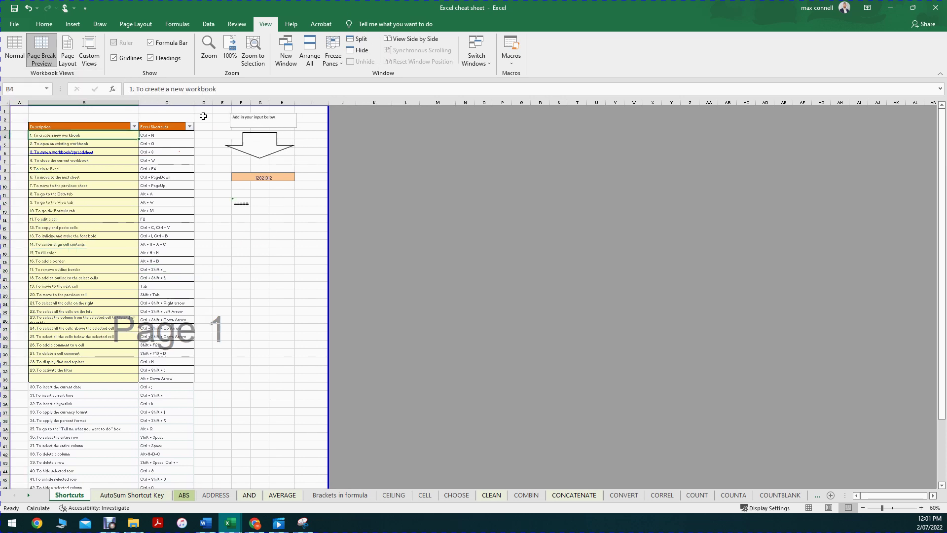
click(359, 38)
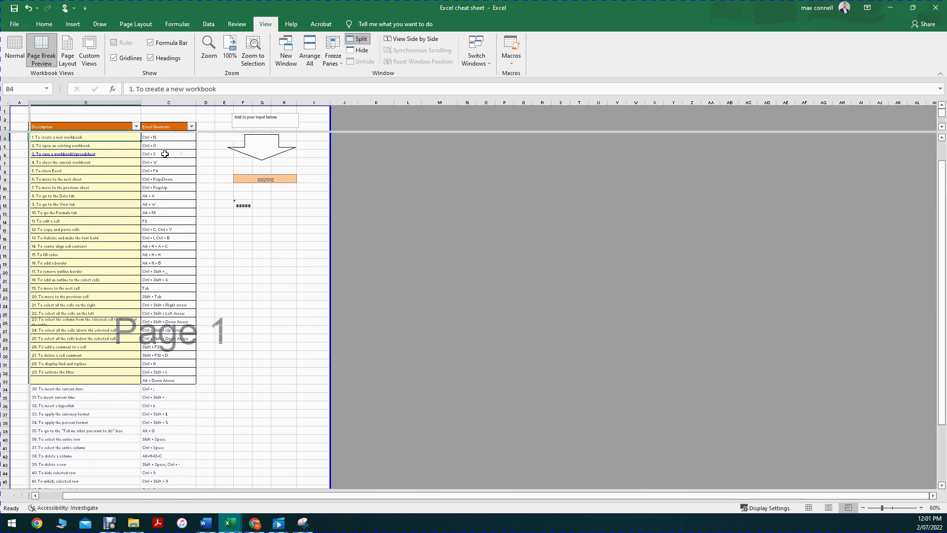
click(19, 102)
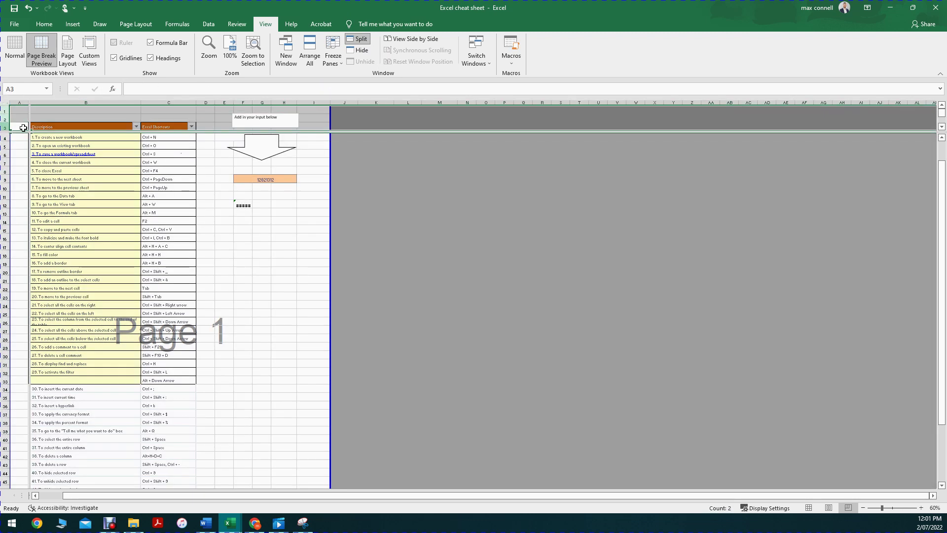
click(133, 195)
scroll(139, 178, down, 8)
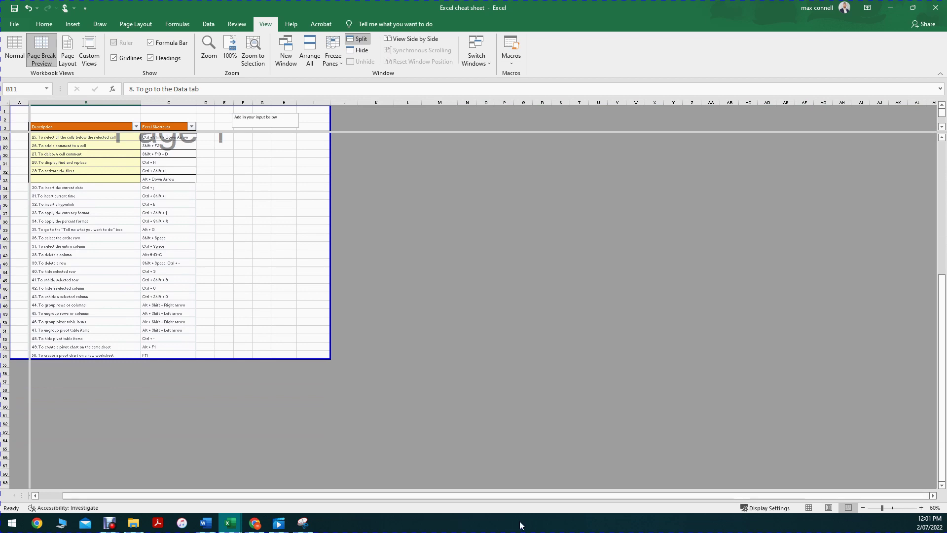
Scroll the split Shortcuts sheet sideways back to column A and remove the window split
drag(517, 494, 516, 495)
drag(932, 495, 743, 495)
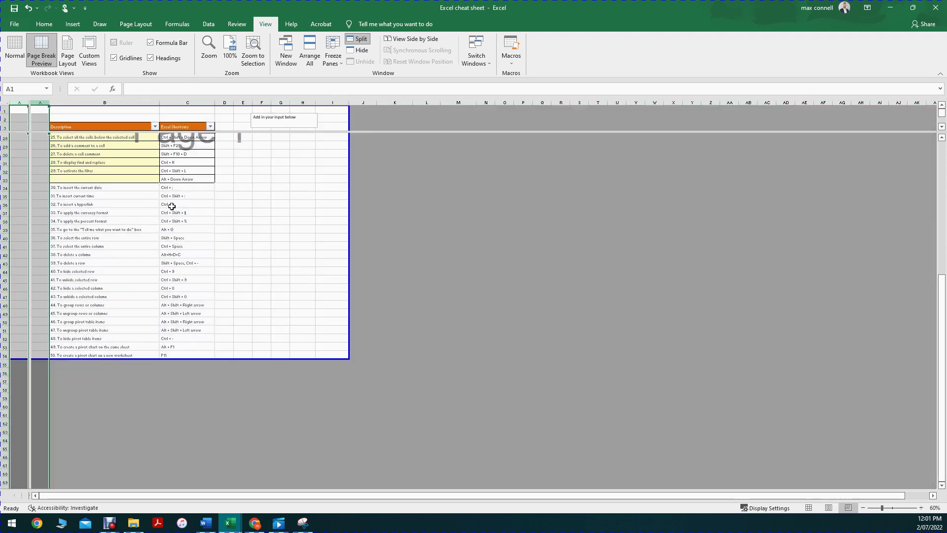
click(172, 205)
click(299, 179)
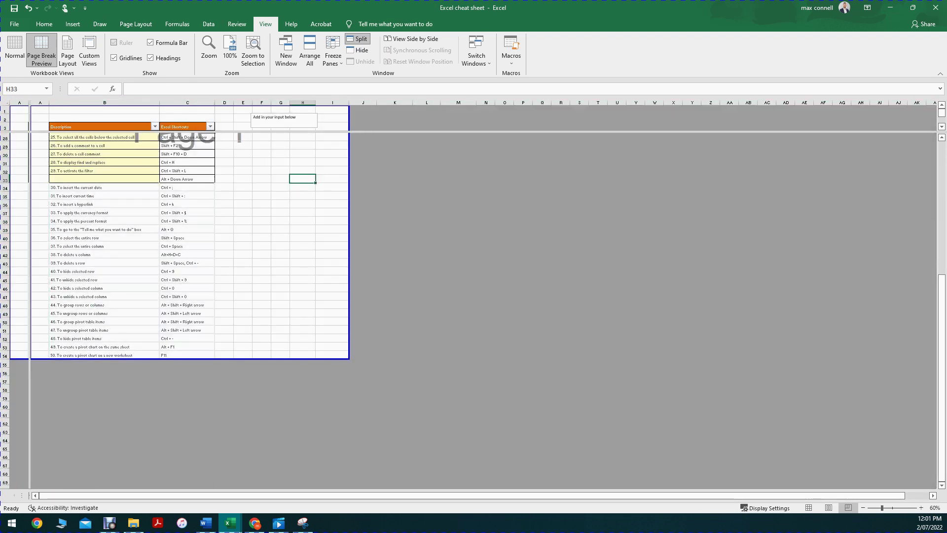
click(357, 38)
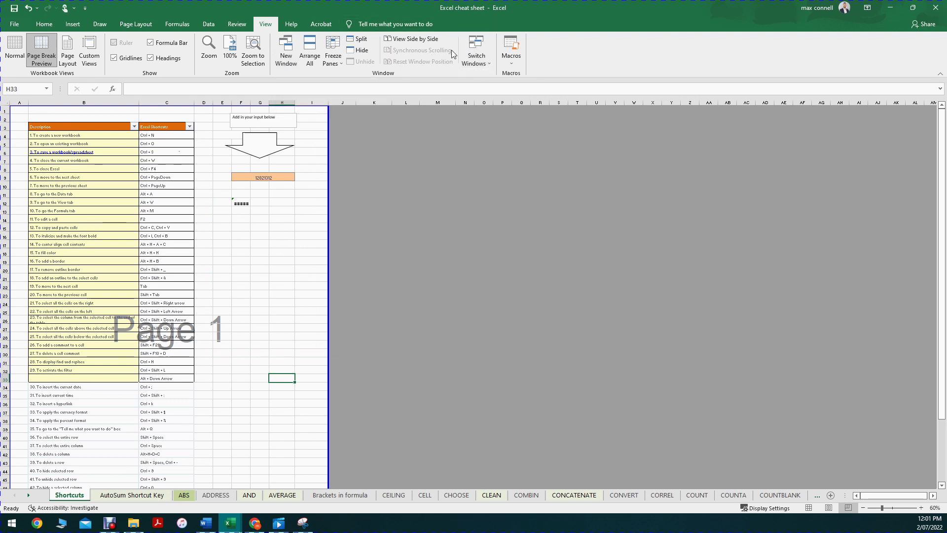
Open a second window of the workbook and float it as a smaller window over the first one
click(289, 60)
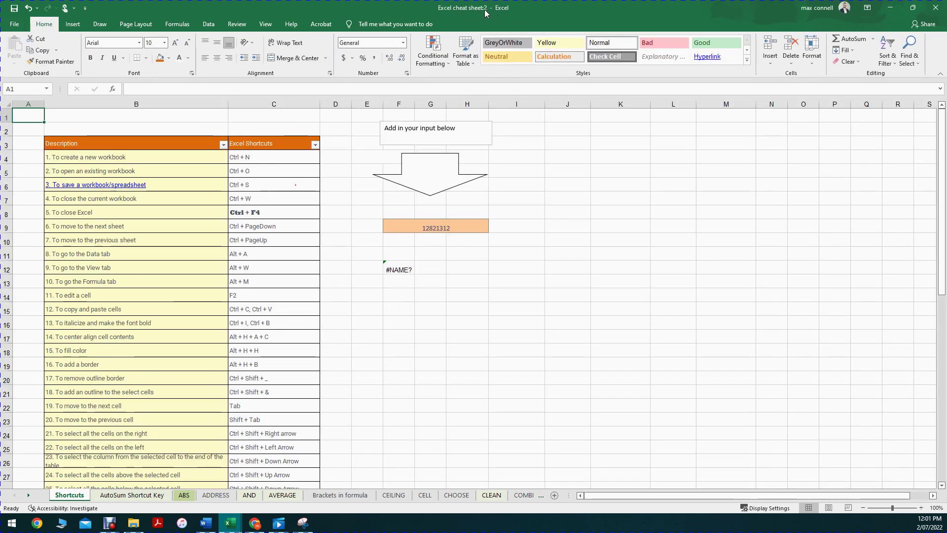
drag(486, 13, 456, 24)
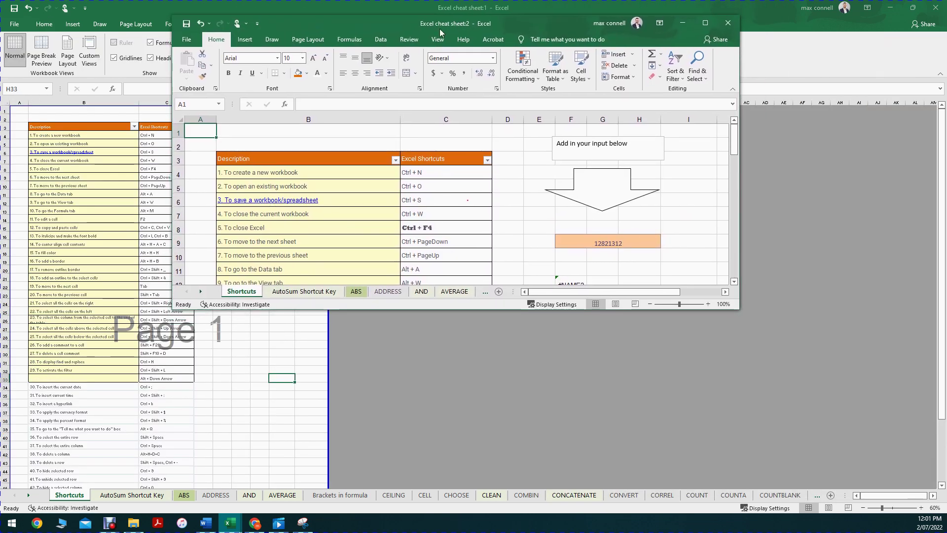
drag(371, 23, 869, 75)
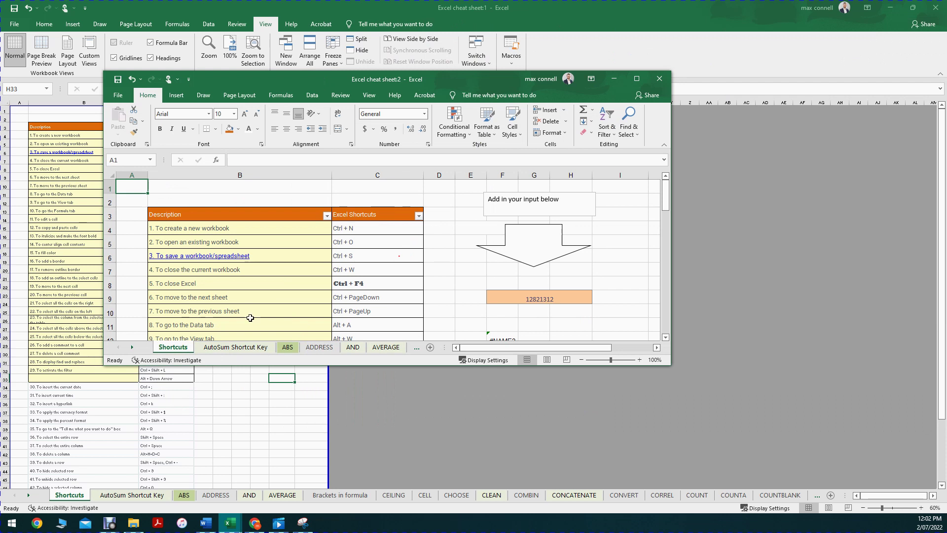
View the AutoSum Shortcut Key sheet in the second window, close that window and return to the Shortcuts sheet
click(245, 348)
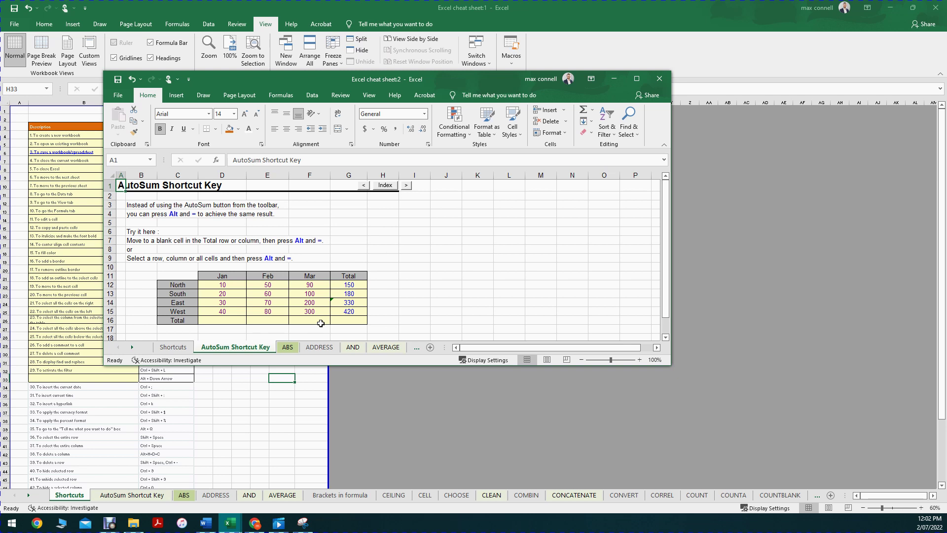
click(659, 78)
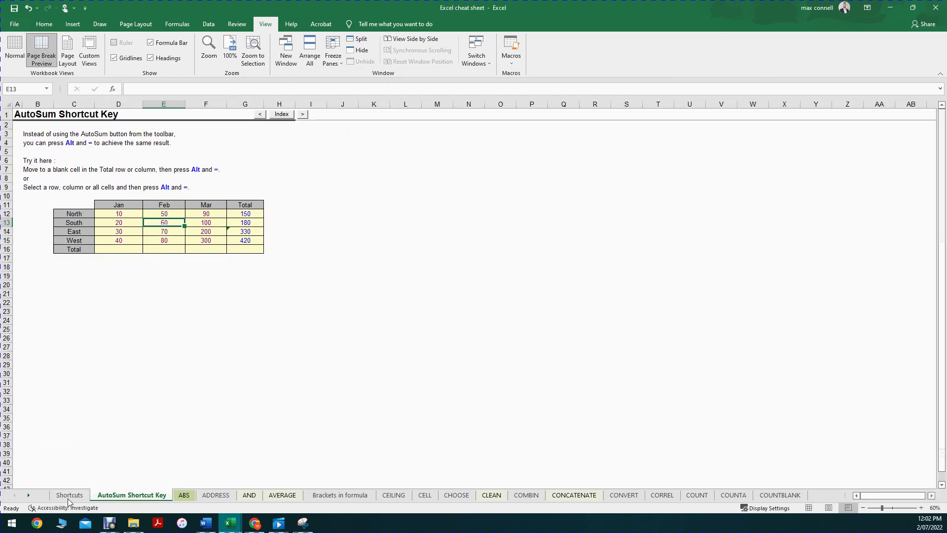
click(70, 496)
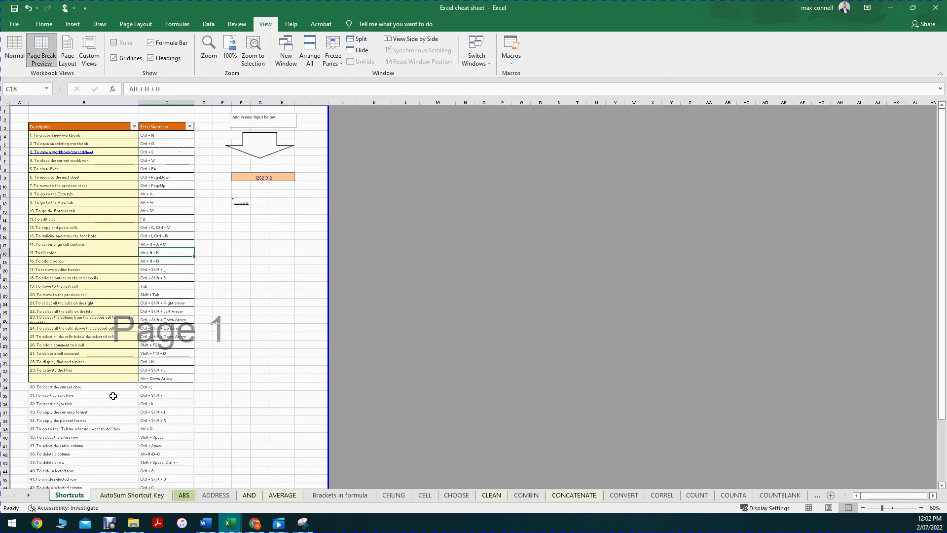
Open another window of the workbook, move it over the original and close it again
click(286, 59)
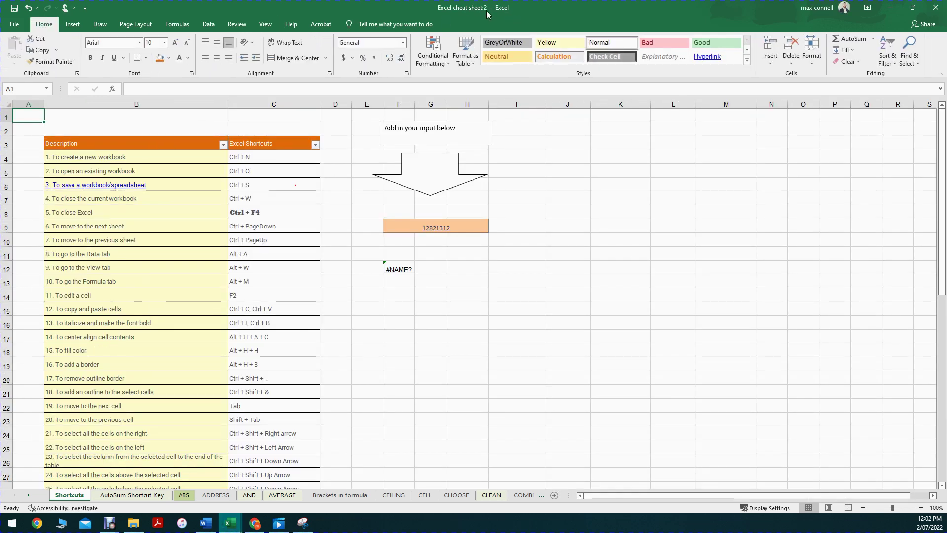
drag(490, 16, 523, 71)
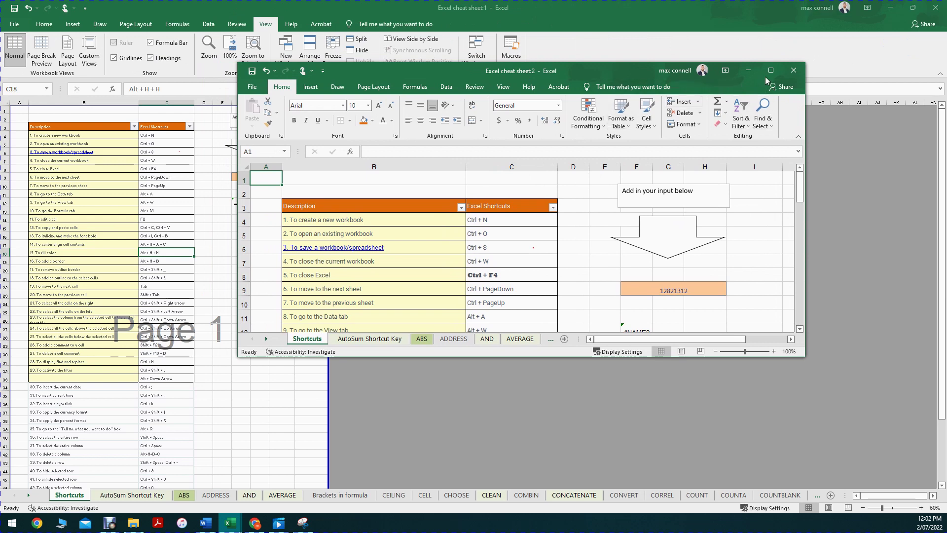
click(793, 69)
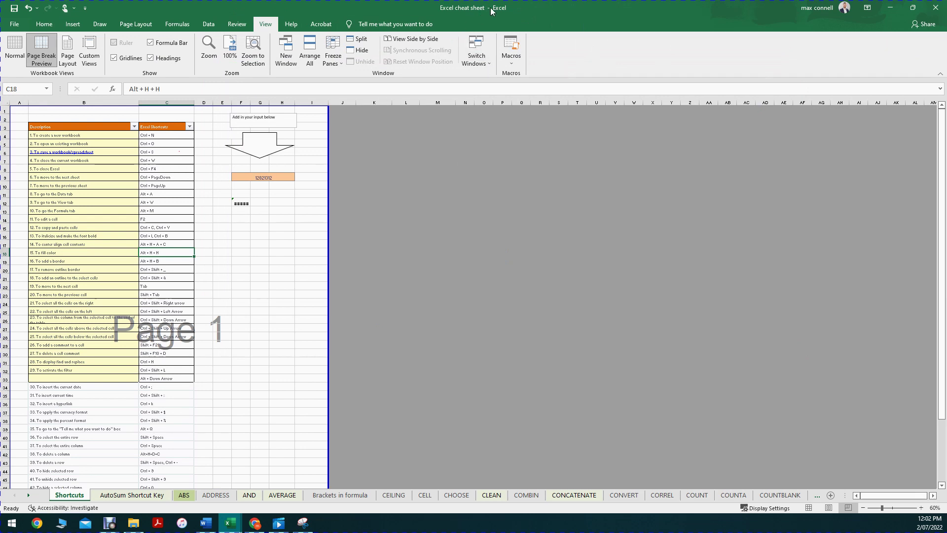
Start closing the workbook, cancel the save prompt and select cell F19 on the Shortcuts sheet
click(936, 13)
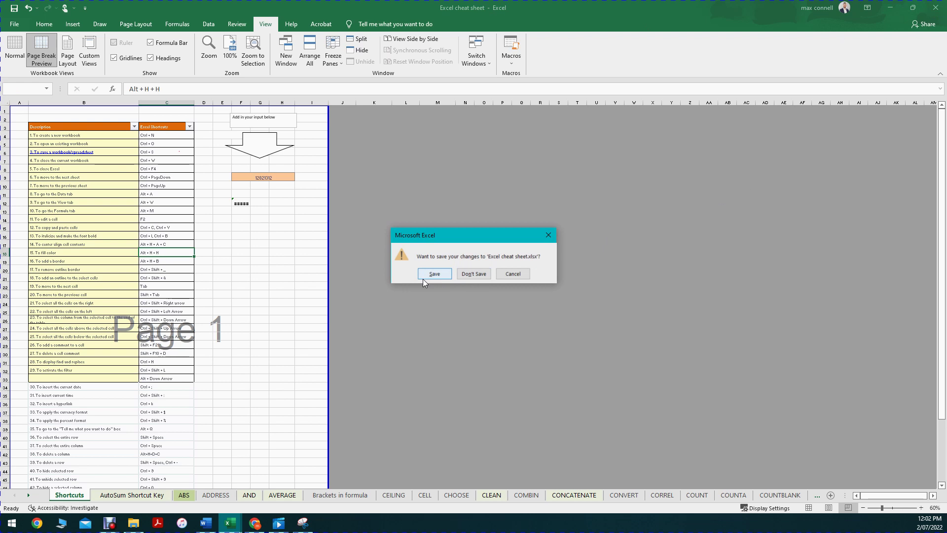
click(513, 275)
click(285, 236)
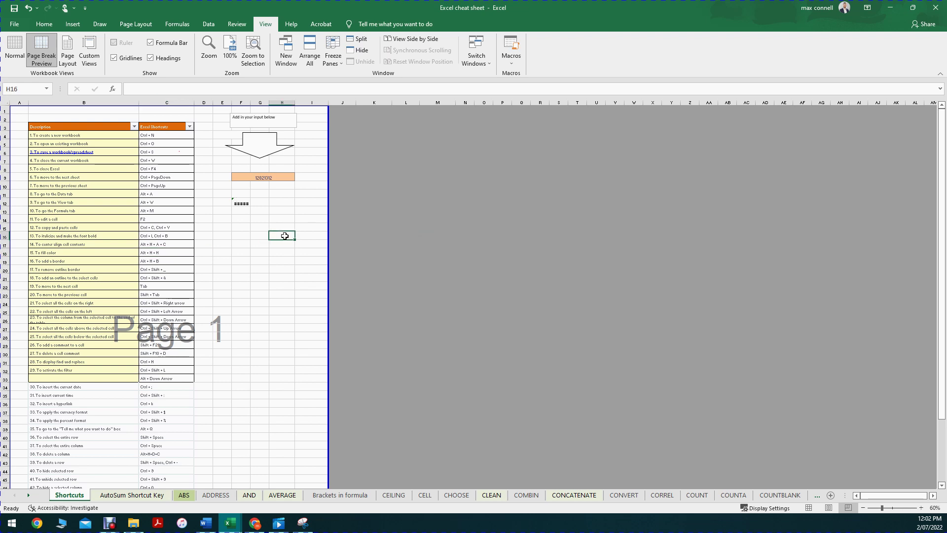
click(238, 258)
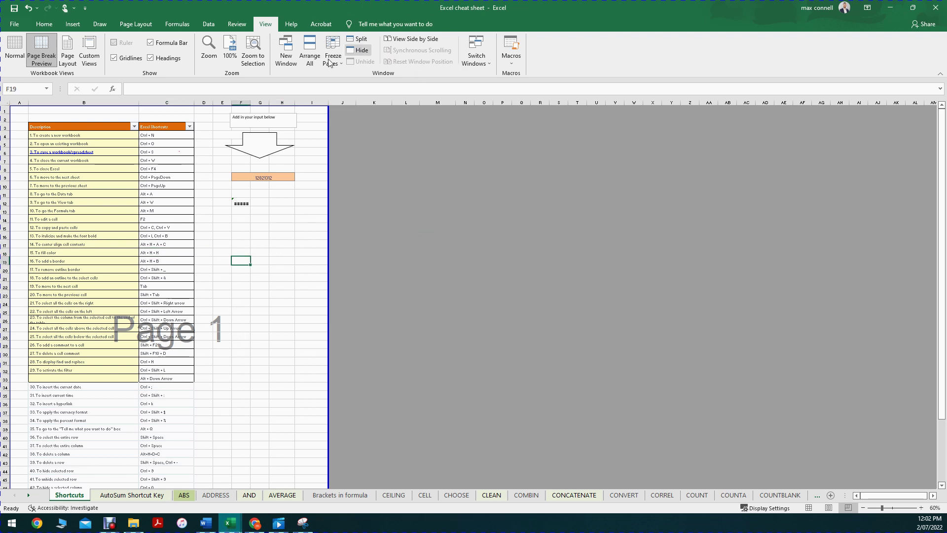
Open a second window of the workbook, preview all open Excel windows from the taskbar and close the second one
click(286, 50)
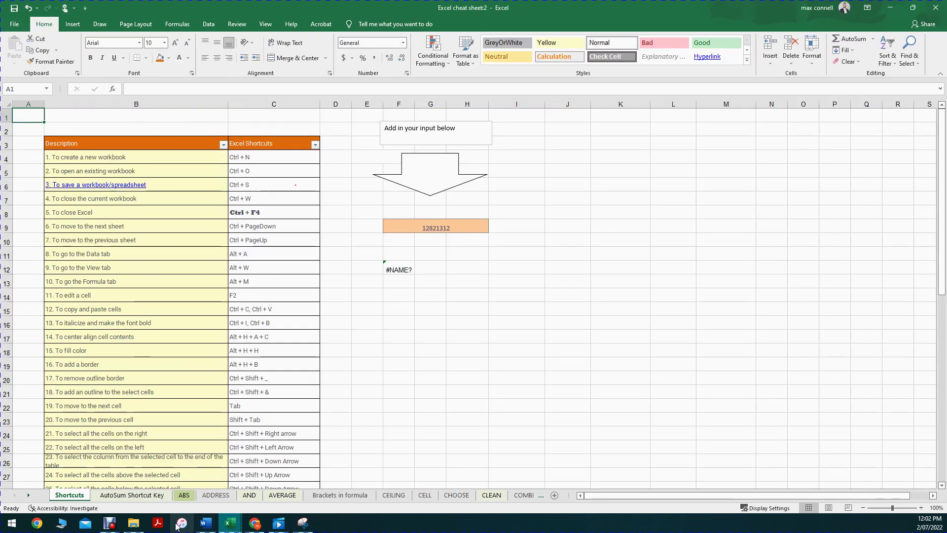
click(233, 522)
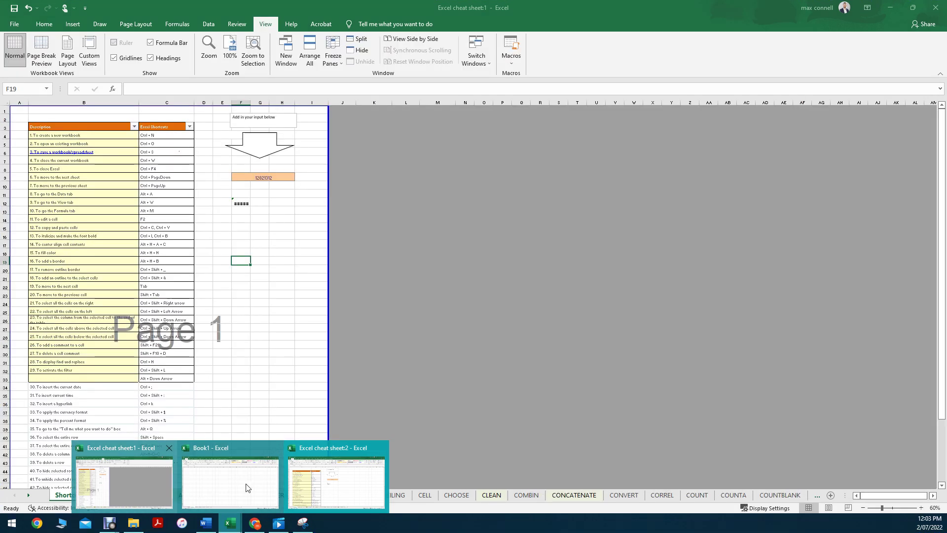
mouse_move(233, 487)
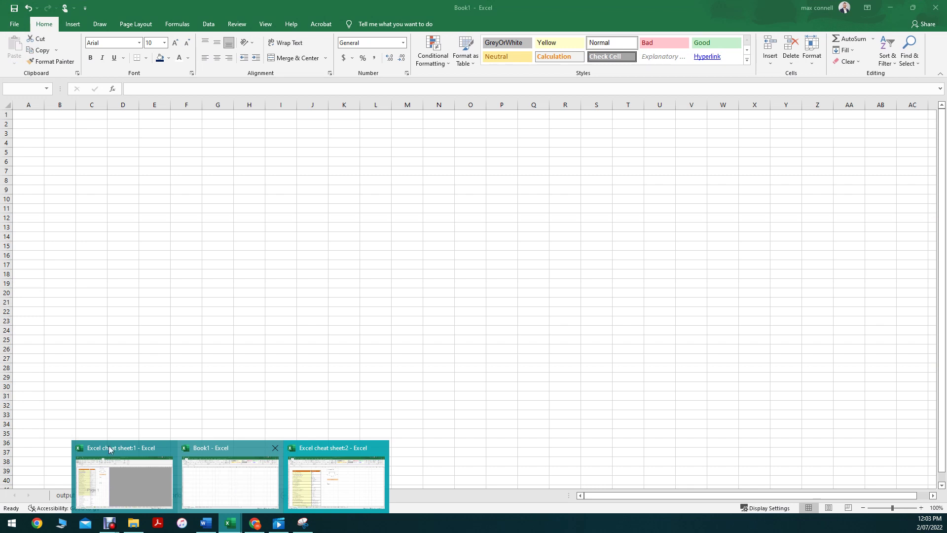
mouse_move(115, 488)
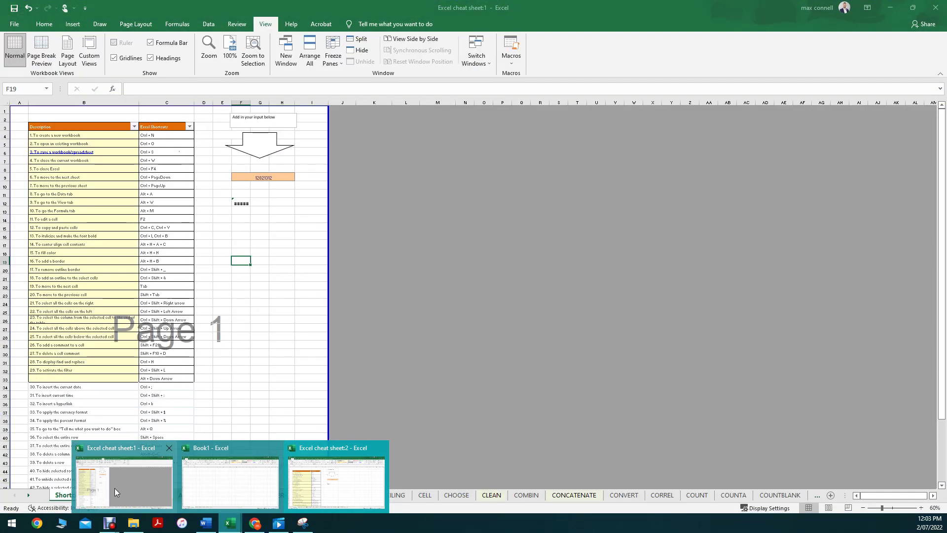
mouse_move(265, 480)
mouse_move(319, 463)
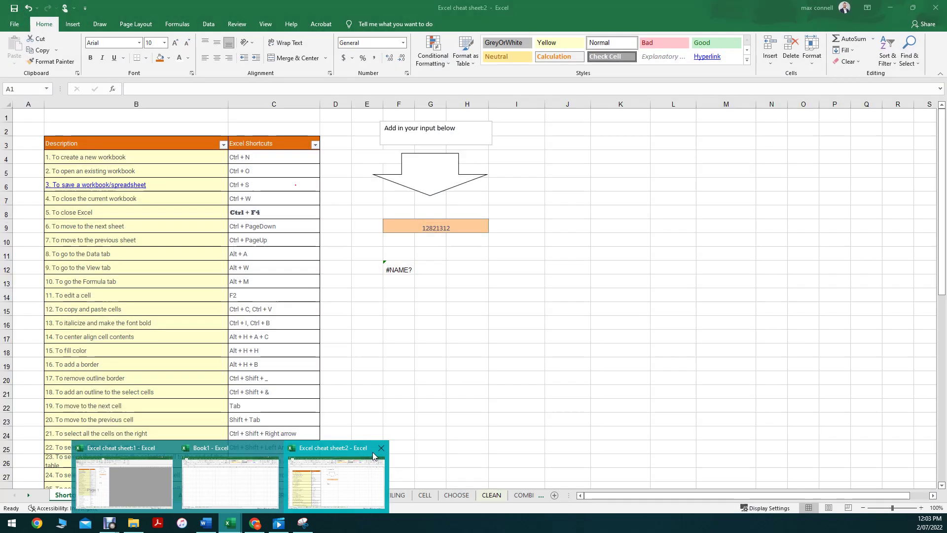
click(381, 448)
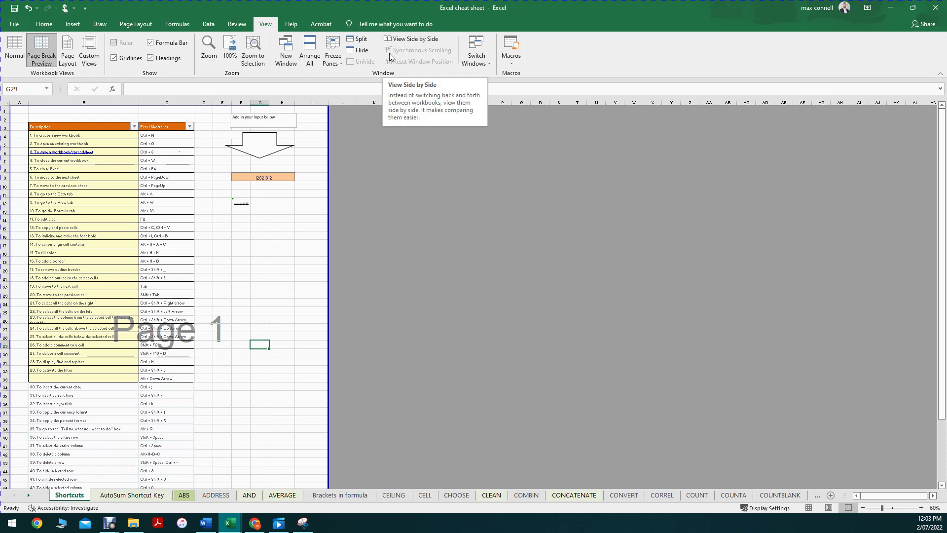
Open a second window of the workbook and view it side by side with Excel cheat sheet:1
click(284, 55)
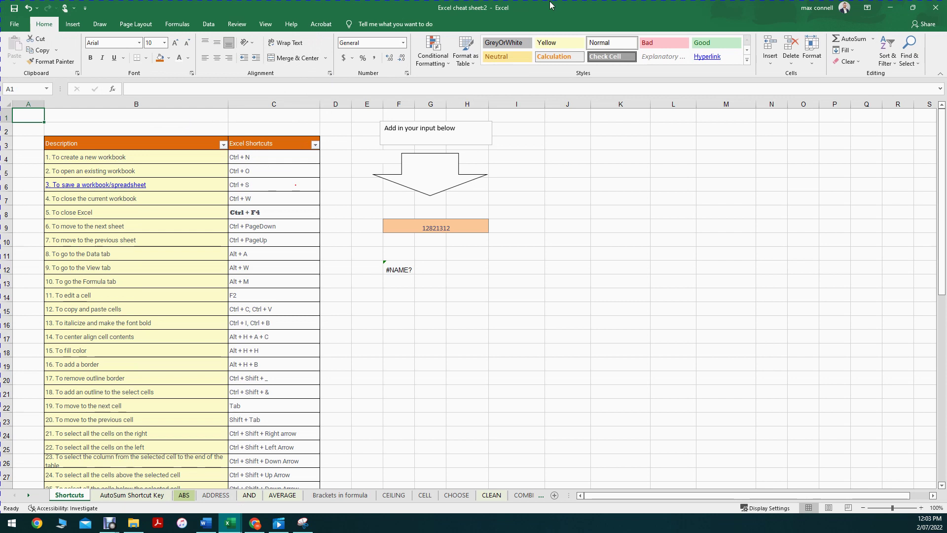
click(265, 24)
click(428, 39)
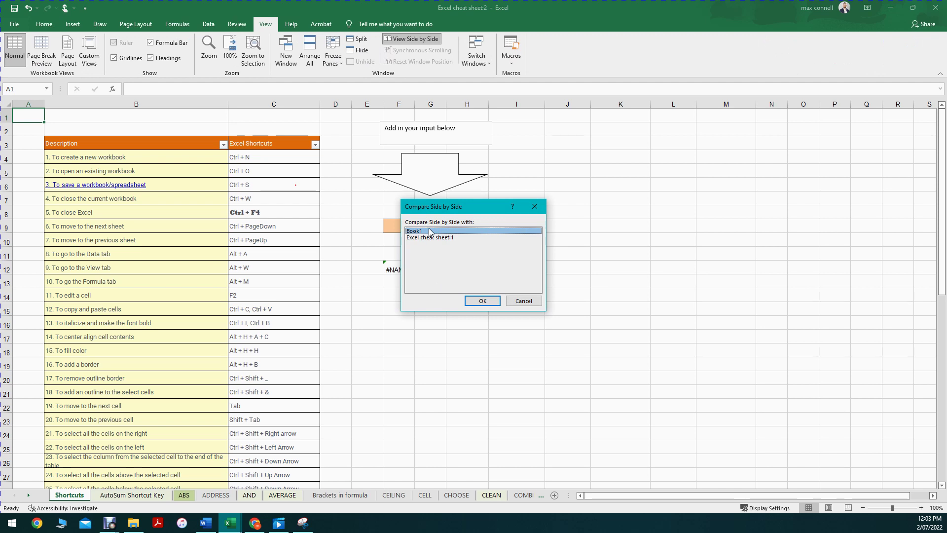
double_click(443, 238)
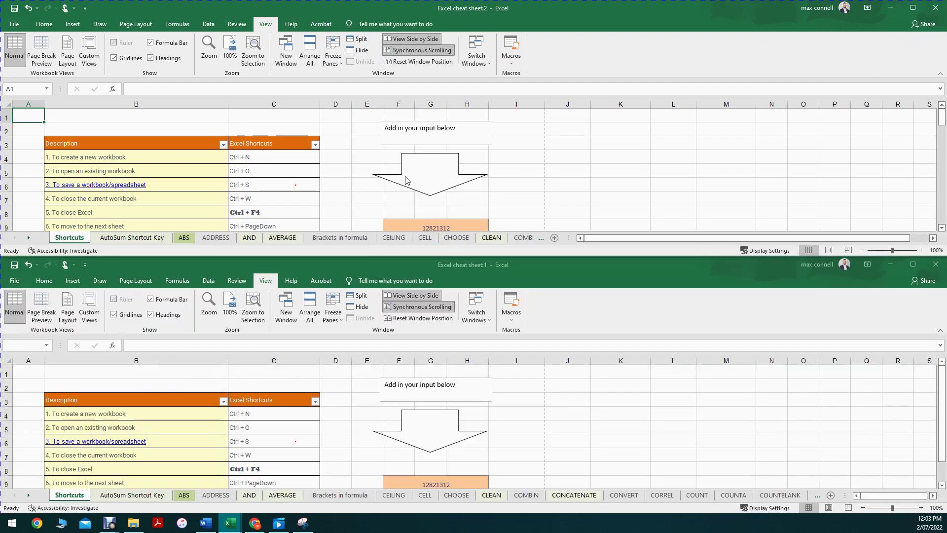
click(493, 168)
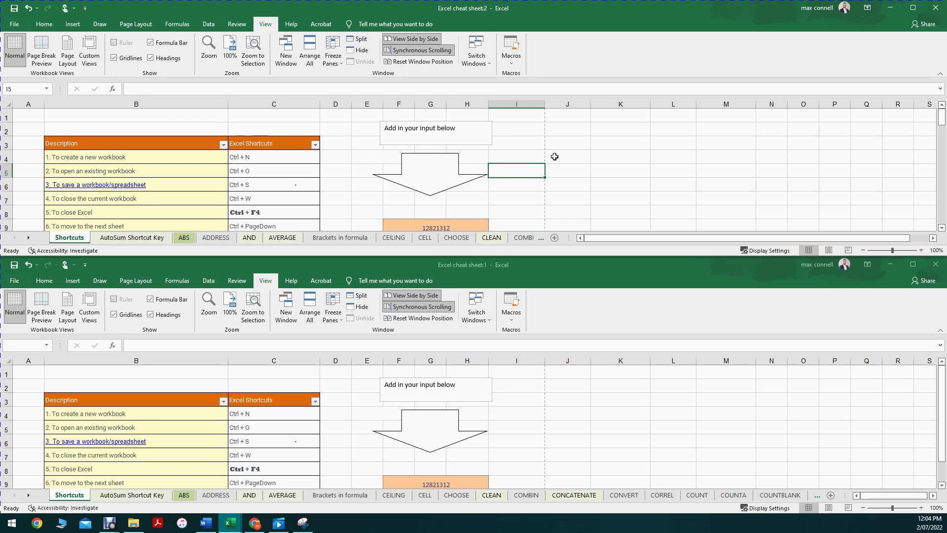
Try snapping the Excel cheat sheet:2 window to the left half of the screen and restore its full width
key(super+Left)
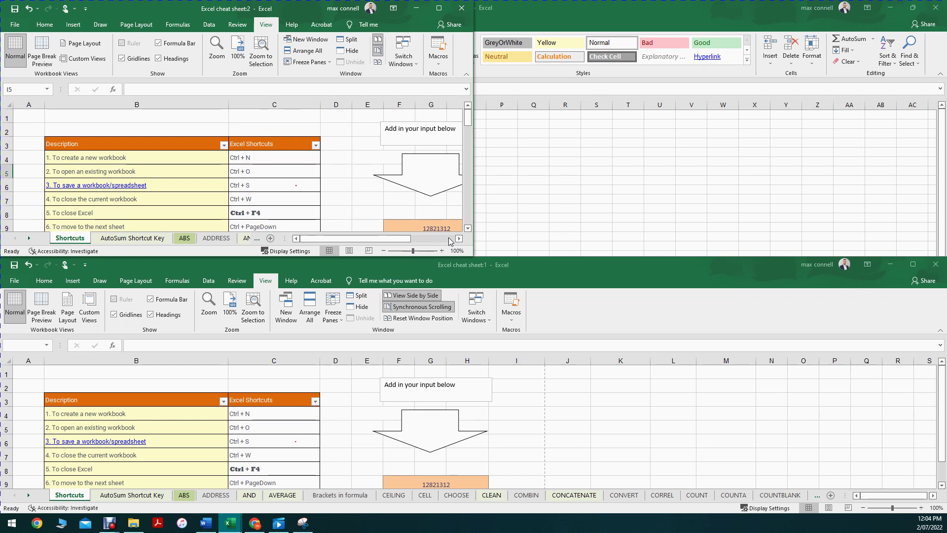
key(ctrl+w)
key(ctrl+F6)
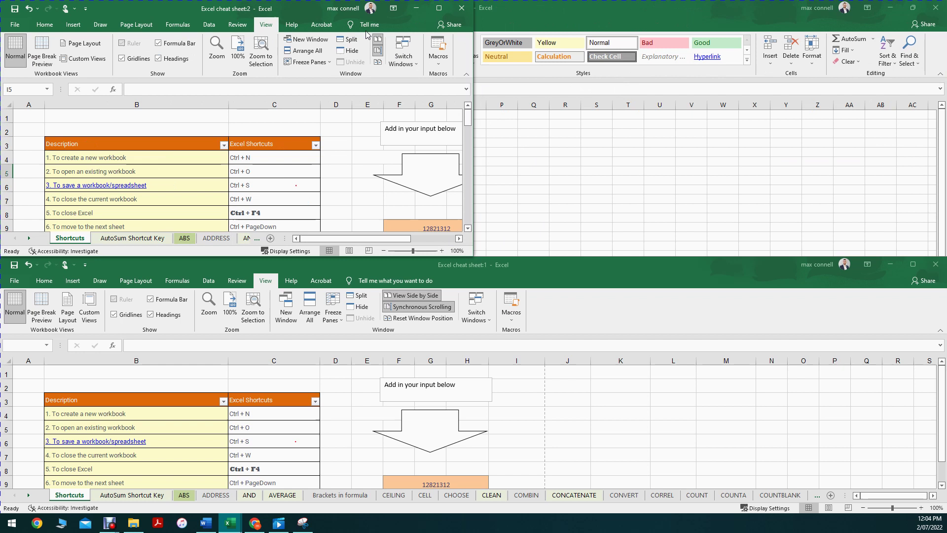
click(440, 9)
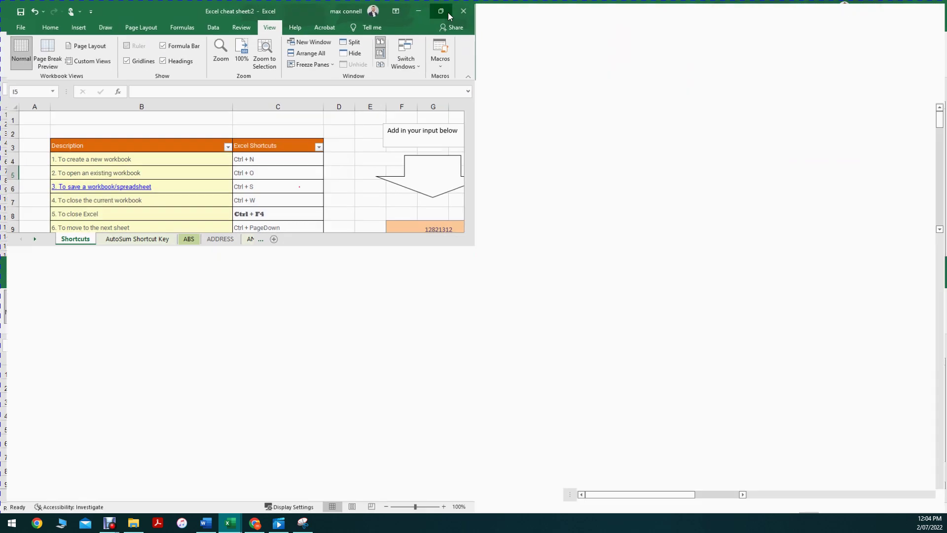
click(913, 6)
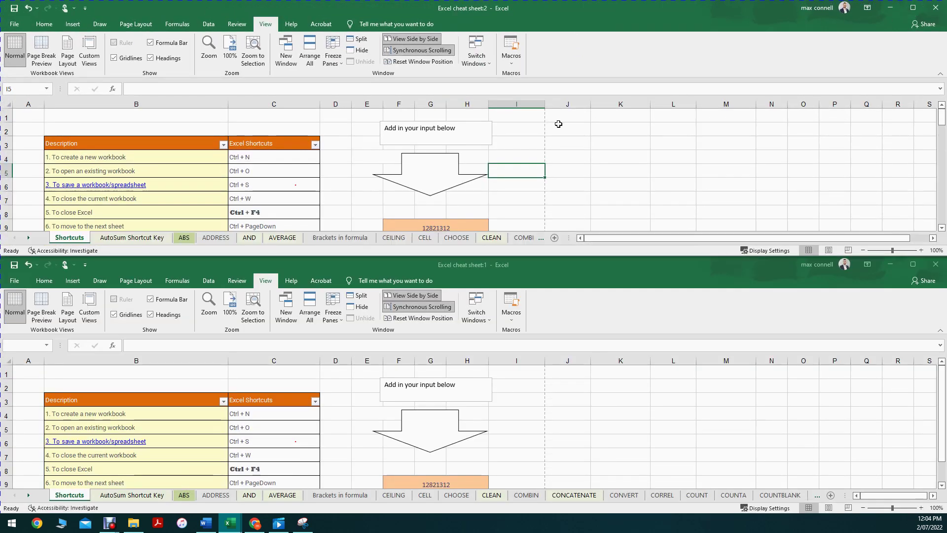
Arrange Excel cheat sheet:2 and Excel cheat sheet:1 at full height in the left and right halves of the screen
key(super+Left)
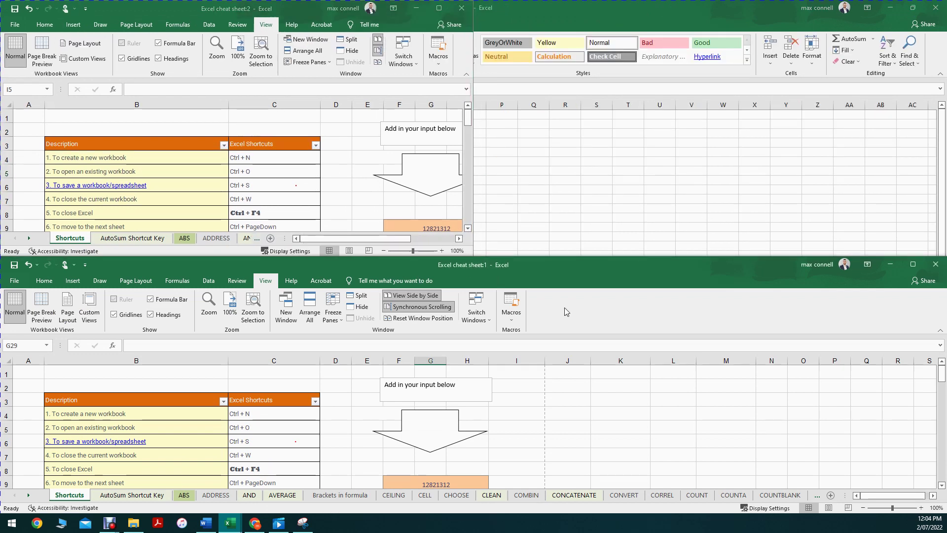
key(super+Right)
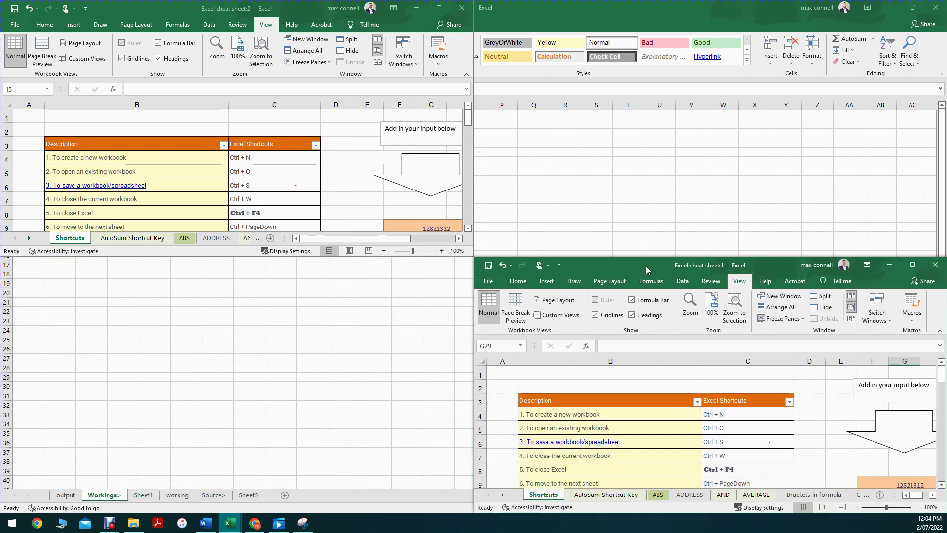
key(super+Up)
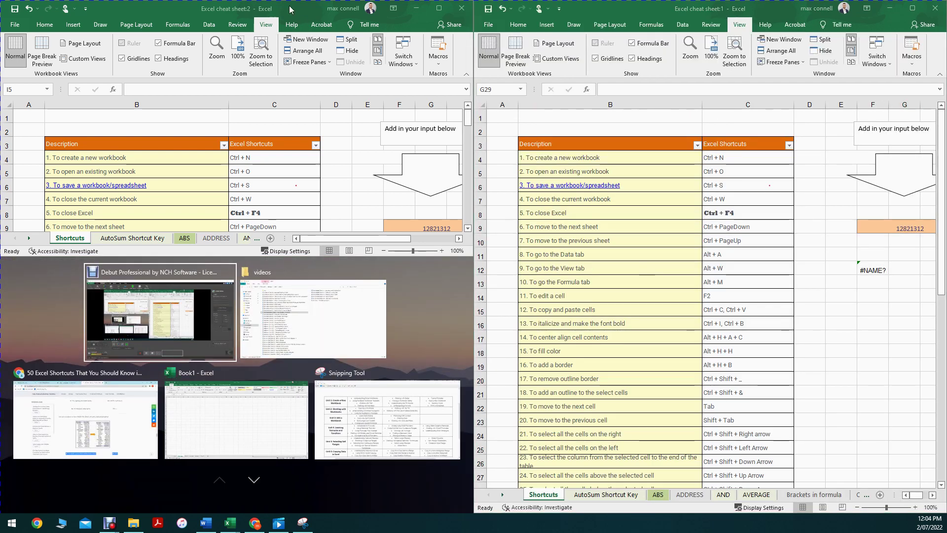
click(290, 9)
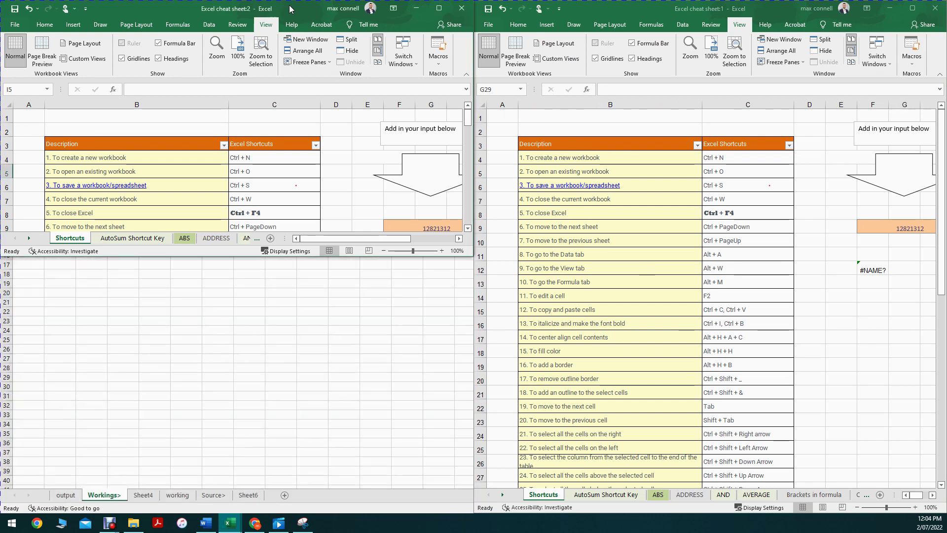
key(super+Down)
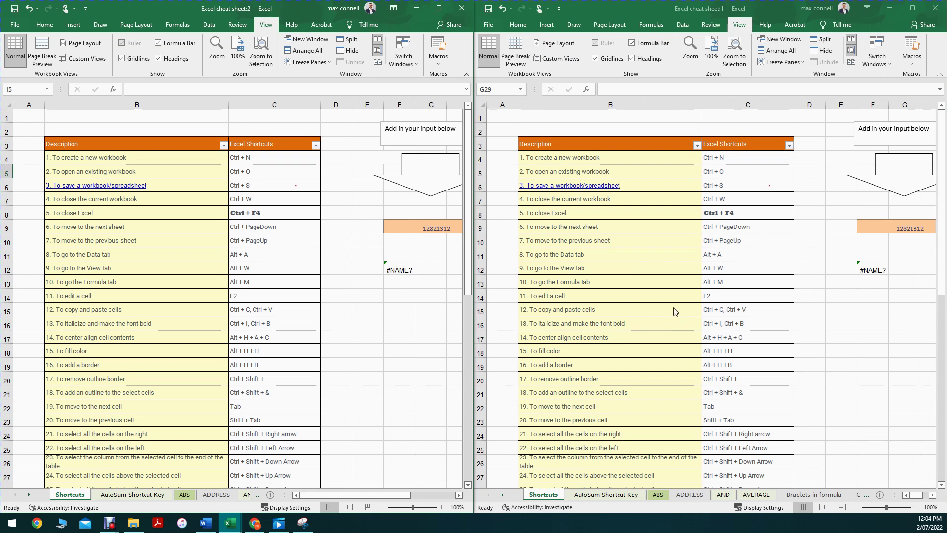
click(396, 311)
click(336, 301)
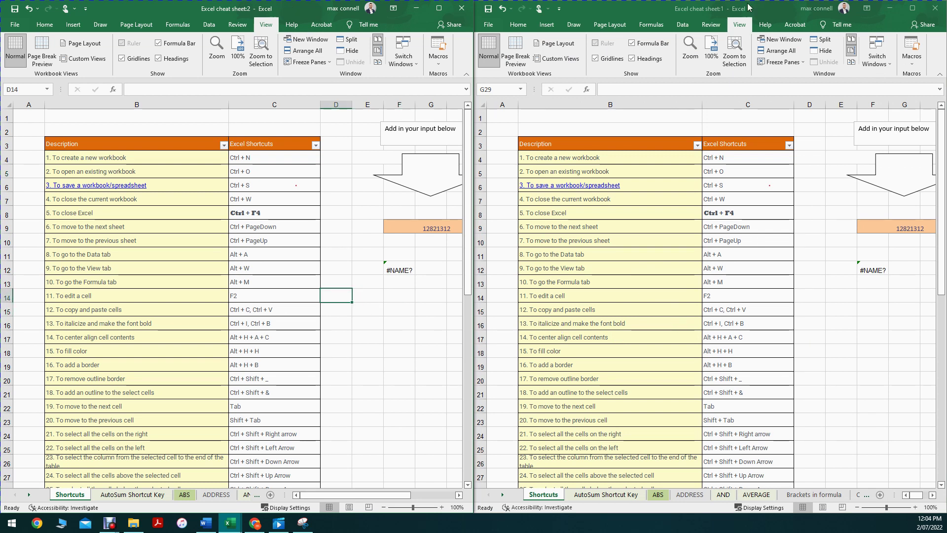
Close the Excel cheat sheet:1 window so that one full-width workbook window remains, and select cell L10
click(935, 9)
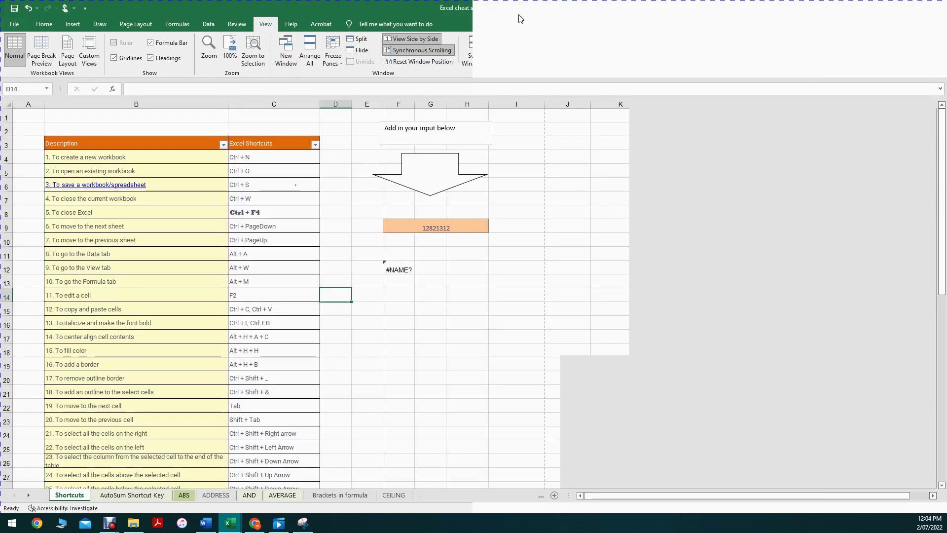
click(399, 322)
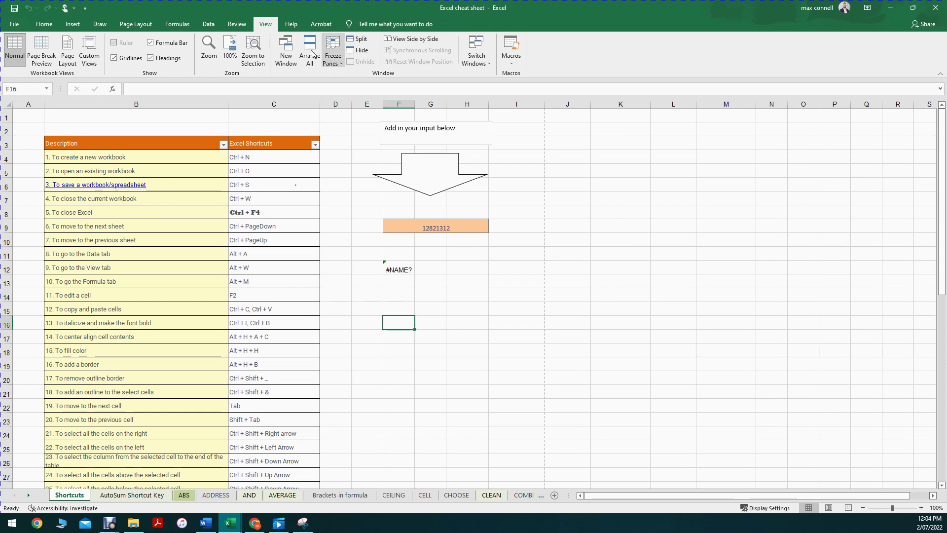
click(686, 236)
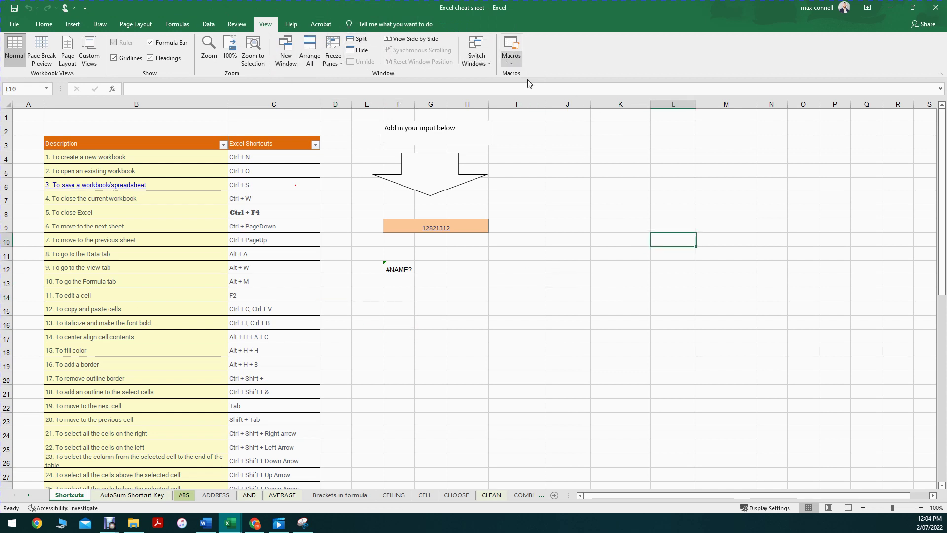
Display the Help commands and the Acrobat PDF commands, and look through the shortcut list on the Shortcuts sheet
click(290, 26)
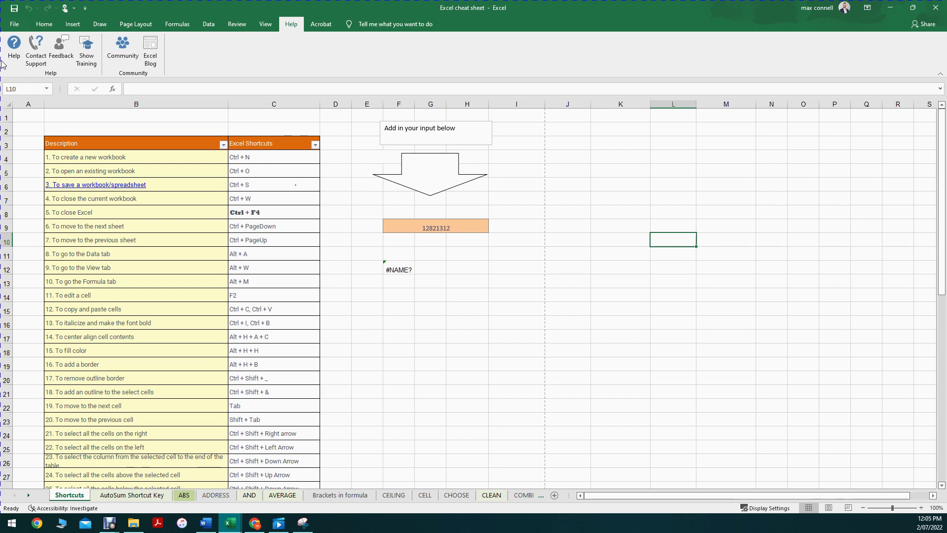
click(321, 24)
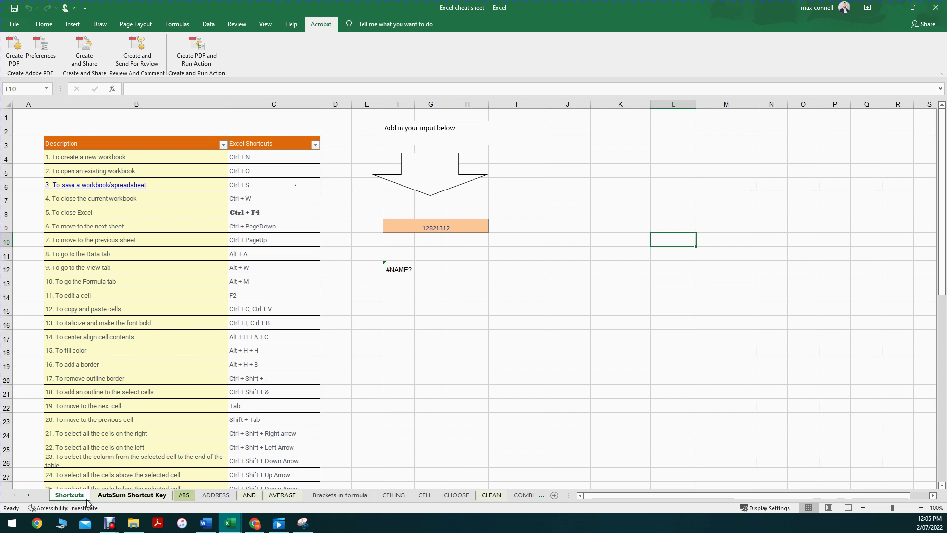
click(135, 446)
click(185, 270)
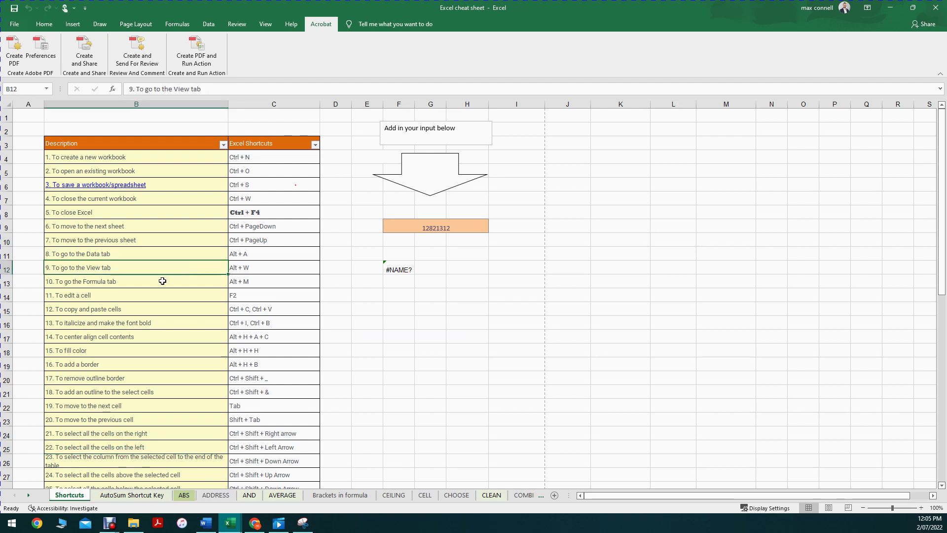
scroll(162, 281, down, 10)
scroll(163, 278, up, 10)
Select the shortcut for creating a new workbook in C4, step the selection down column C and return to C4
click(223, 187)
click(240, 166)
click(272, 157)
key(Down)
key(Down)
key(Down)
key(Down)
key(Down)
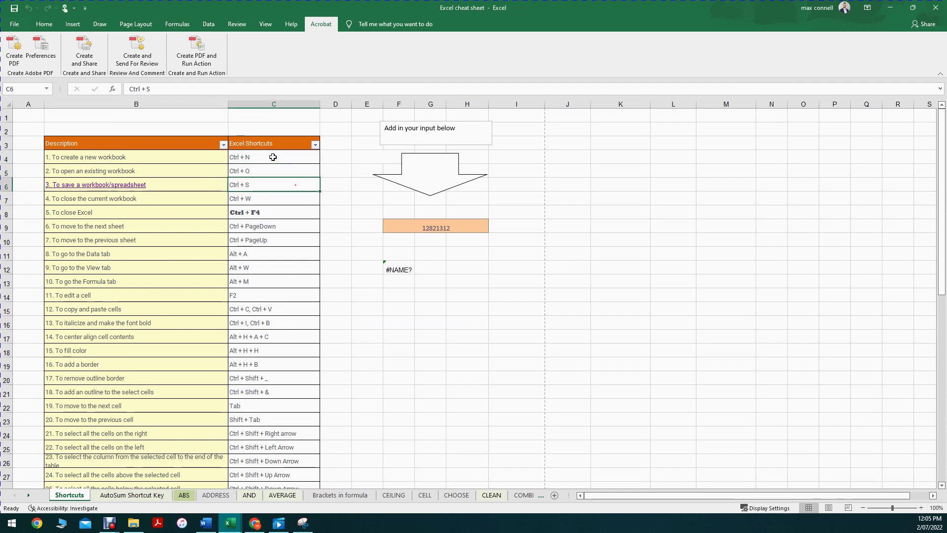
key(Up)
key(Up)
key(Up)
key(Up)
key(Up)
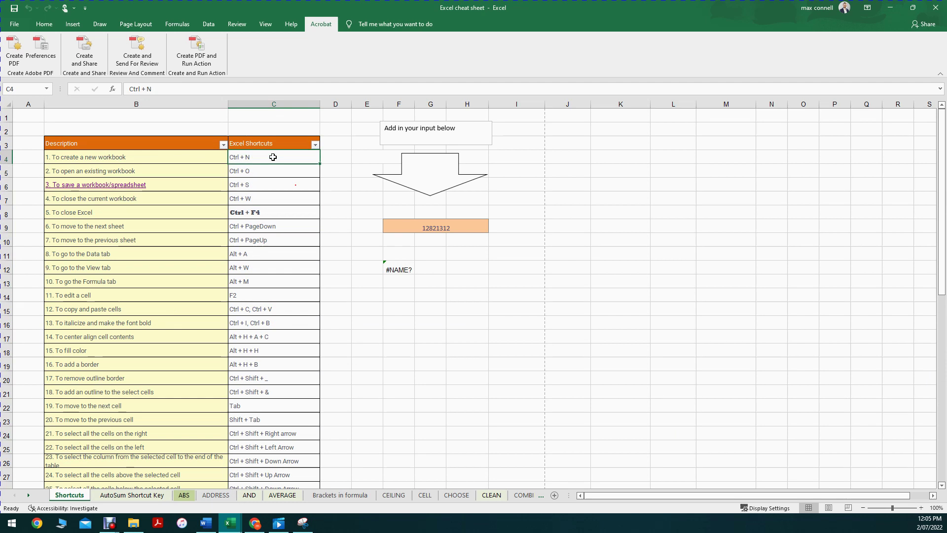
Move the selection cell by cell between the Description and Excel Shortcuts columns in the first table rows, ending on C4
key(Left)
key(Right)
key(Left)
key(Down)
key(Down)
key(Right)
key(Left)
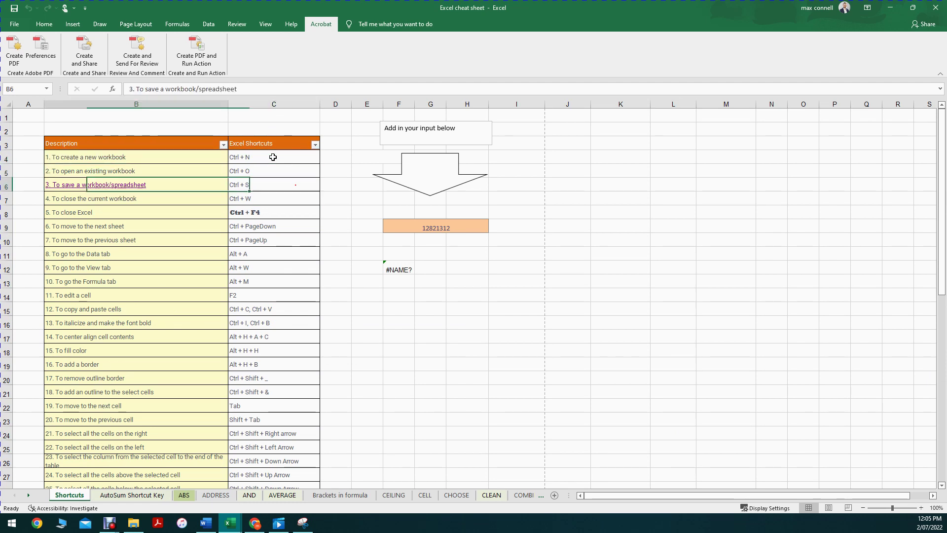
key(Up)
key(Right)
key(Up)
key(Up)
key(Down)
key(Left)
key(Right)
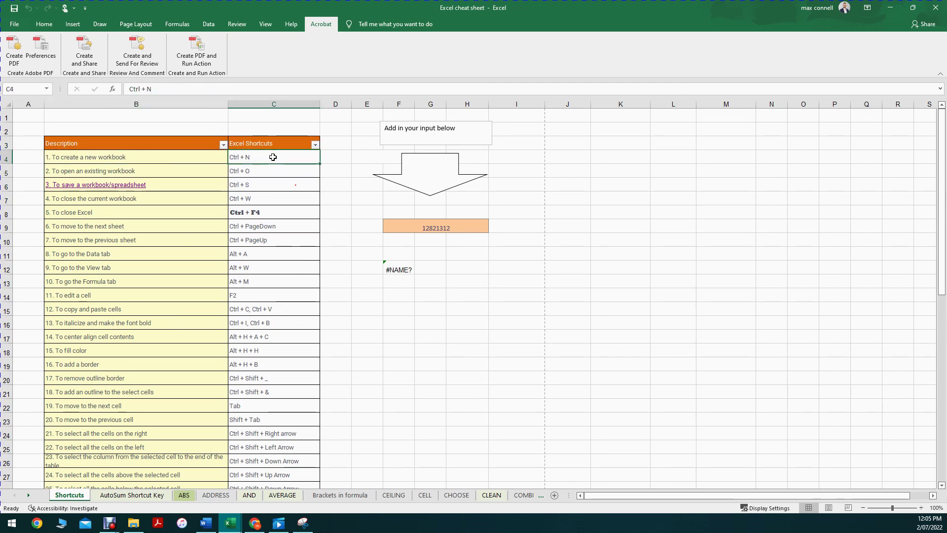
Jump to the last entry of the Excel Shortcuts column in C54 and back up to its header in C3
key(ctrl+Down)
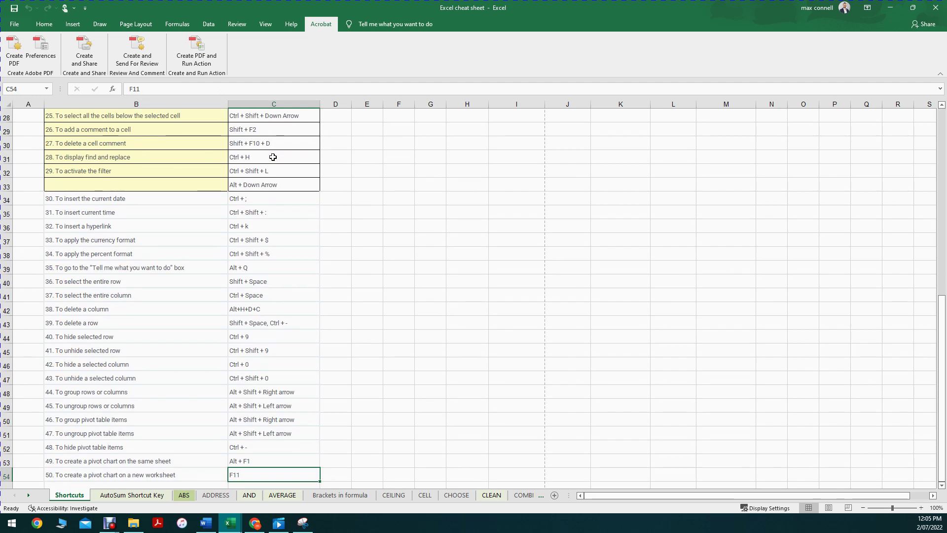
key(ctrl+Up)
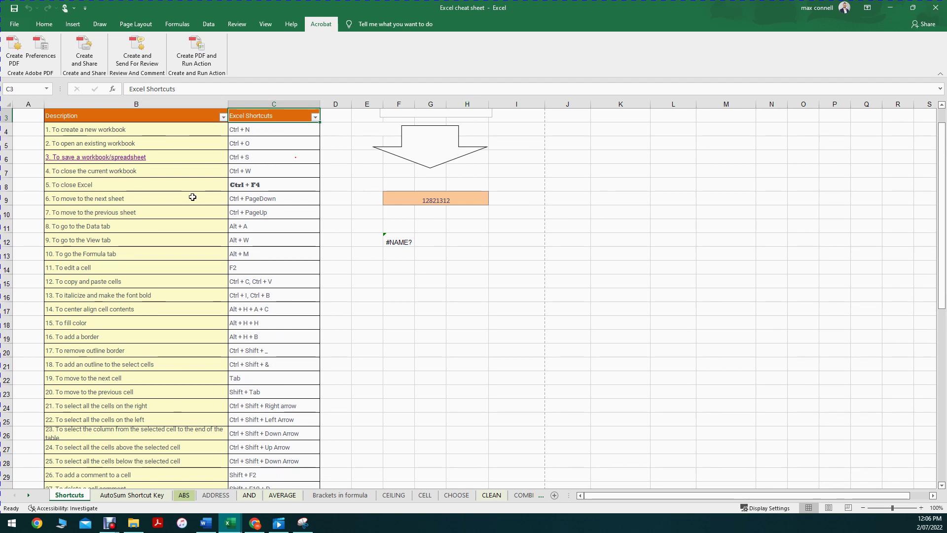
scroll(198, 207, up, 1)
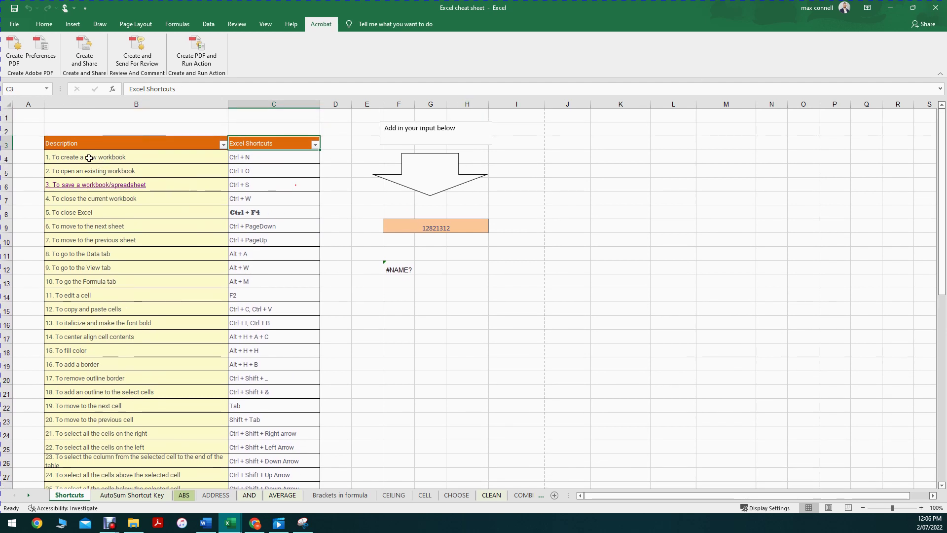
Select the new-workbook shortcut in C4, create a blank workbook and close it
click(262, 160)
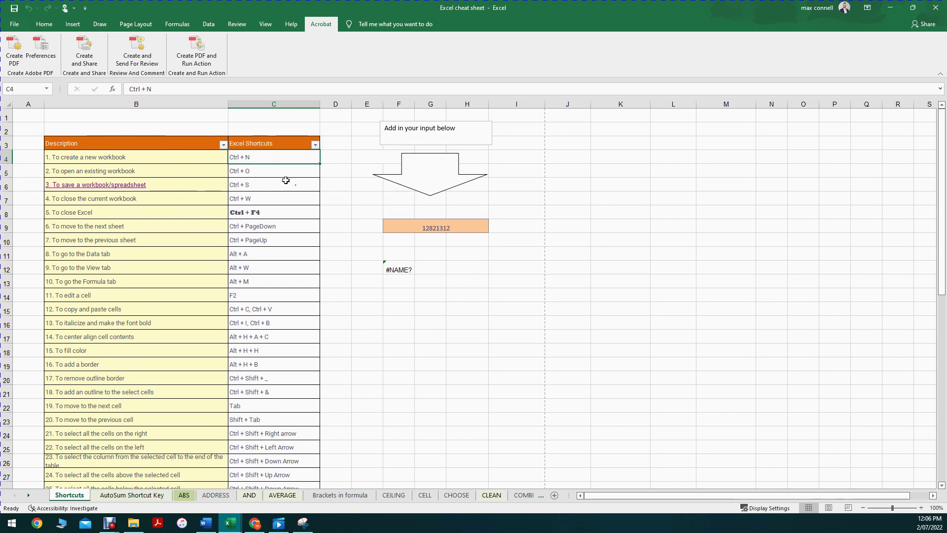
key(ctrl+n)
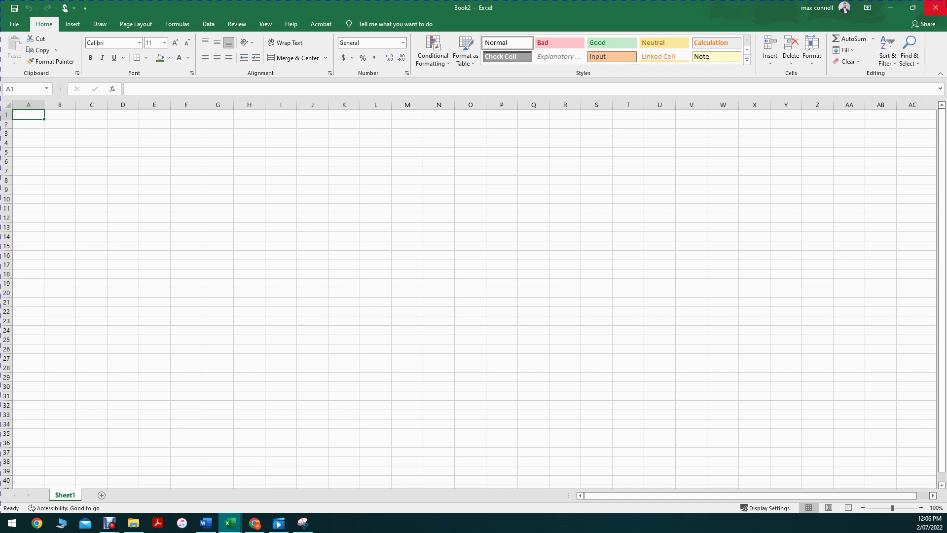
key(ctrl+w)
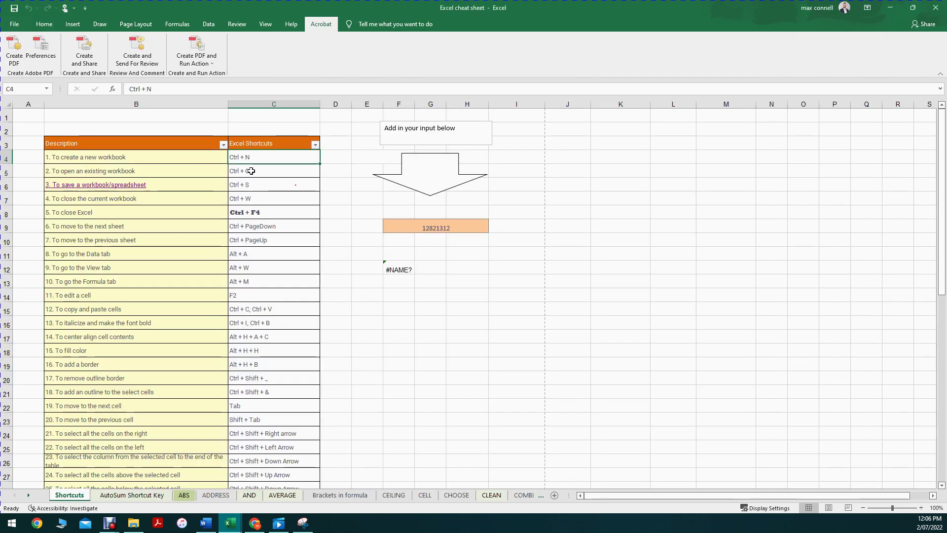
Select C5, show the recent workbooks available to open, and try closing the cheat sheet but cancel at the save prompt
click(297, 171)
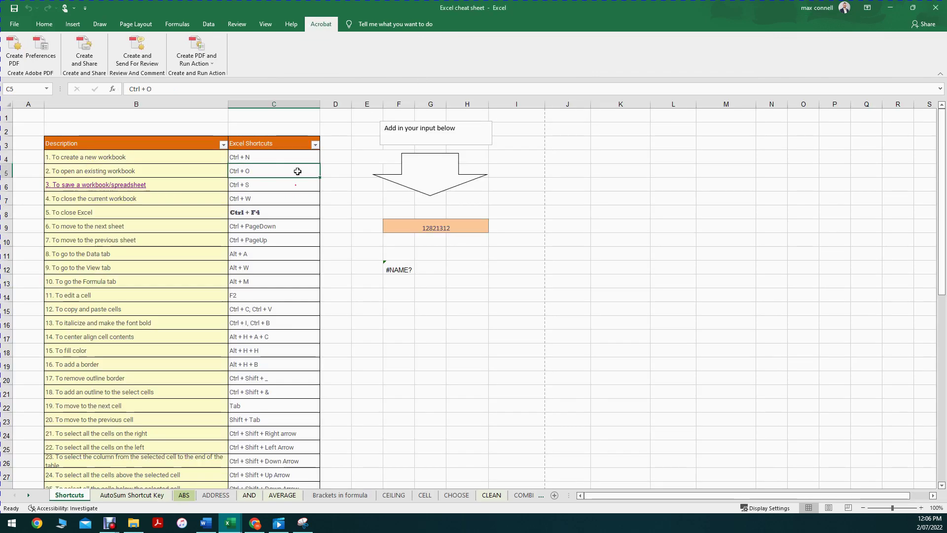
key(ctrl+o)
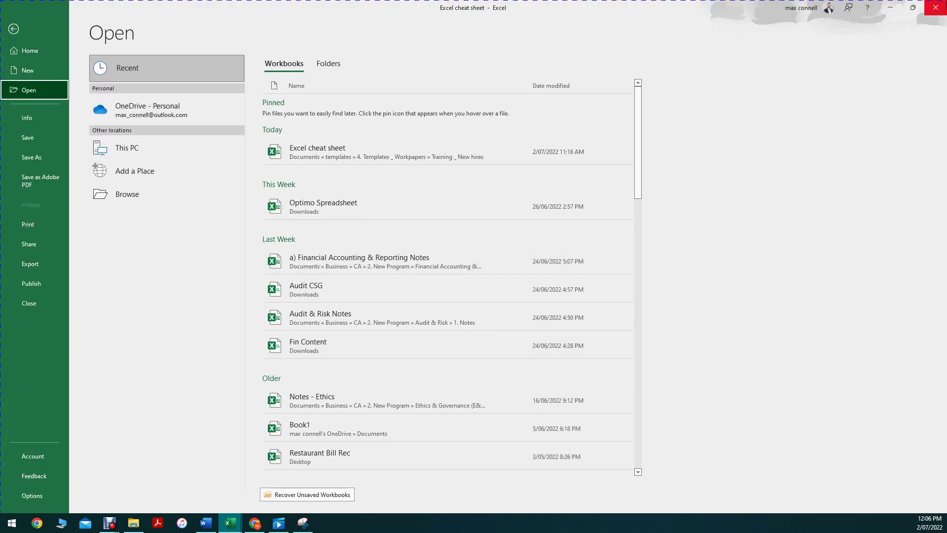
key(ctrl+w)
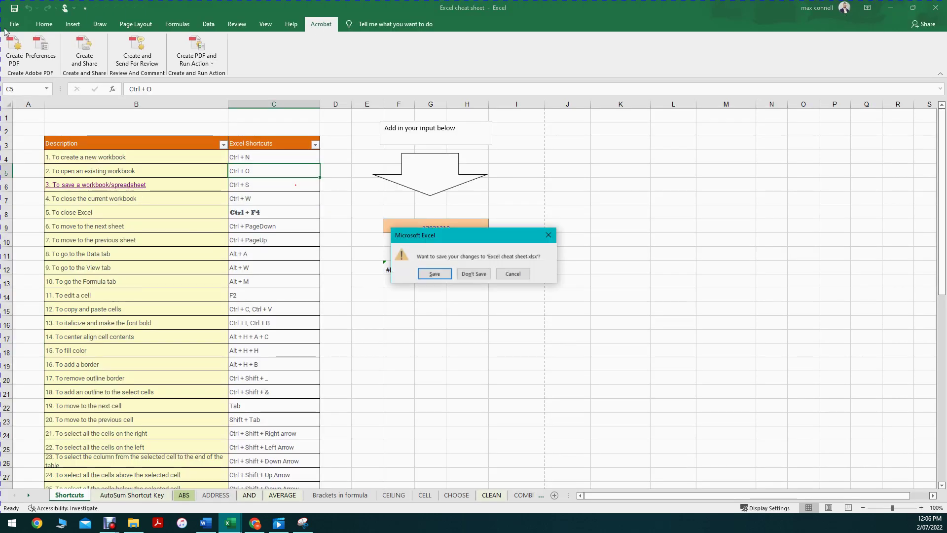
click(513, 275)
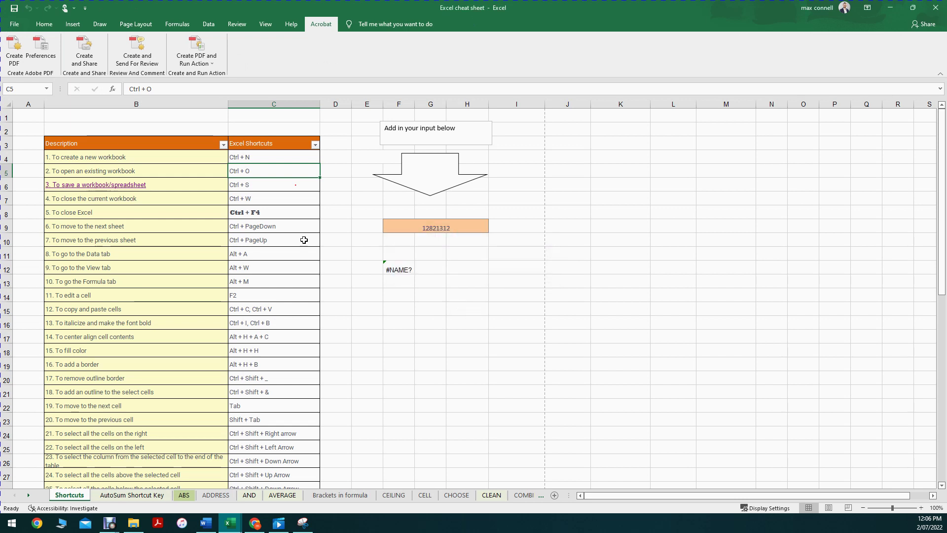
Select the save shortcut in C6, save the Excel cheat sheet workbook and select the close-workbook row B7:C7
click(298, 185)
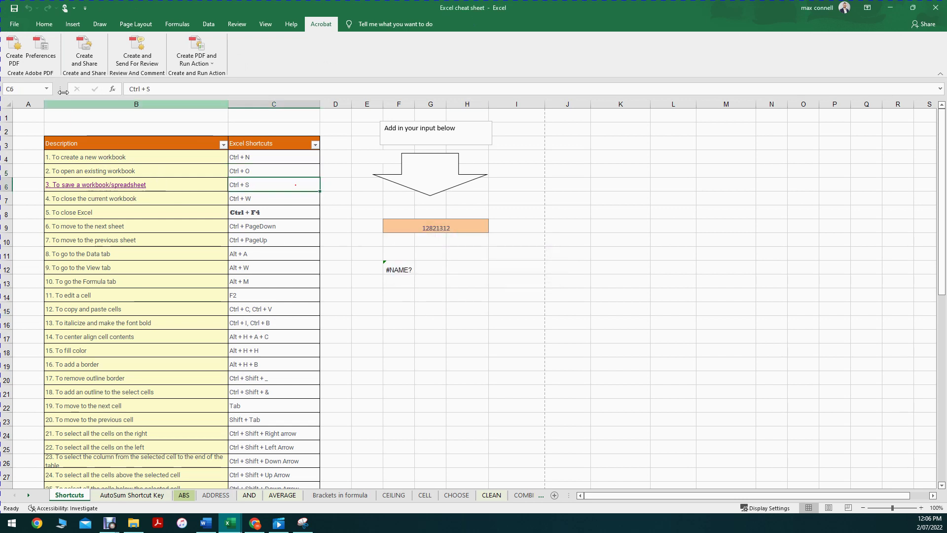
key(ctrl+s)
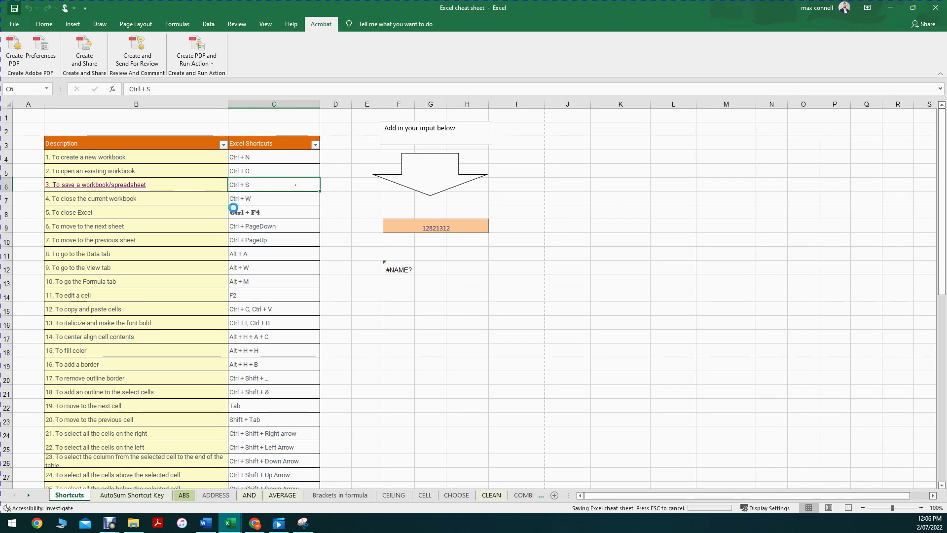
drag(234, 203, 114, 202)
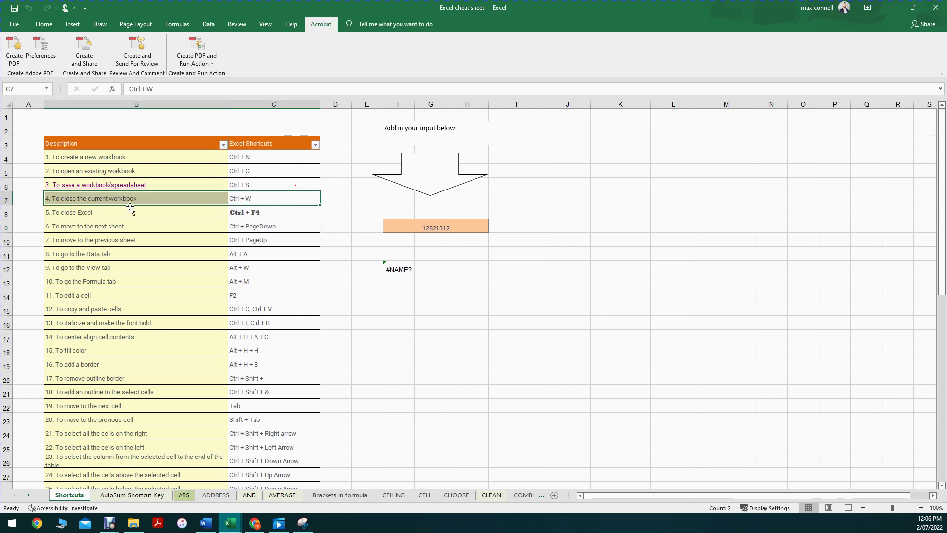
Select C9, move sheet by sheet forward to Brackets in formula and return to the Shortcuts sheet
click(305, 224)
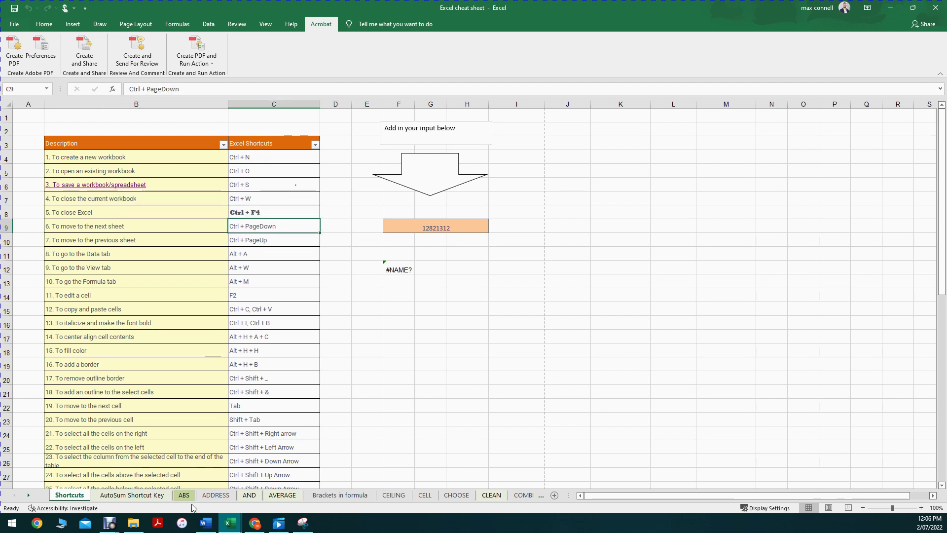
key(ctrl+Page_Down)
key(ctrl+Page_Down)
key(ctrl+Page_Down)
key(ctrl+Page_Down)
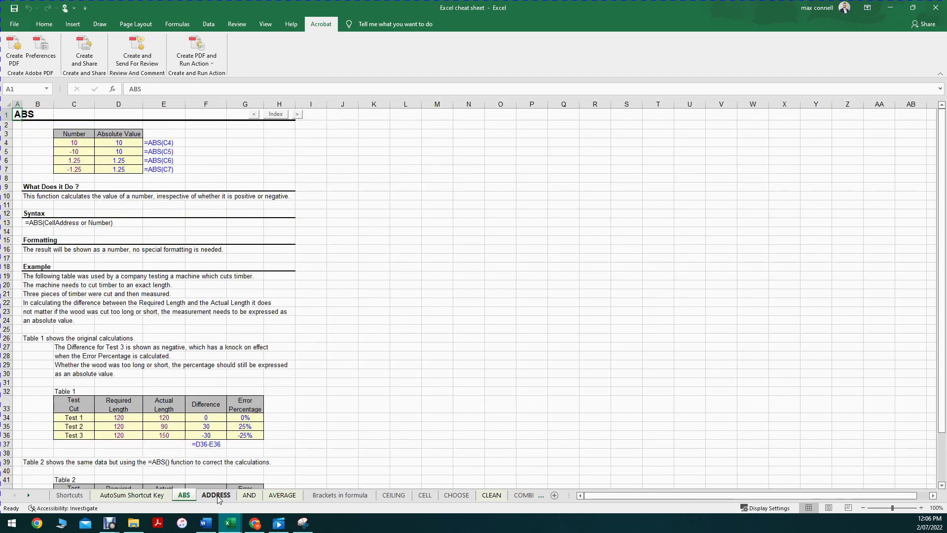
key(ctrl+Page_Down)
key(ctrl+Page_Down)
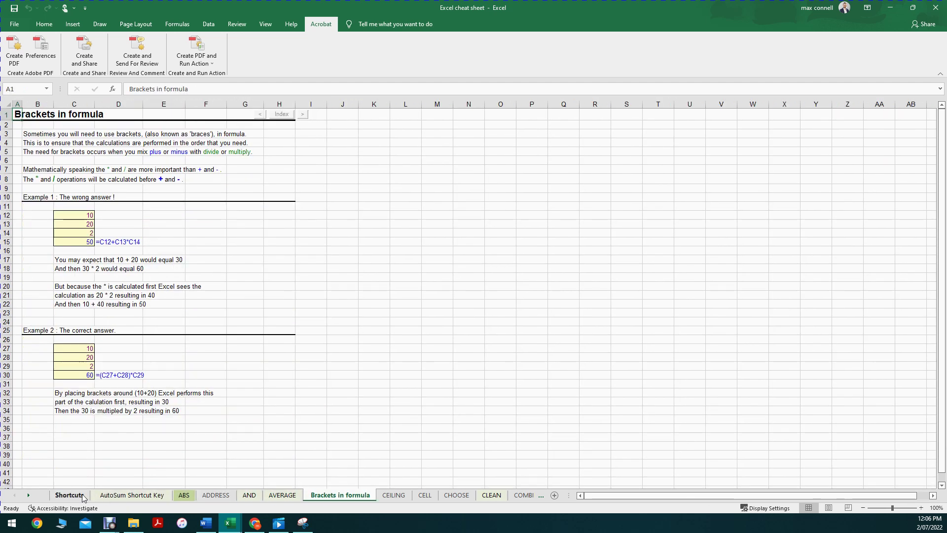
key(ctrl+Page_Up)
key(ctrl+Page_Up)
key(ctrl+Page_Up)
key(ctrl+Page_Up)
key(ctrl+Page_Up)
key(ctrl+Page_Up)
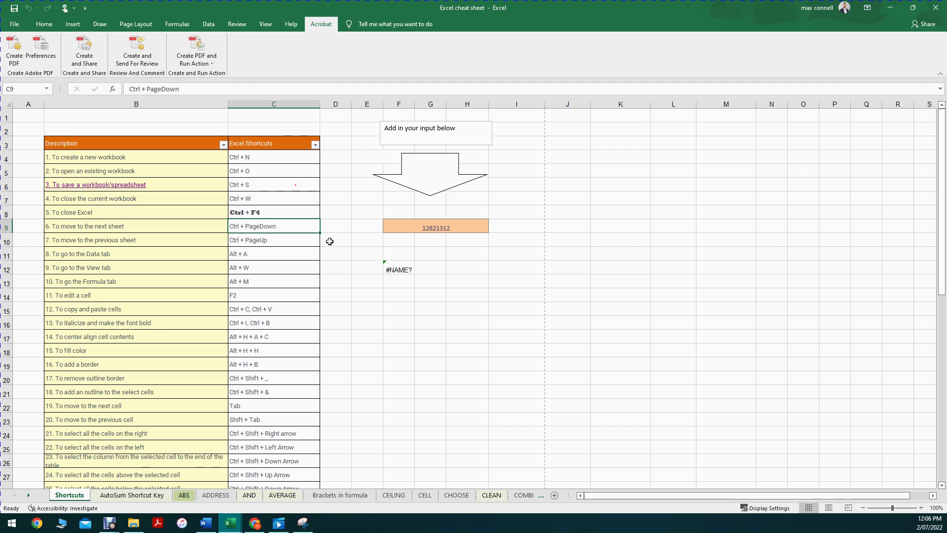
Move sheet by sheet forward from Shortcuts to the CLEAN sheet and back to Shortcuts
key(ctrl+Page_Down)
key(ctrl+Page_Down)
key(ctrl+Page_Down)
key(ctrl+Page_Down)
key(ctrl+Page_Down)
key(ctrl+Page_Down)
key(ctrl+Page_Down)
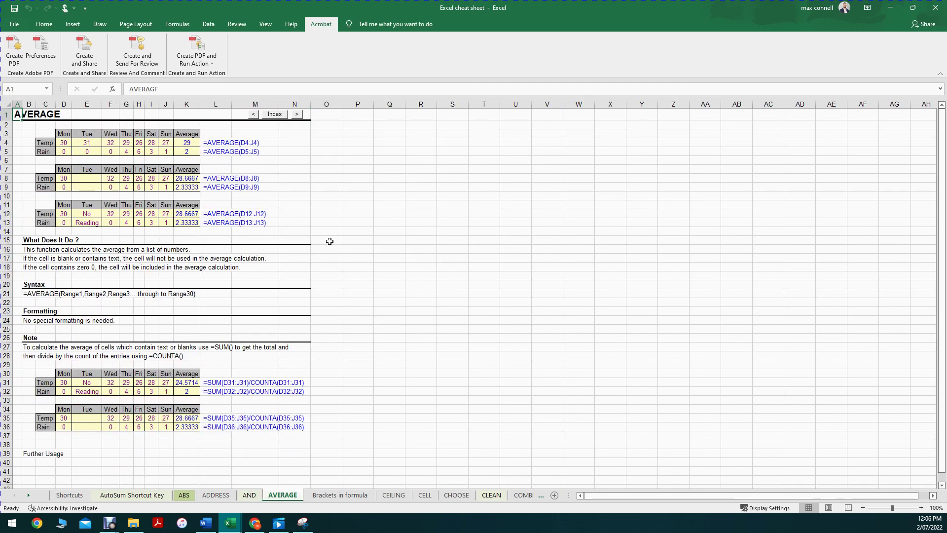
key(ctrl+Page_Down)
key(ctrl+Page_Down)
key(ctrl+Page_Down)
key(ctrl+Page_Down)
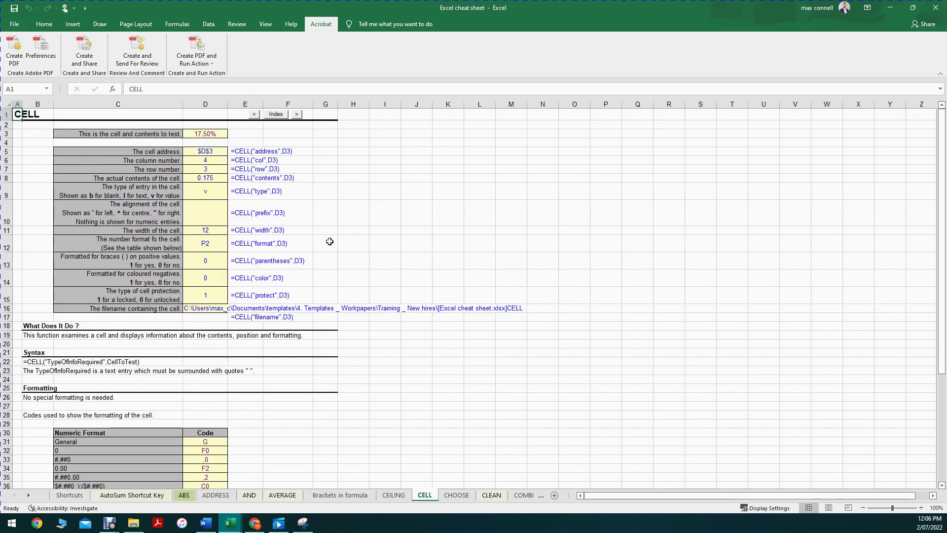
key(ctrl+Page_Up)
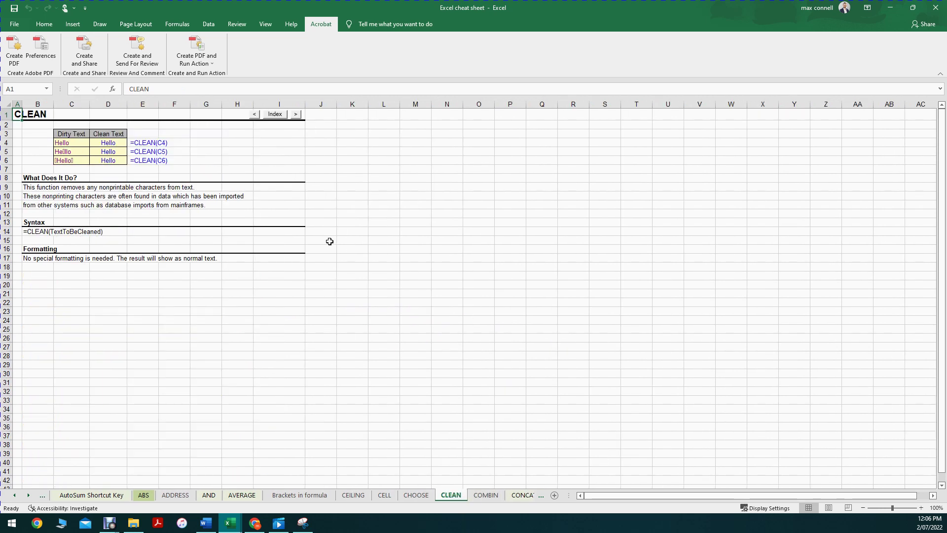
key(ctrl+Page_Up)
key(ctrl+Page_Up)
key(ctrl+Page_Up)
key(ctrl+Page_Up)
key(ctrl+Page_Up)
key(ctrl+Page_Up)
key(ctrl+Page_Up)
key(ctrl+Page_Up)
key(ctrl+Page_Up)
key(ctrl+Page_Up)
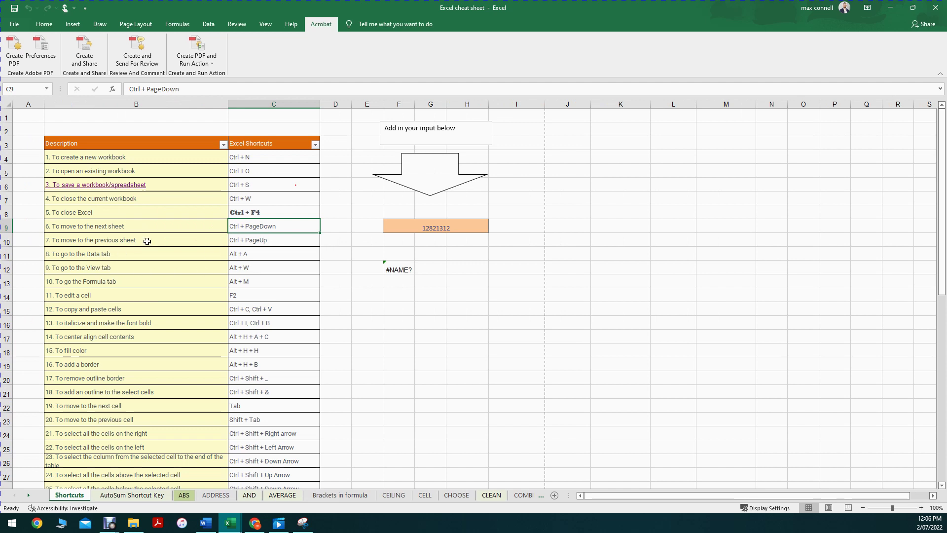
Display the Data commands, select the three ribbon-navigation shortcuts in C11:C13, and finish on the empty cell G14
click(249, 256)
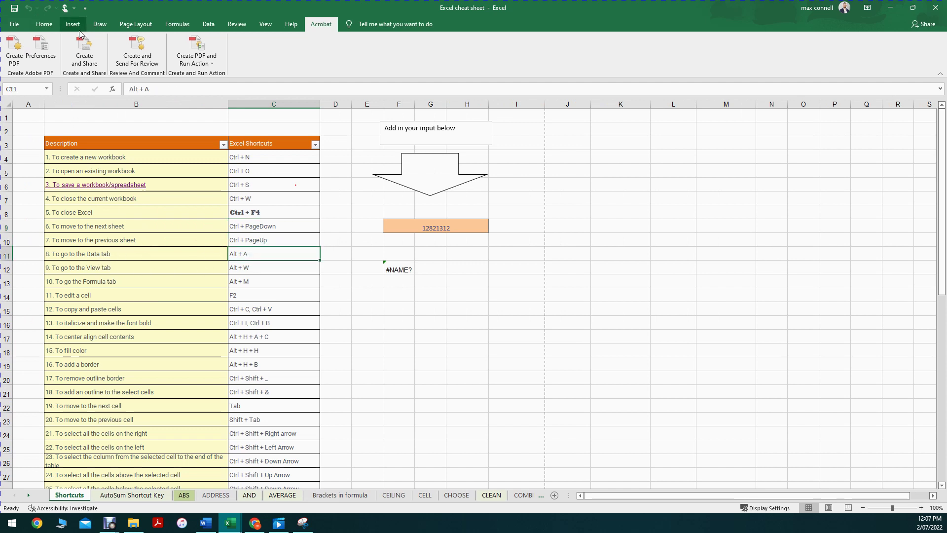
click(207, 28)
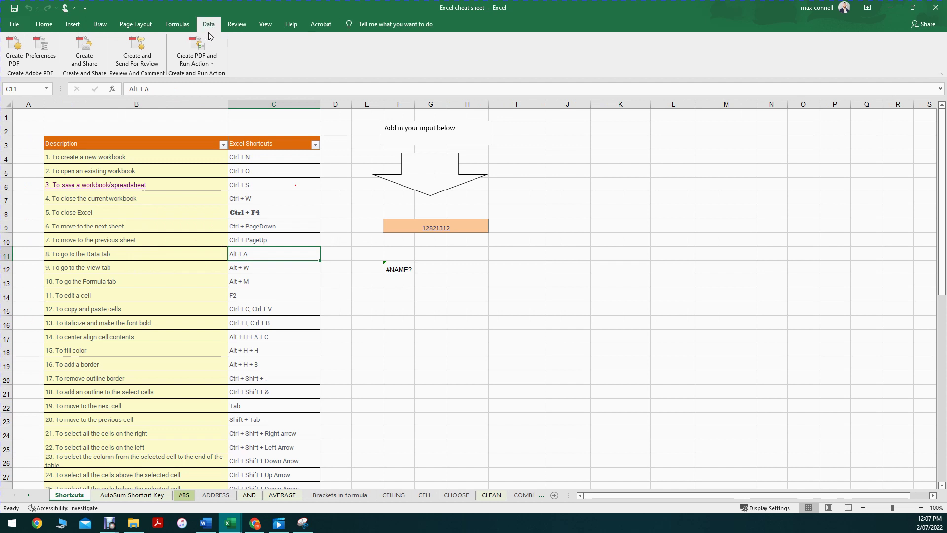
drag(259, 254, 261, 286)
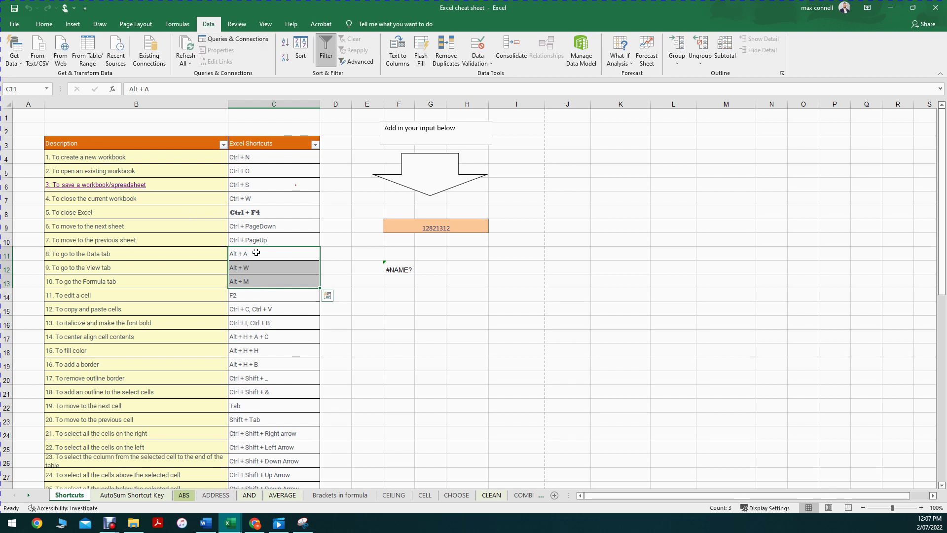
click(443, 299)
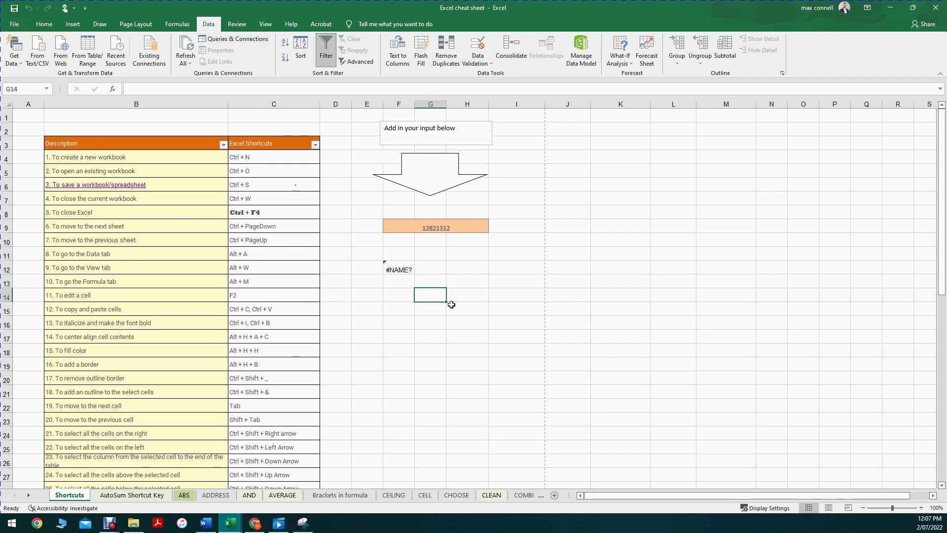
Display the Page Layout commands and the margin presets, dismiss them unchanged and select the empty cell J12
key(alt)
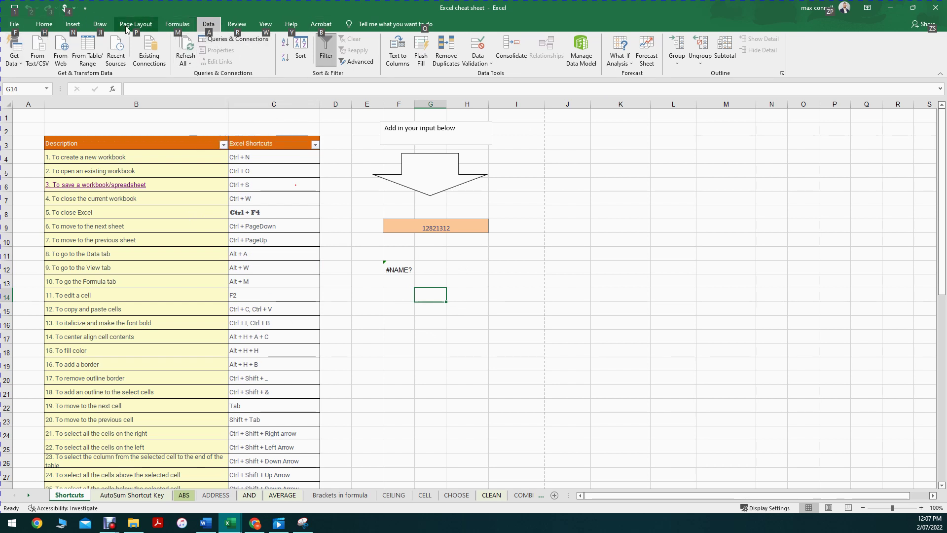
key(p)
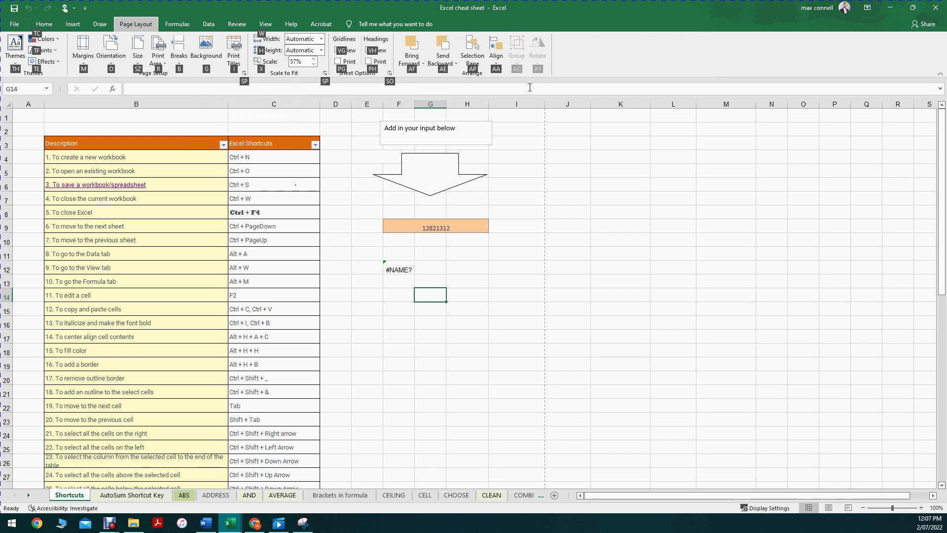
key(m)
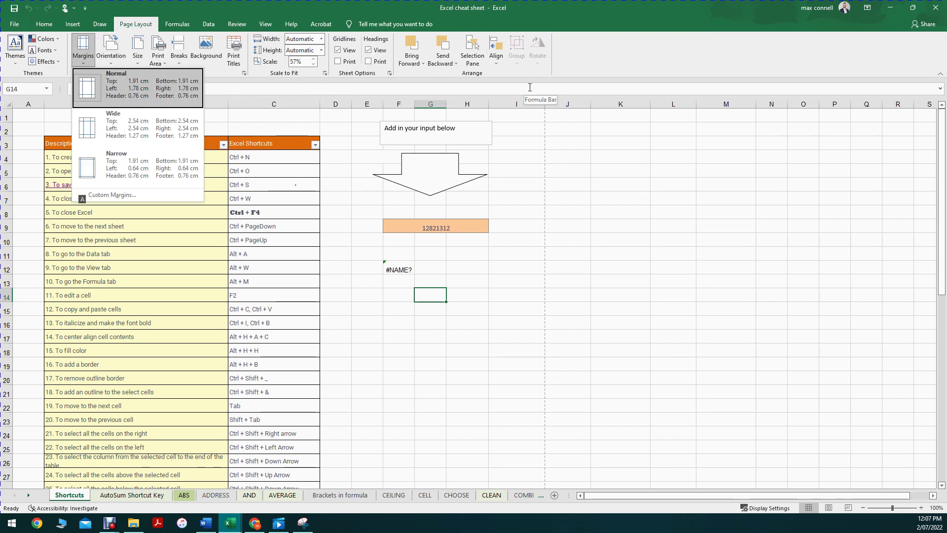
key(Down)
key(Down)
key(Escape)
click(673, 281)
click(585, 265)
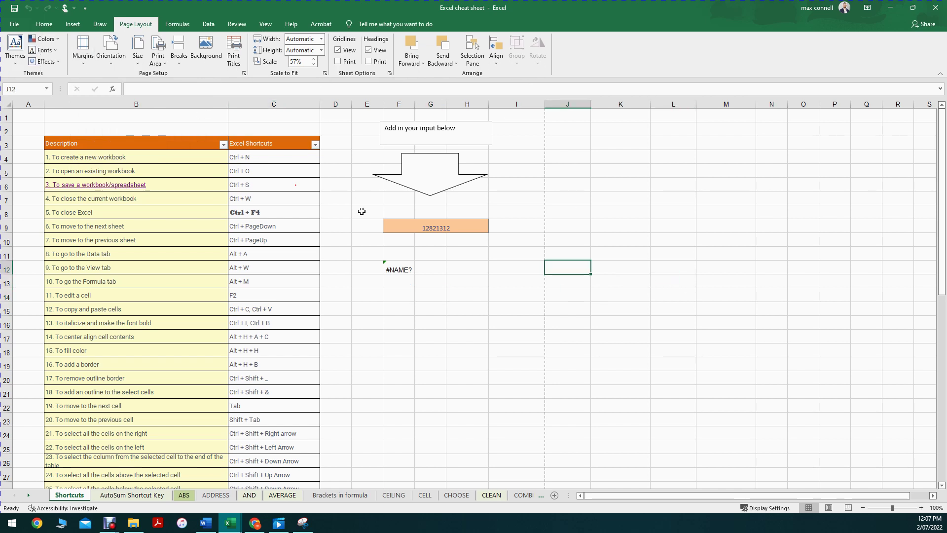
Bring up the Protect Sheet options from the Review commands, dismiss them without protecting the sheet and select F11
key(alt)
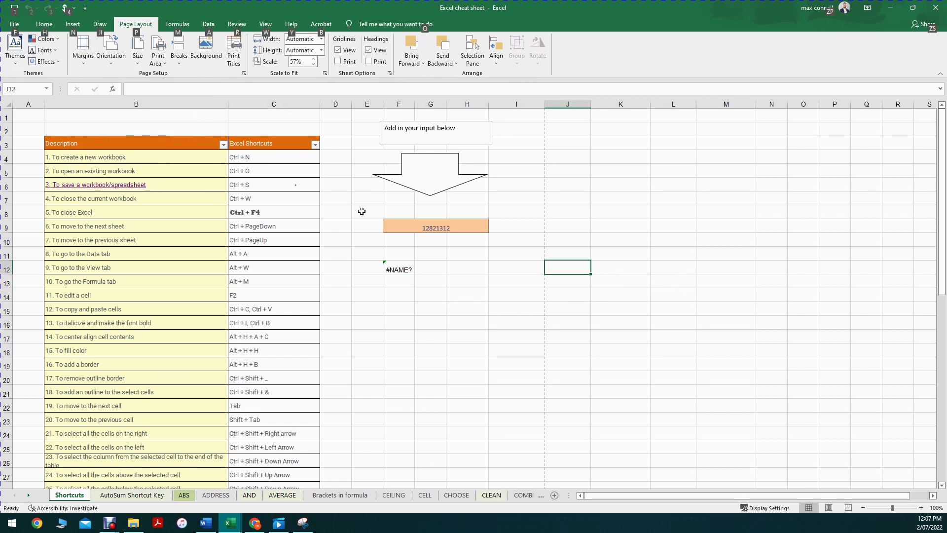
key(r)
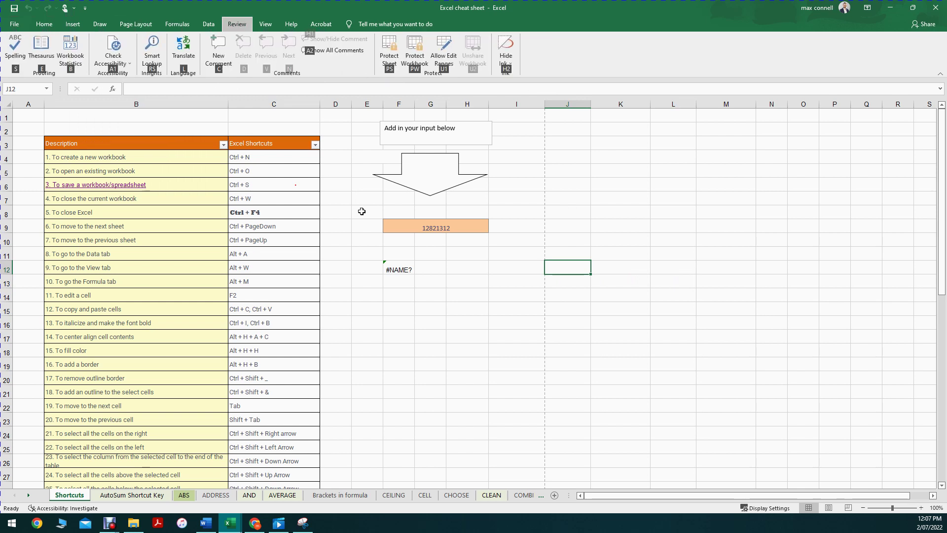
key(p)
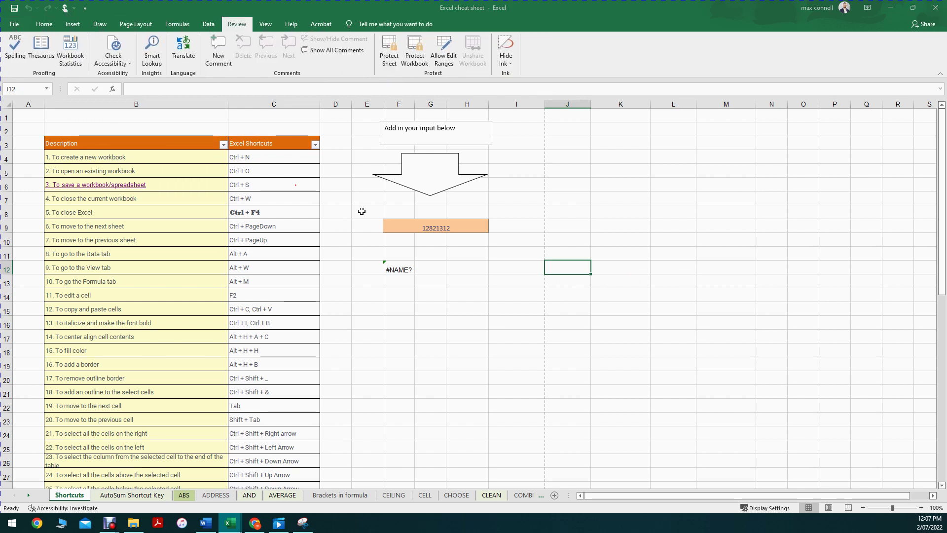
key(s)
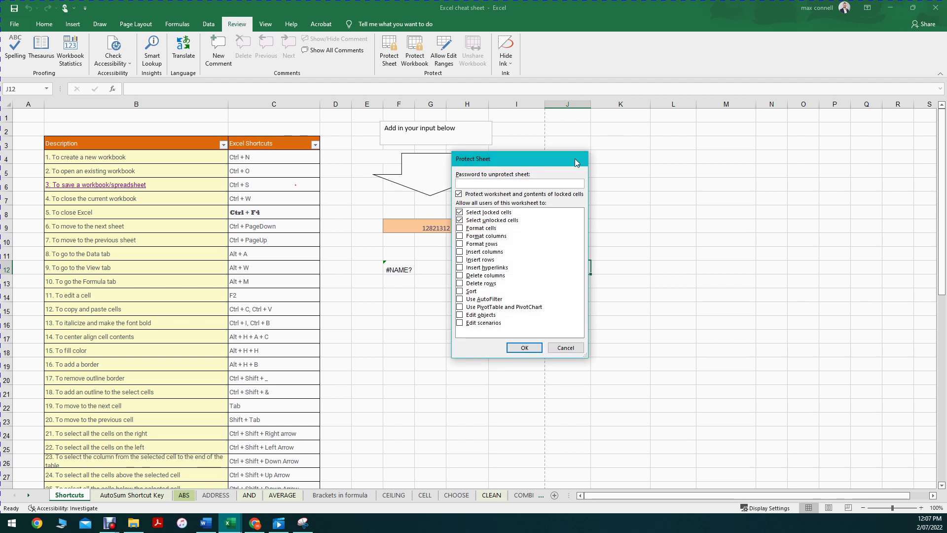
click(576, 160)
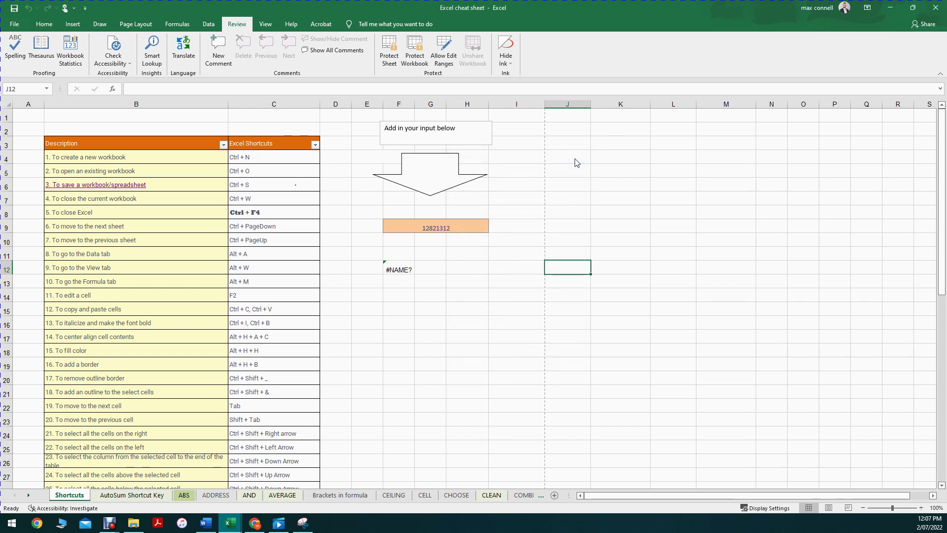
click(398, 253)
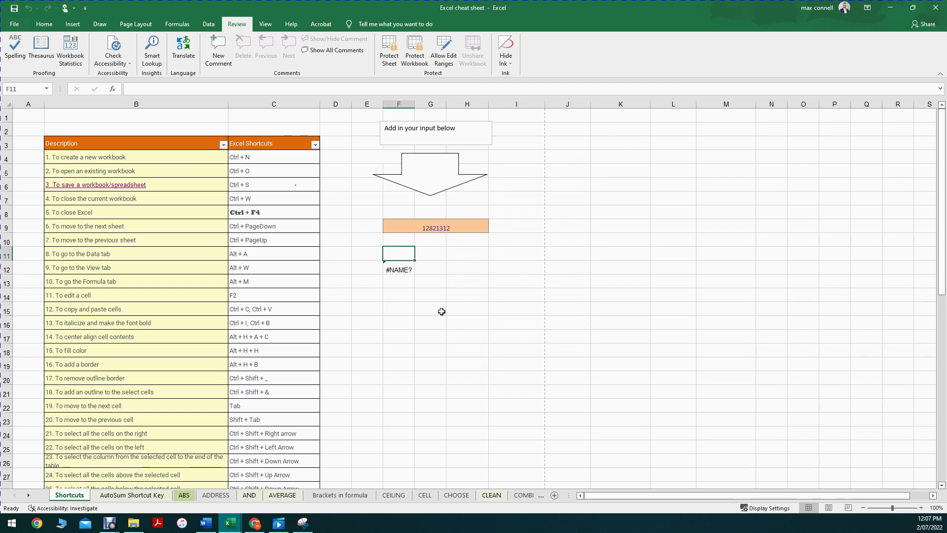
scroll(320, 276, down, 3)
scroll(293, 295, up, 3)
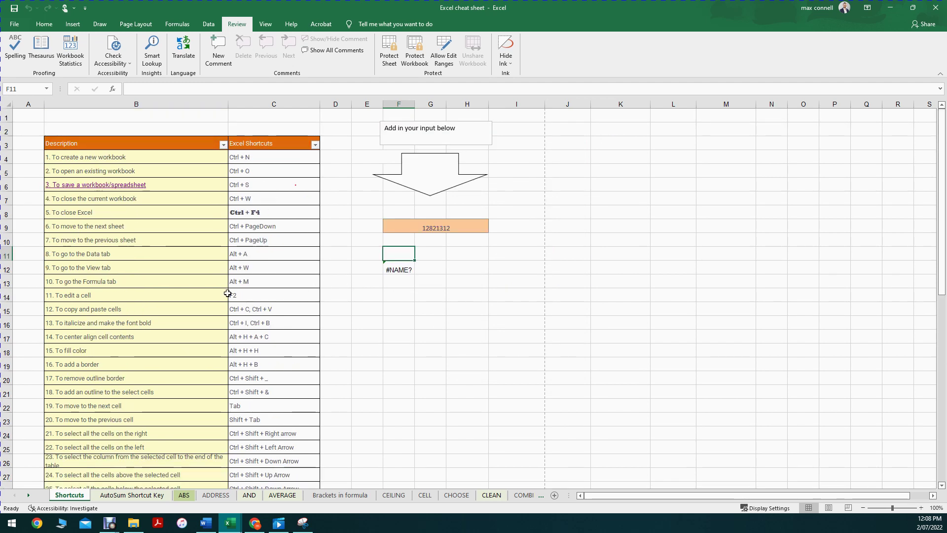
Move the active cell one cell at a time around the input area and shortcut table, finishing in column C
key(Down)
key(Down)
key(Right)
key(Left)
key(Left)
key(Left)
key(Down)
key(Down)
key(Left)
key(Right)
key(Right)
key(Right)
key(Right)
key(Up)
key(Up)
key(Up)
key(Up)
key(Up)
key(Up)
key(Left)
key(Down)
key(Down)
key(Right)
key(Down)
key(Down)
key(Down)
key(Down)
key(Right)
key(Down)
key(Left)
key(Up)
key(Up)
key(Left)
key(Left)
key(Up)
key(Right)
key(Left)
key(Up)
key(Down)
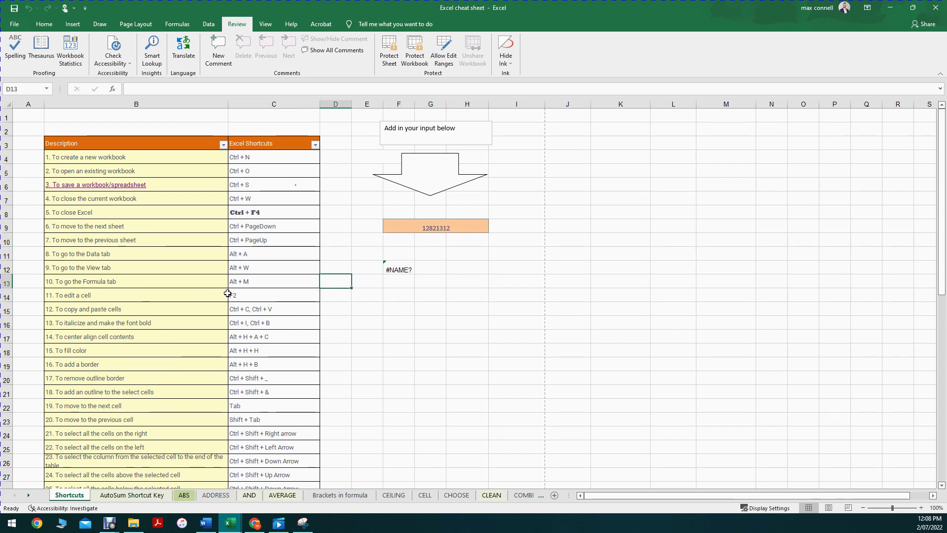
key(Left)
key(Down)
key(Up)
key(Down)
key(Up)
key(Down)
key(Down)
key(Down)
key(Up)
Jump between the last entry and the header in the Excel Shortcuts and Description columns, finishing on header C3
key(ctrl+Down)
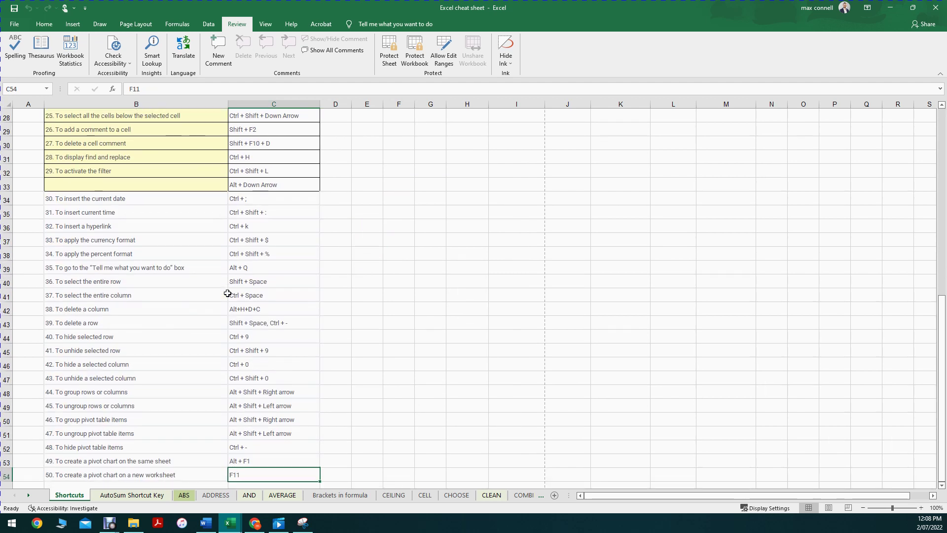
key(ctrl+Up)
key(Left)
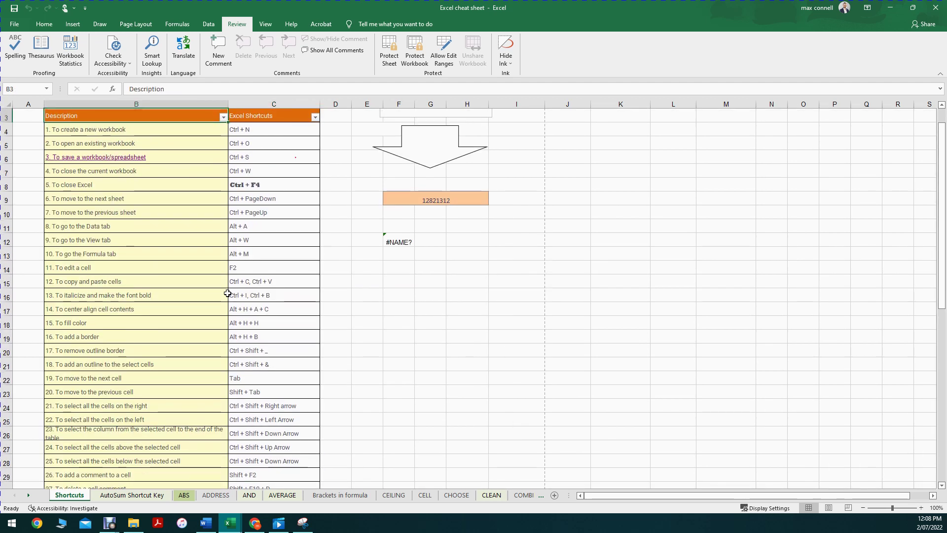
key(ctrl+Down)
key(ctrl+Up)
key(Right)
key(Left)
key(Right)
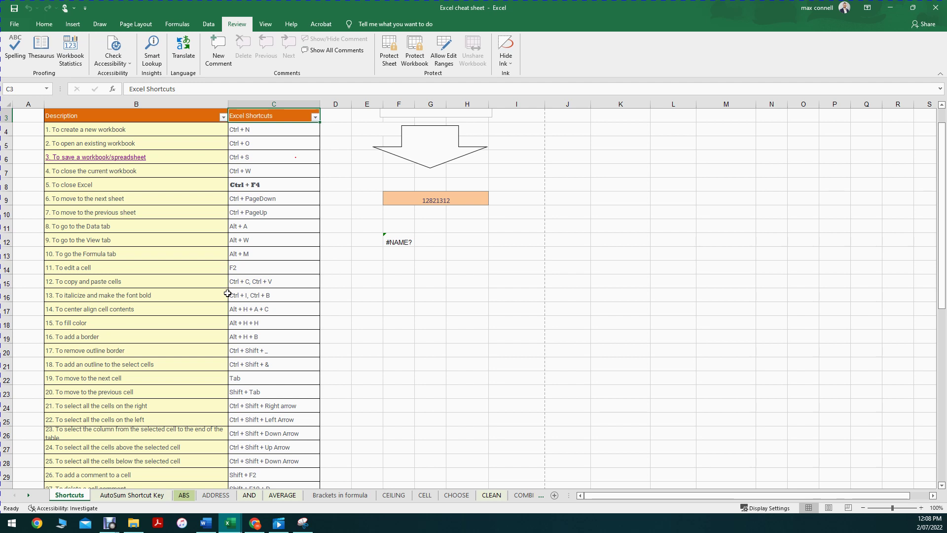
Select the Excel Shortcuts column from C3 to C54, clear its contents and undo the clearing
key(ctrl+shift+Down)
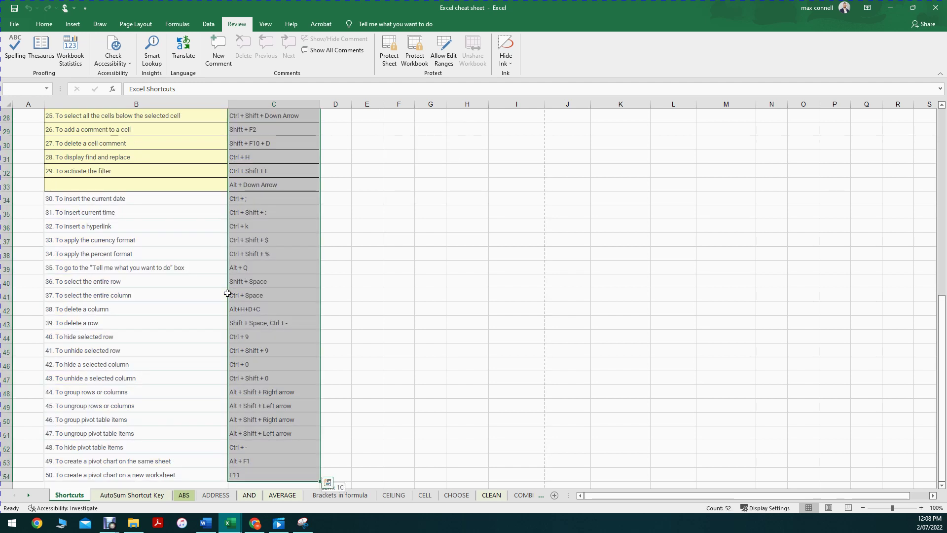
key(ctrl+shift+Up)
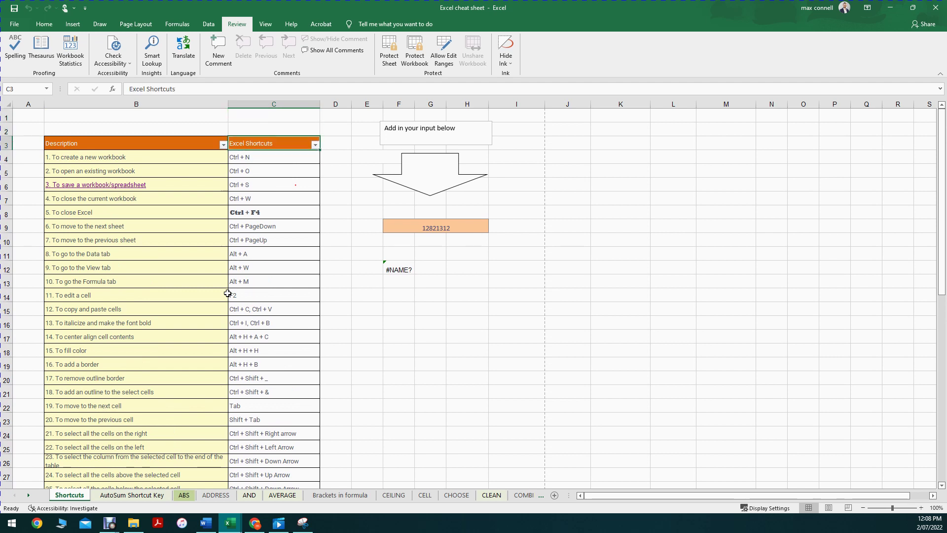
key(ctrl+shift+Down)
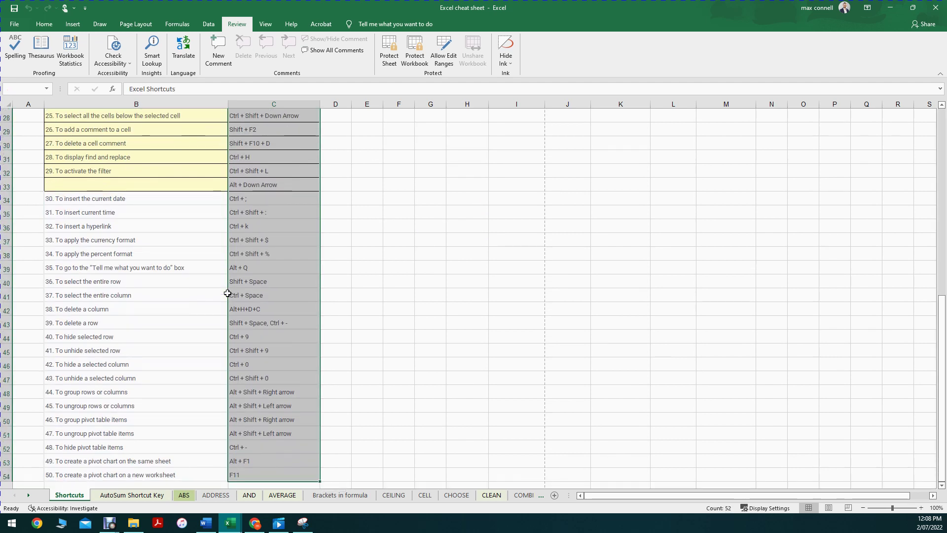
key(BackSpace)
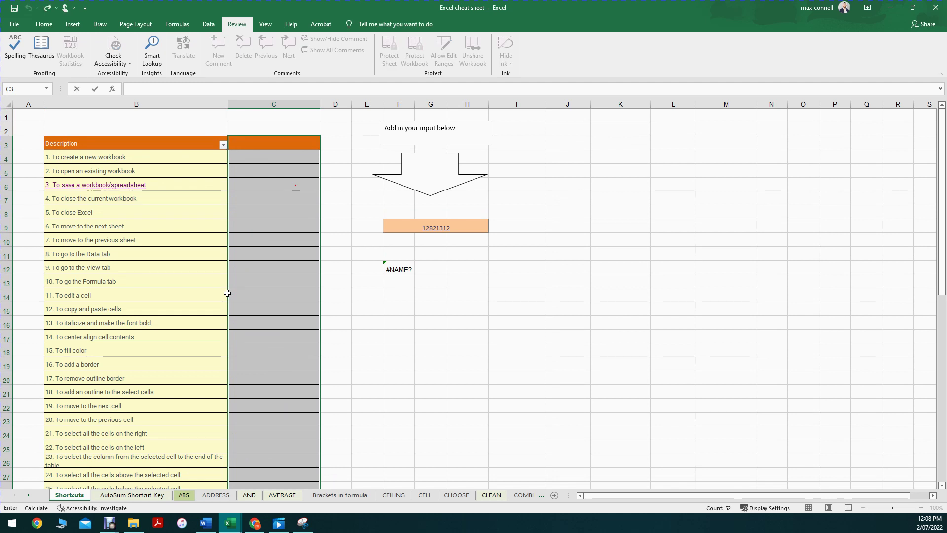
key(ctrl+Return)
key(ctrl+z)
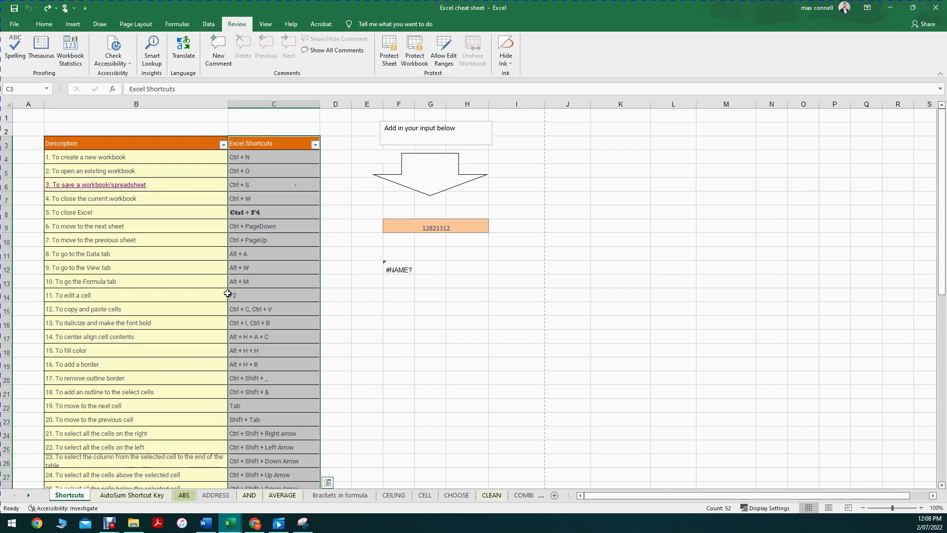
Step down column C and back to C3, extend the selection to the last shortcut and collapse it to C3
key(Down)
key(Down)
key(Down)
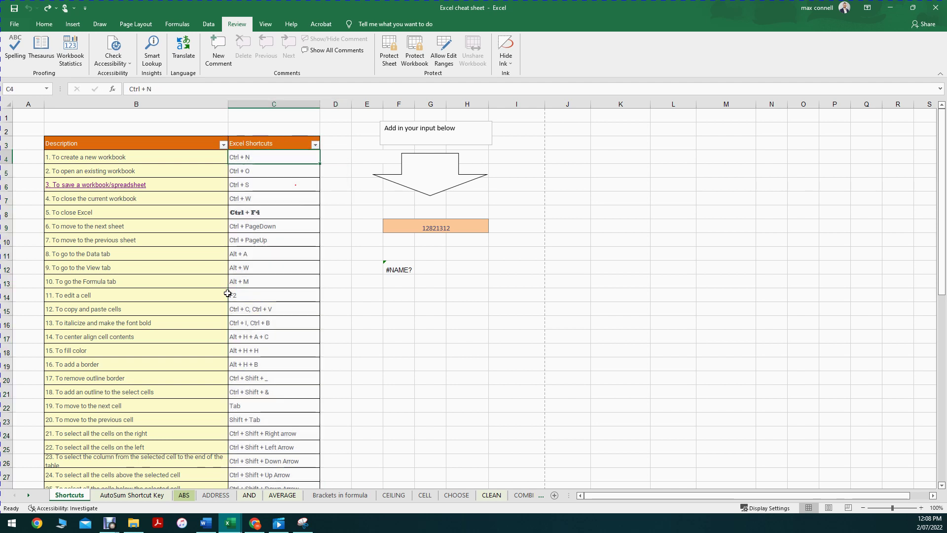
key(Up)
key(Up)
key(Up)
key(ctrl+shift+Down)
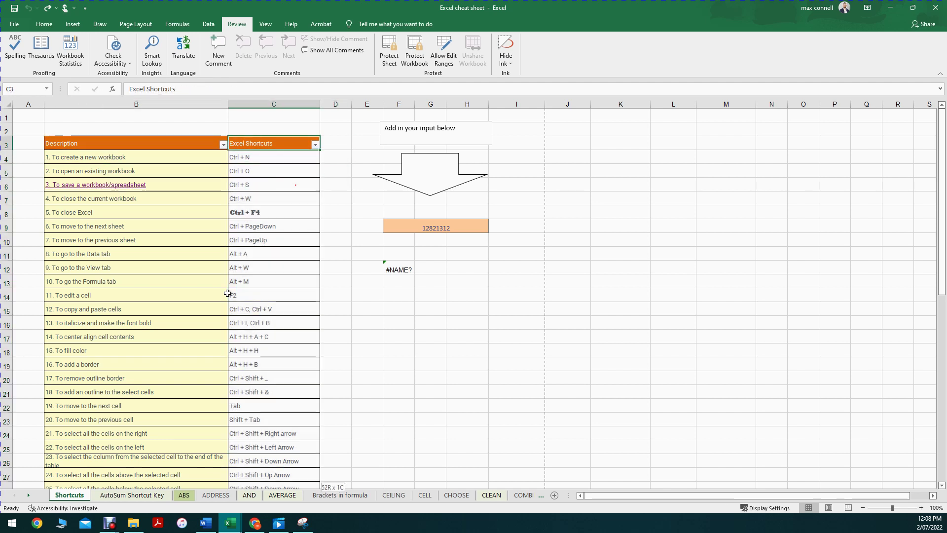
key(ctrl+shift+Up)
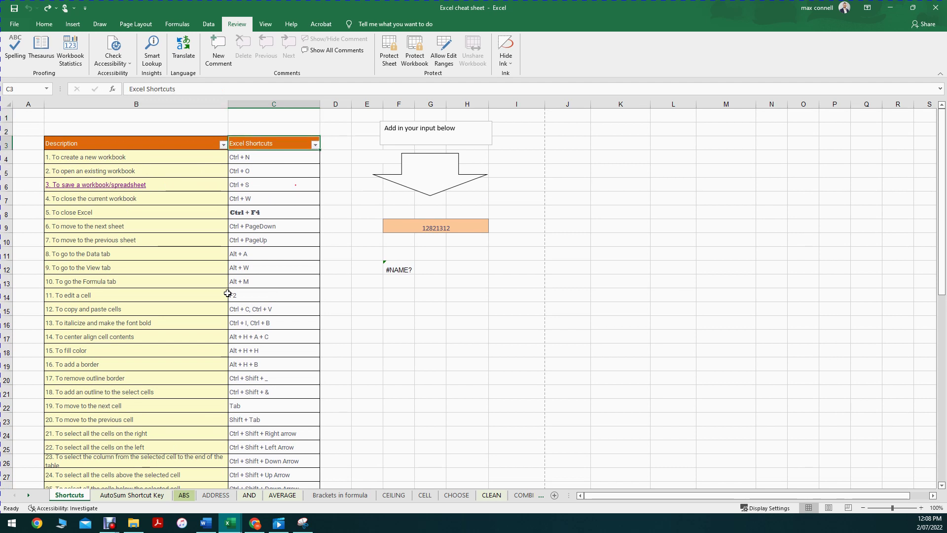
Extend the selection row by row down from C3, widen it to include column B and shrink it upwards
key(shift+Down)
key(shift+Down)
key(shift+Down)
key(shift+Down)
key(shift+Down)
key(shift+Down)
key(shift+Down)
key(shift+Down)
key(shift+Down)
key(shift+Down)
key(shift+Down)
key(shift+Down)
key(shift+Down)
key(shift+Down)
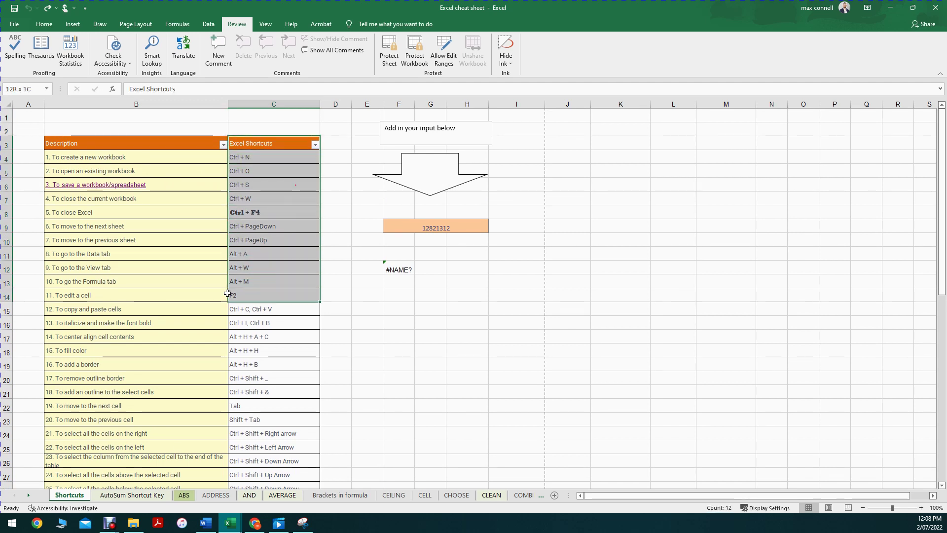
key(shift+Left)
key(shift+Up)
key(shift+Up)
key(shift+Up)
key(shift+Up)
key(shift+Up)
key(shift+Up)
key(shift+Up)
key(shift+Up)
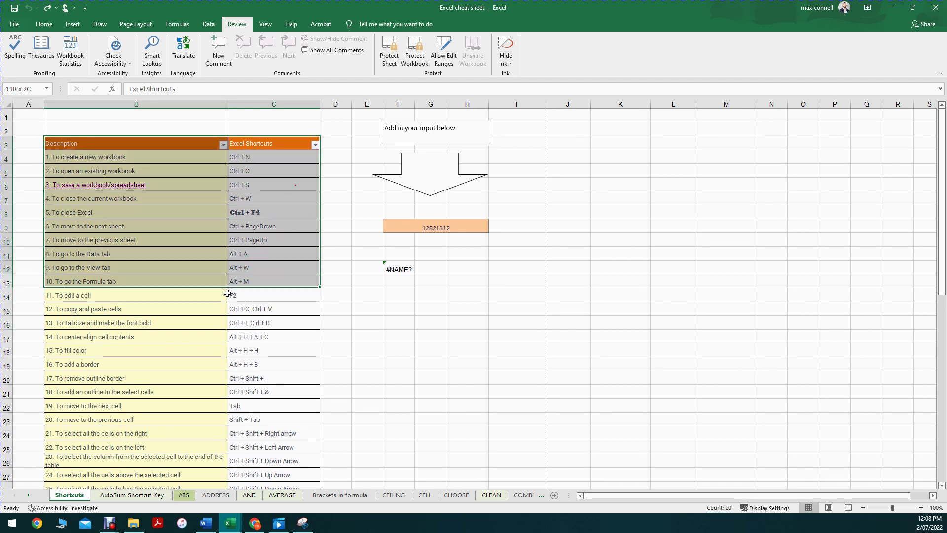
Narrow the selection to column C and extend it row by row from C3 down to about C18
key(shift+Right)
key(shift+Down)
key(shift+Down)
key(shift+Down)
key(shift+Down)
key(shift+Down)
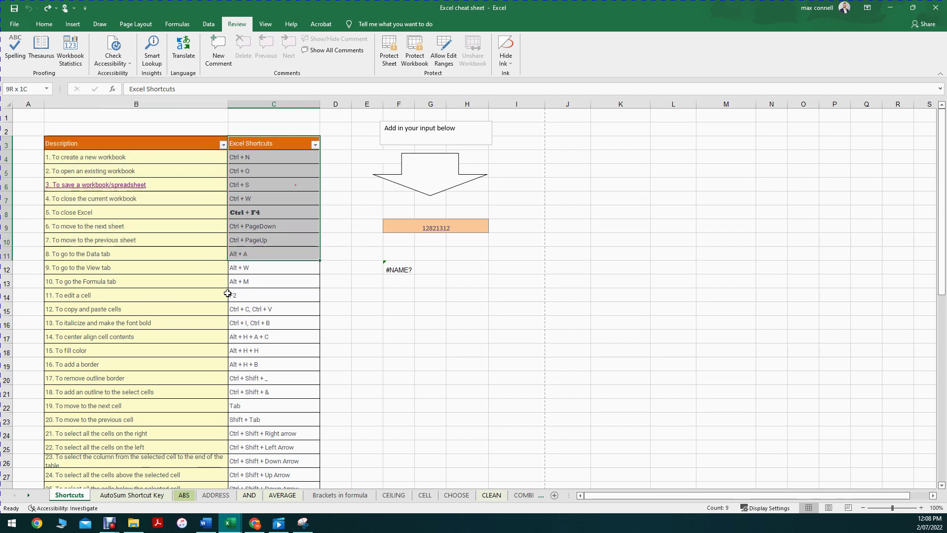
key(shift+Down)
key(shift+Down)
key(shift+Up)
key(shift+Up)
key(shift+Down)
key(shift+Down)
key(shift+Down)
key(shift+Down)
key(shift+Down)
key(shift+Down)
key(shift+Down)
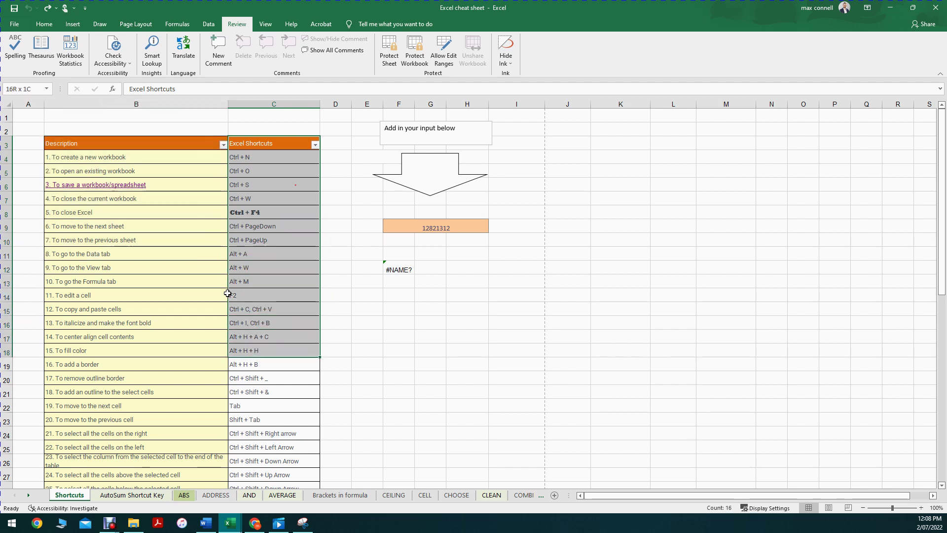
key(shift+Down)
key(shift+Up)
Jump to the sheet's last column at XFD3, down to its last row, and across that row and back
key(Up)
key(Left)
key(Down)
key(ctrl+Right)
key(ctrl+Right)
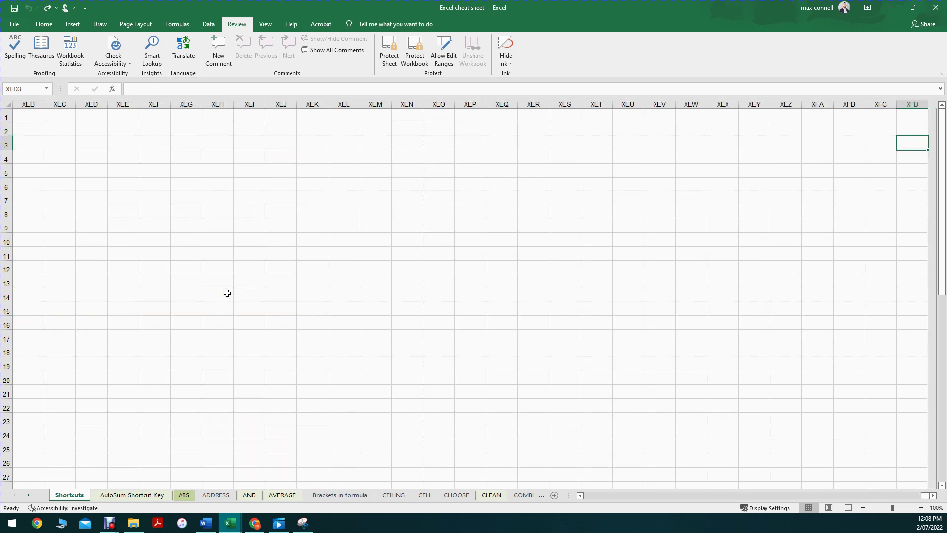
key(ctrl+Down)
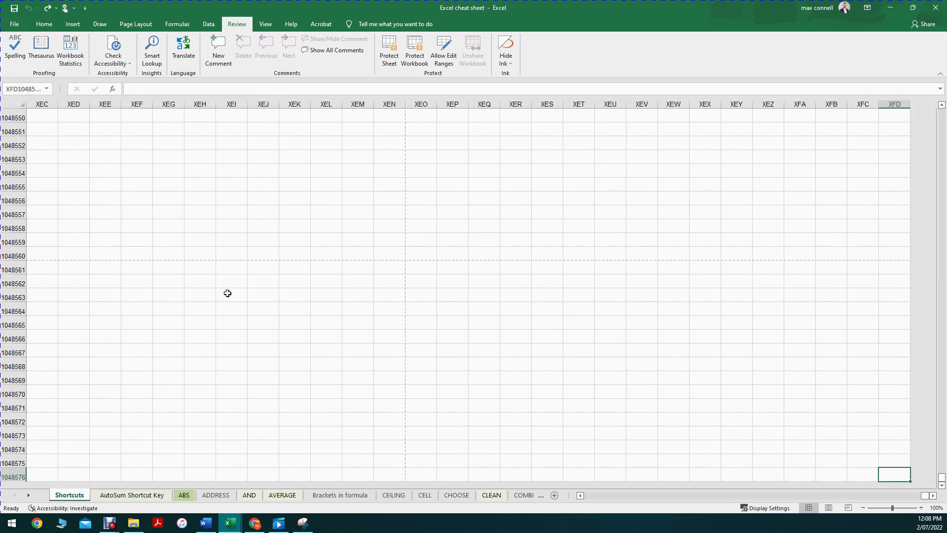
key(ctrl+Left)
key(ctrl+Right)
Select the whole Shortcuts sheet, deselect it and return to A1, finishing on the empty cell J9
key(ctrl+a)
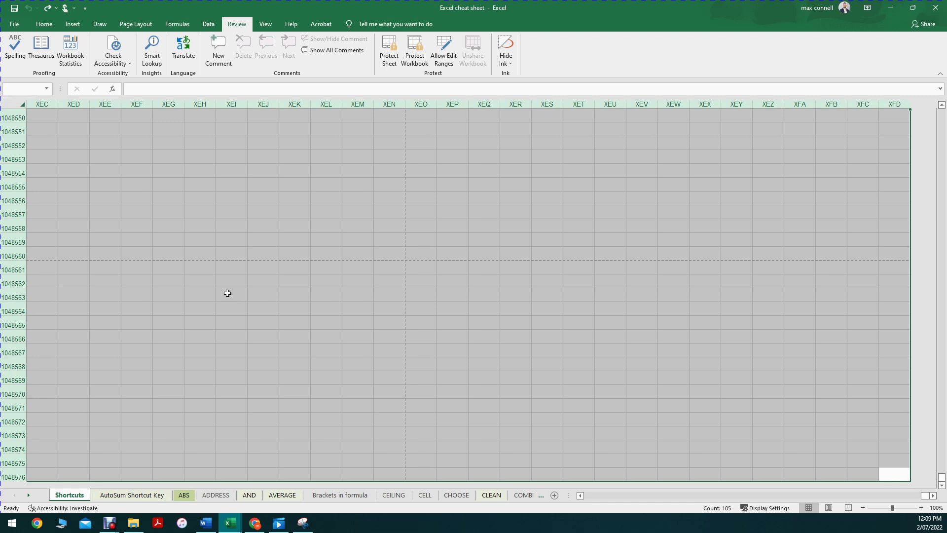
key(Down)
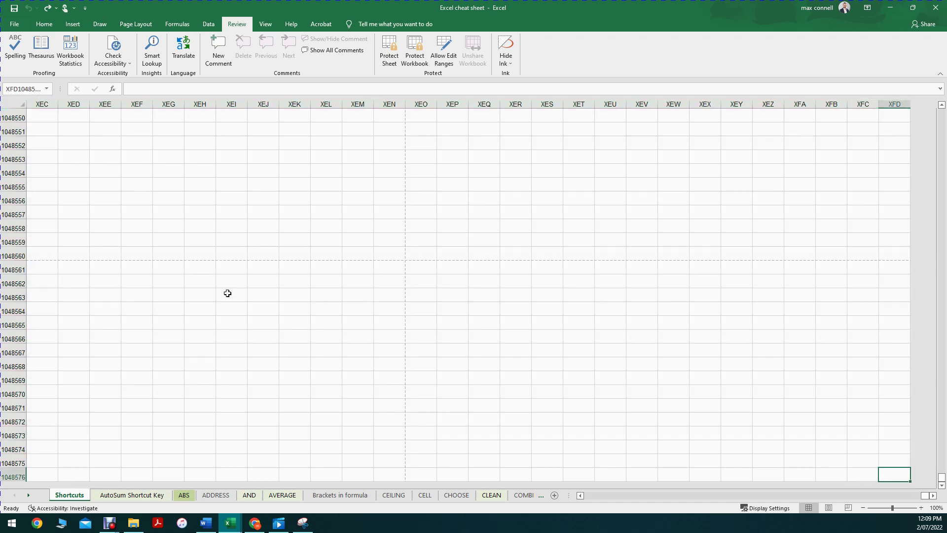
key(ctrl+Home)
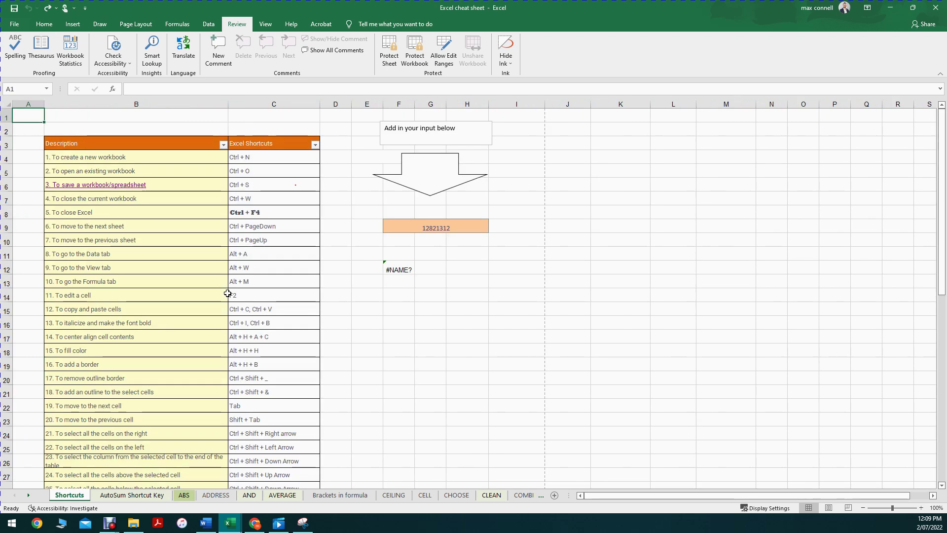
scroll(227, 294, down, 16)
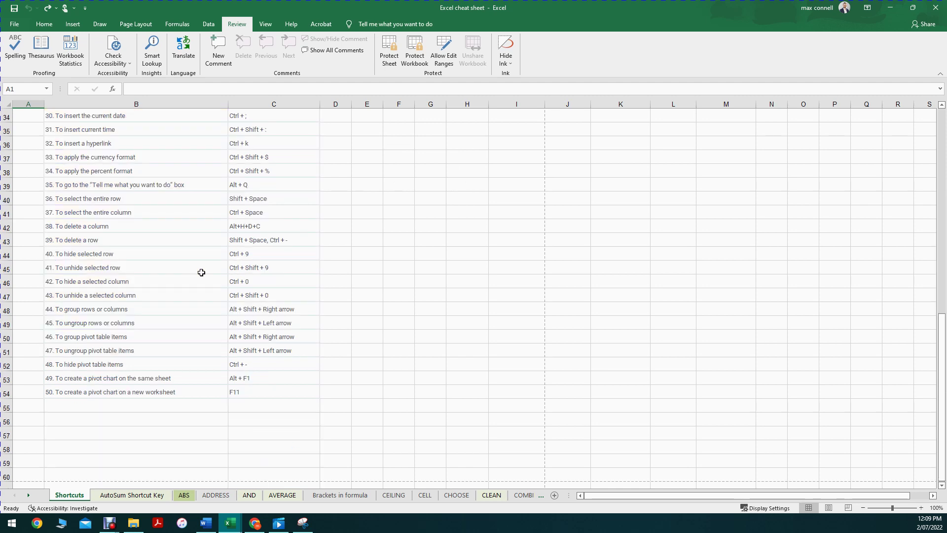
scroll(214, 275, up, 16)
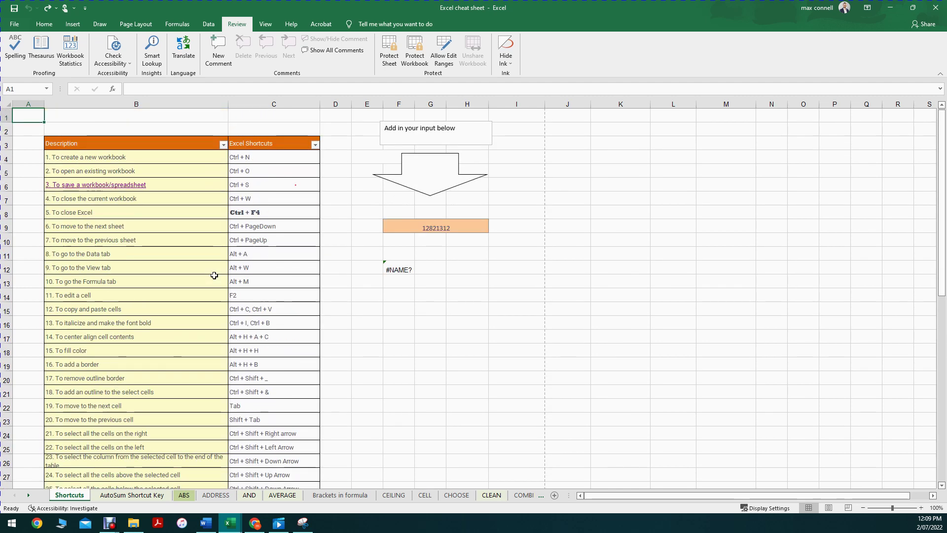
click(573, 225)
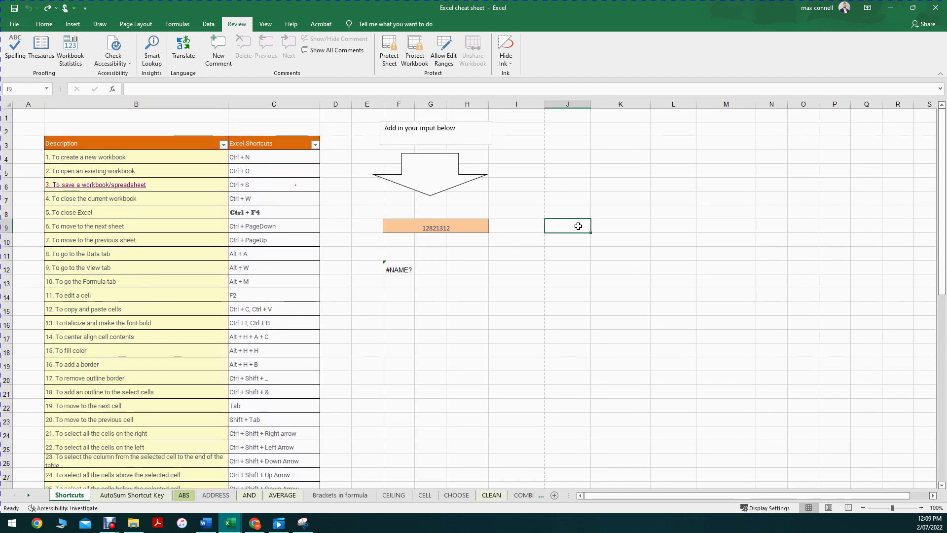